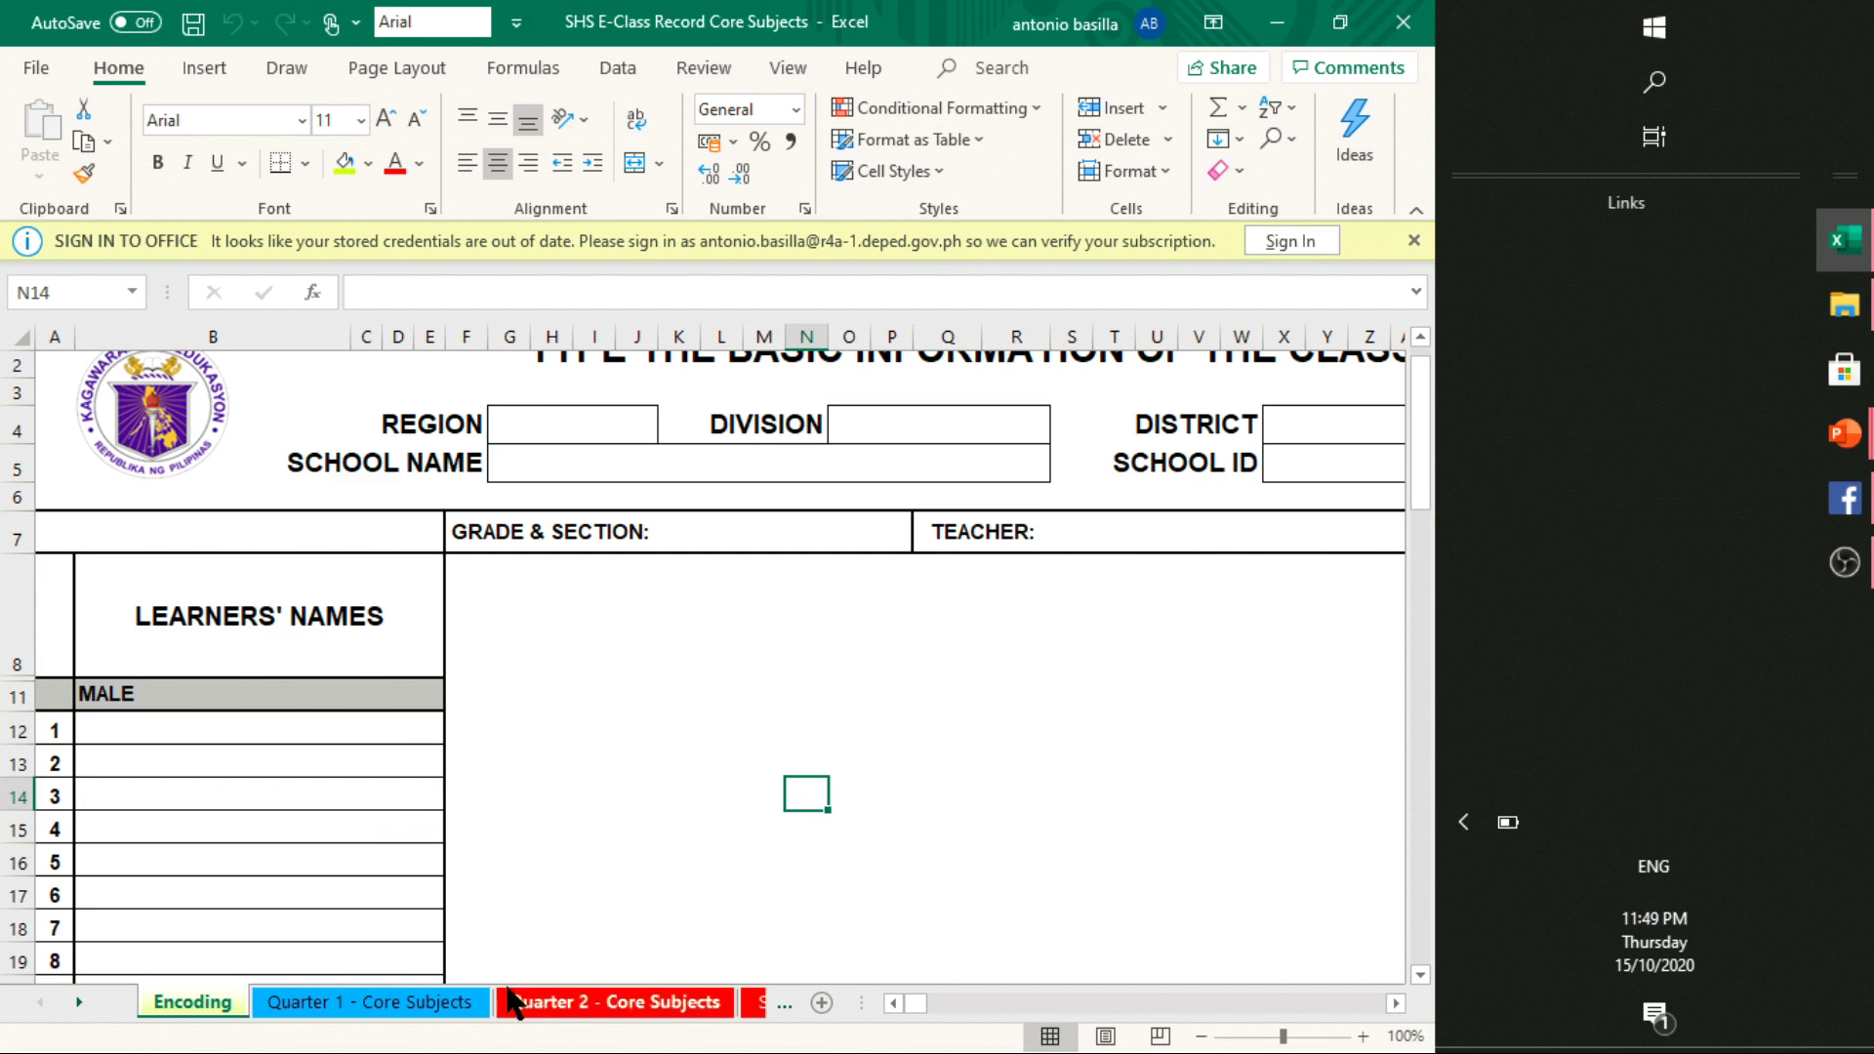
Look through the Quarter 1, Quarter 2 and Summary of Quarterly Grades sheets, ending on the Quarter 1 class record
click(1072, 764)
click(847, 806)
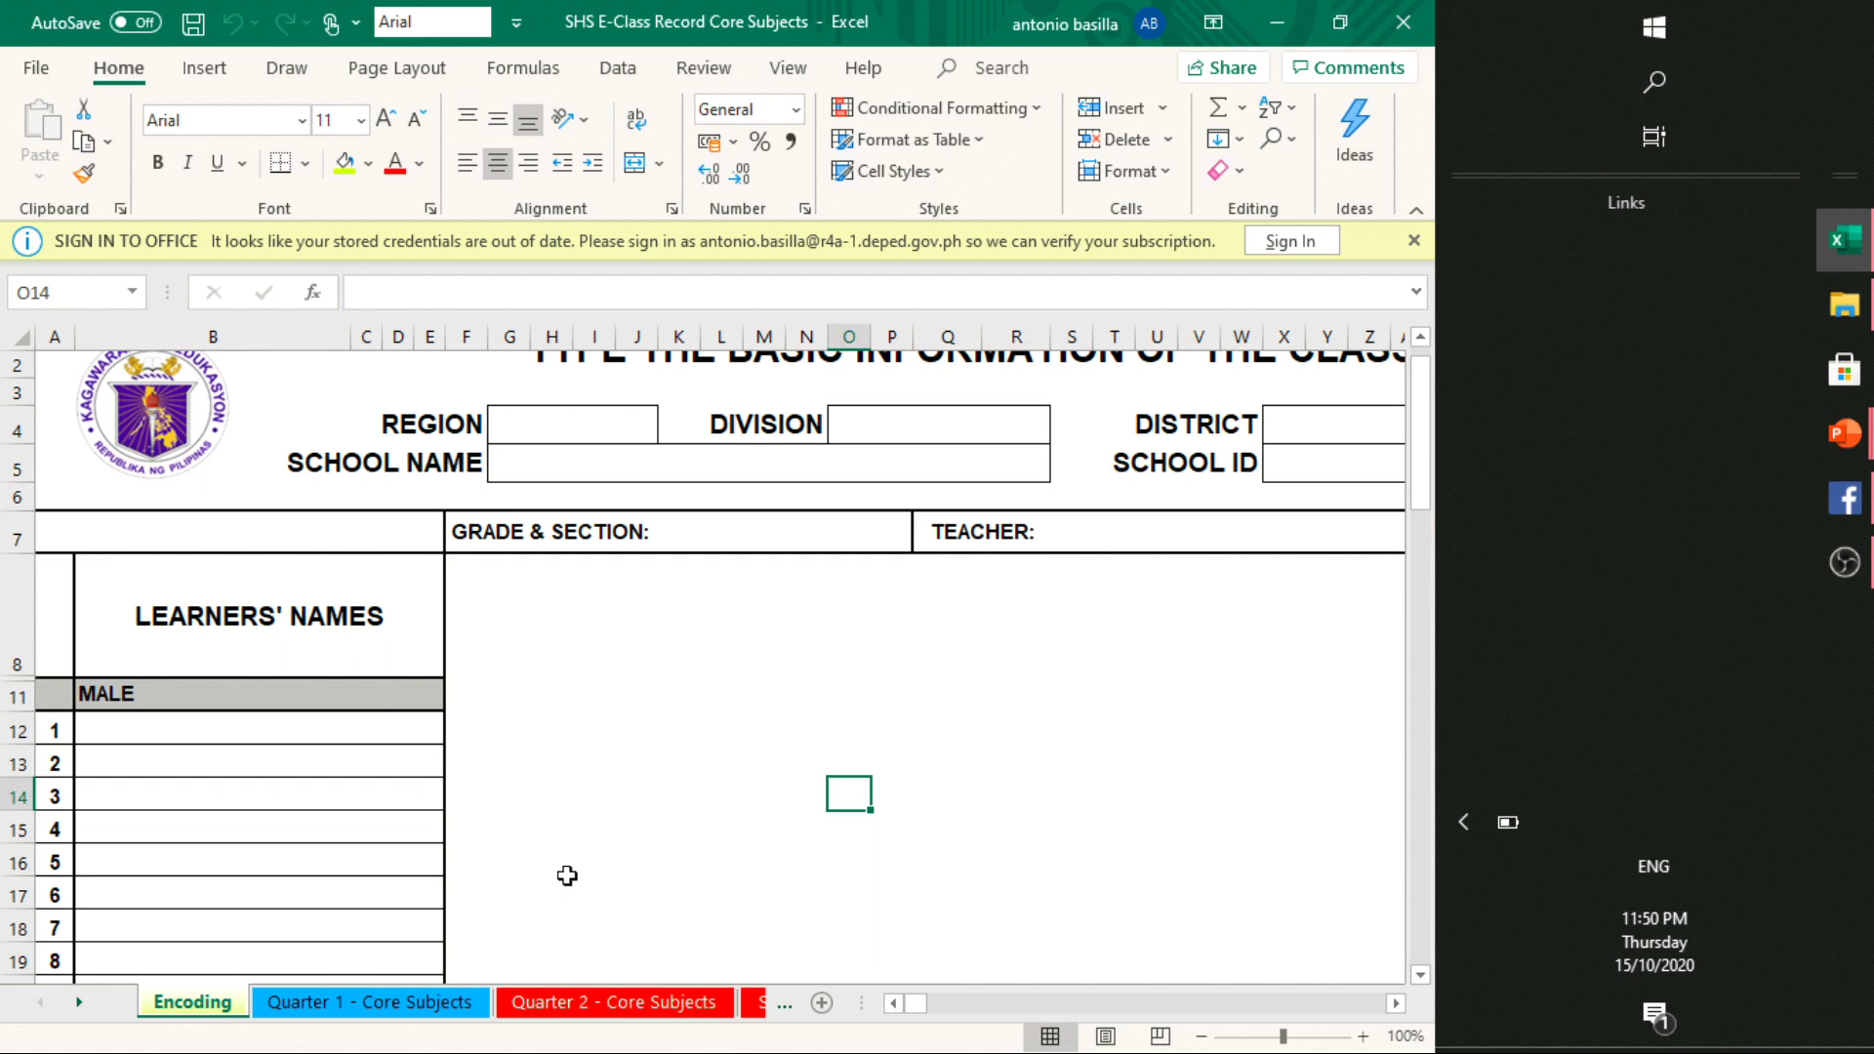
click(357, 1003)
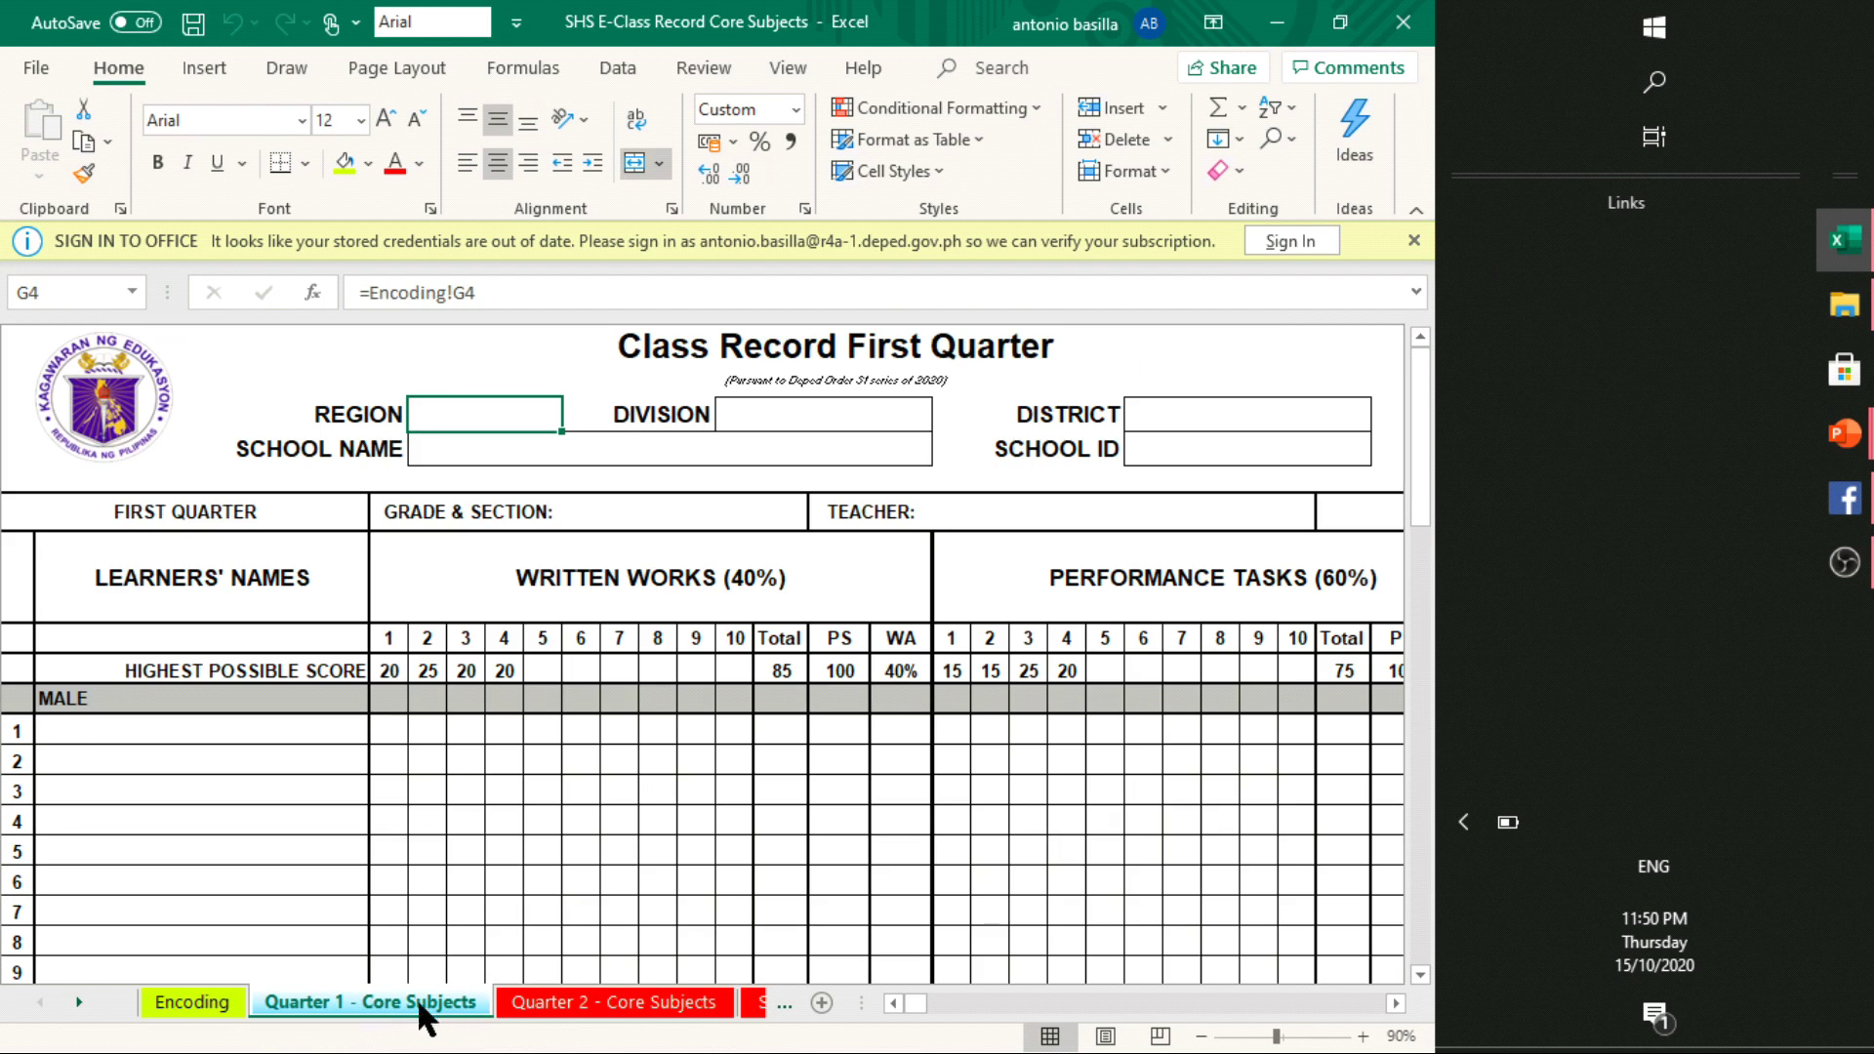
click(557, 1006)
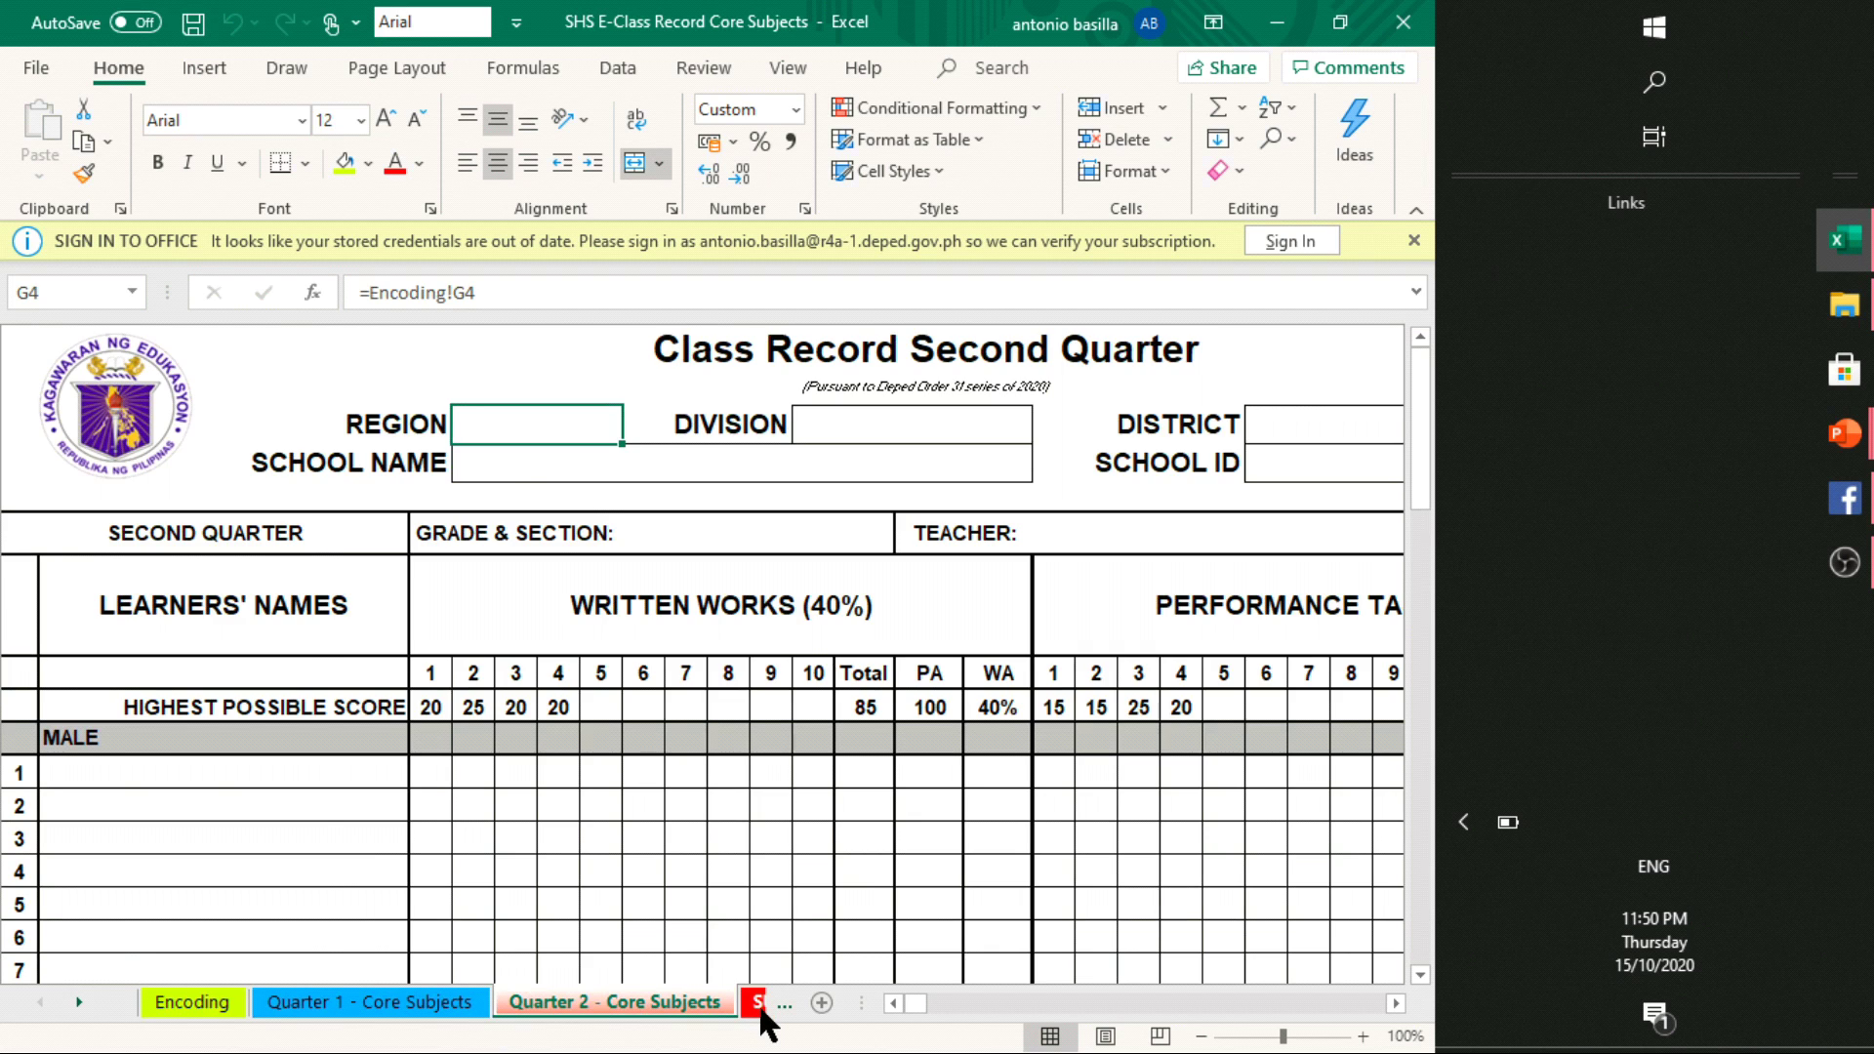
click(758, 1003)
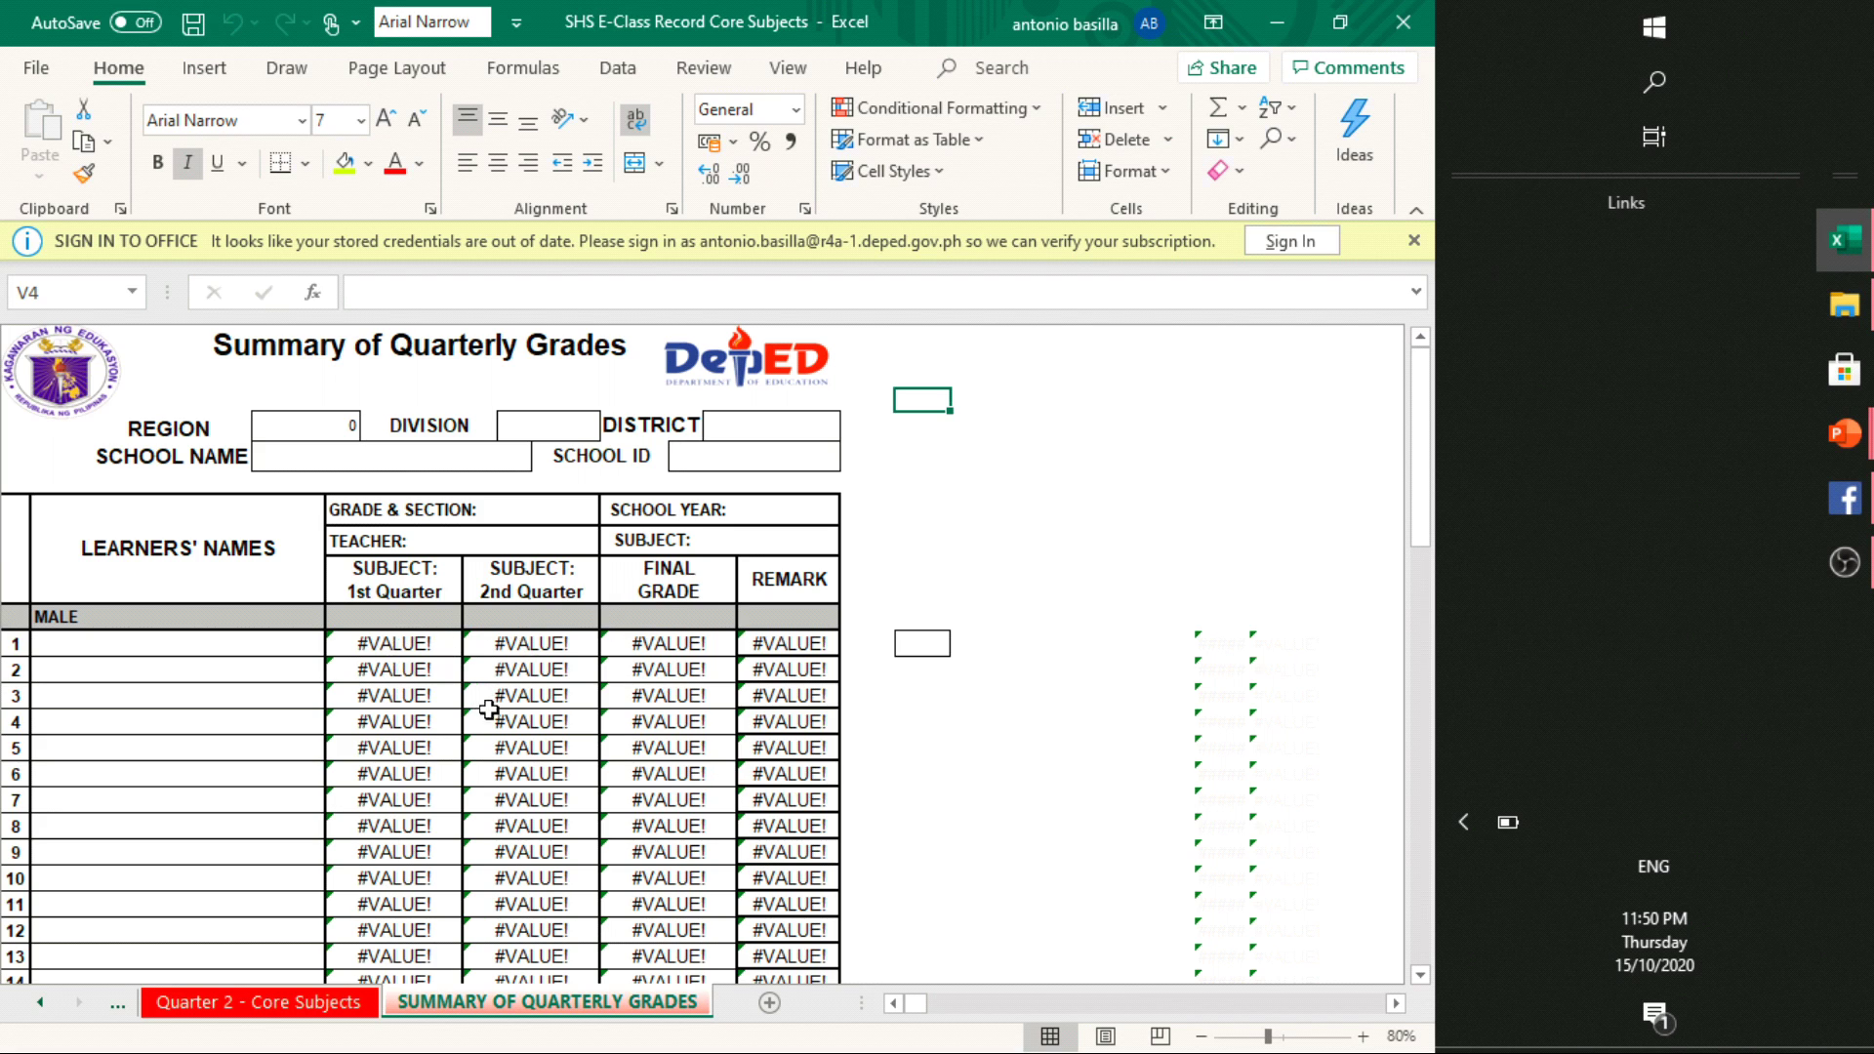
click(120, 991)
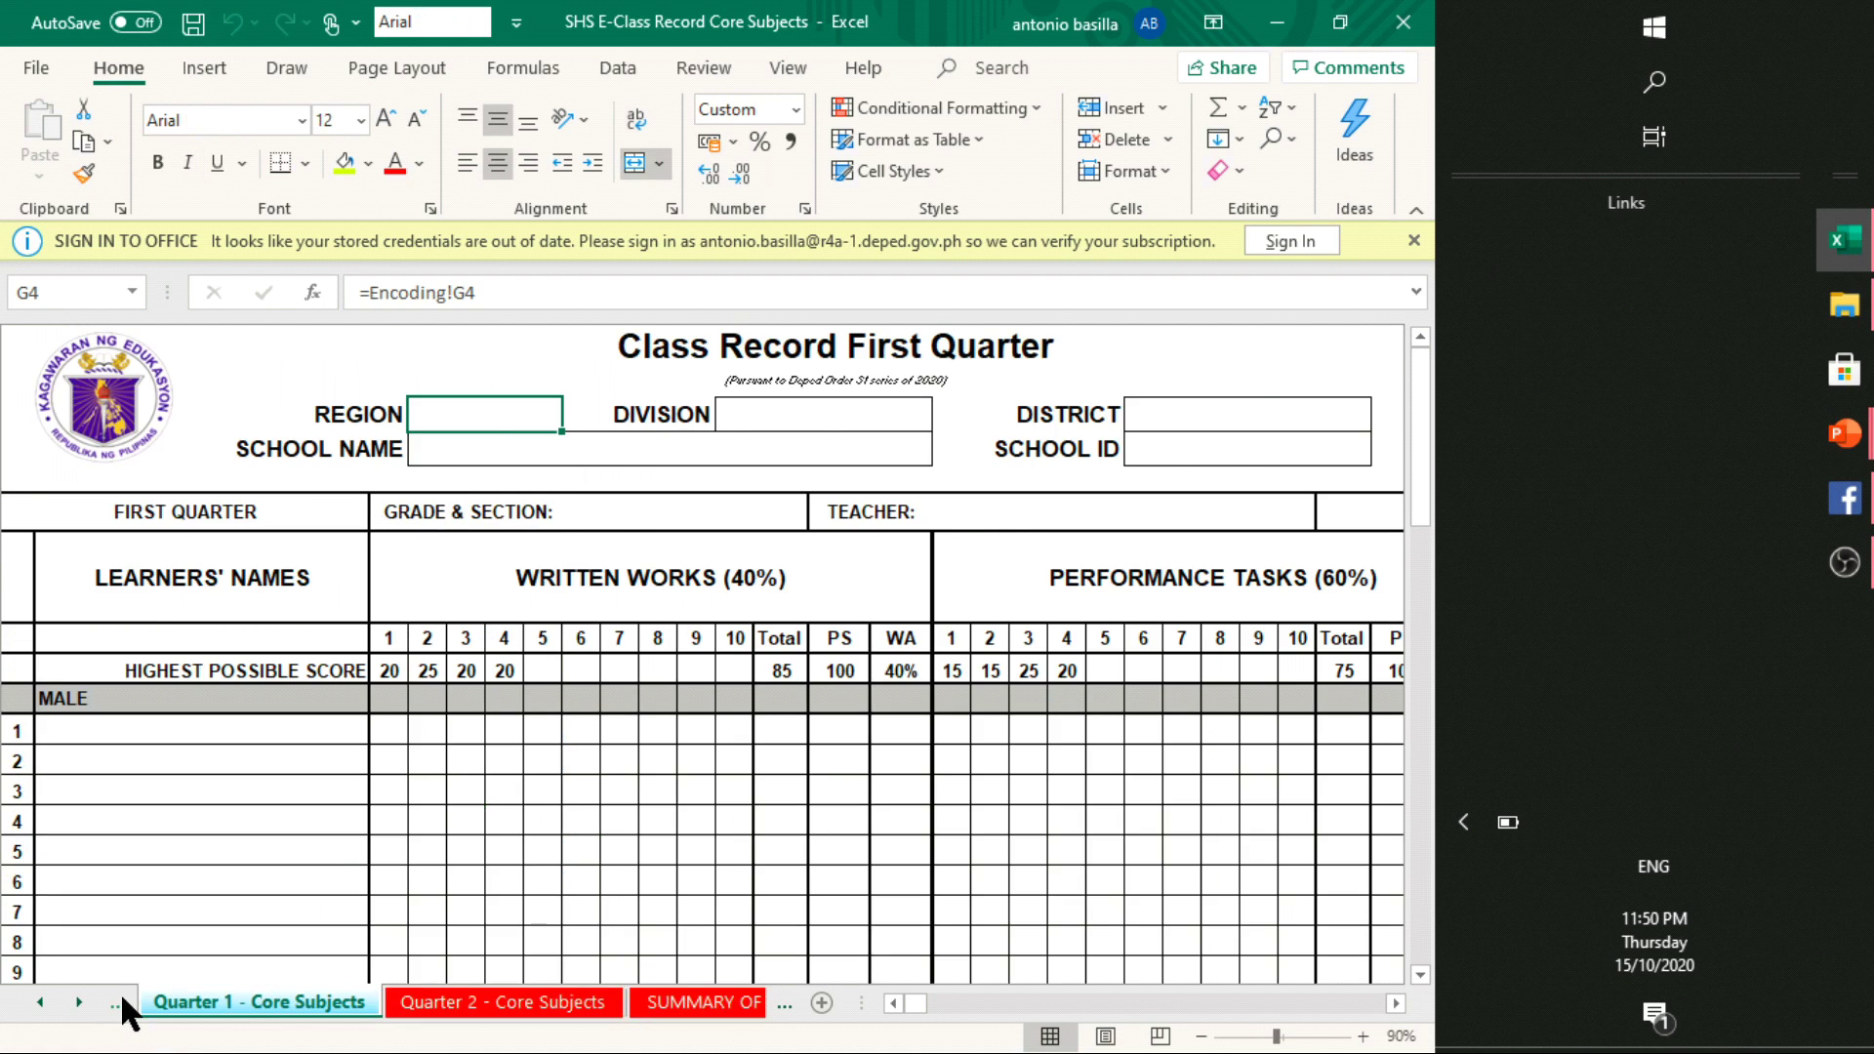
click(120, 991)
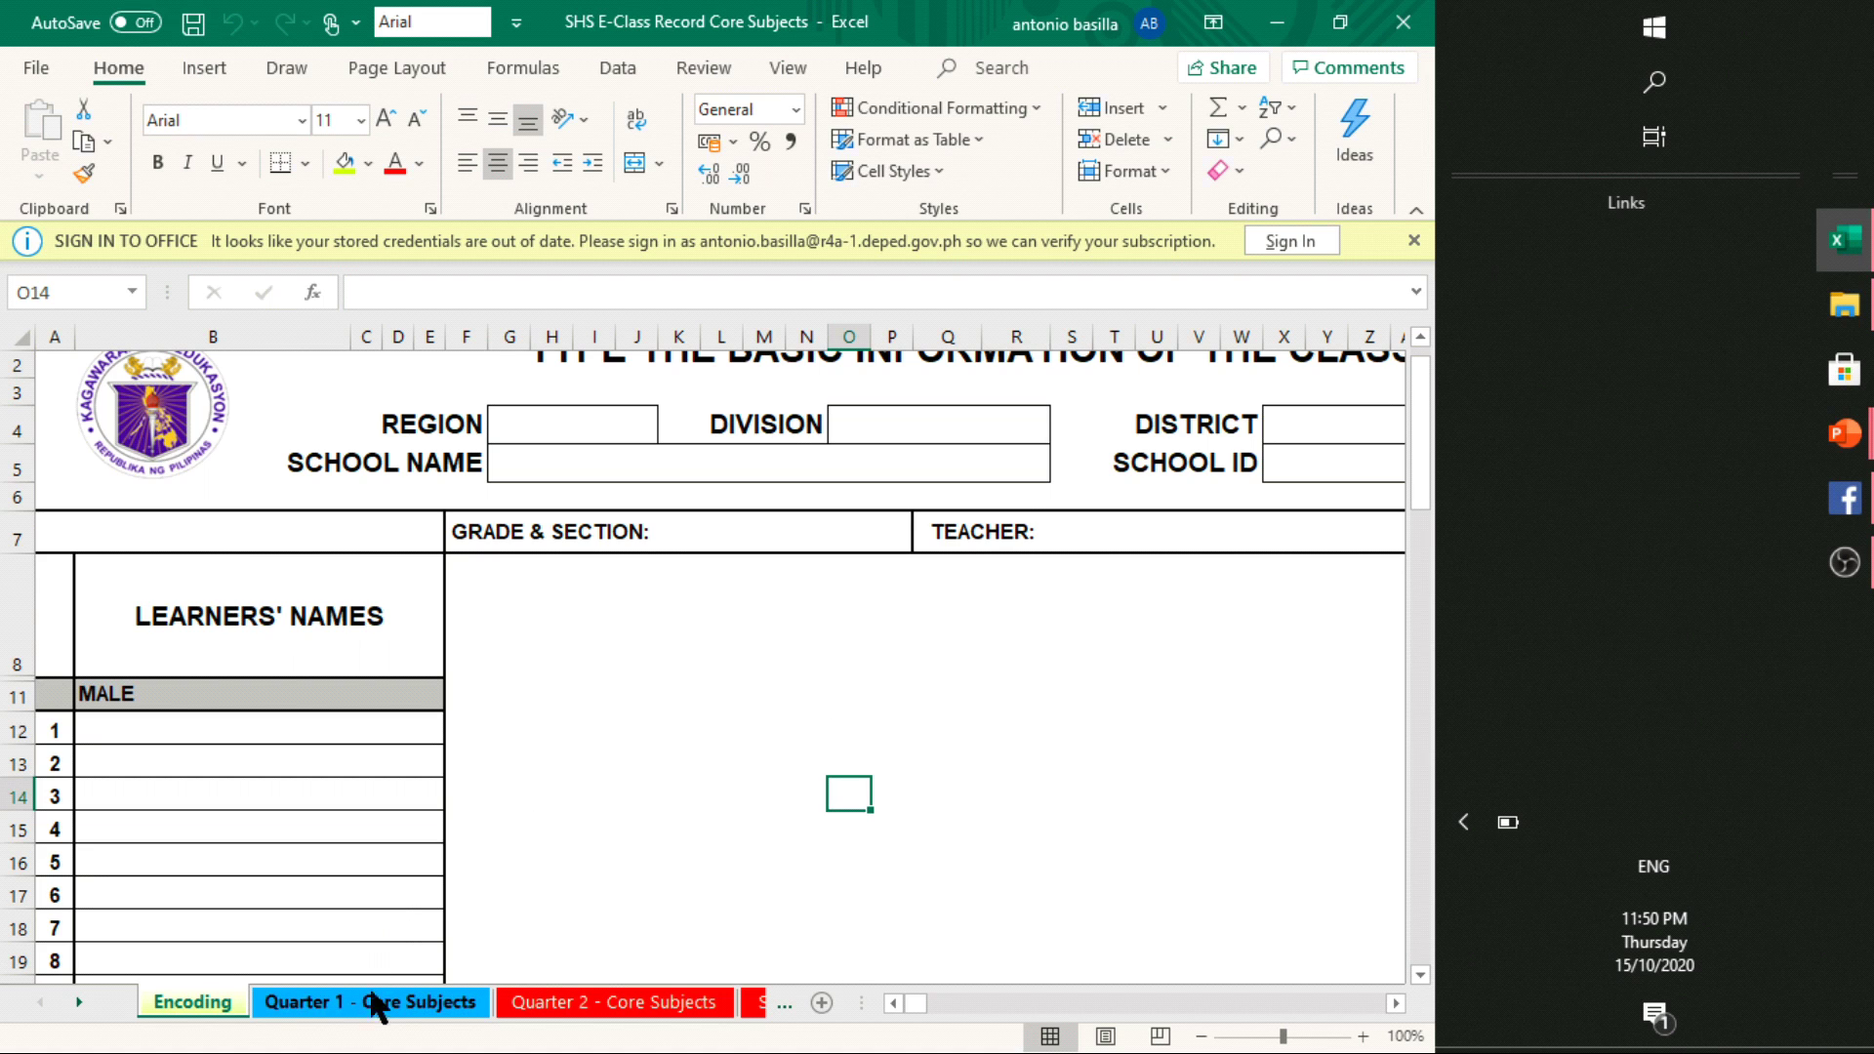
click(353, 1002)
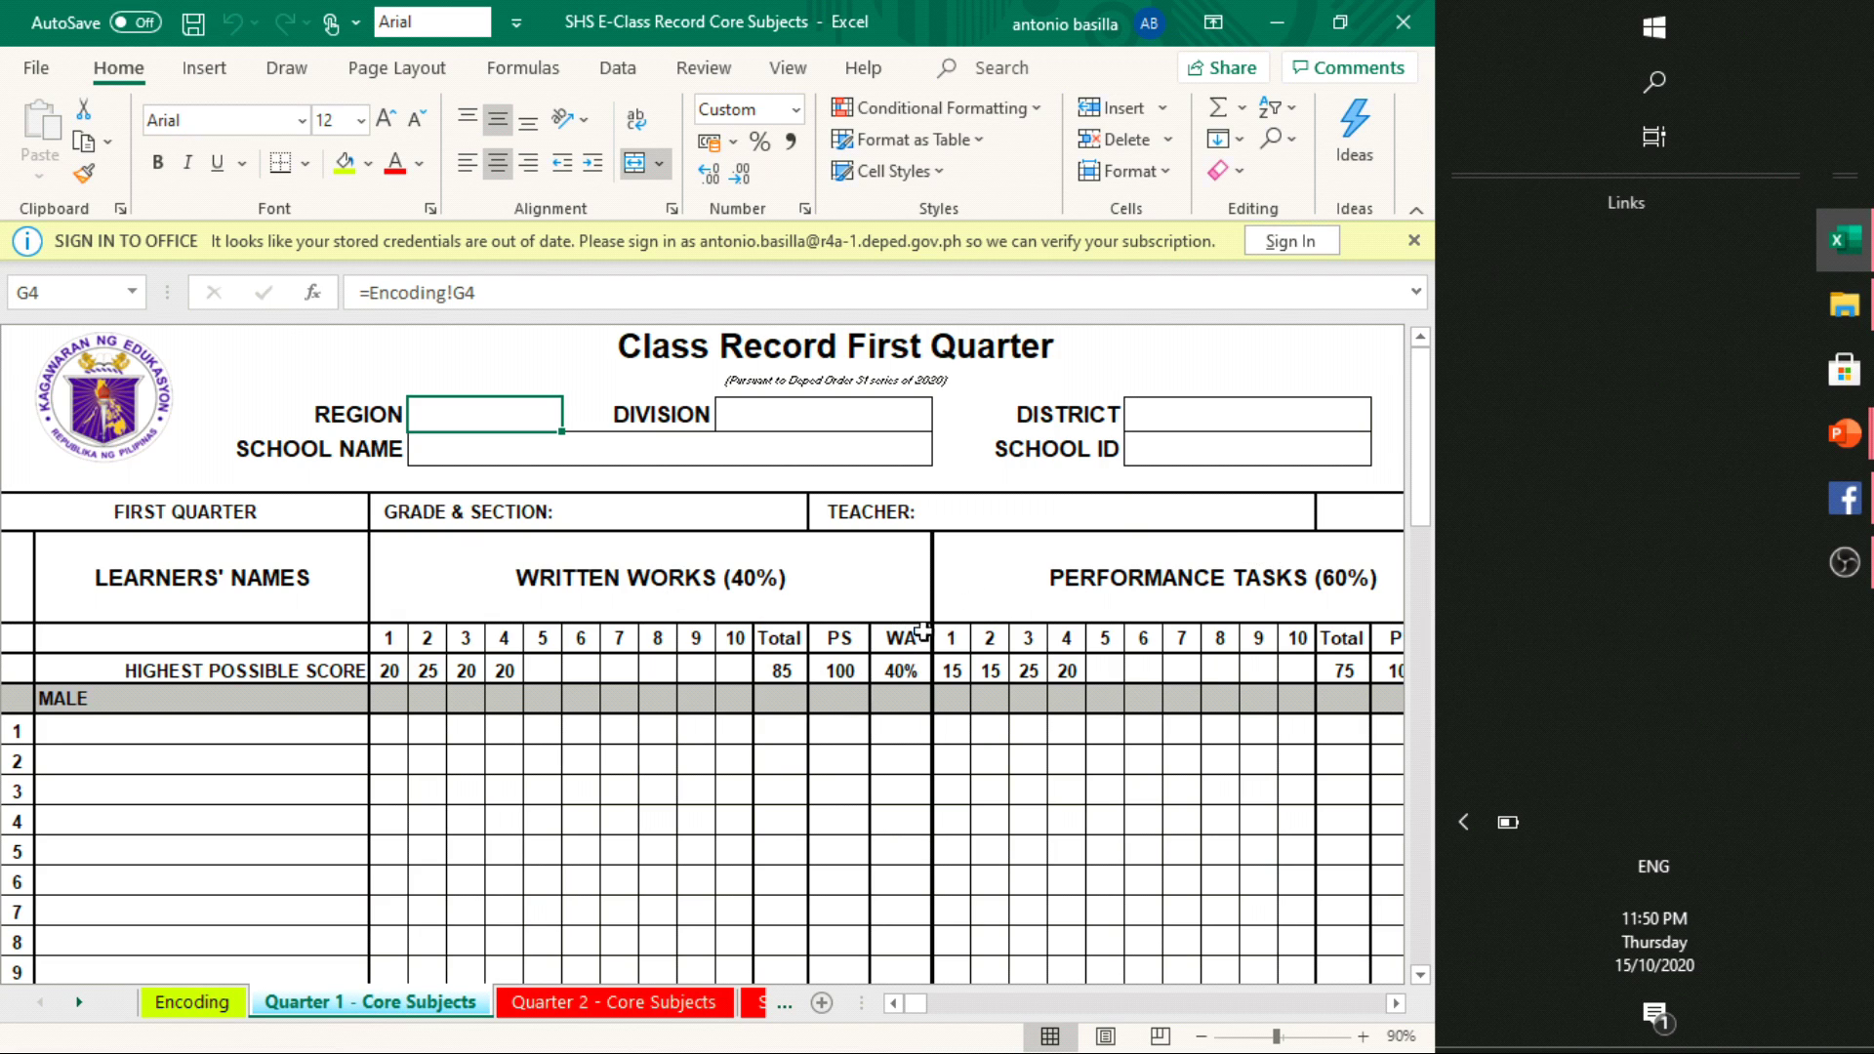
right_click(357, 1010)
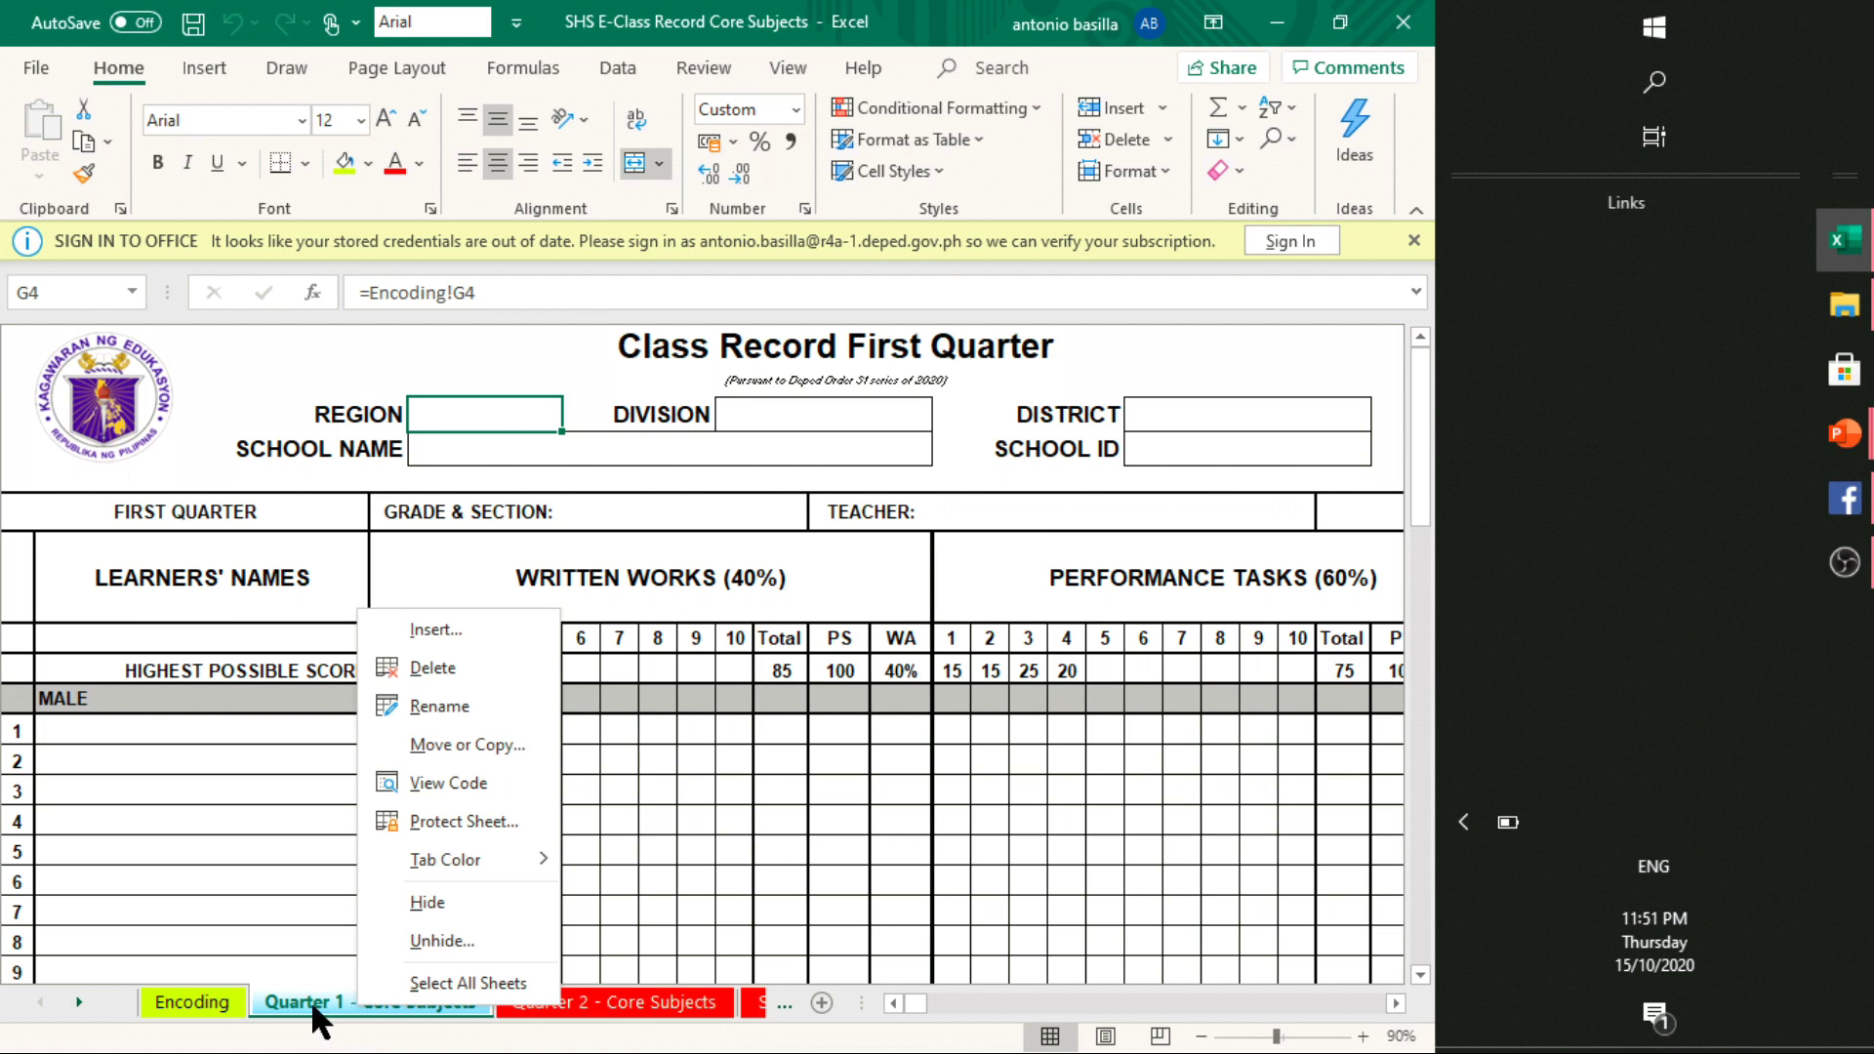
right_click(310, 1001)
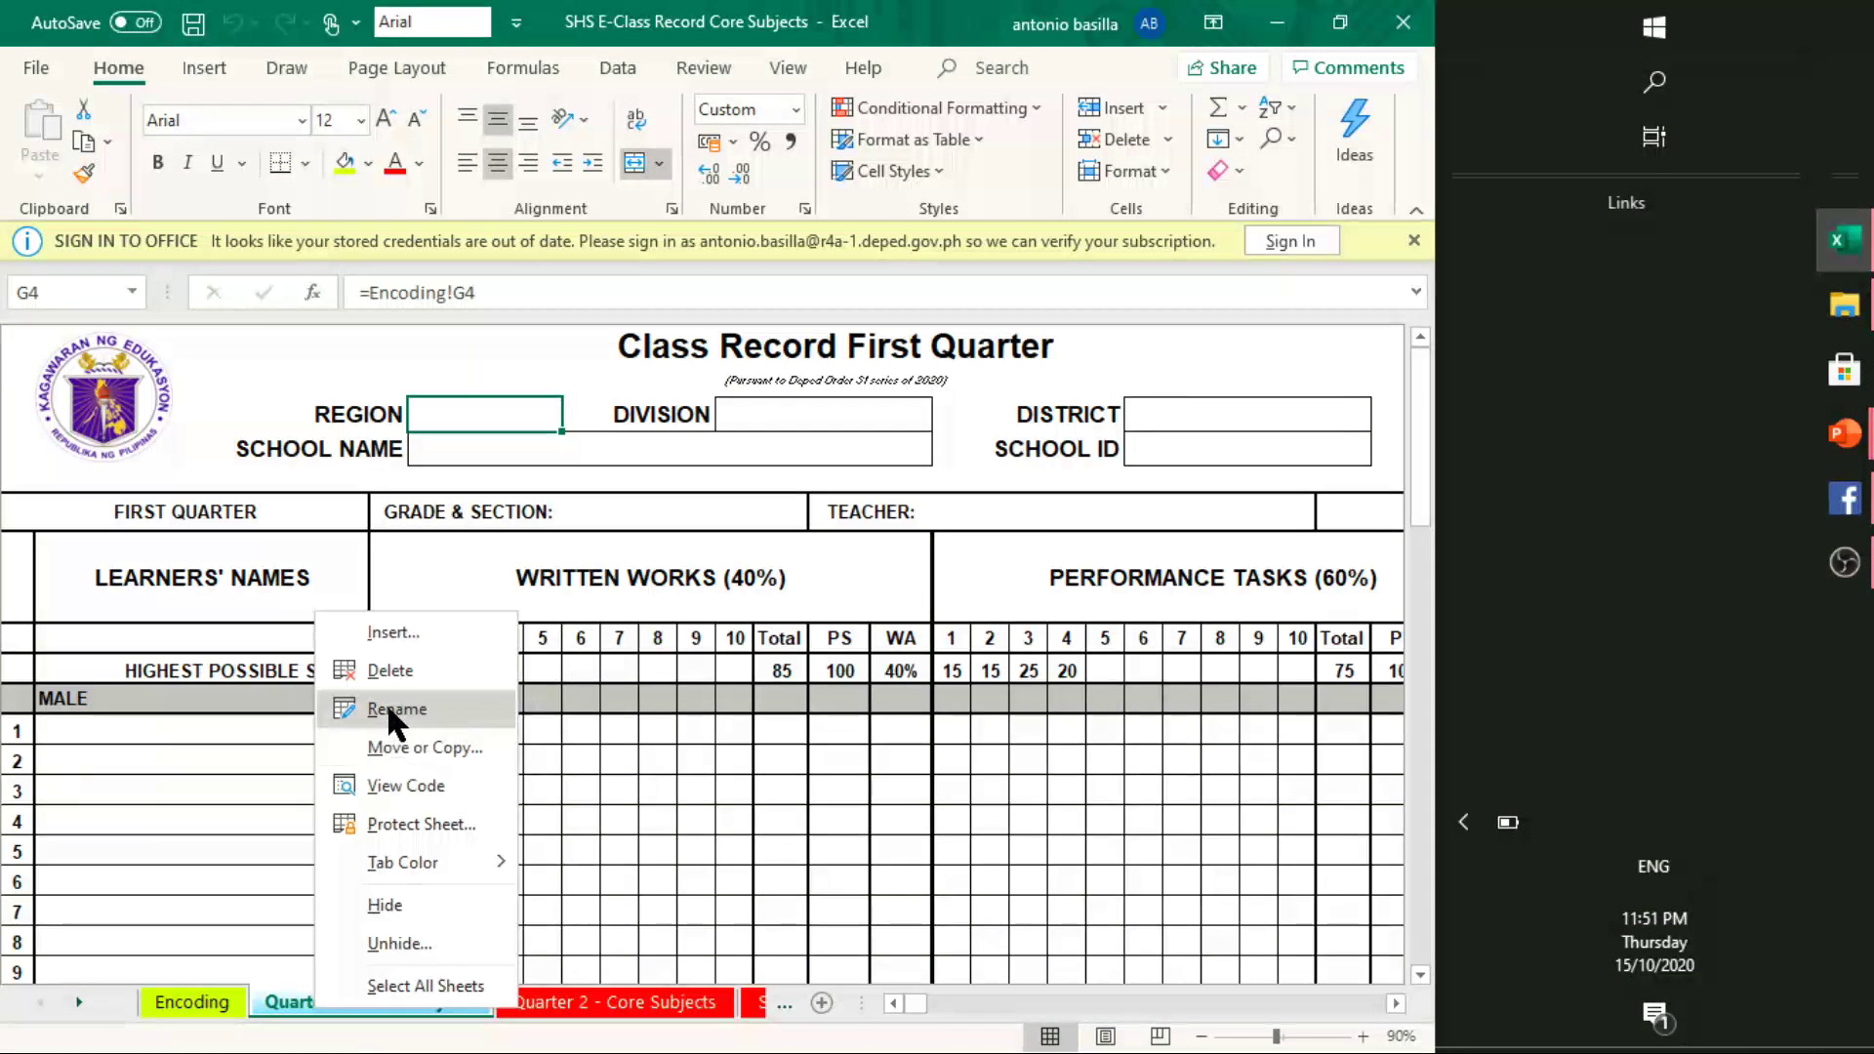
click(290, 912)
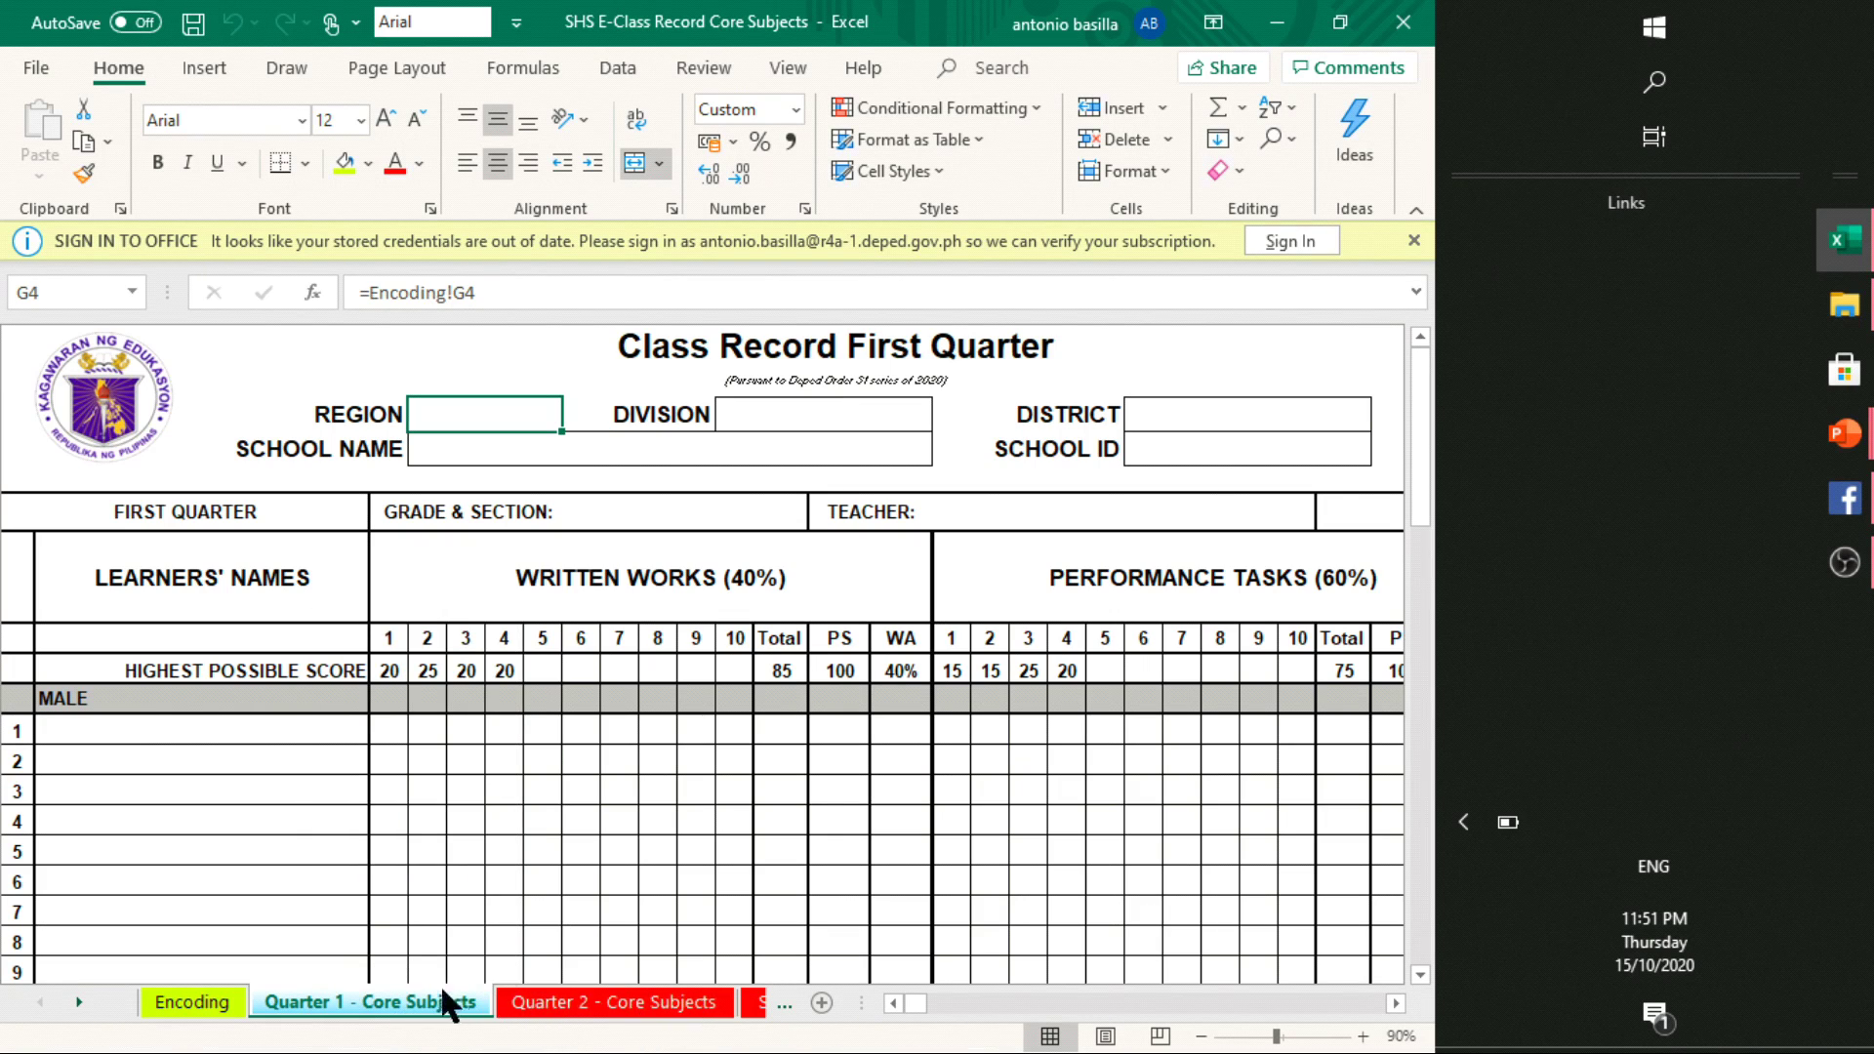
Show the class information header at the start of the Encoding sheet at 70% zoom
click(179, 1005)
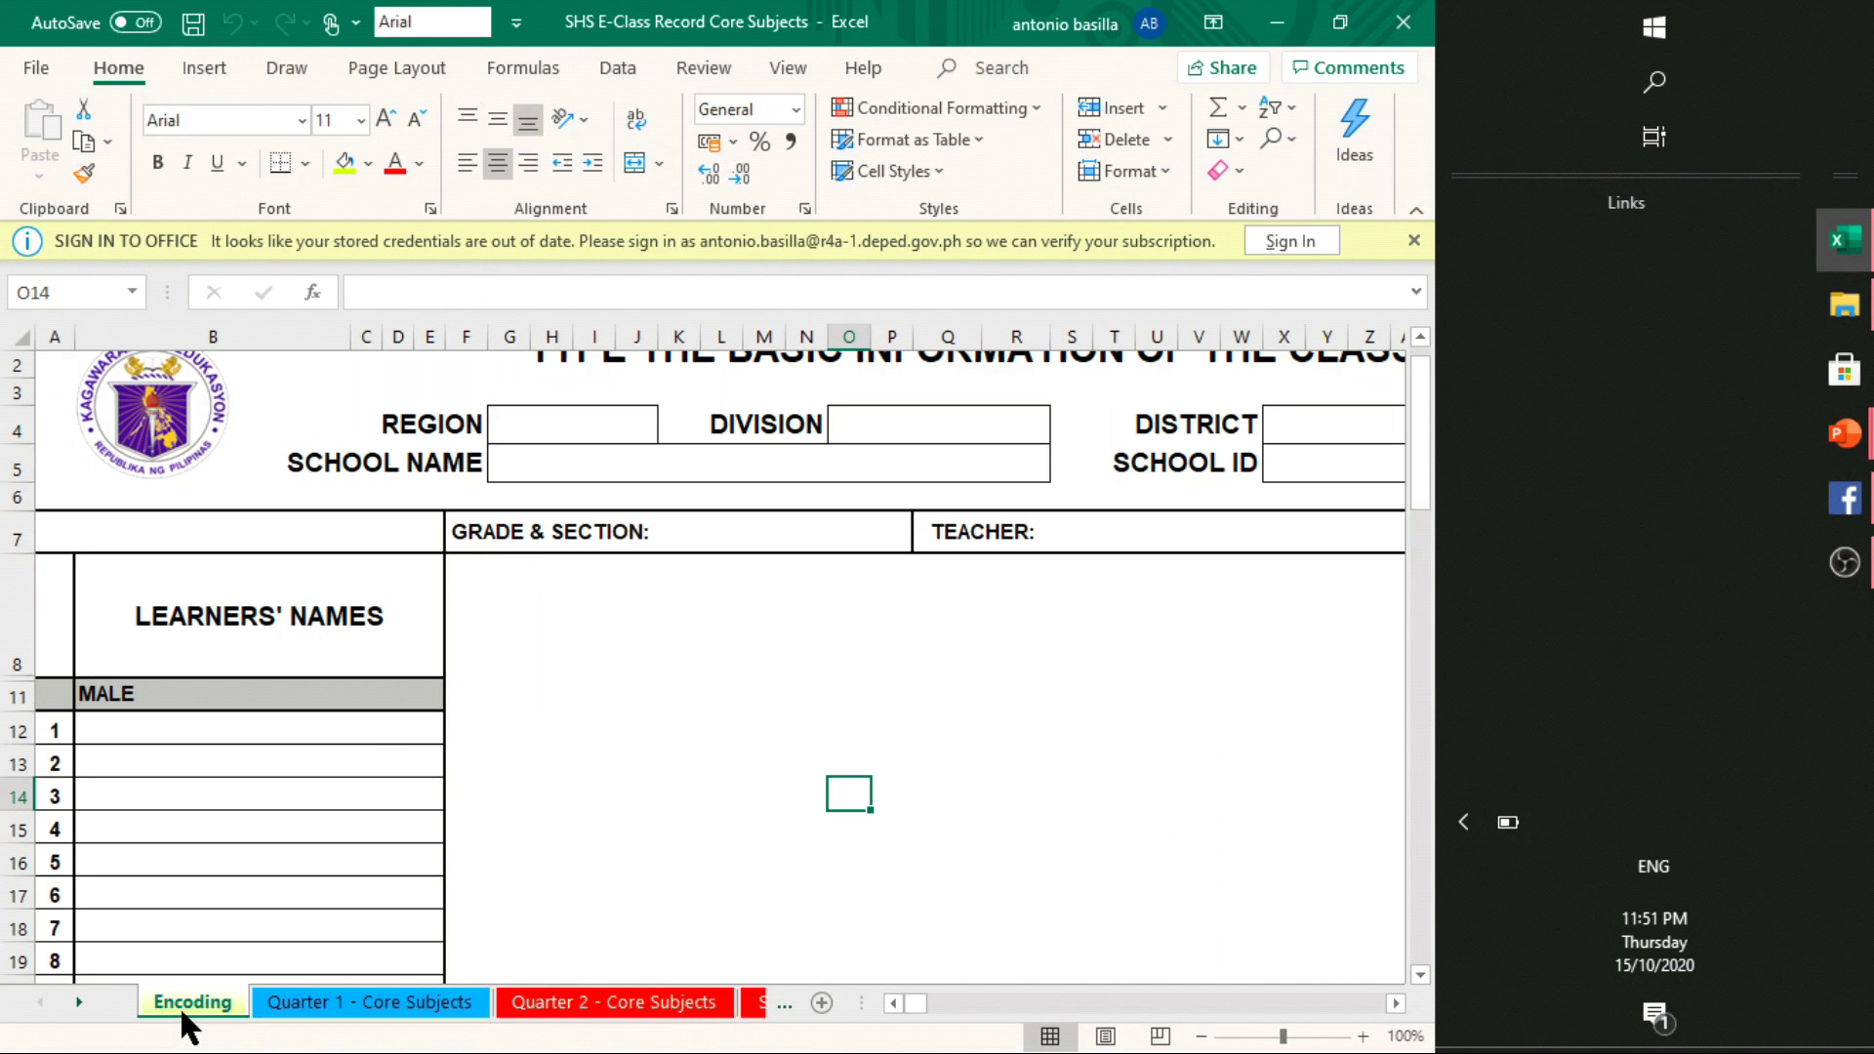
click(395, 727)
click(566, 734)
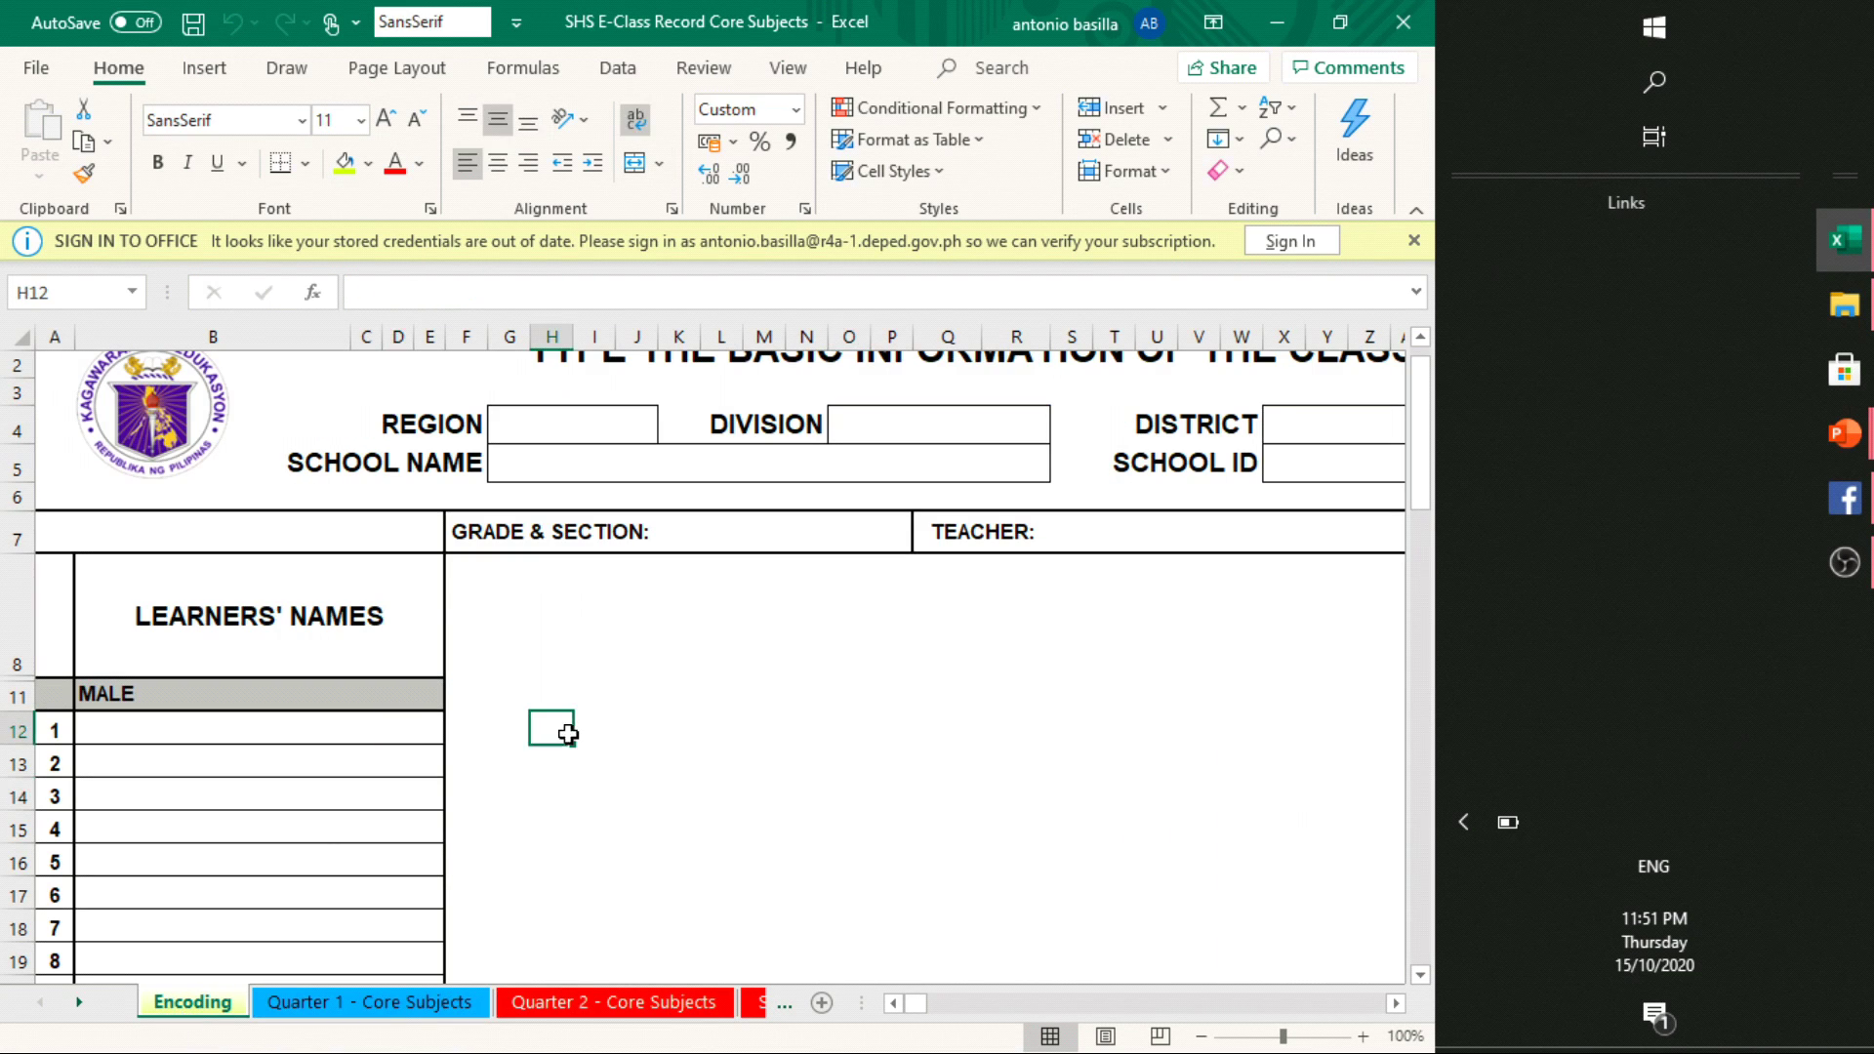
key(Up)
key(Up)
key(Up)
key(Up)
key(Up)
key(Up)
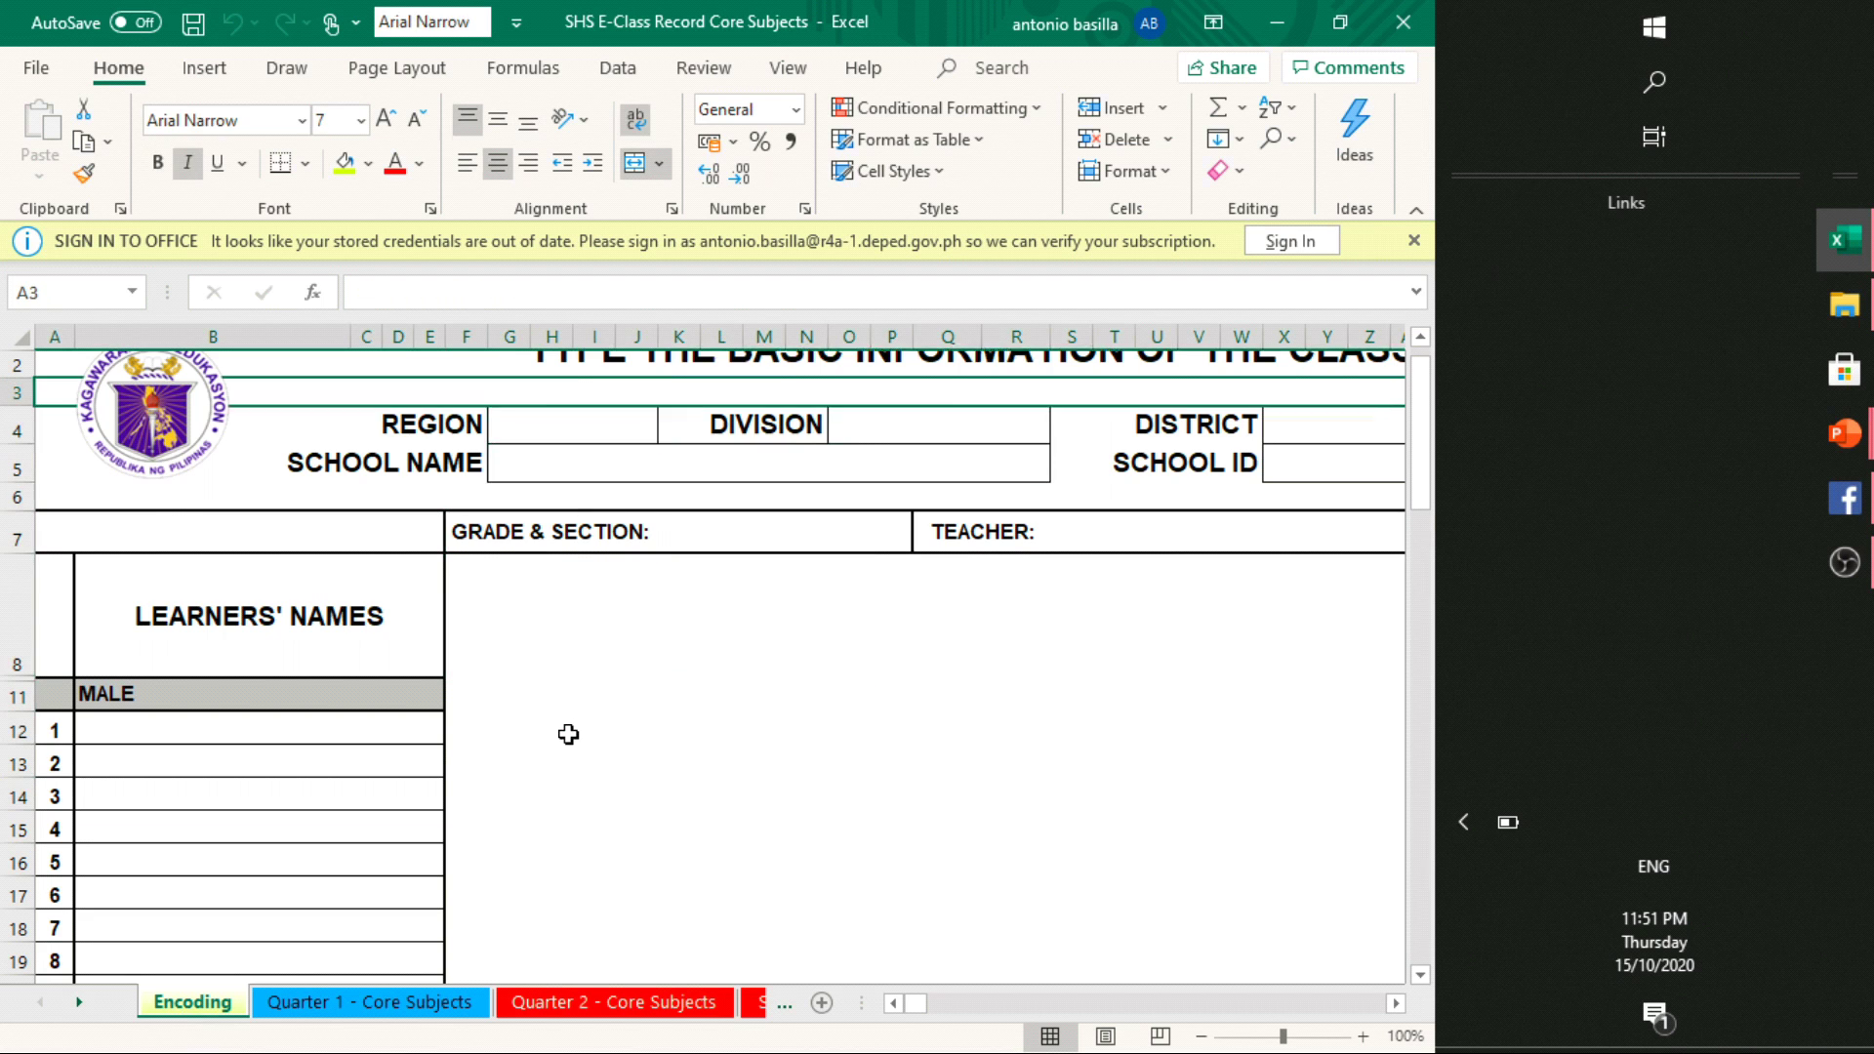
key(Up)
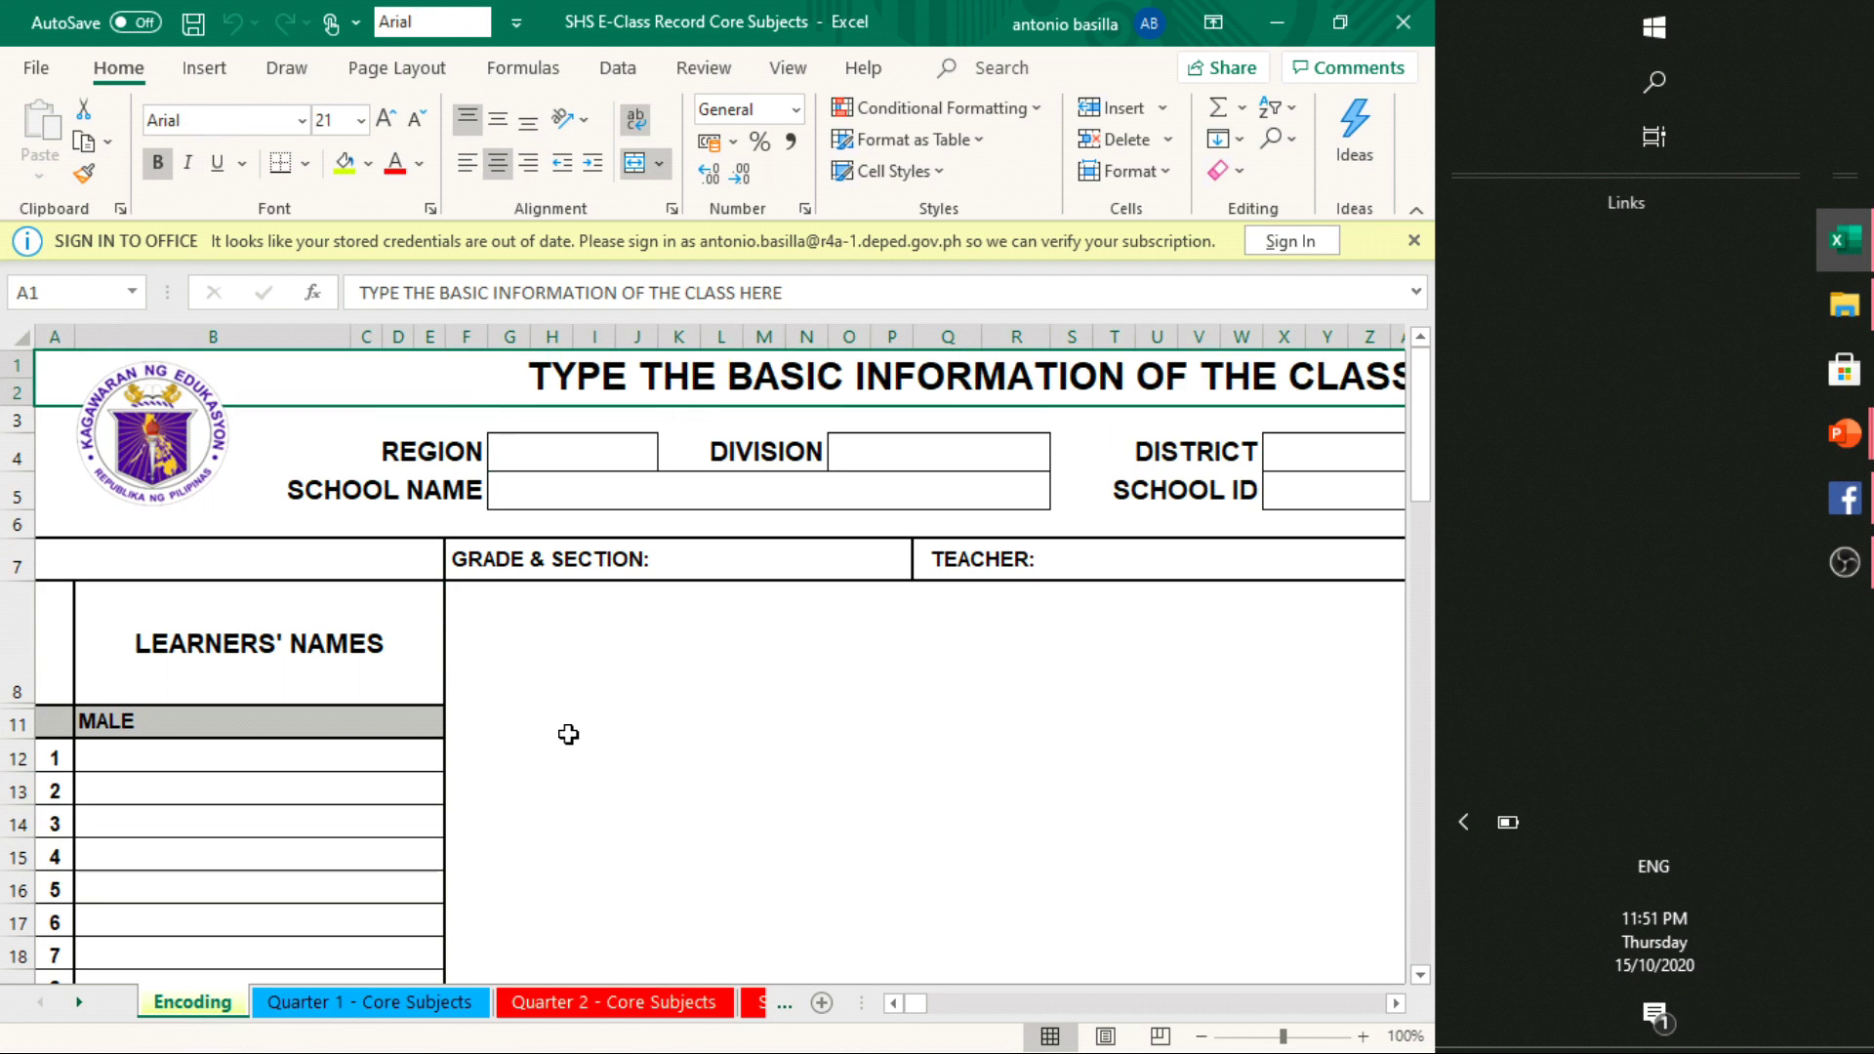
click(1207, 1035)
click(1206, 1036)
click(1206, 1036)
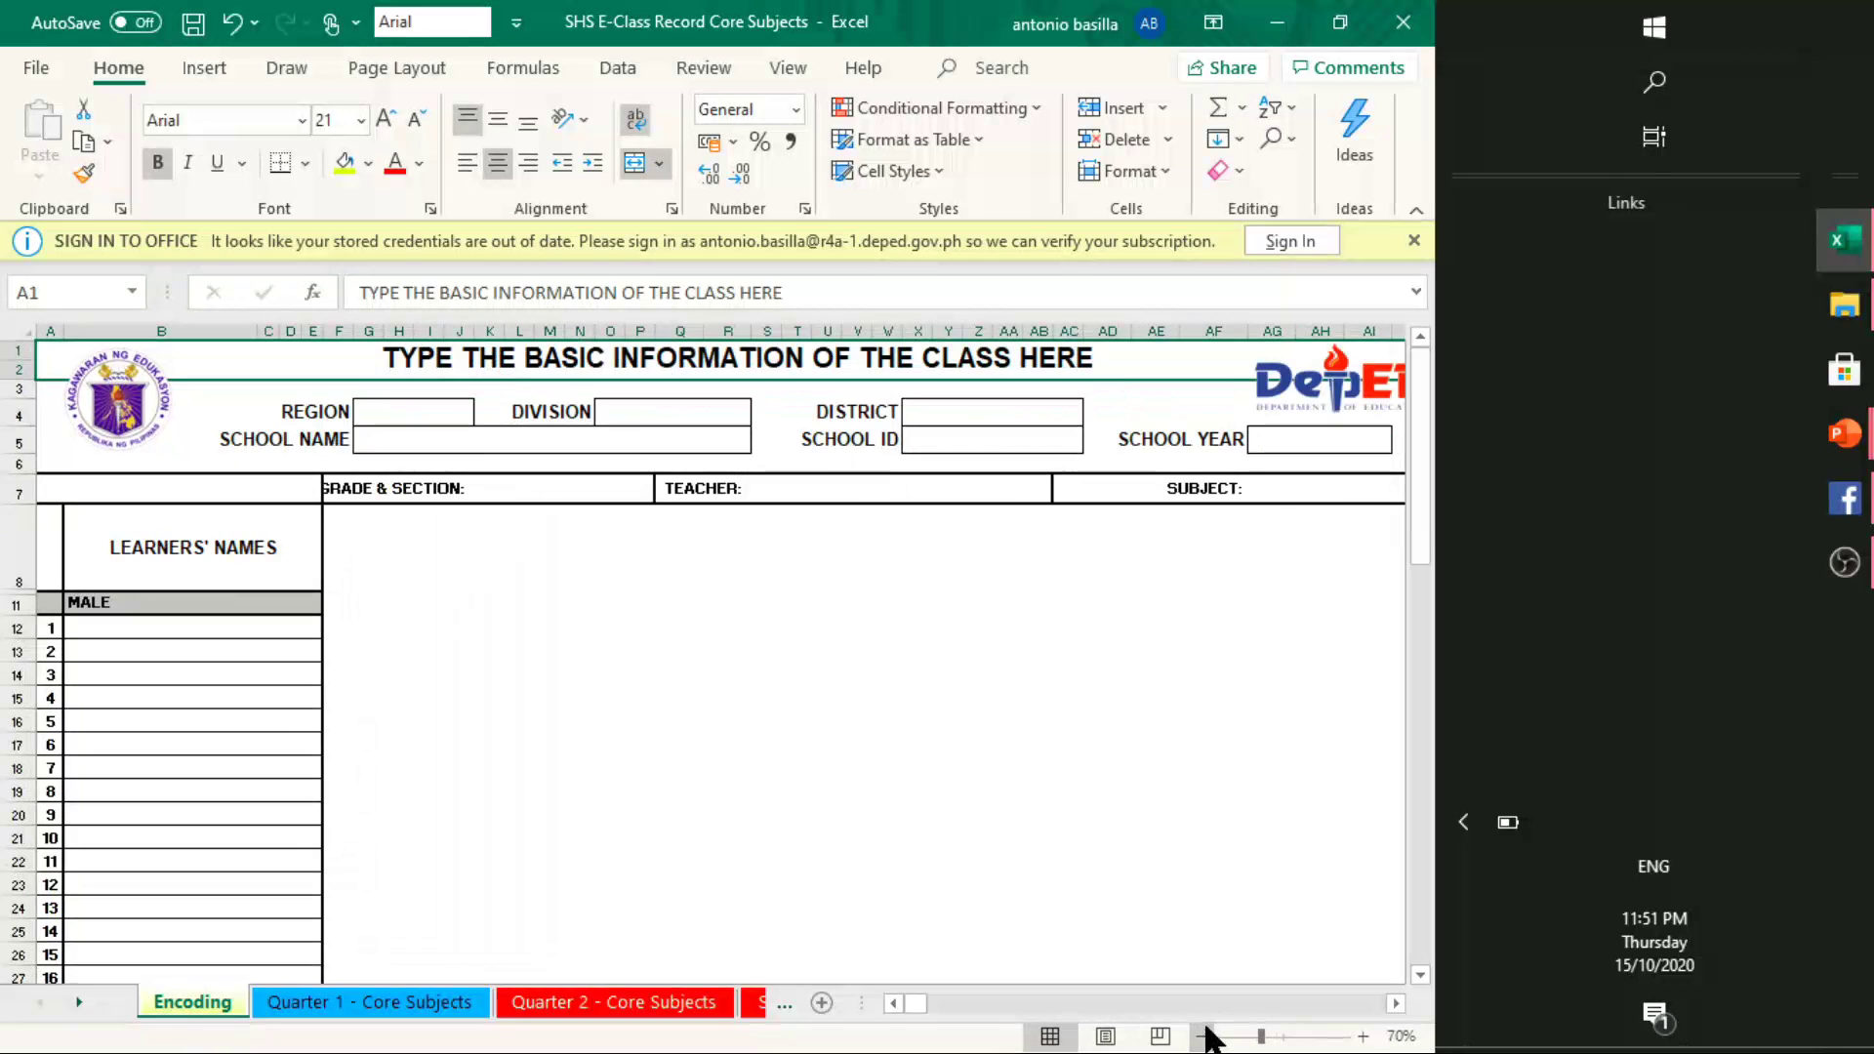
Examine the header fields on both quarter sheets and the grades summary, and return to the Encoding sheet
click(361, 1009)
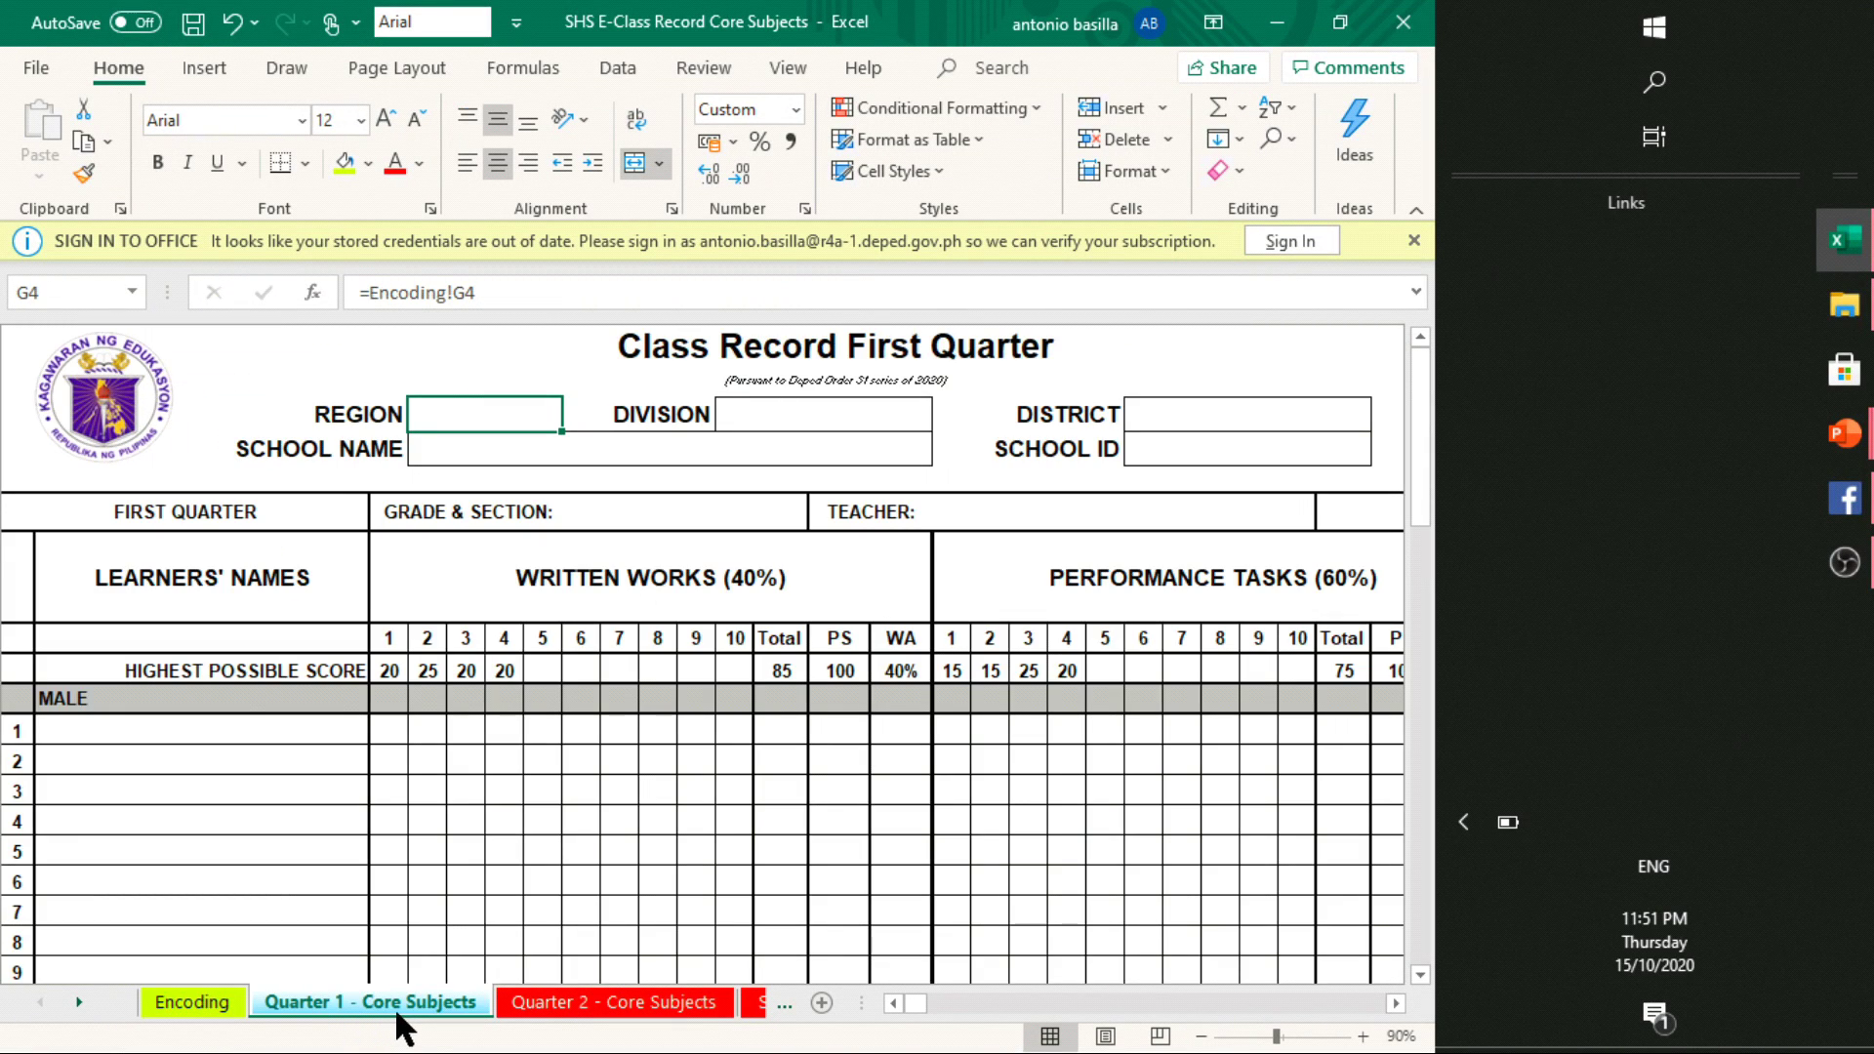
click(566, 1004)
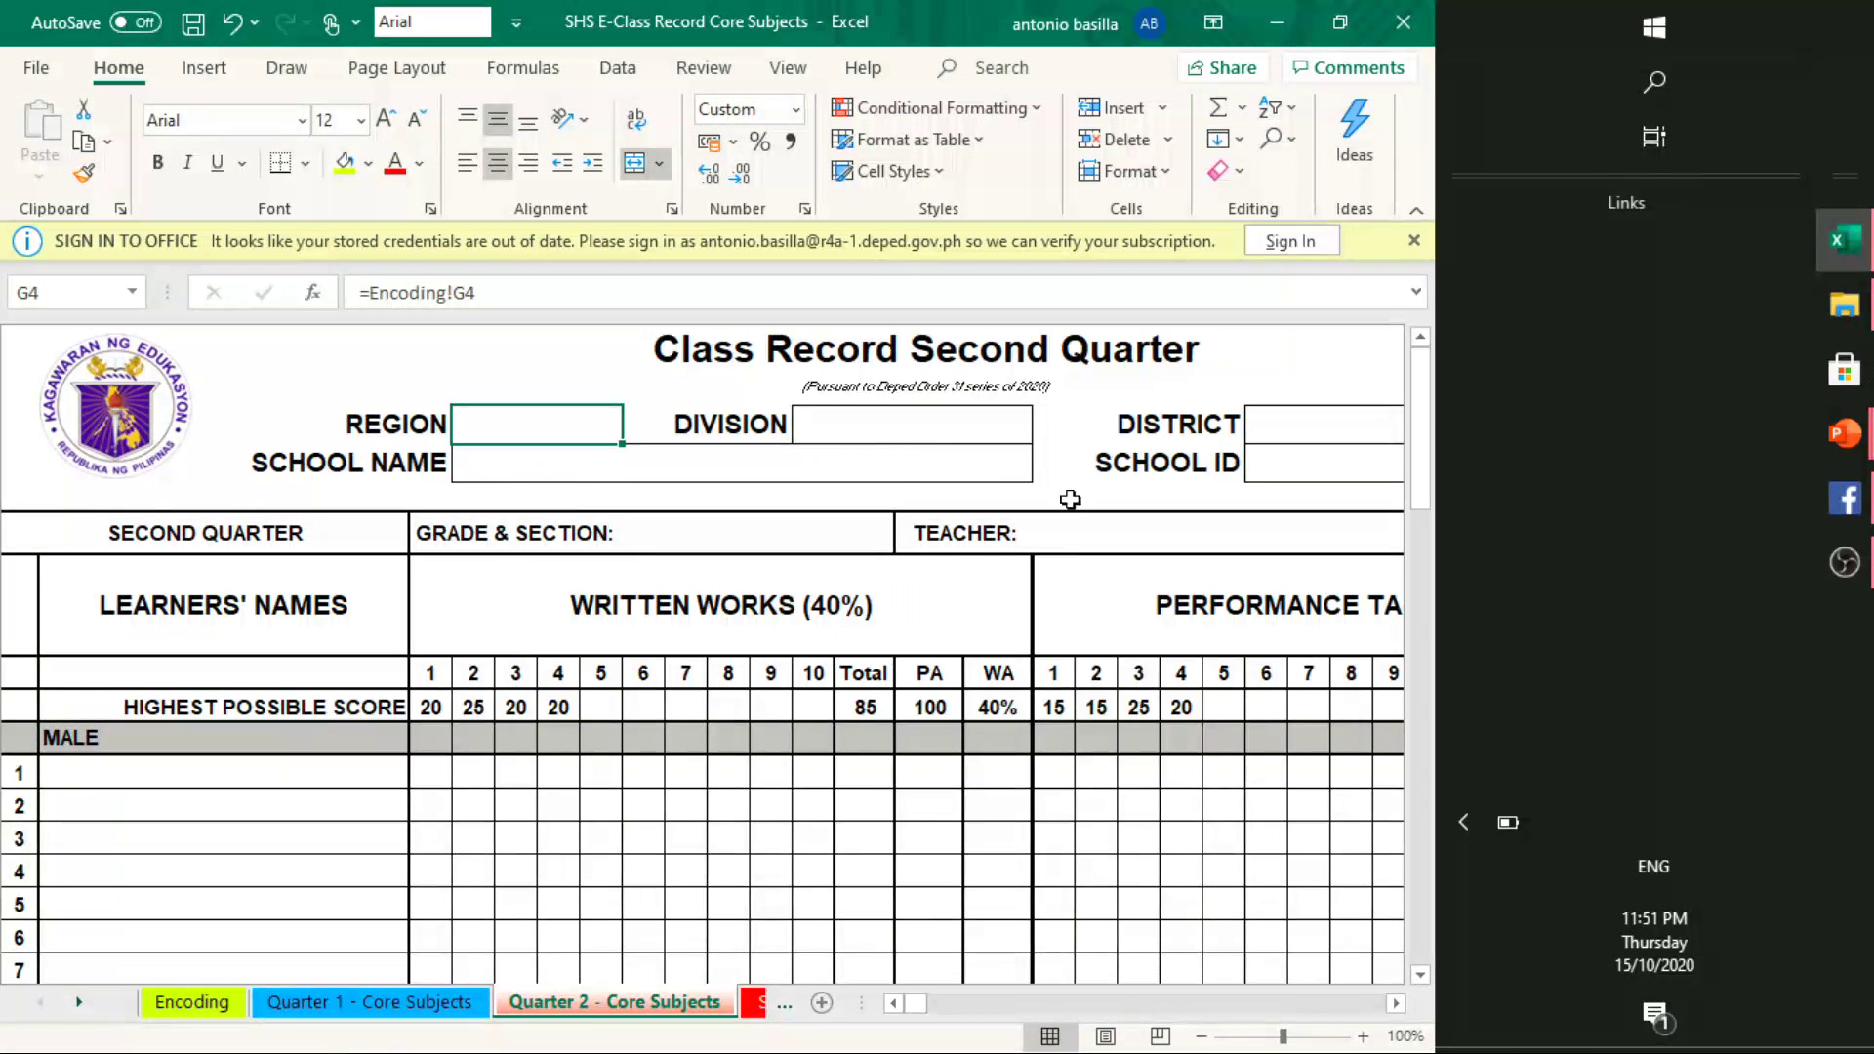
click(755, 1002)
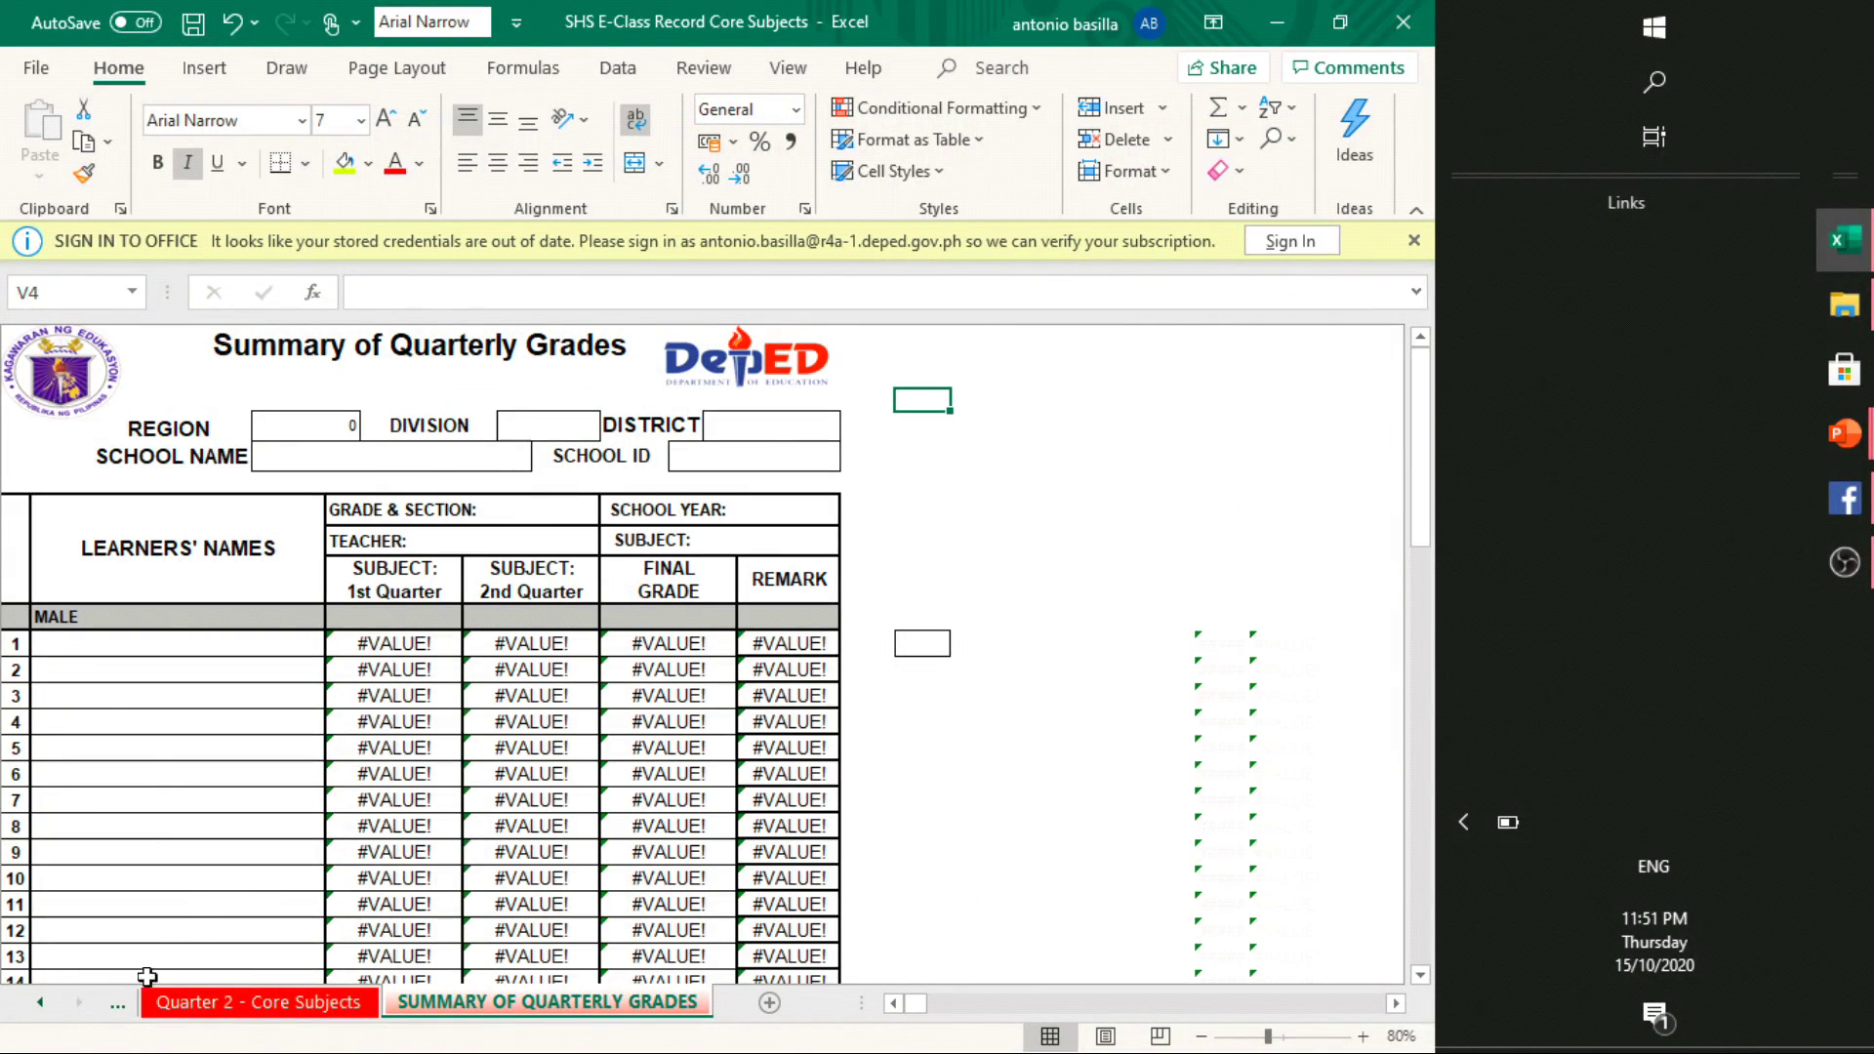
click(119, 1009)
click(119, 1009)
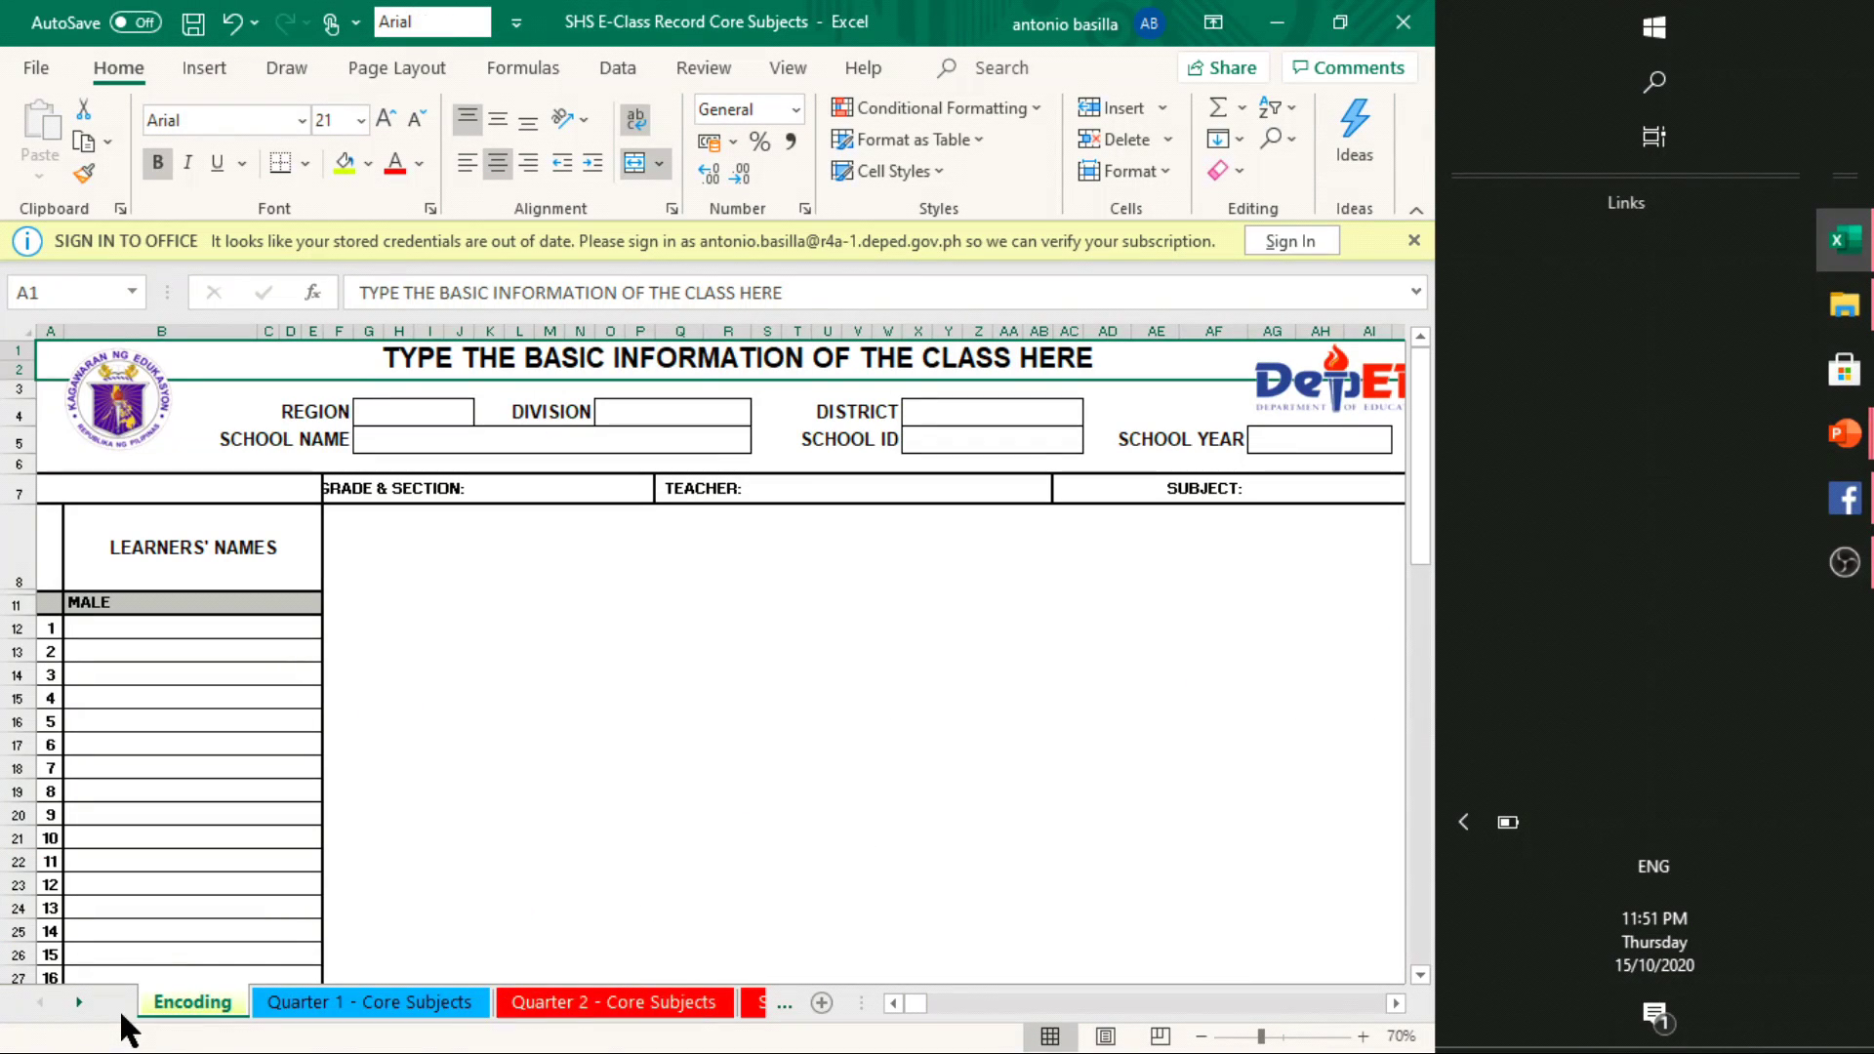
Enter IV-A Calabarzon as the region in the Encoding sheet's class information
click(391, 410)
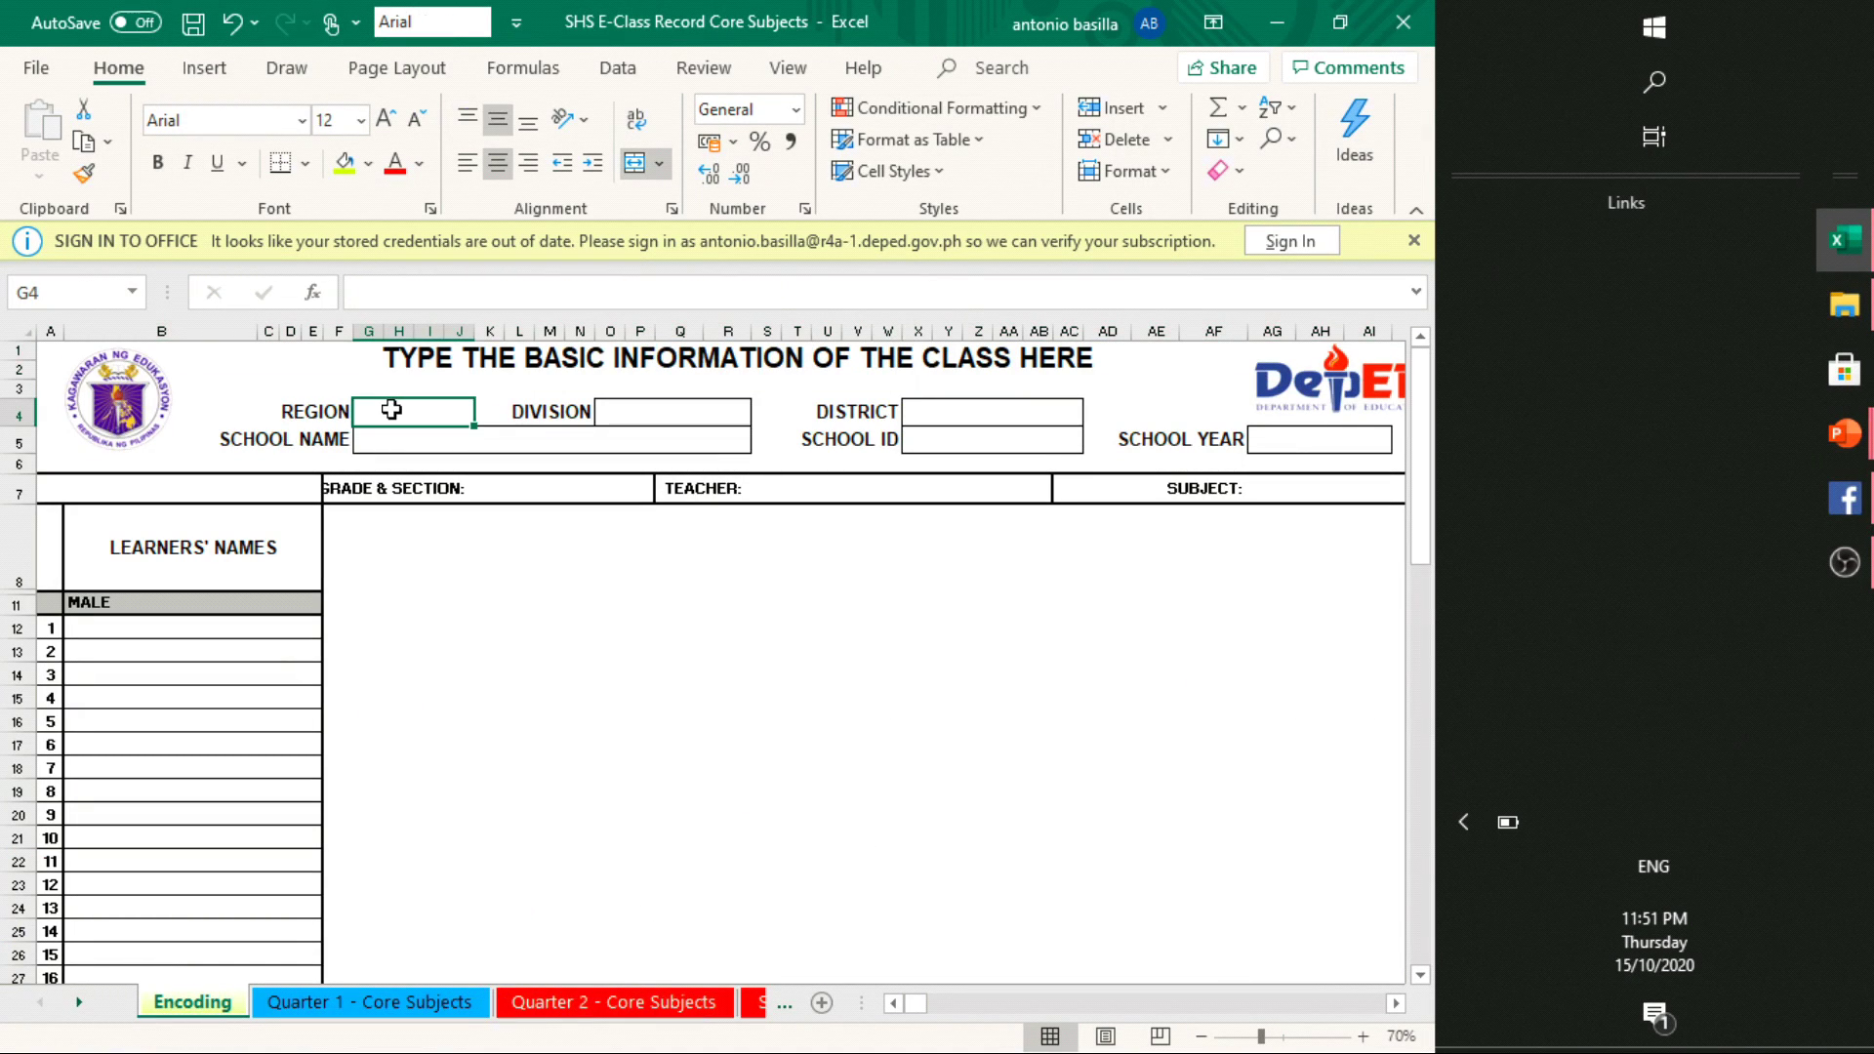
text(IV)
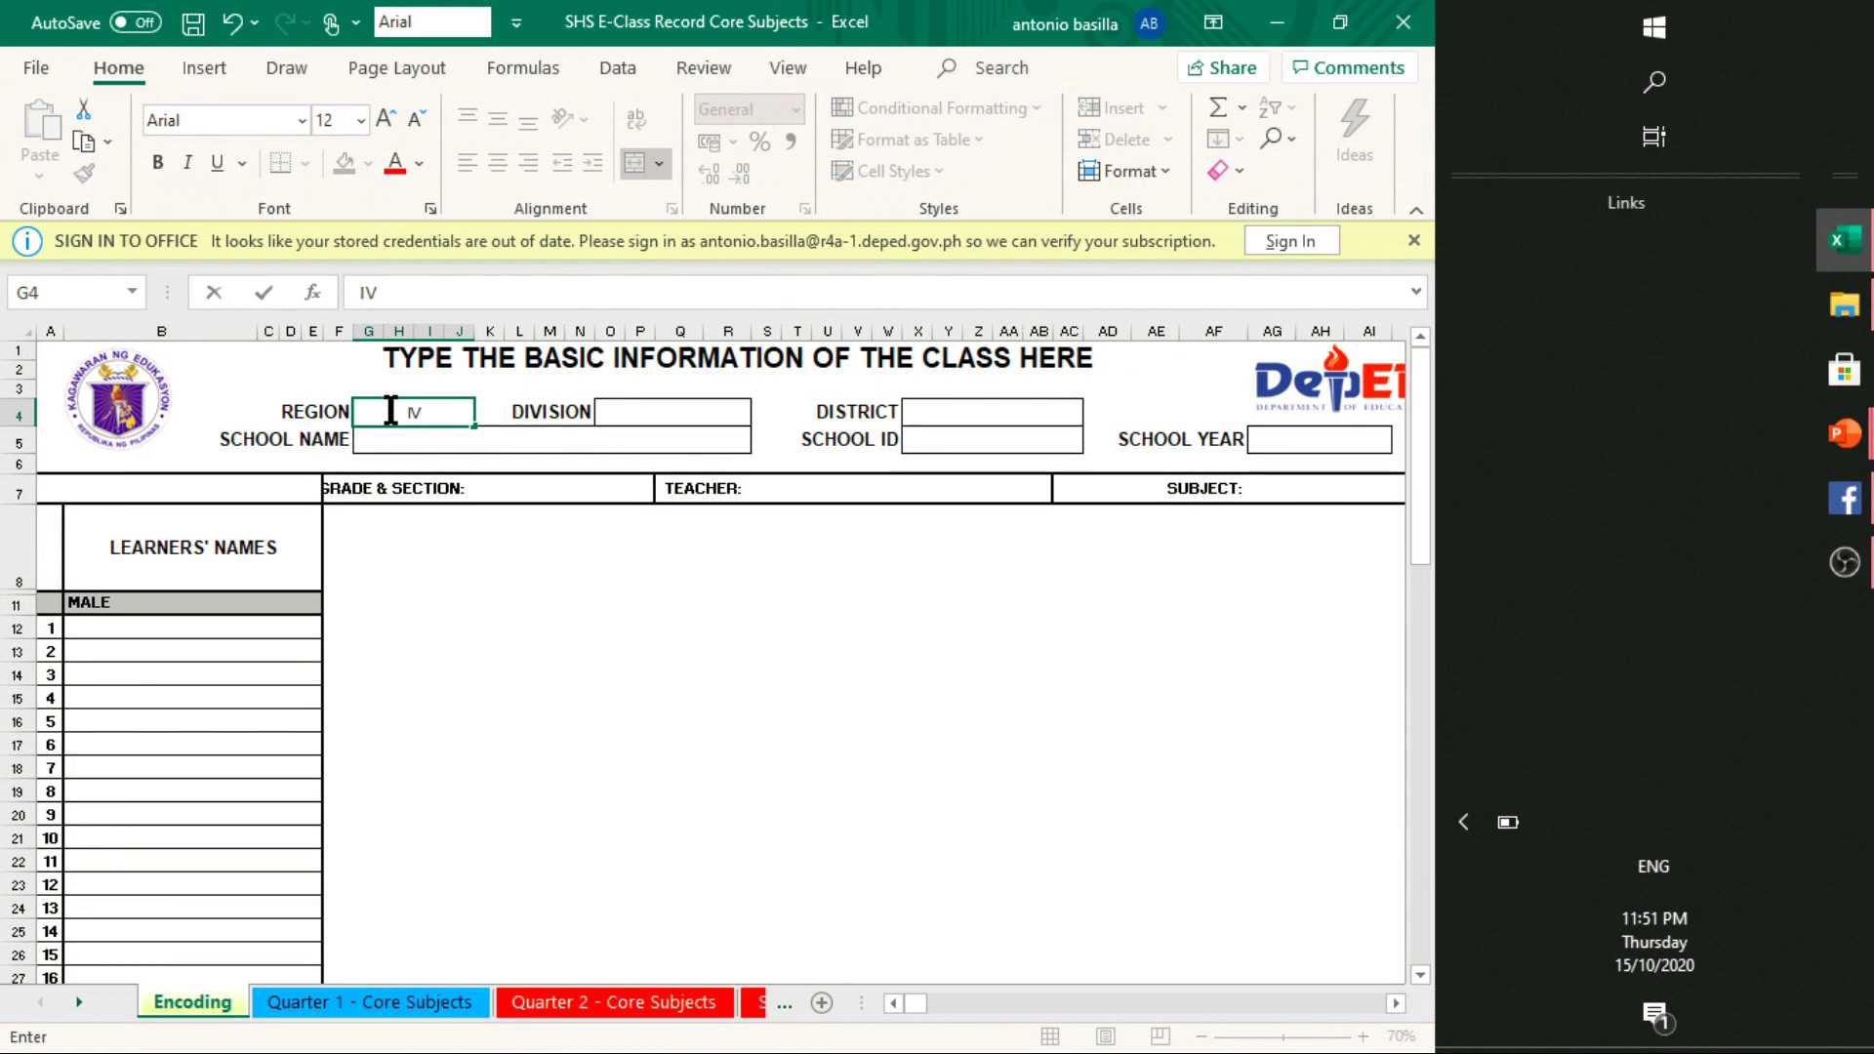
text(- Calabarzon)
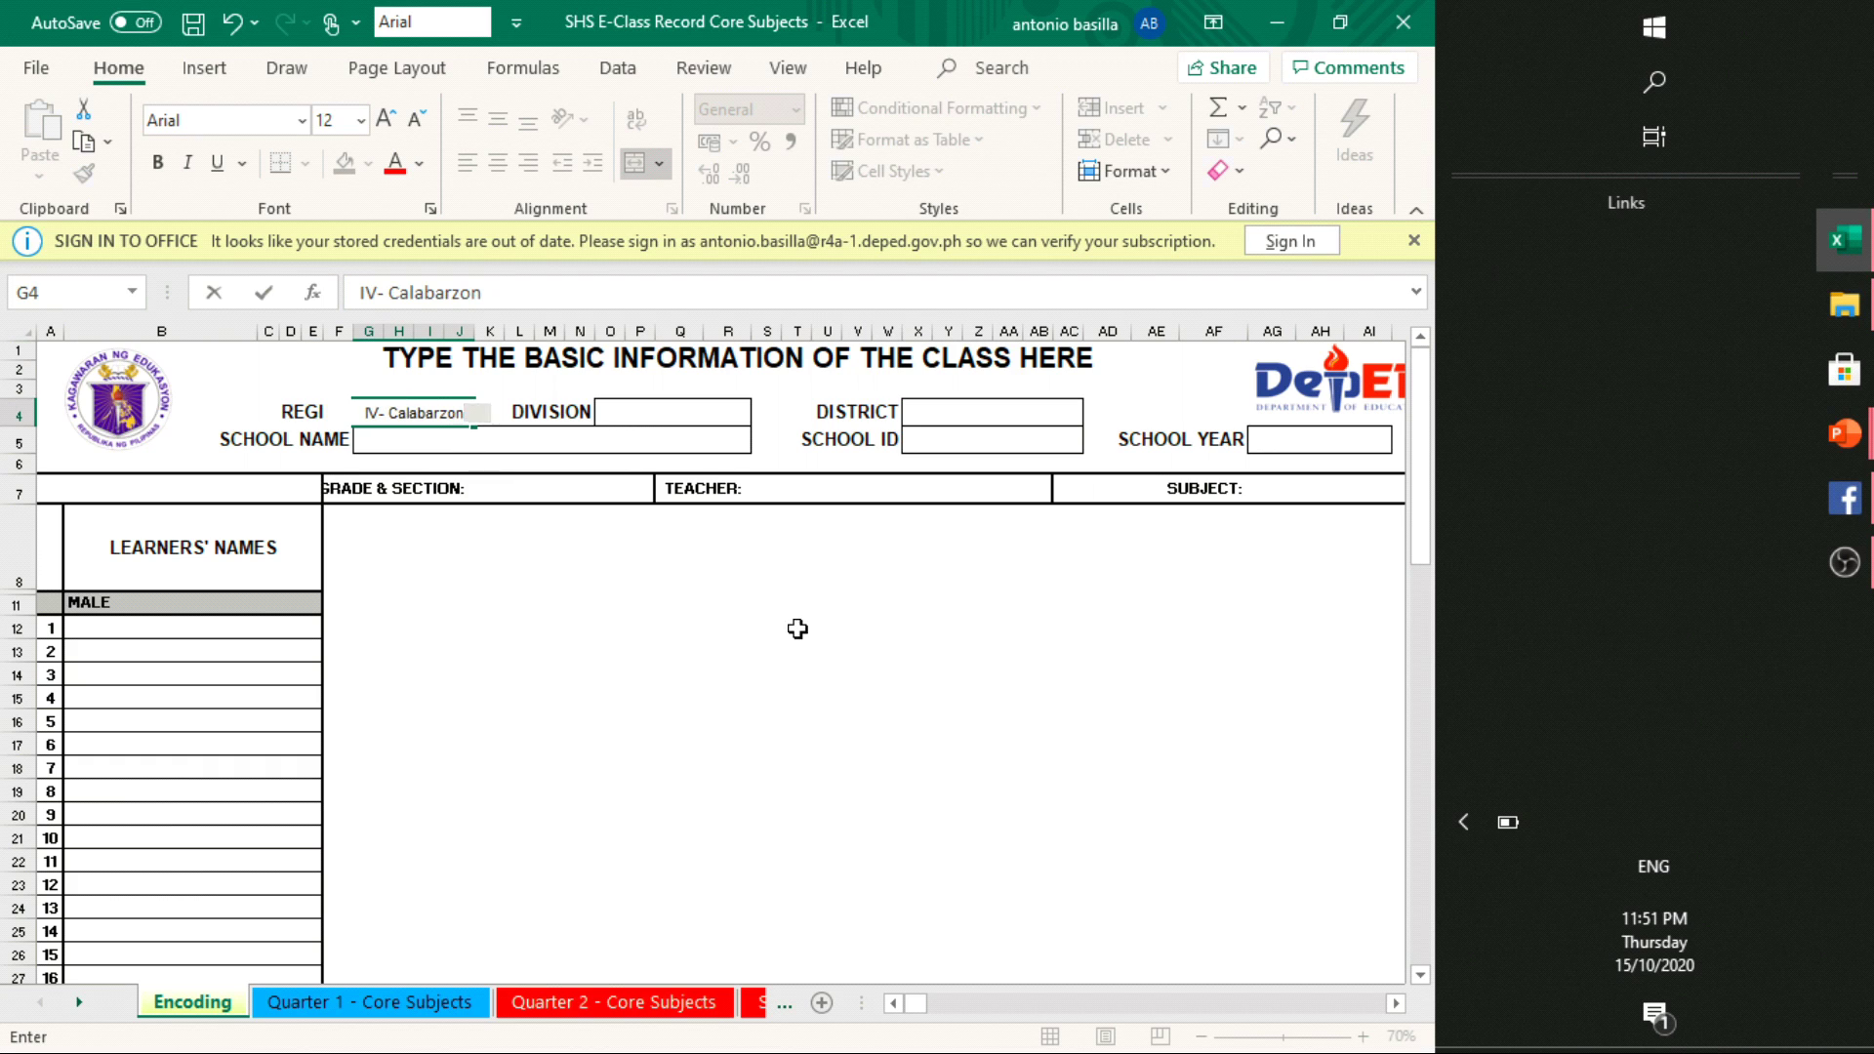
click(795, 627)
click(403, 414)
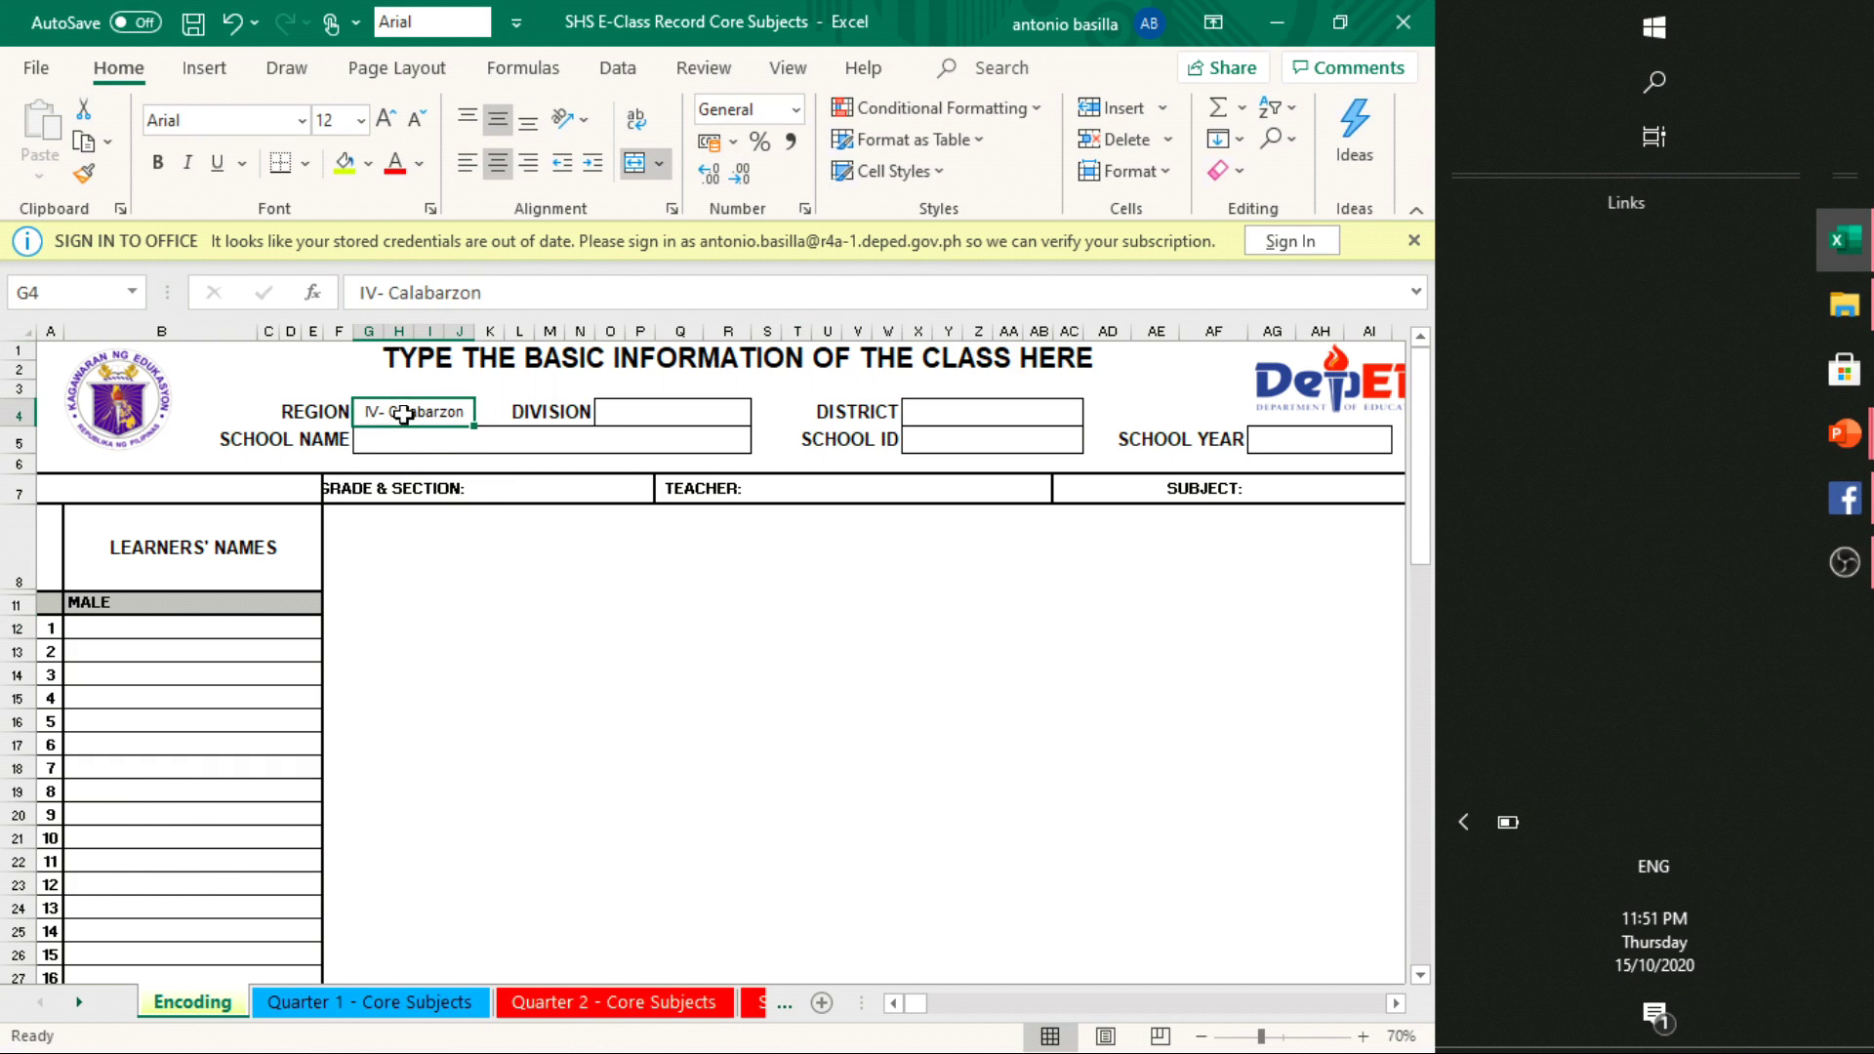
drag(412, 292, 381, 296)
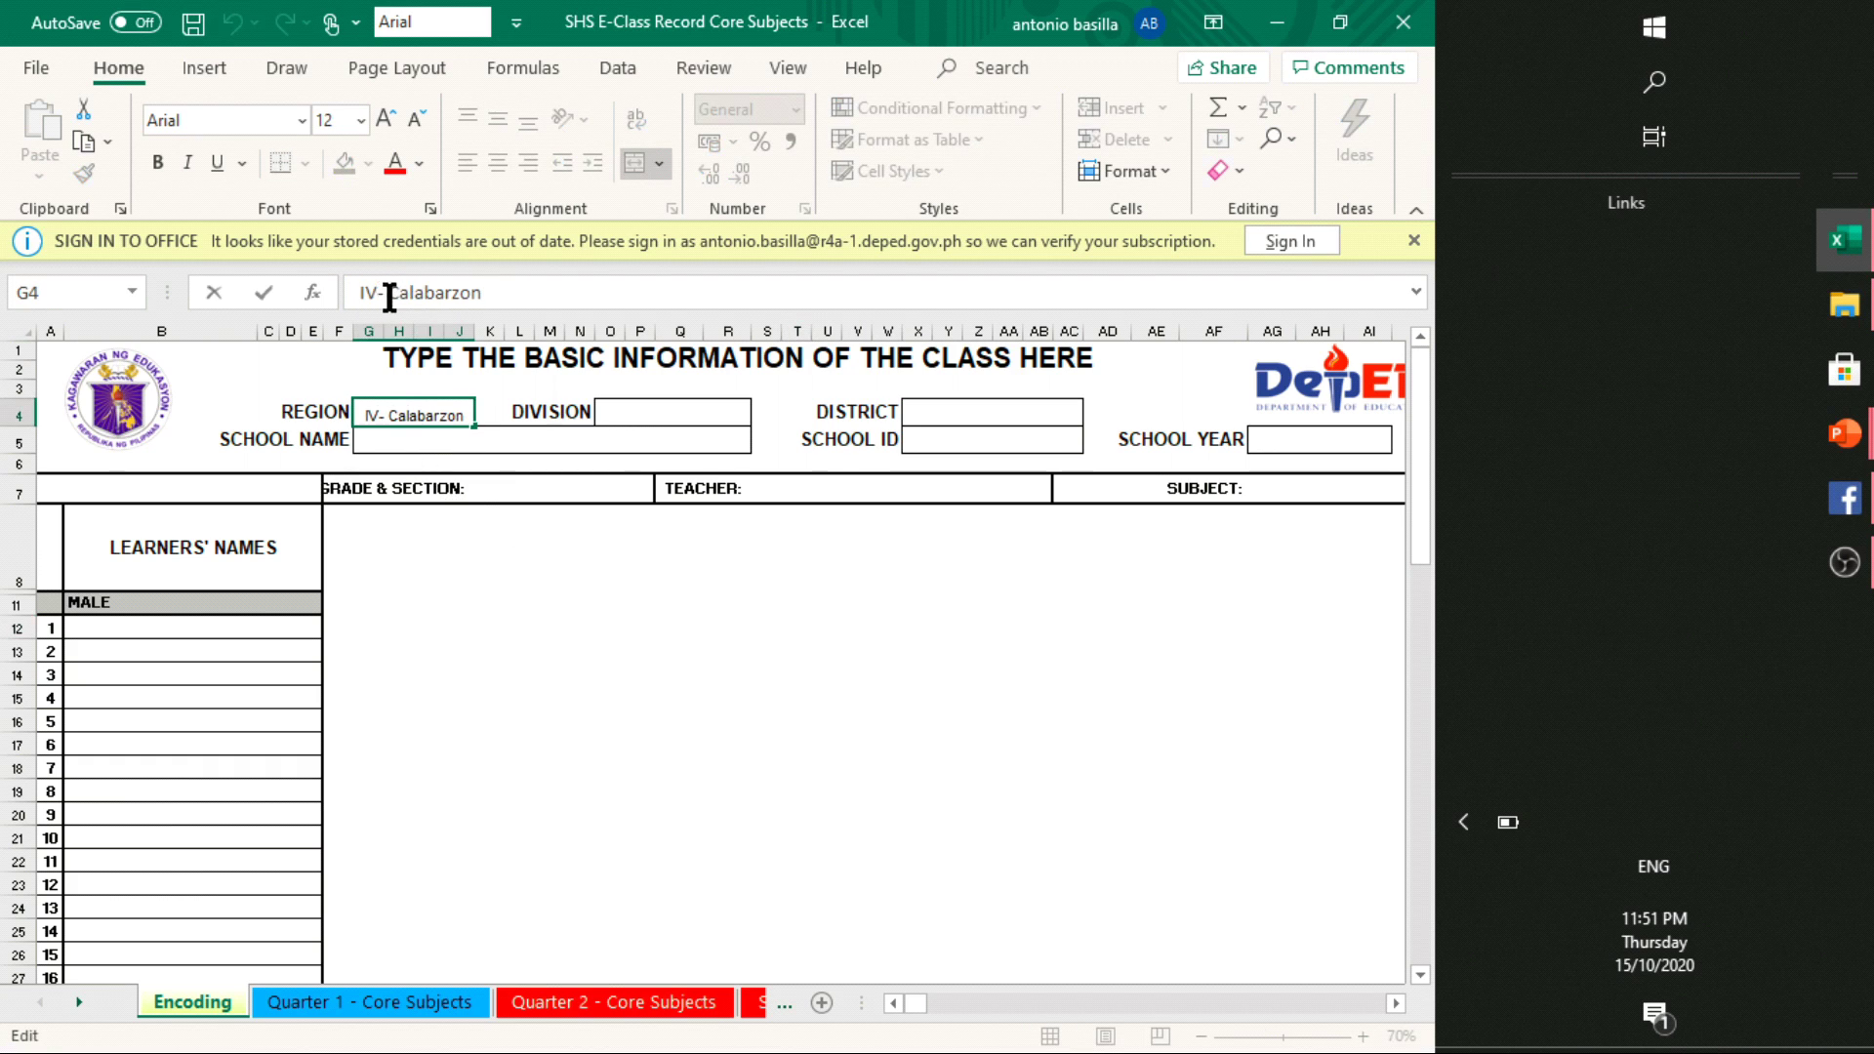
text(A)
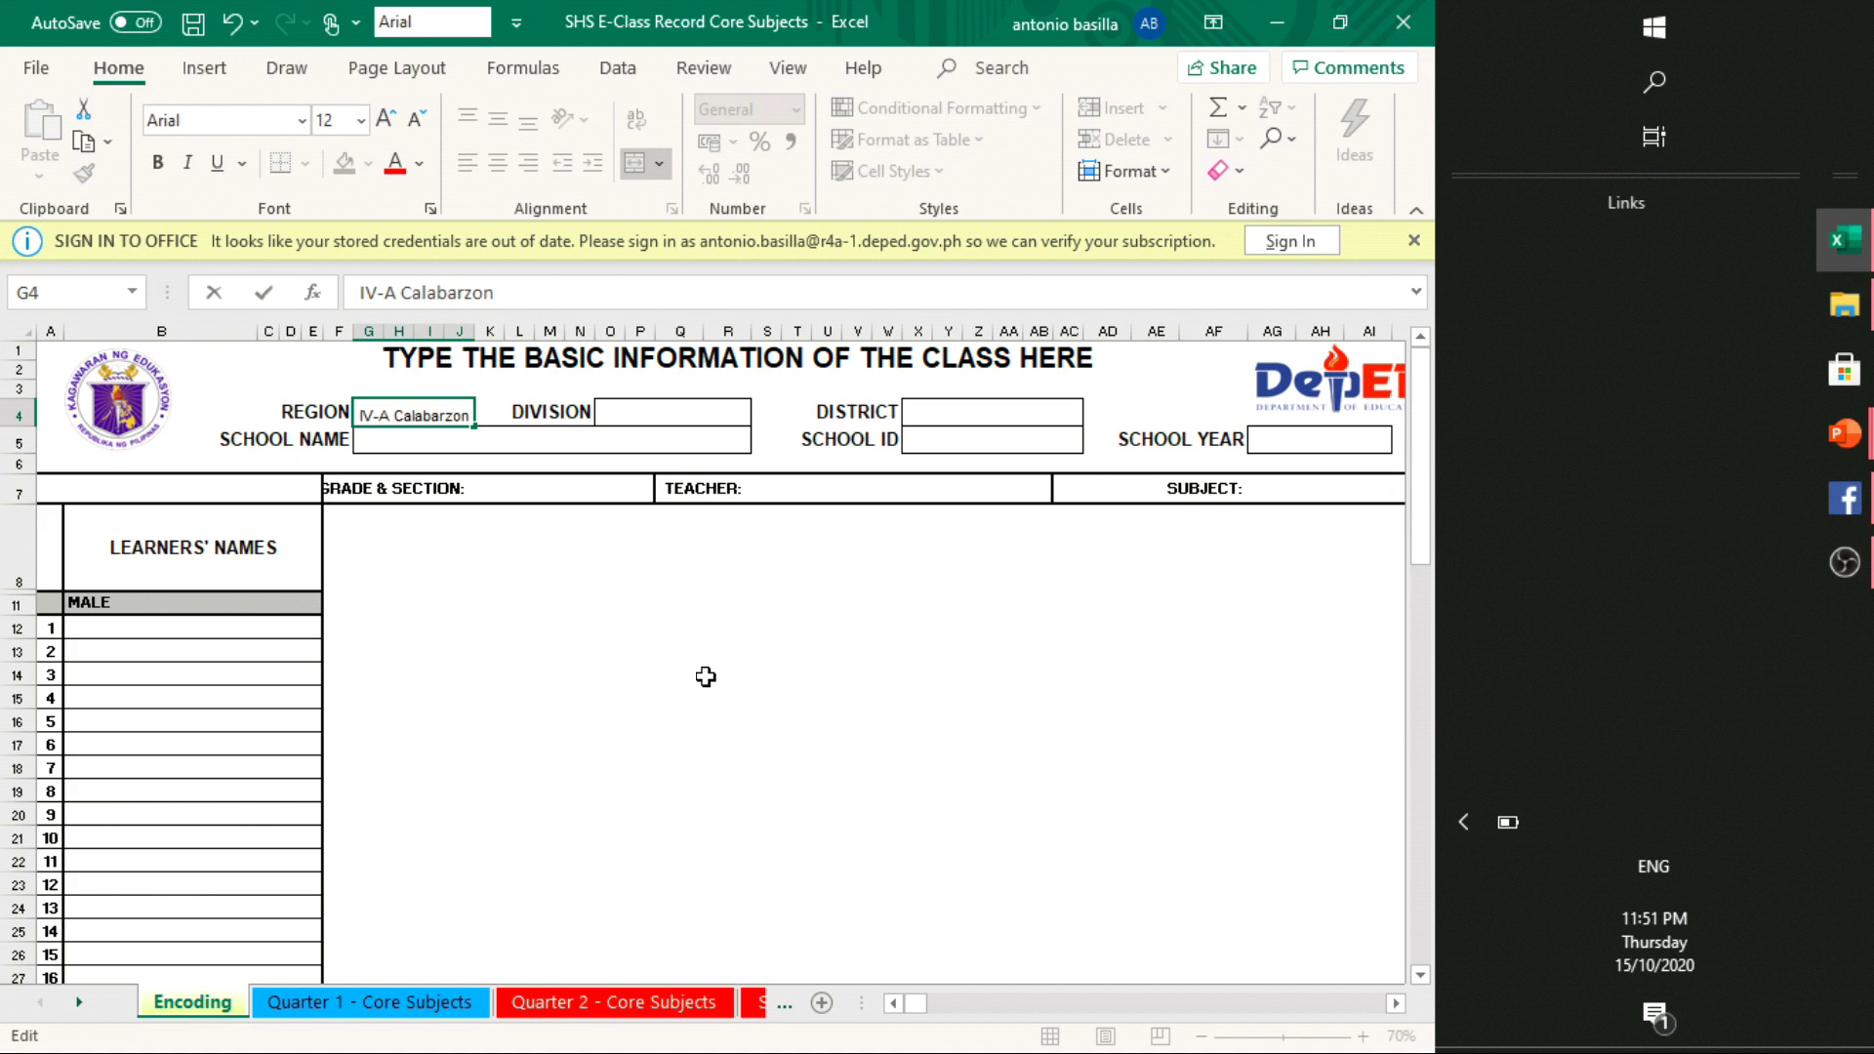
click(706, 675)
Fill in the division as Cavite City and the school name as Dalahican National High School
click(637, 414)
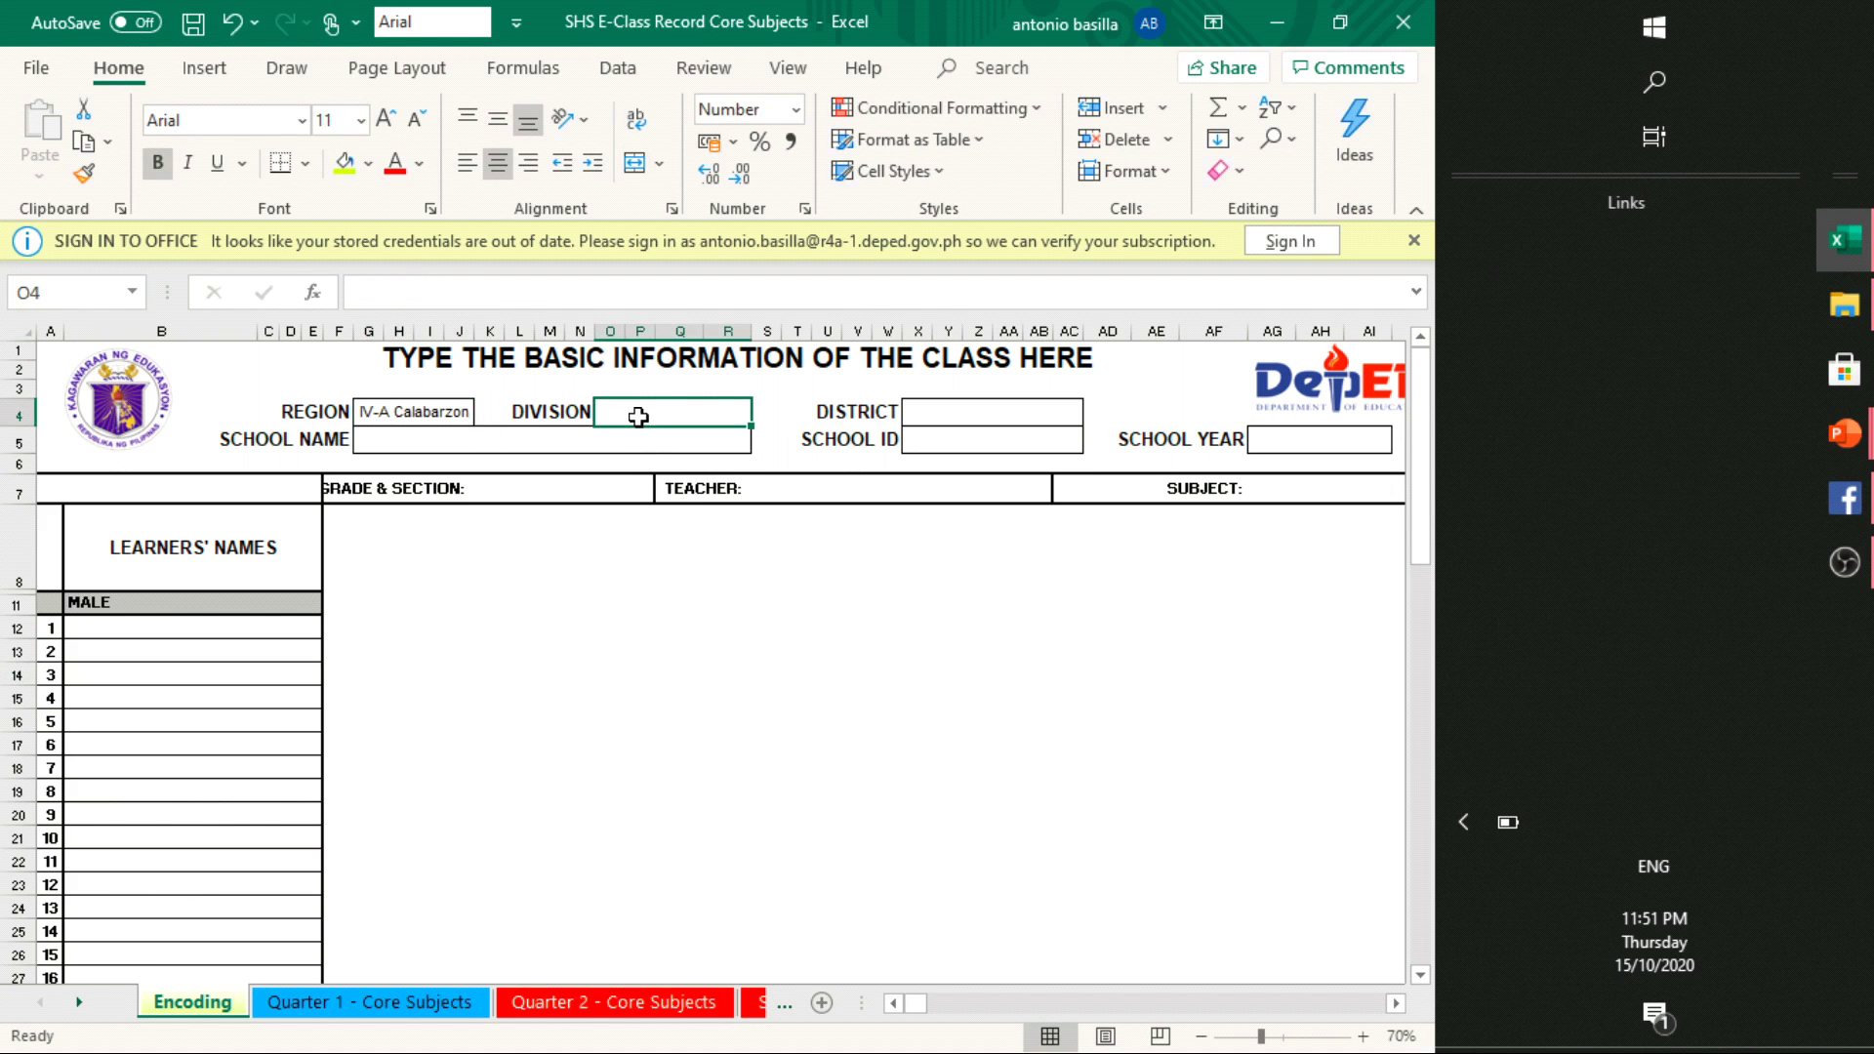
text(Cavite)
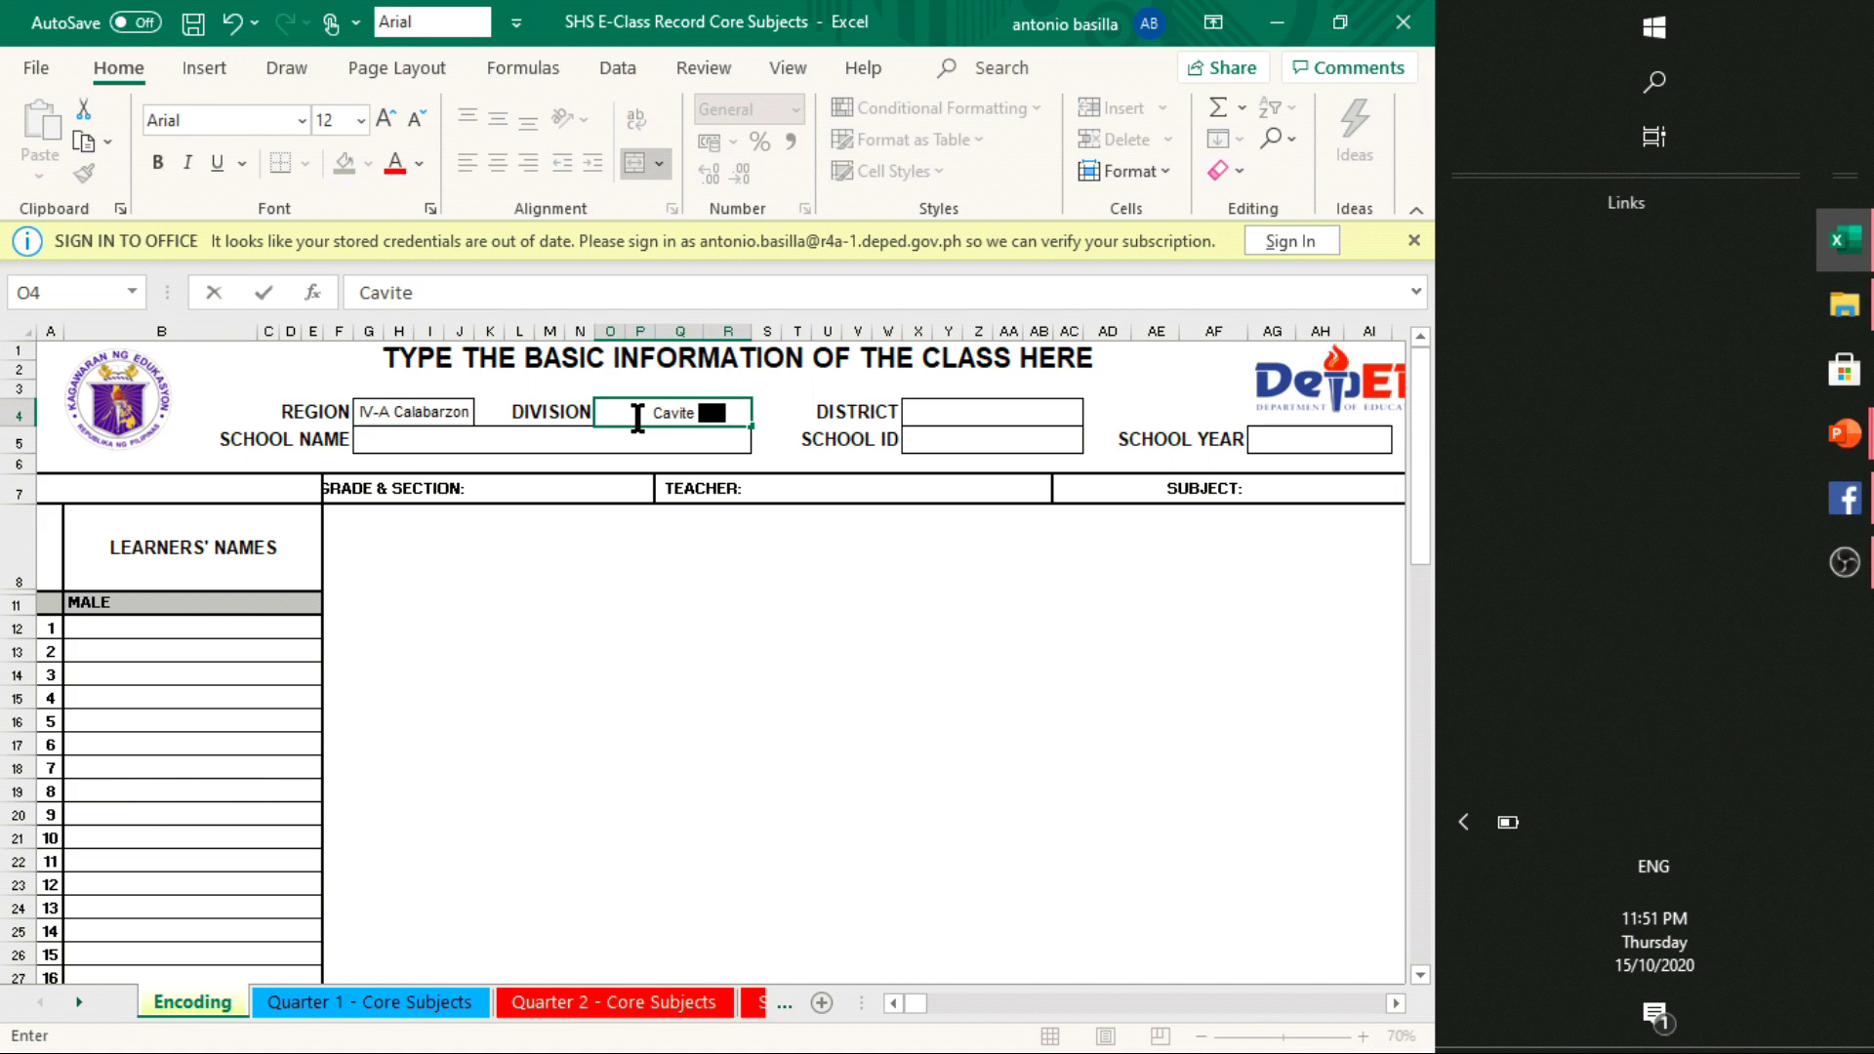
text( City)
click(539, 594)
click(442, 445)
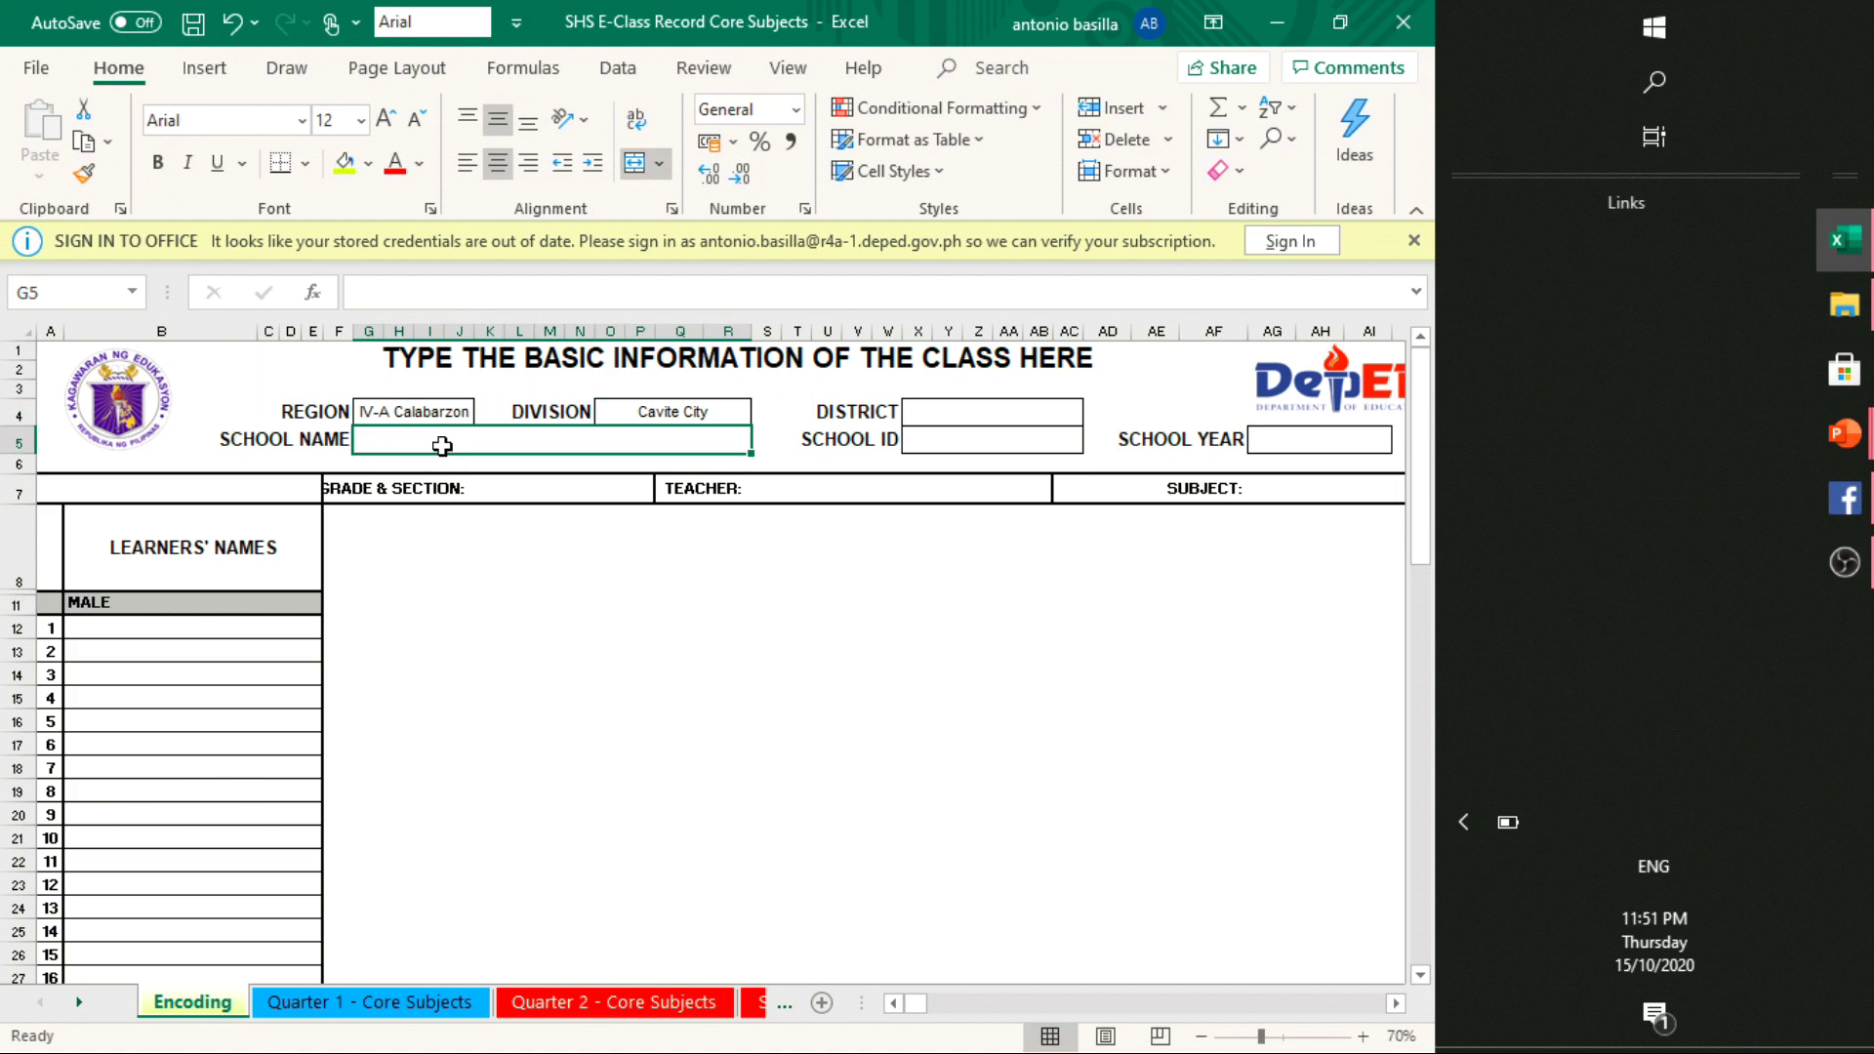
text(Dalahican National High School)
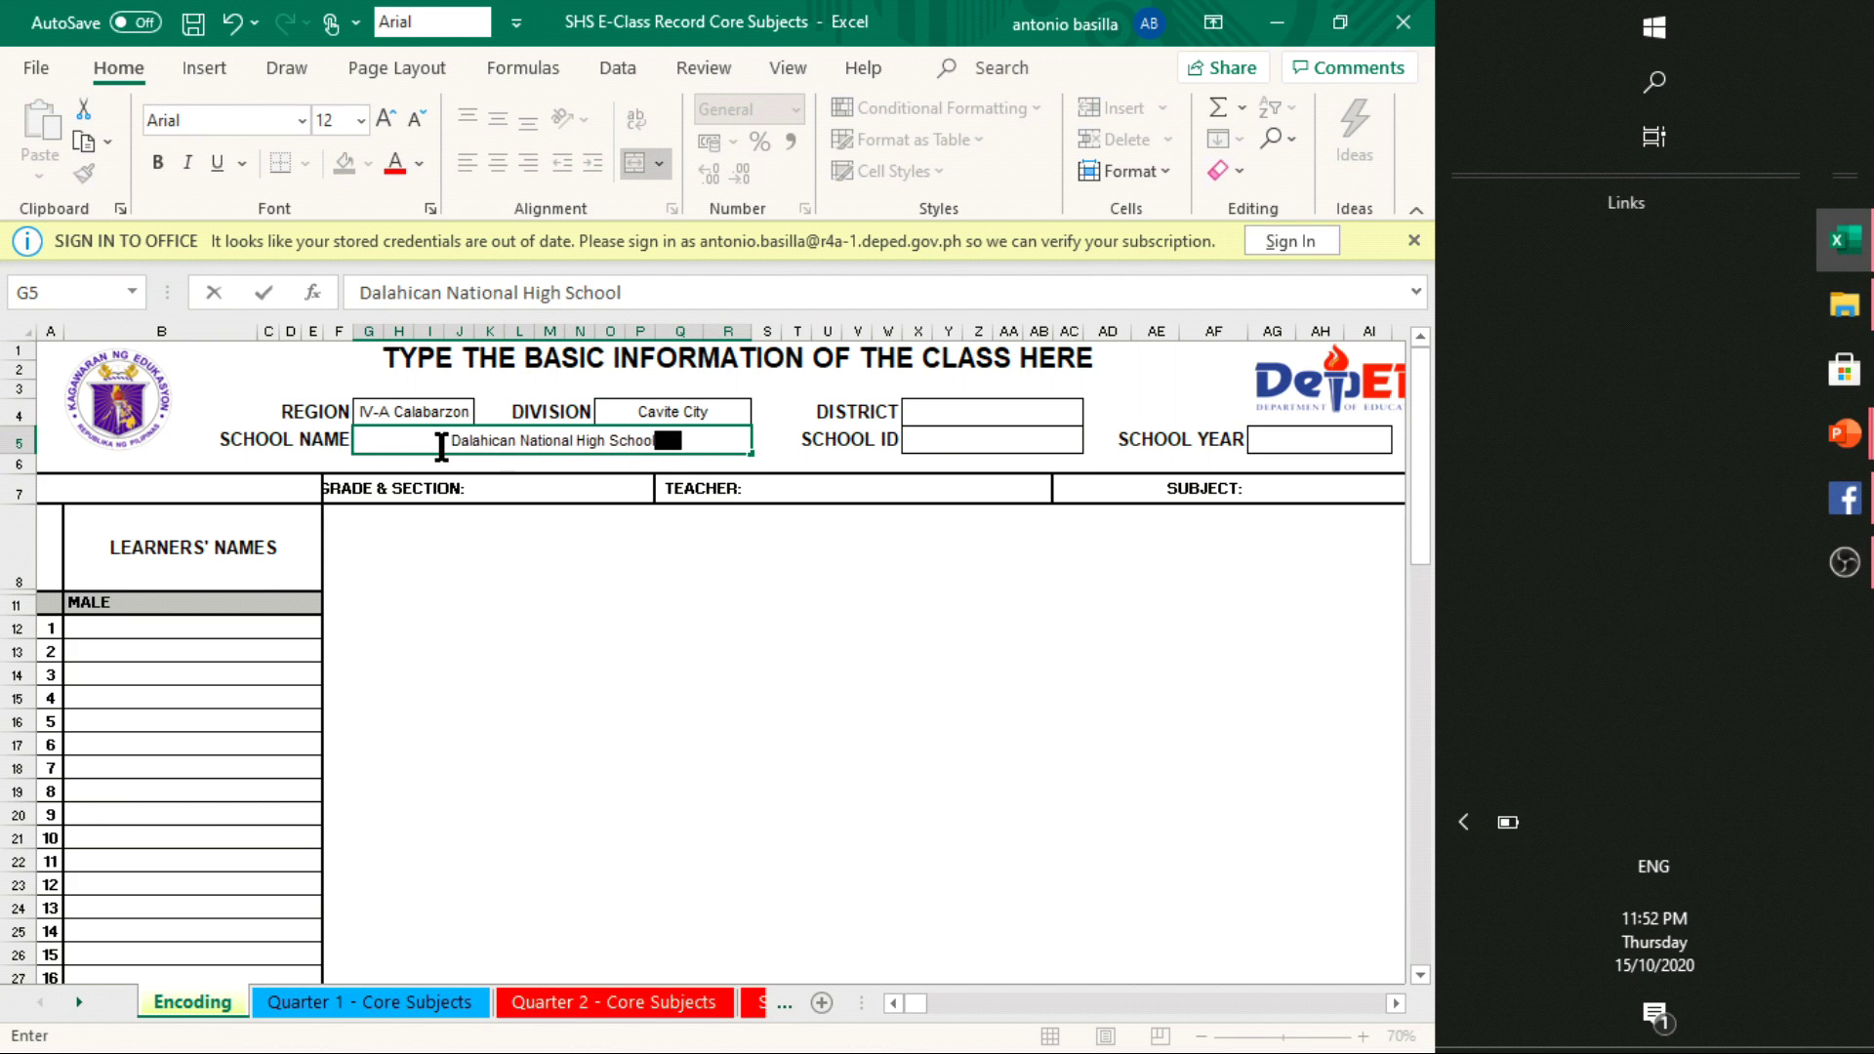
Enter the school ID number and set the district to III
click(966, 442)
text(123456)
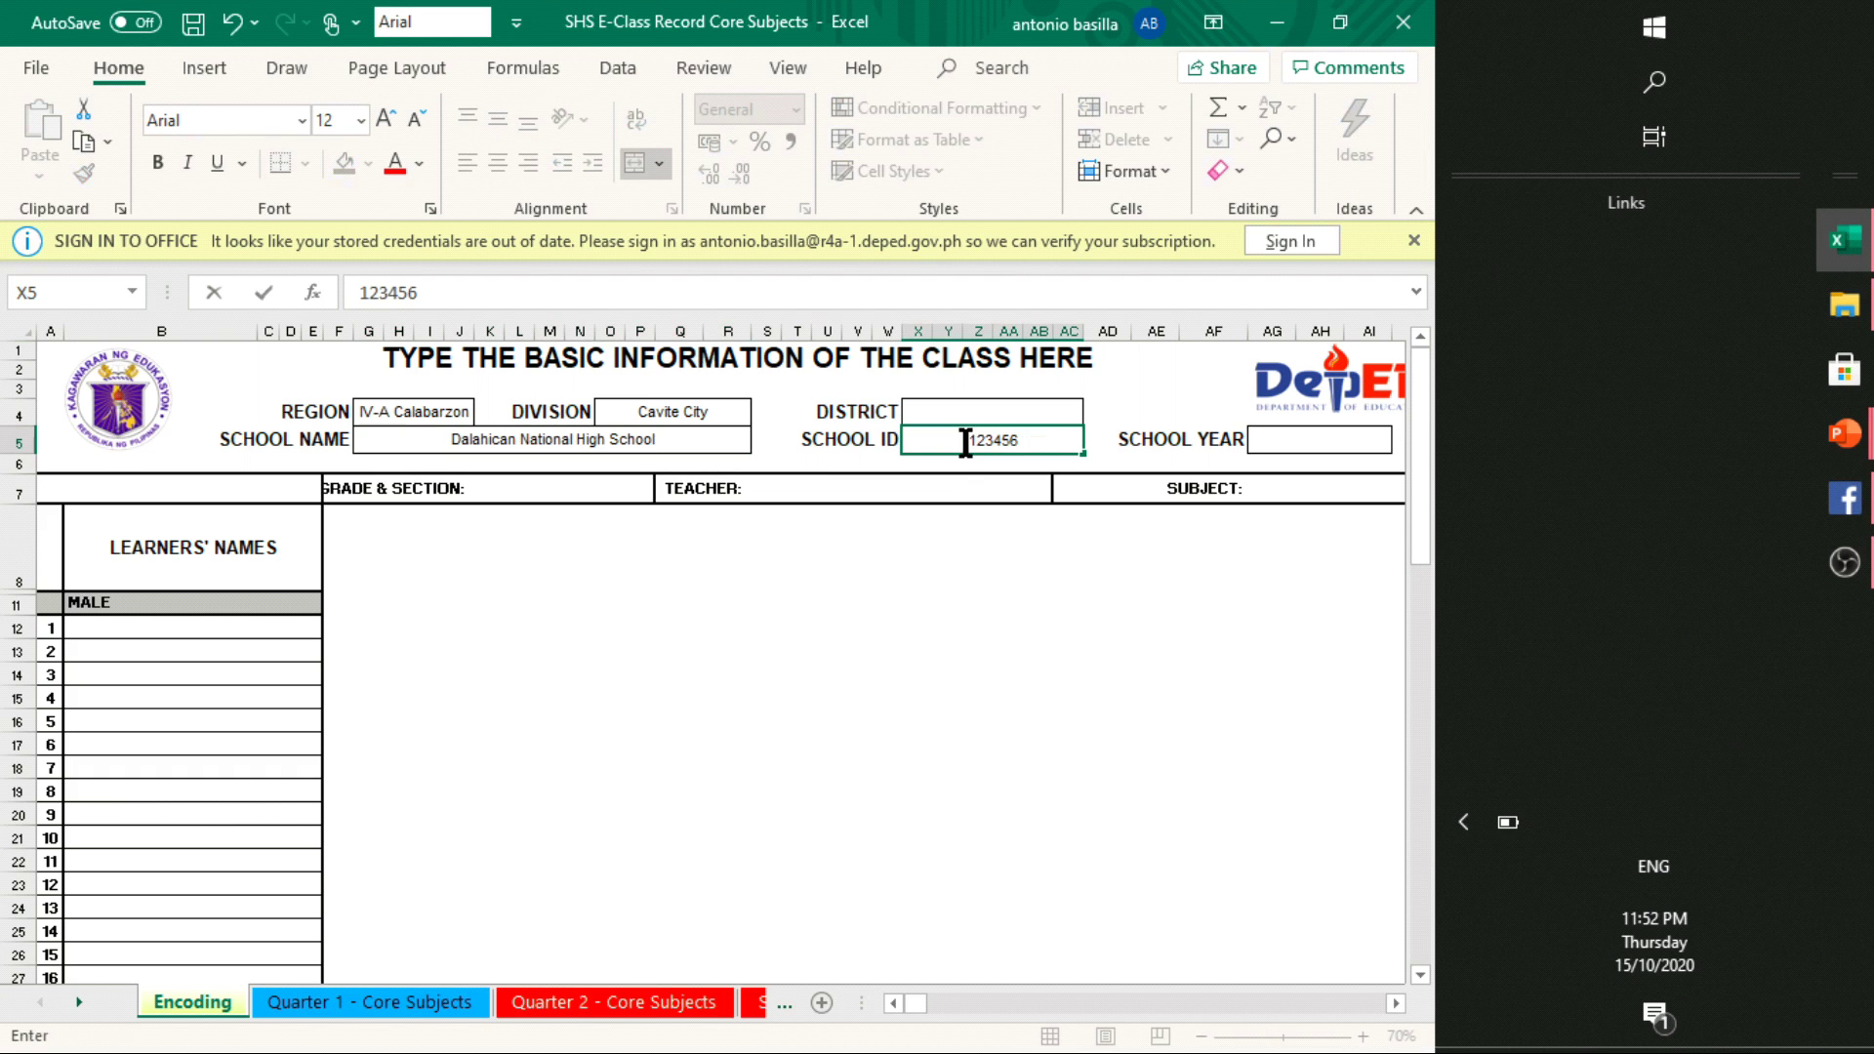
click(918, 628)
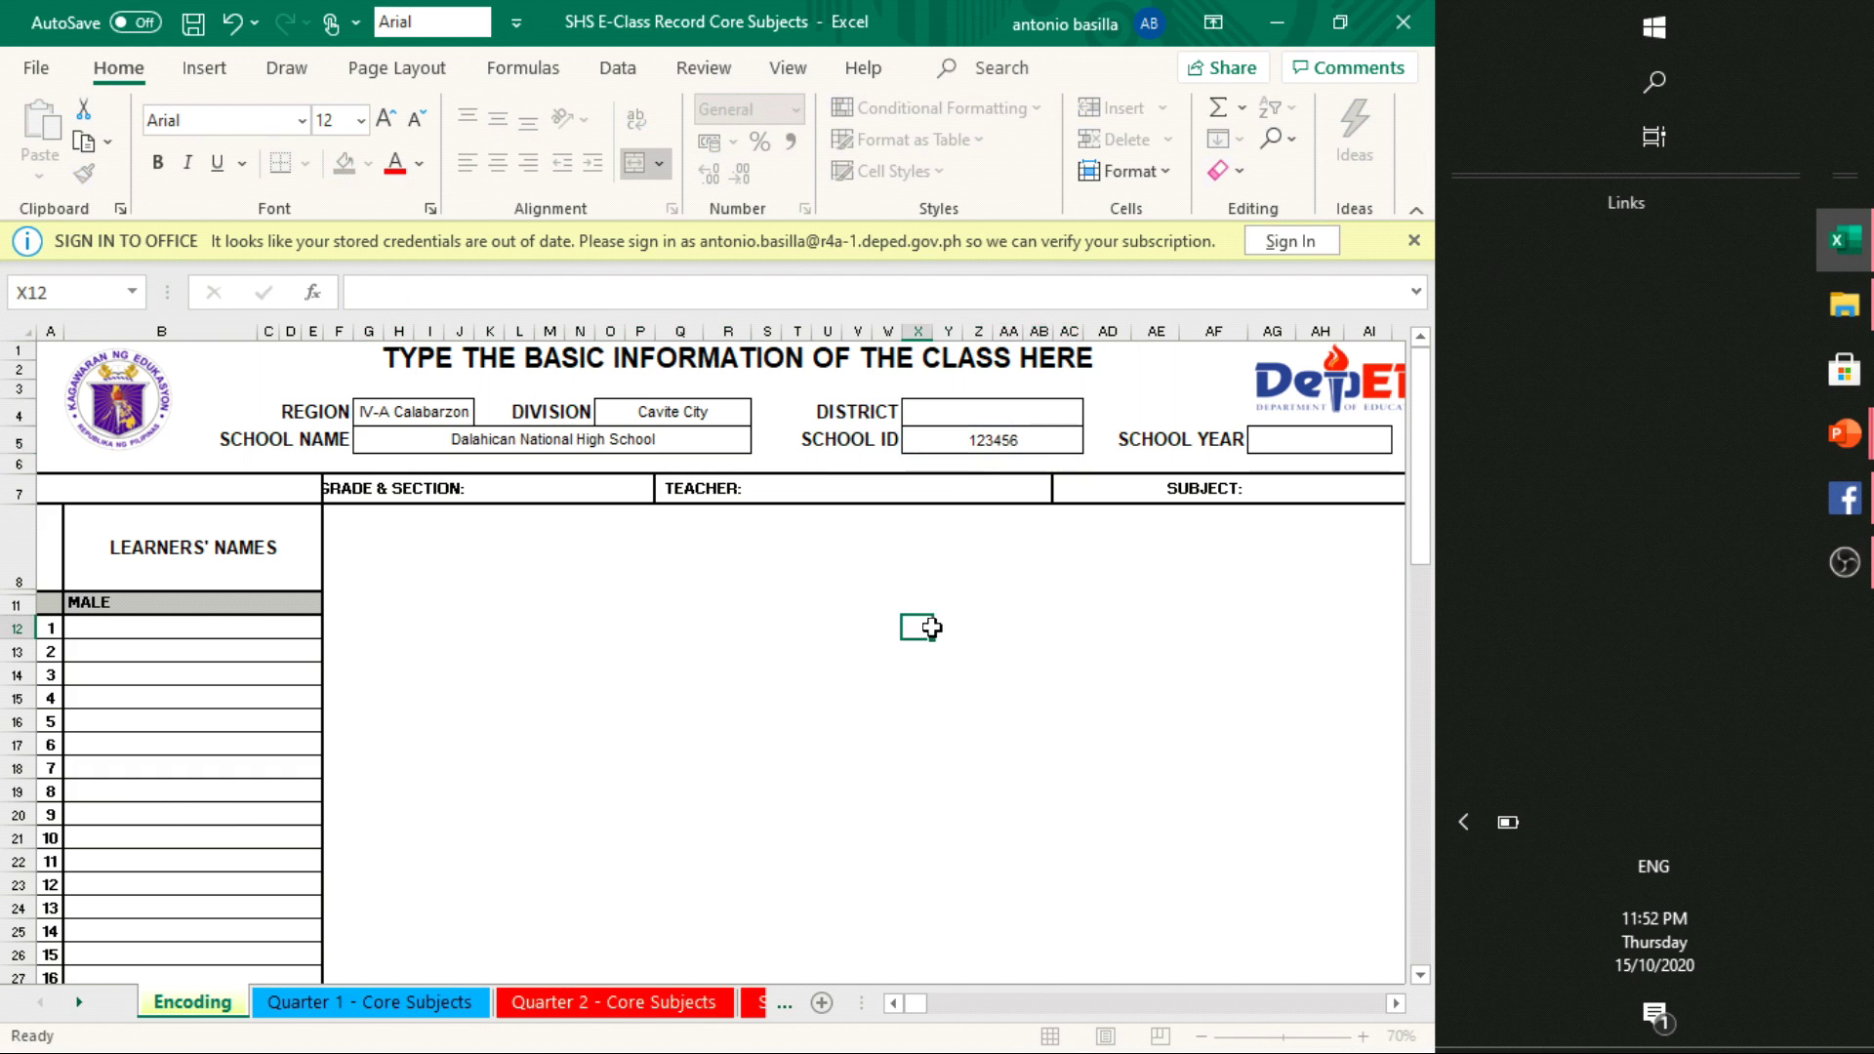
click(1019, 418)
text(III)
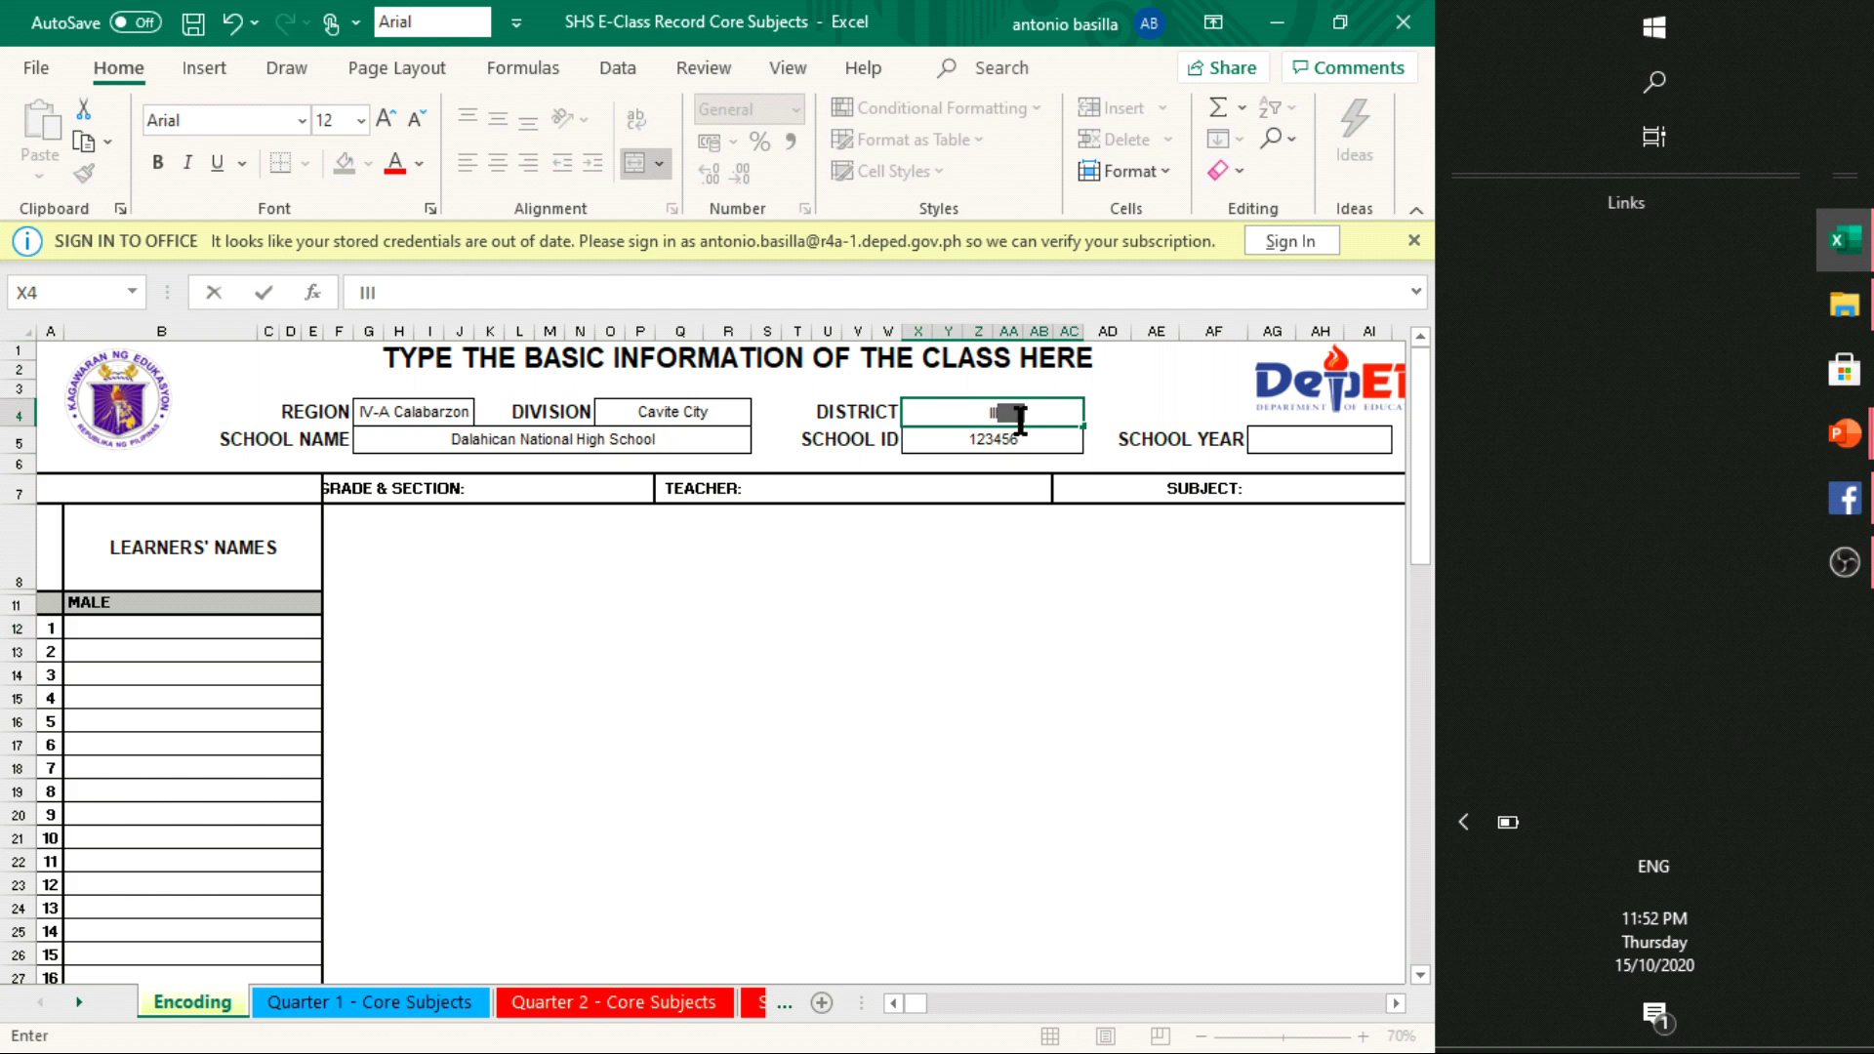
click(1057, 588)
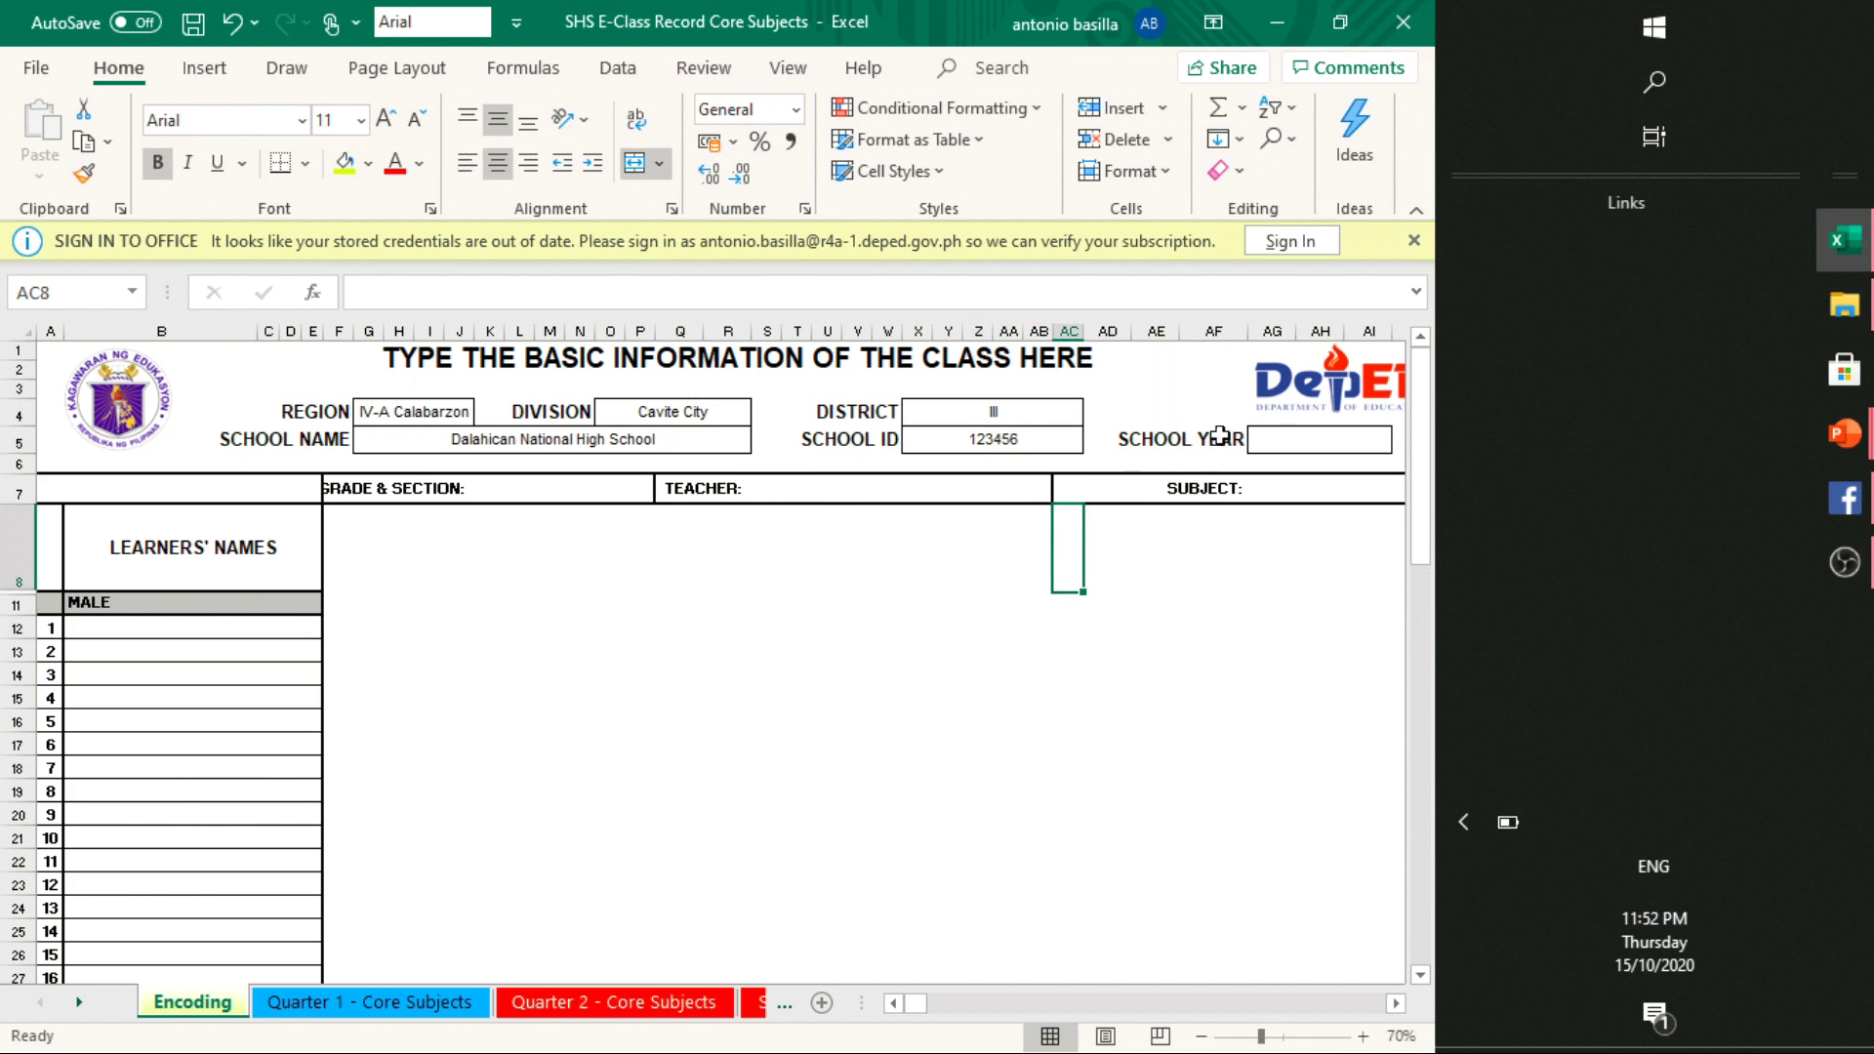
Set the school year to 2020-2021
click(1279, 444)
text(2020)
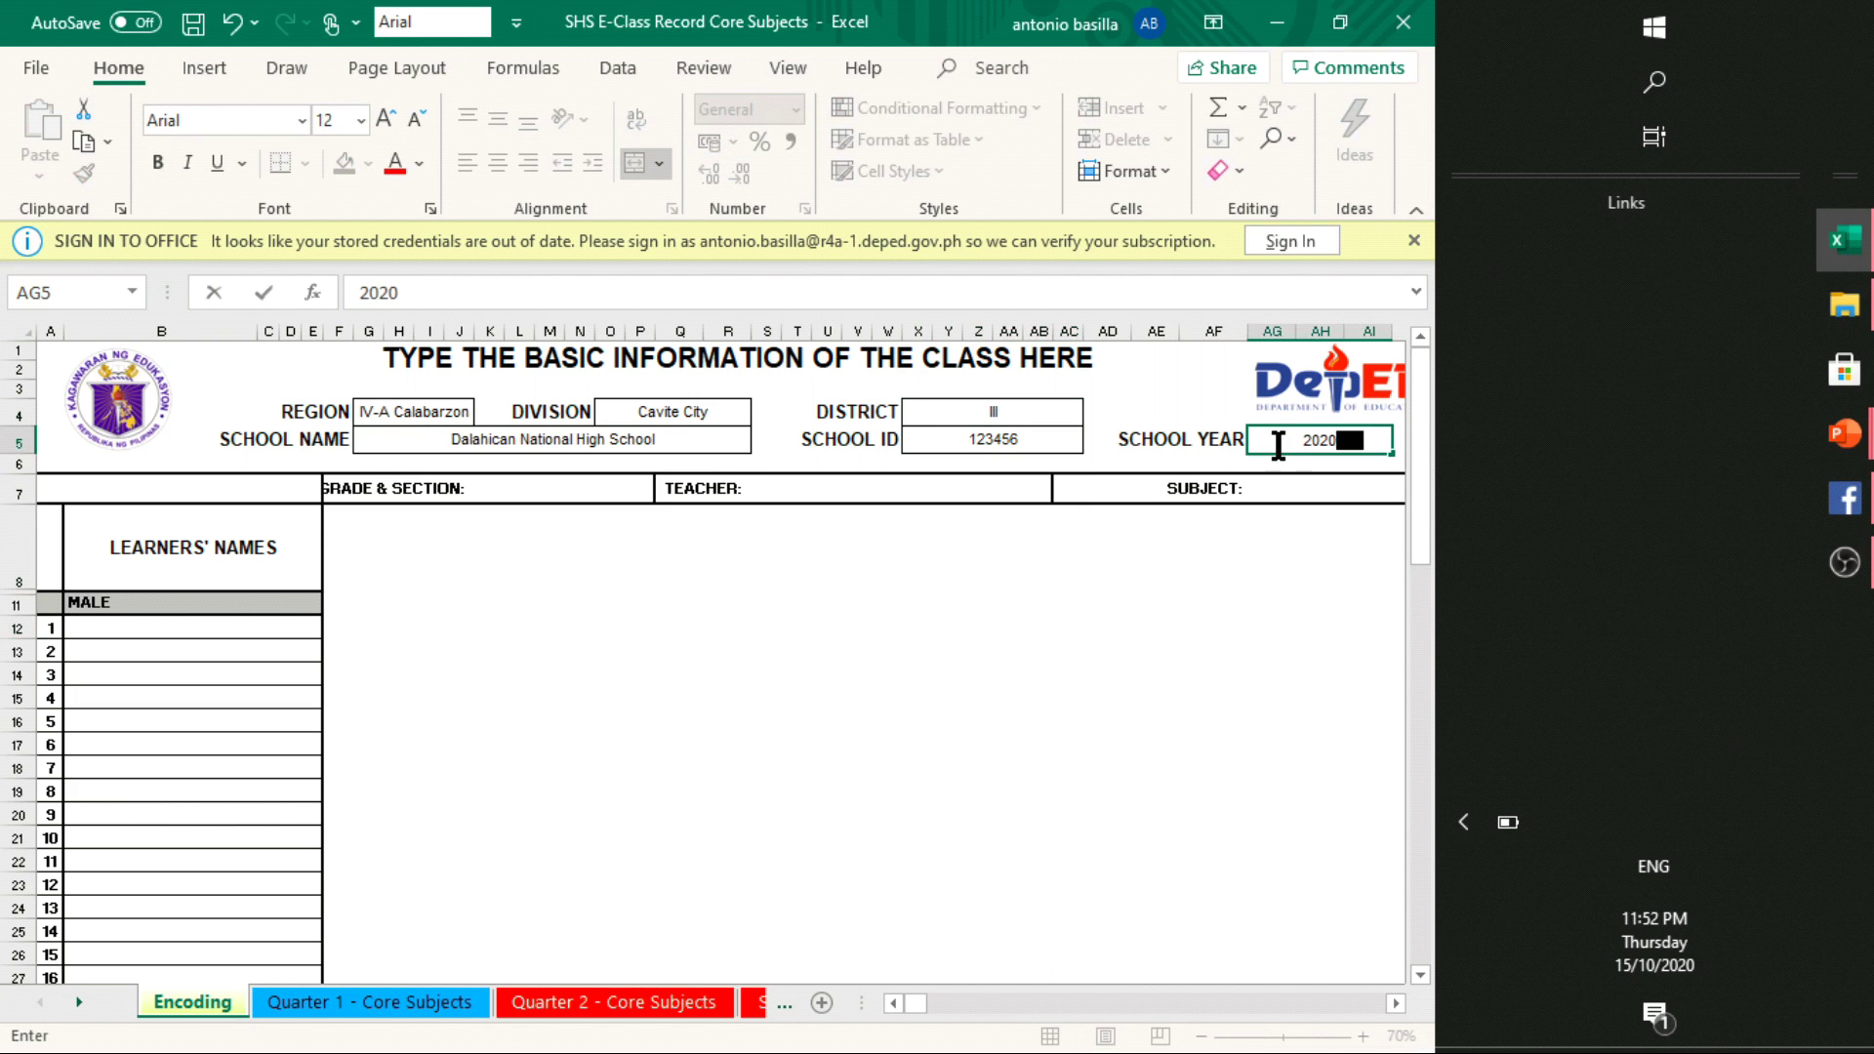
text(-2021)
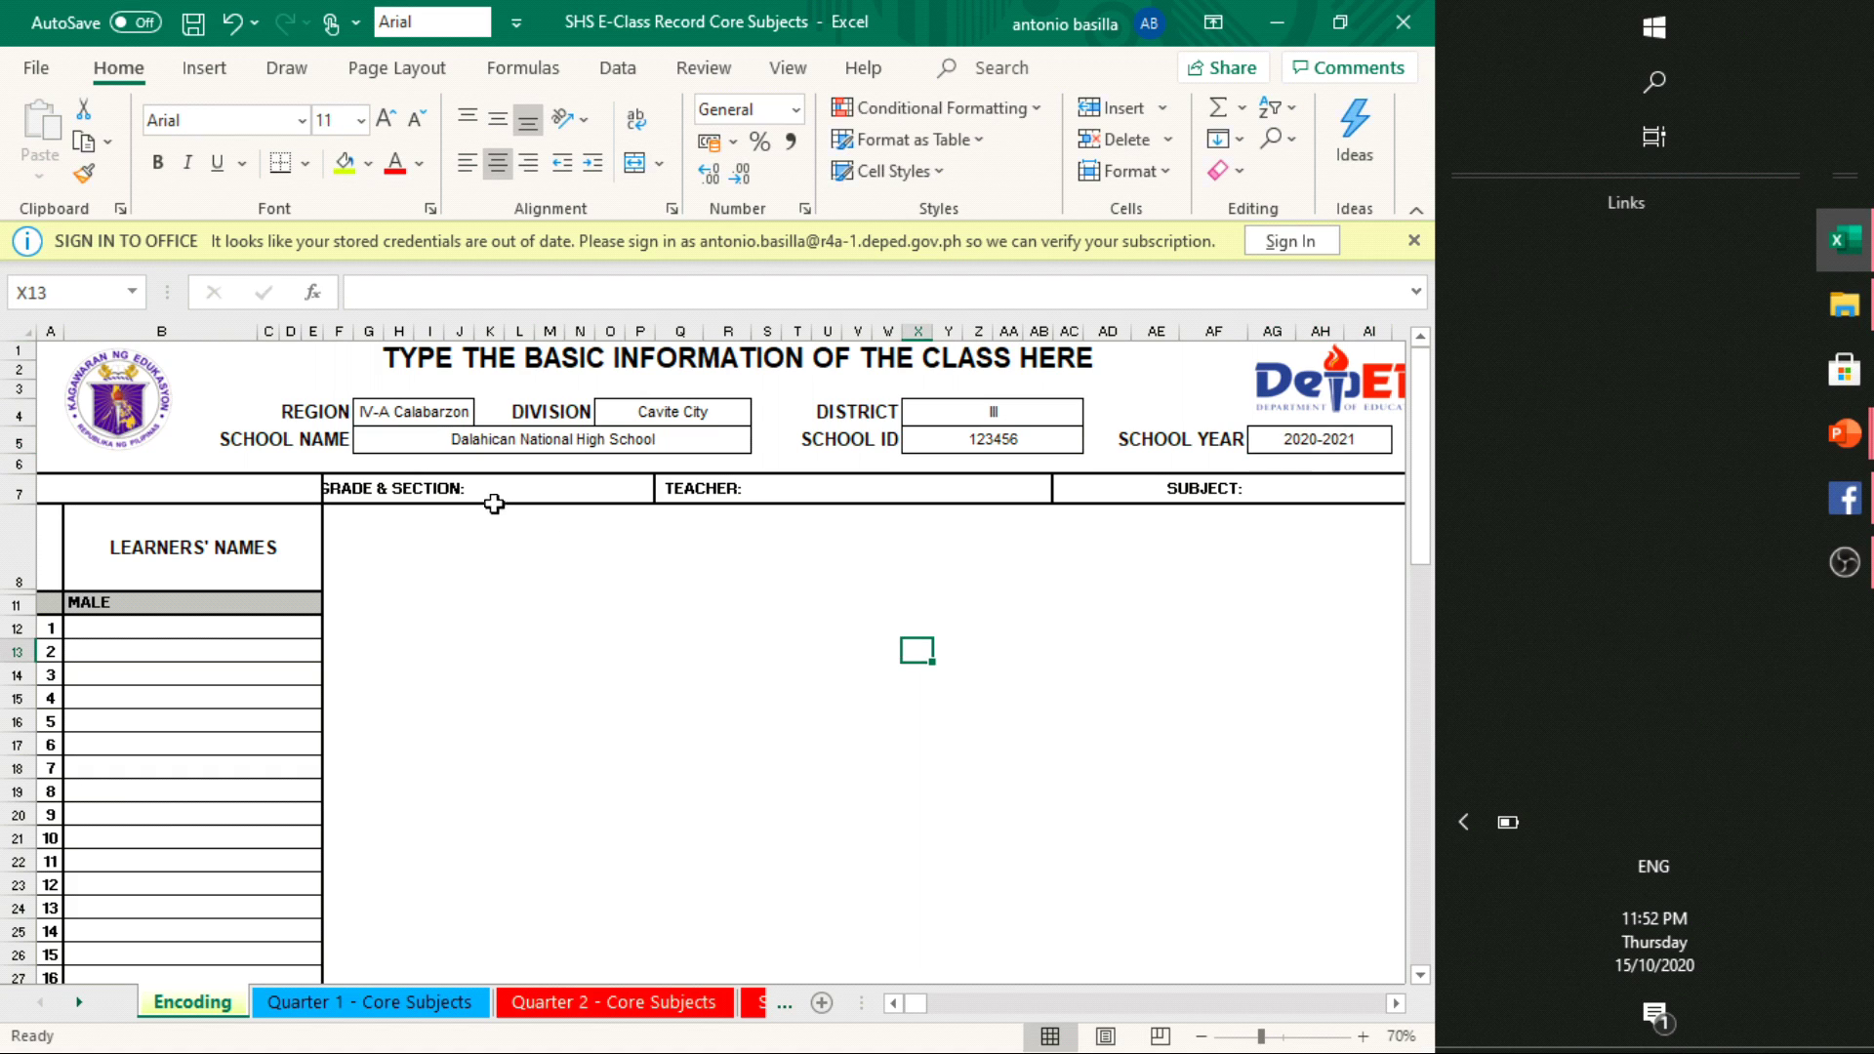
Enter 11 Saturn as the grade and section in the Encoding sheet's class information
click(523, 488)
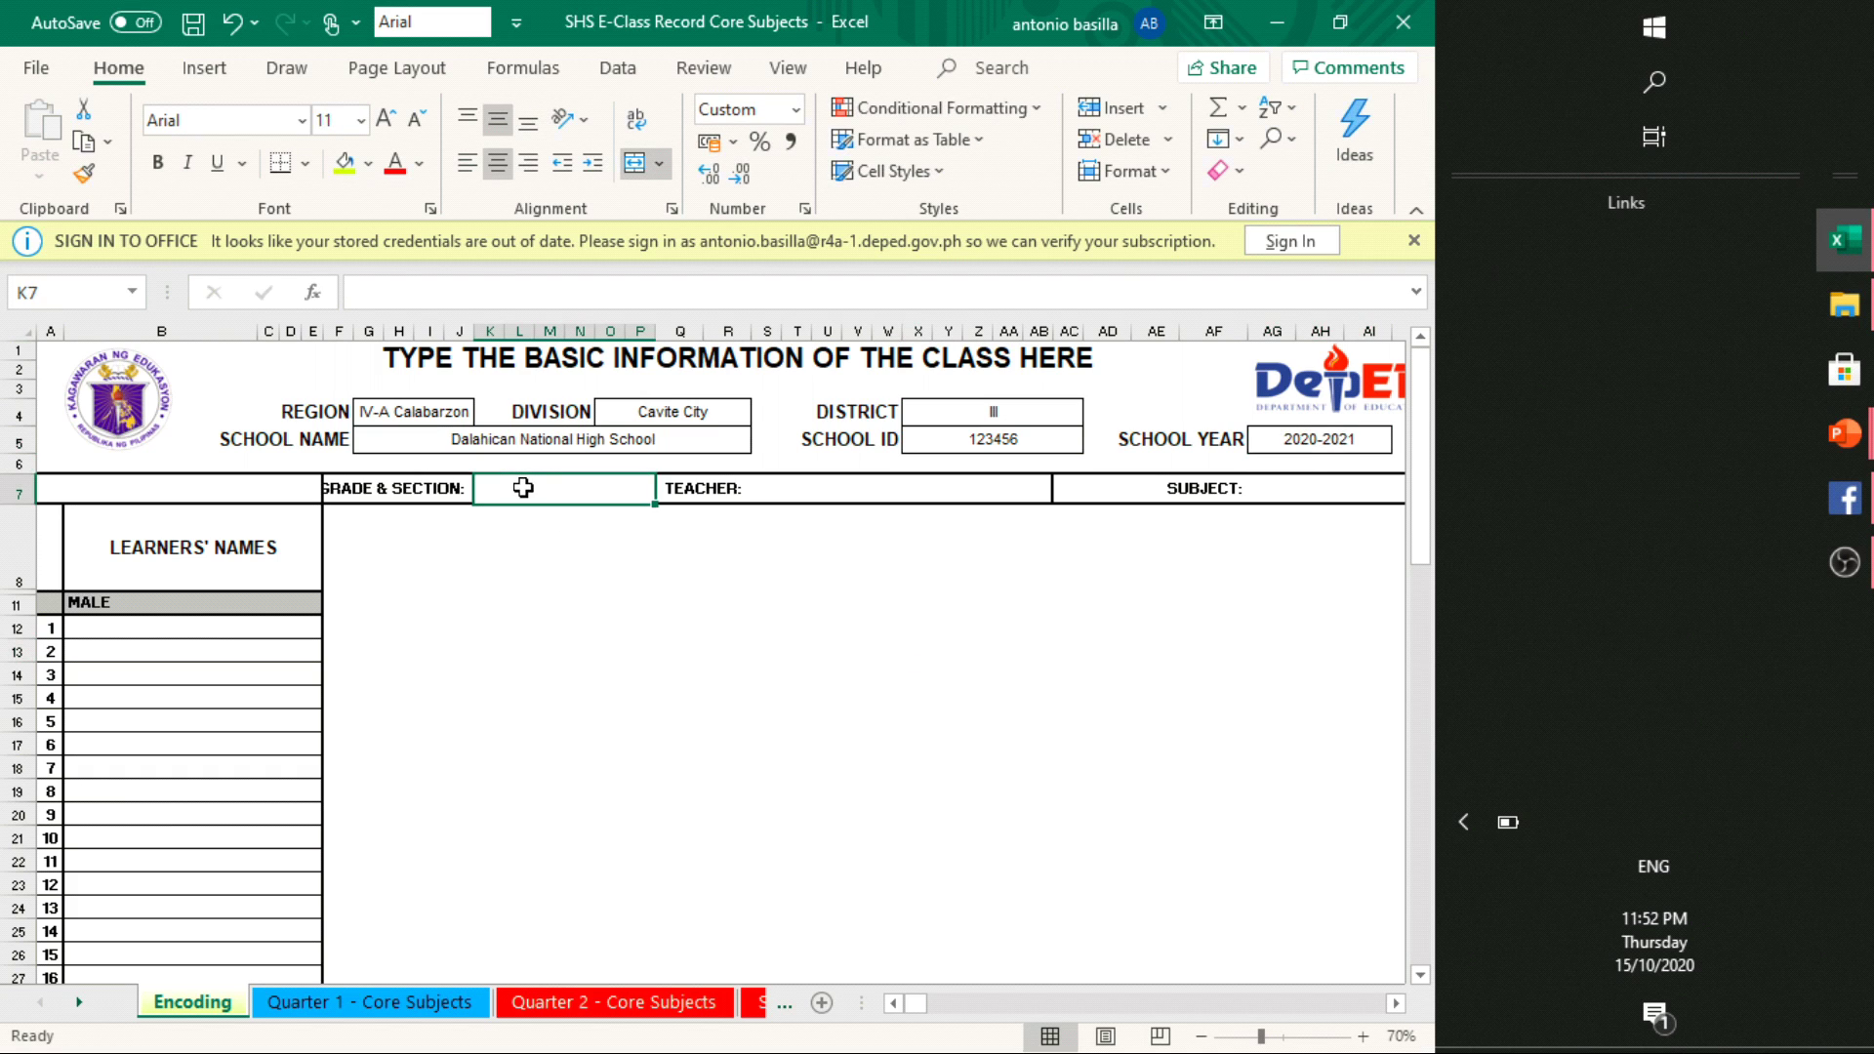
text(11)
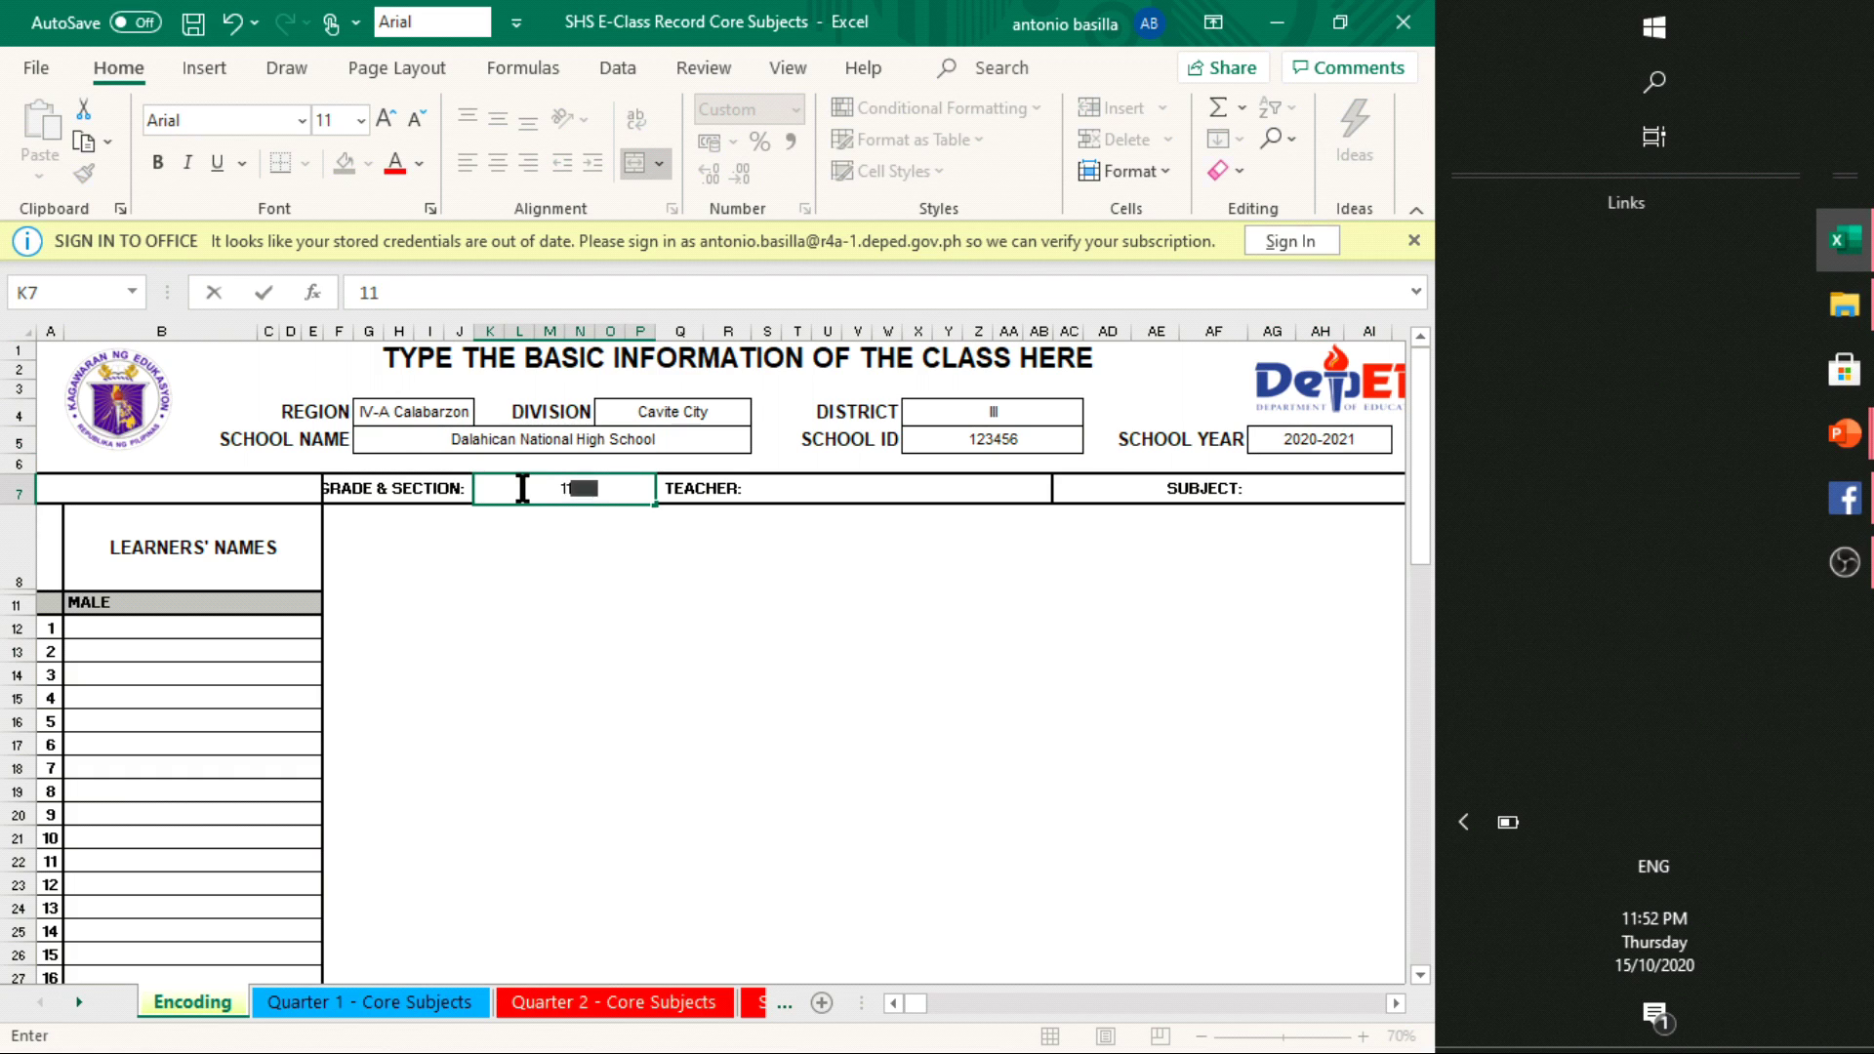
text(-)
key(BackSpace)
key(BackSpace)
text(1 Saturn)
click(768, 630)
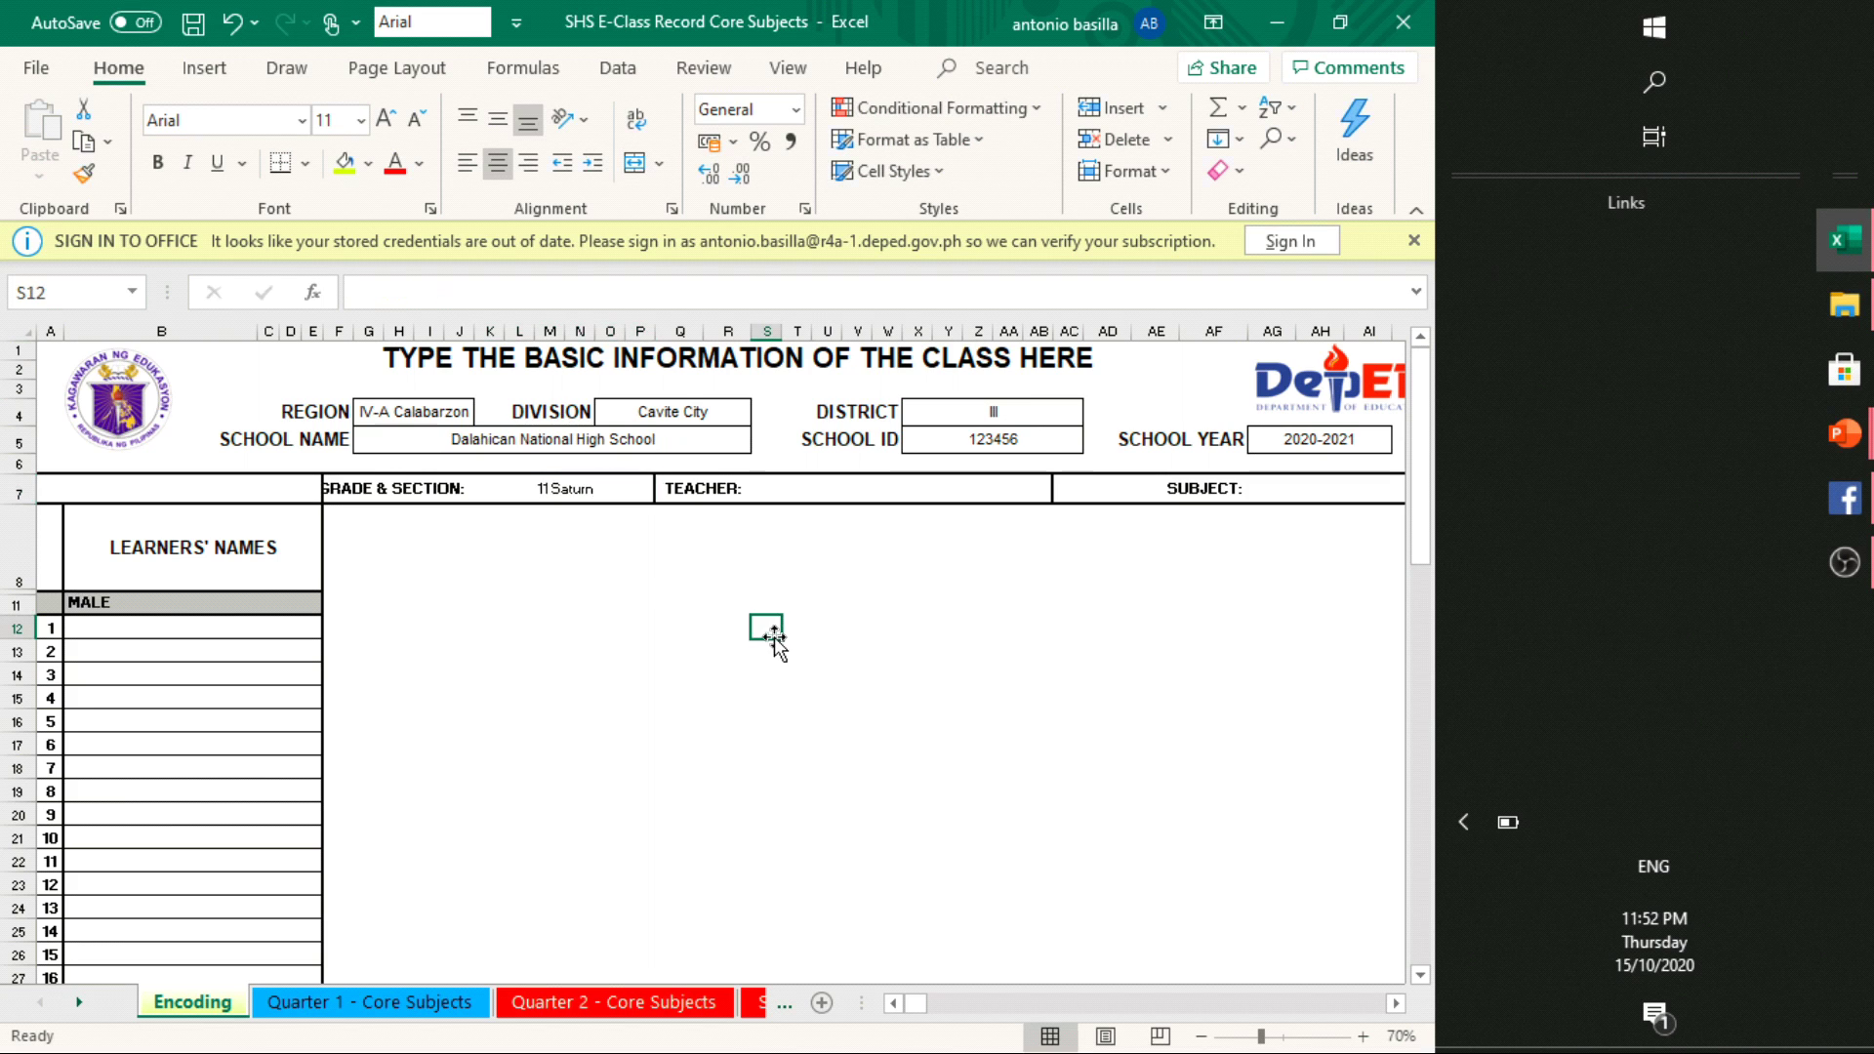
Fill in the teacher's name in the Encoding sheet's class information
click(843, 485)
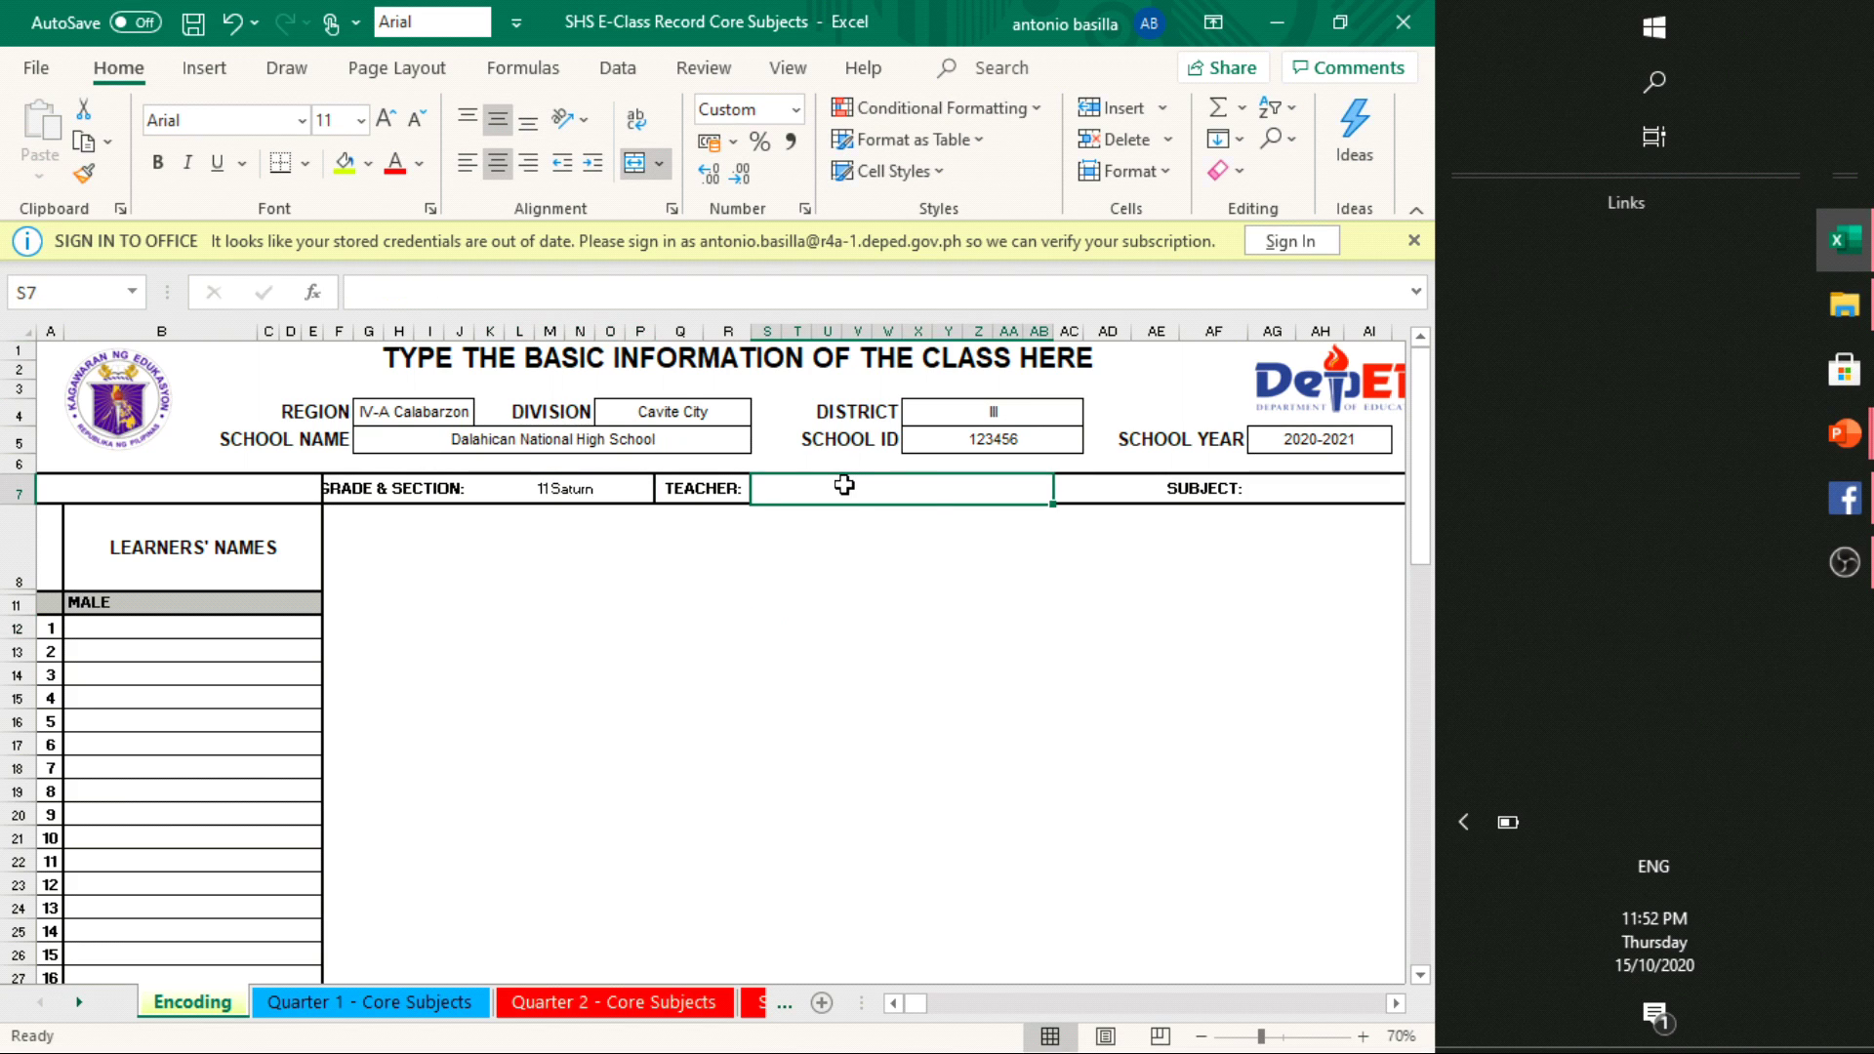
text(El Maestr)
key(BackSpace)
key(BackSpace)
text(tro)
click(885, 673)
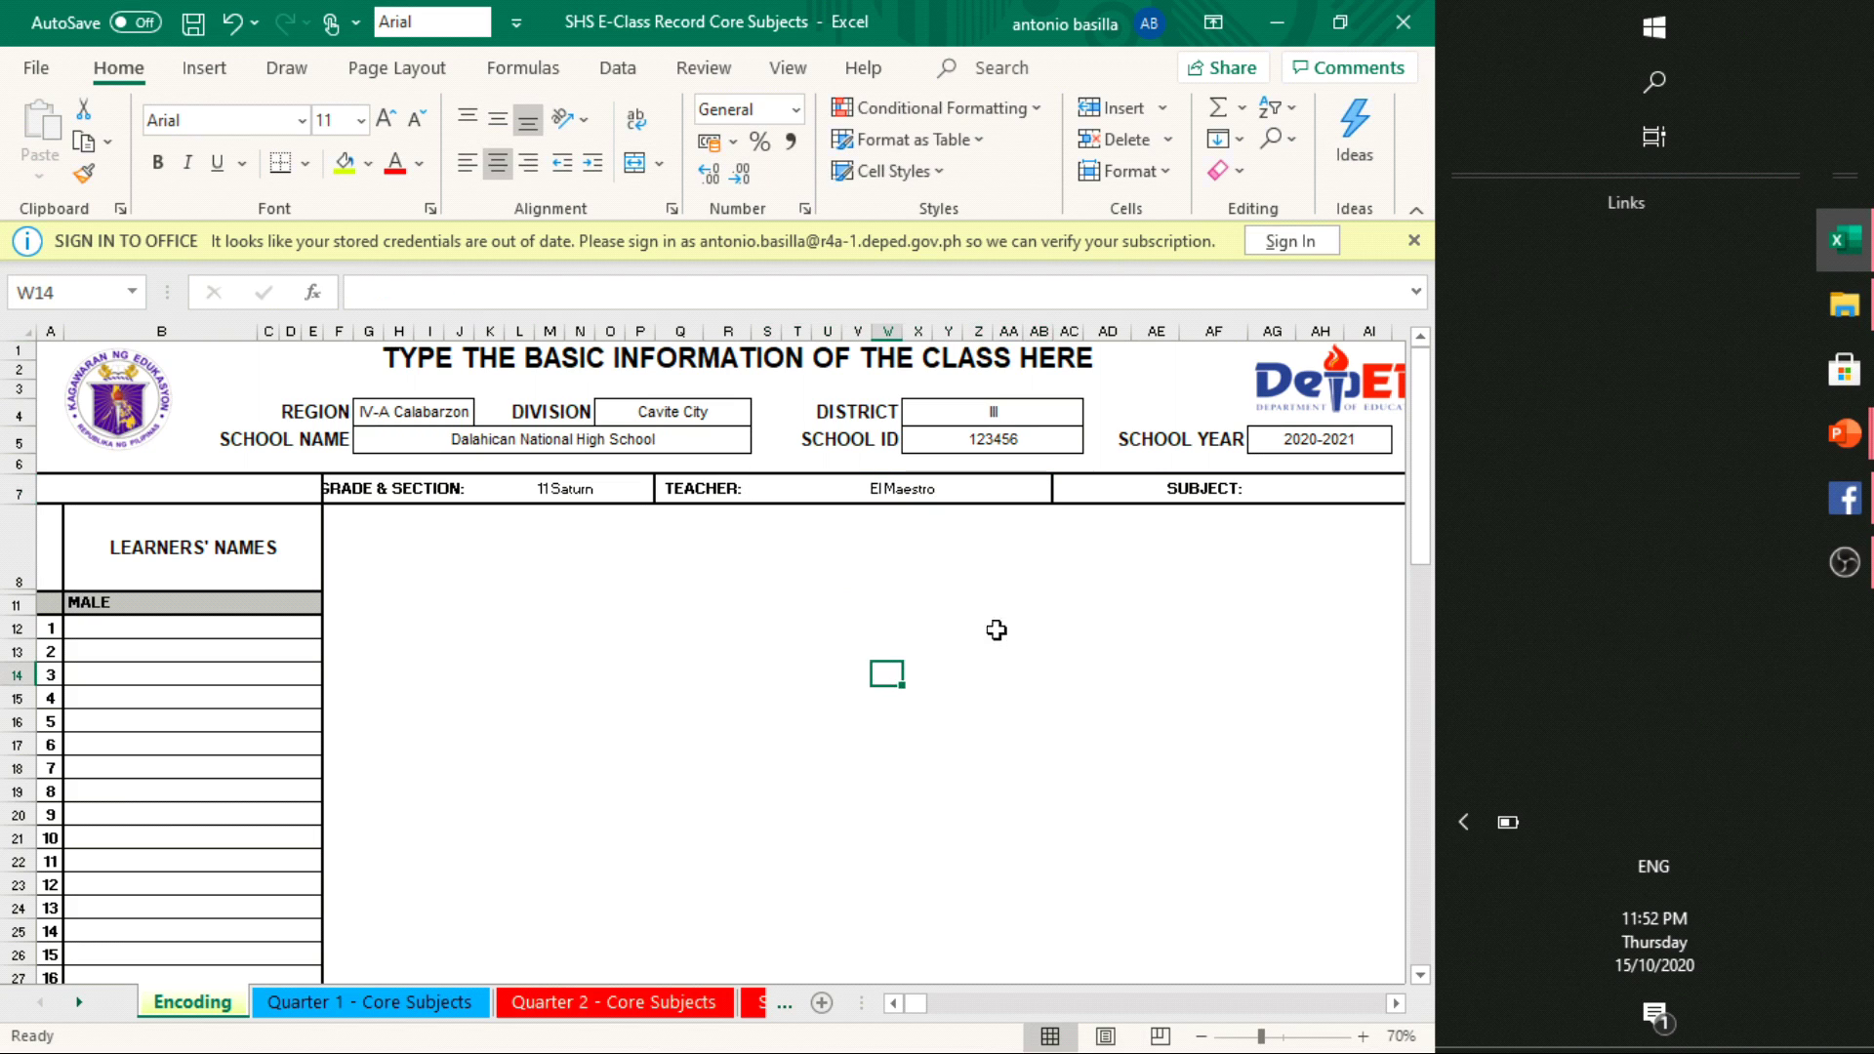
Set the subject to Core Subjects in the Encoding sheet's class information
click(1291, 495)
text(Core Subject)
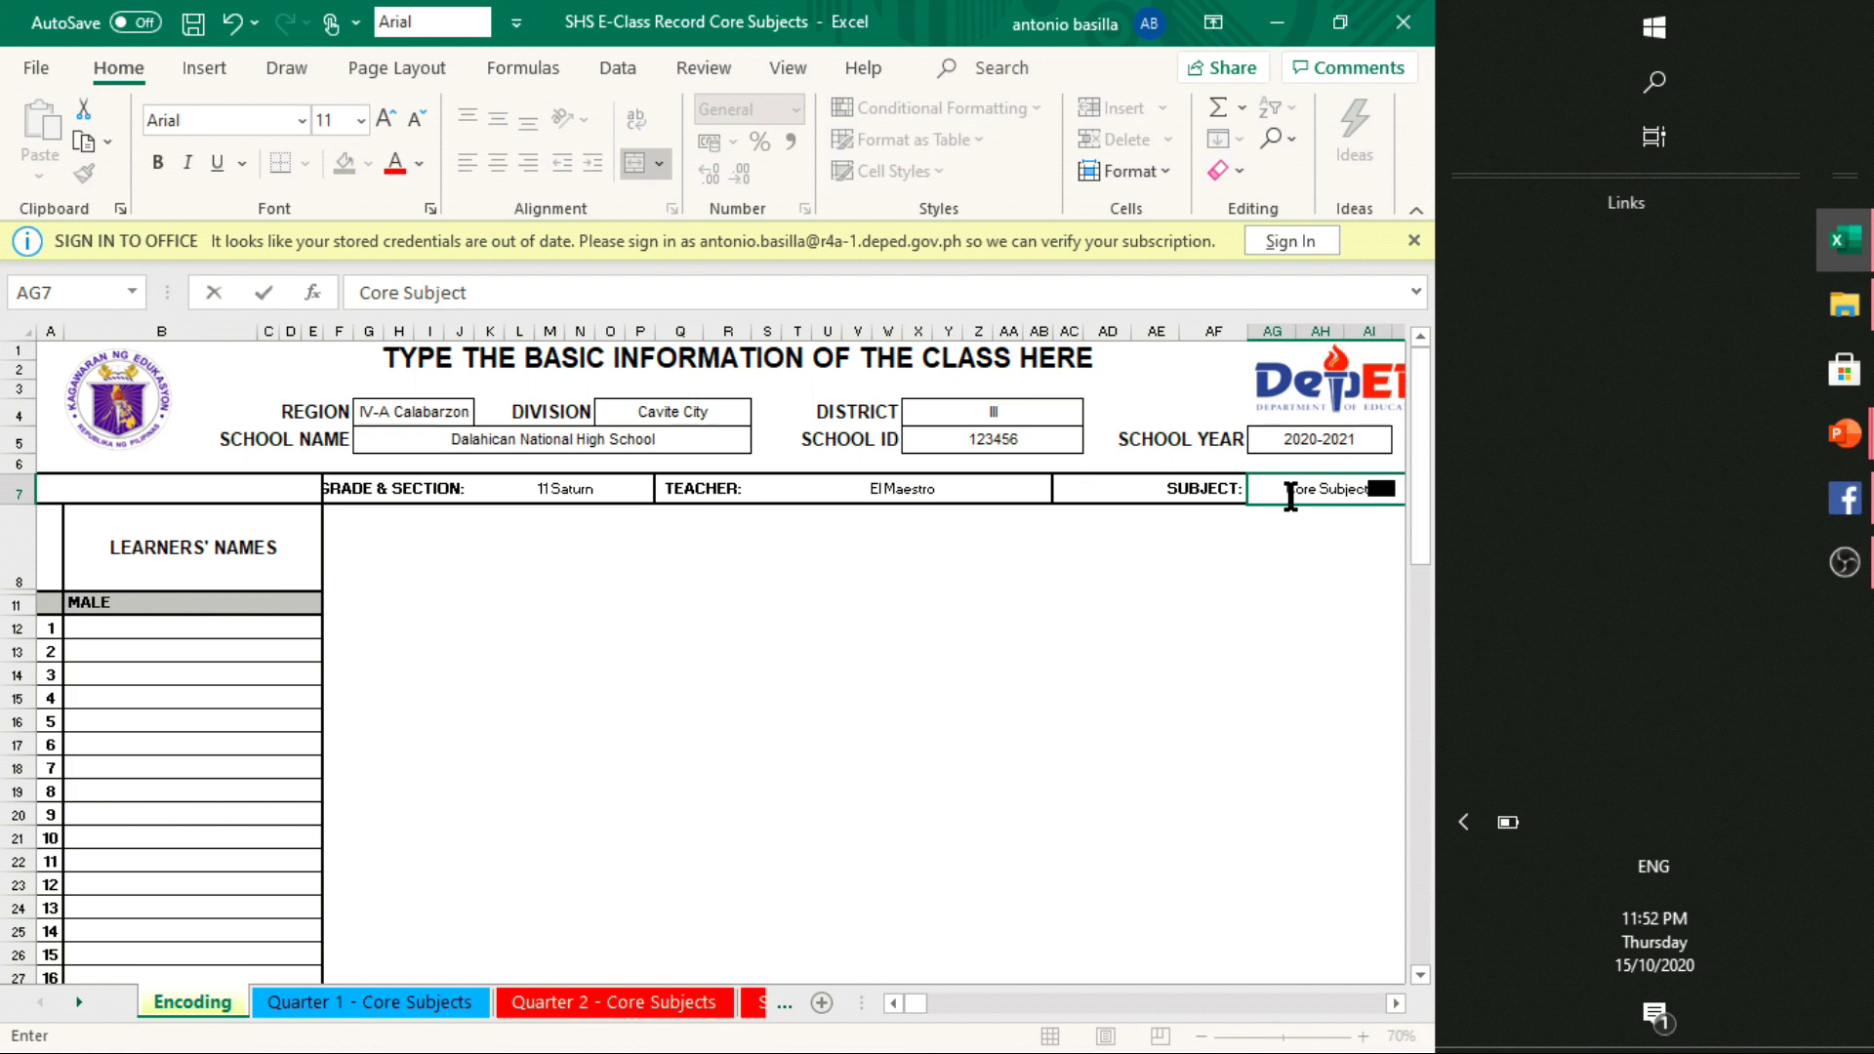
text(s)
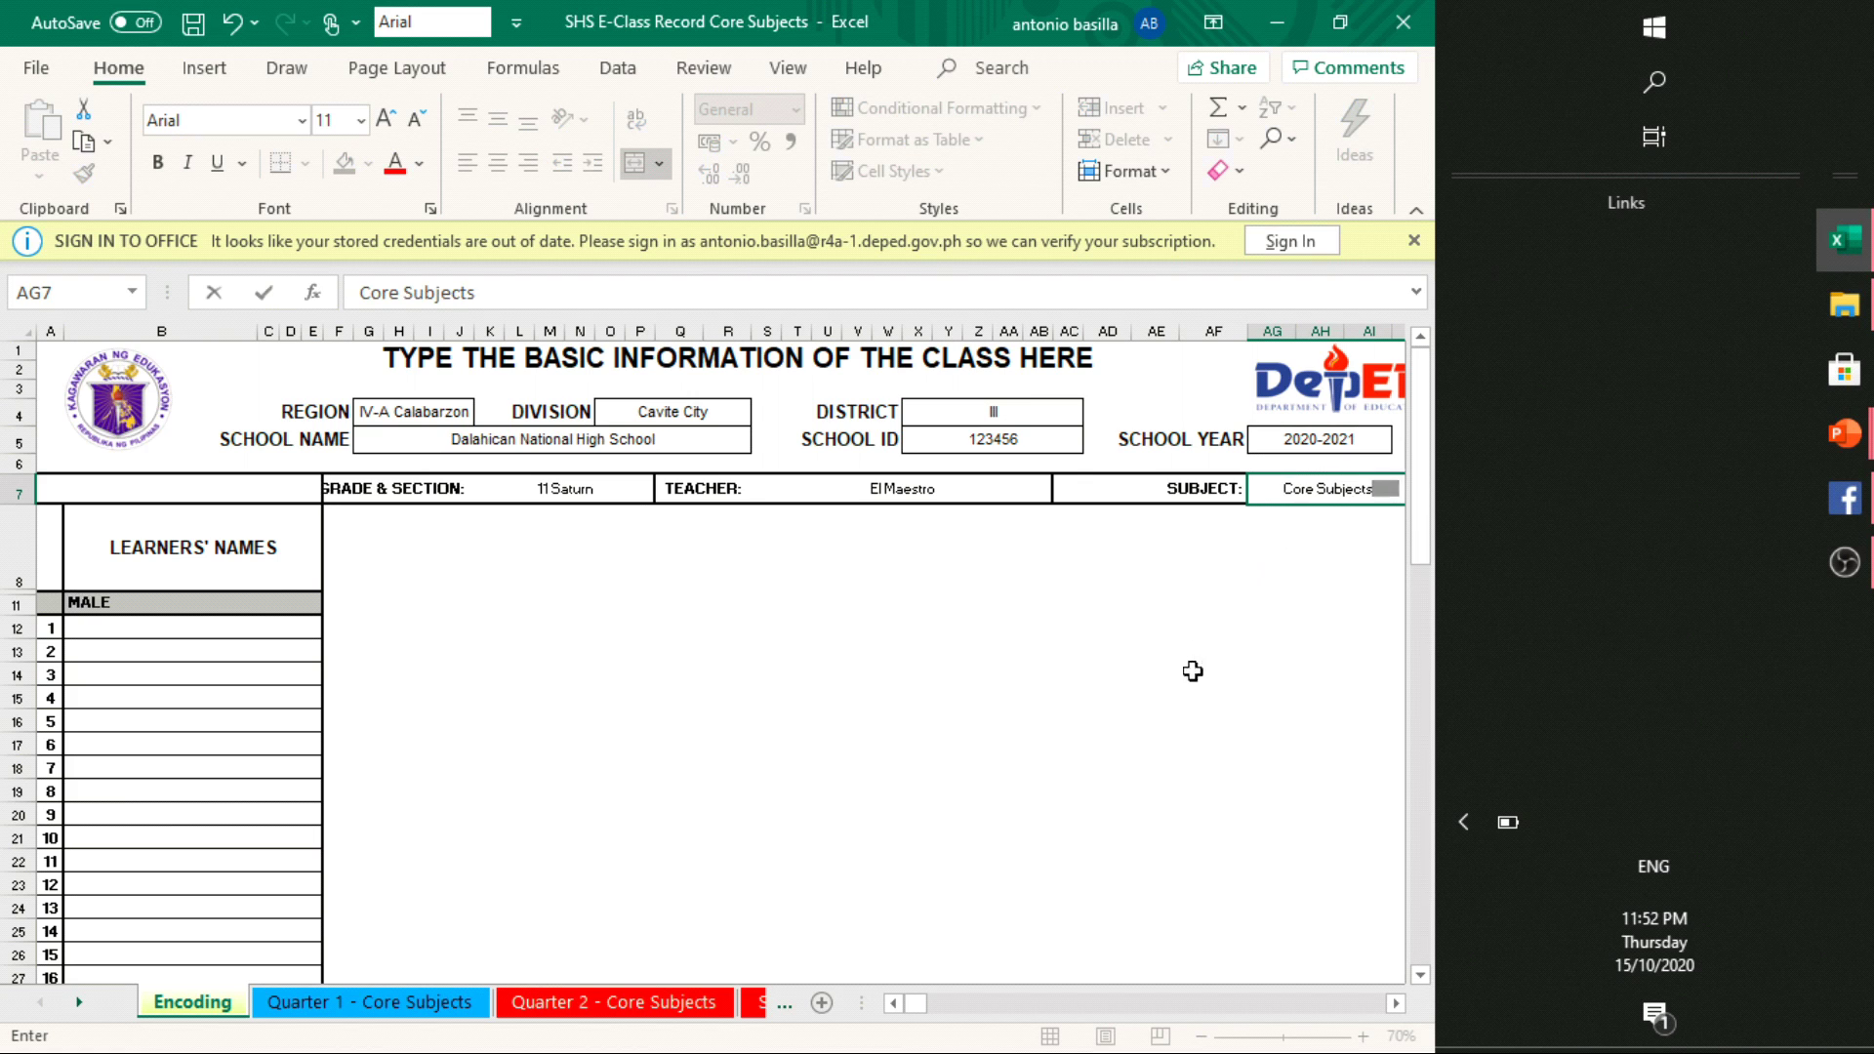
click(1265, 625)
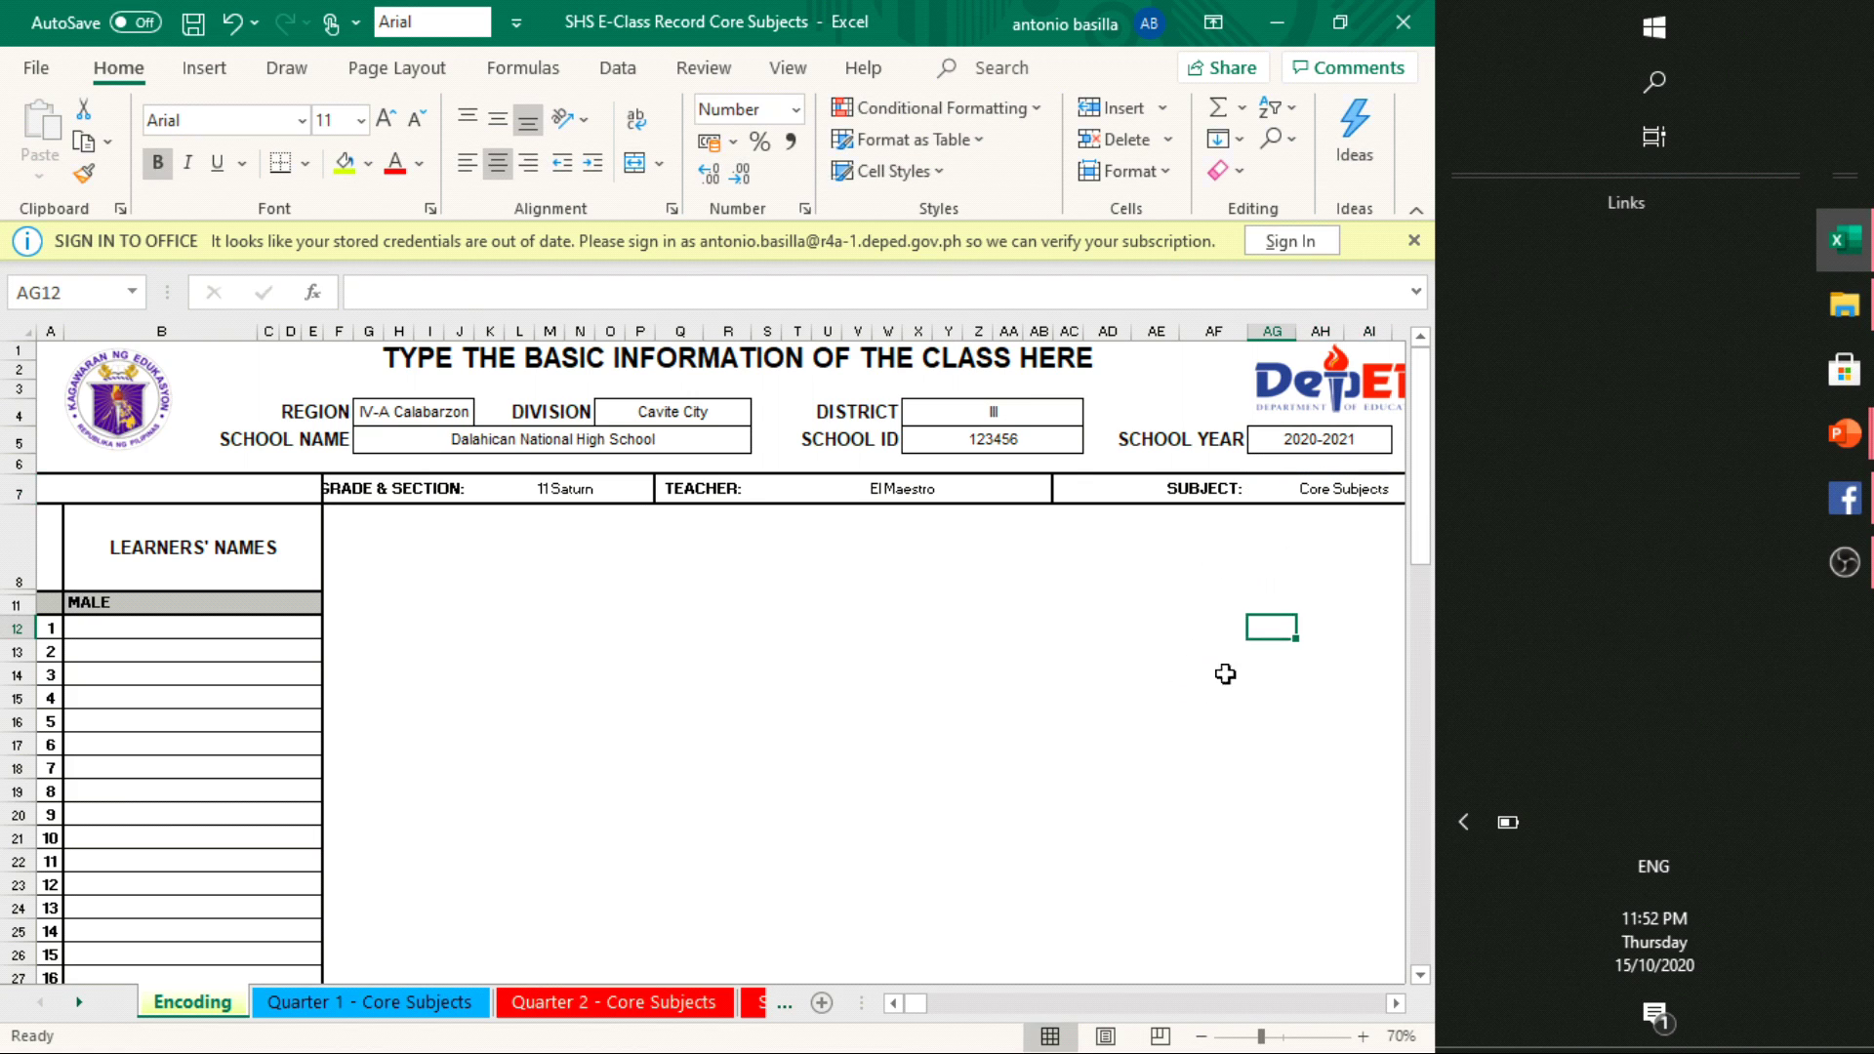
click(1241, 600)
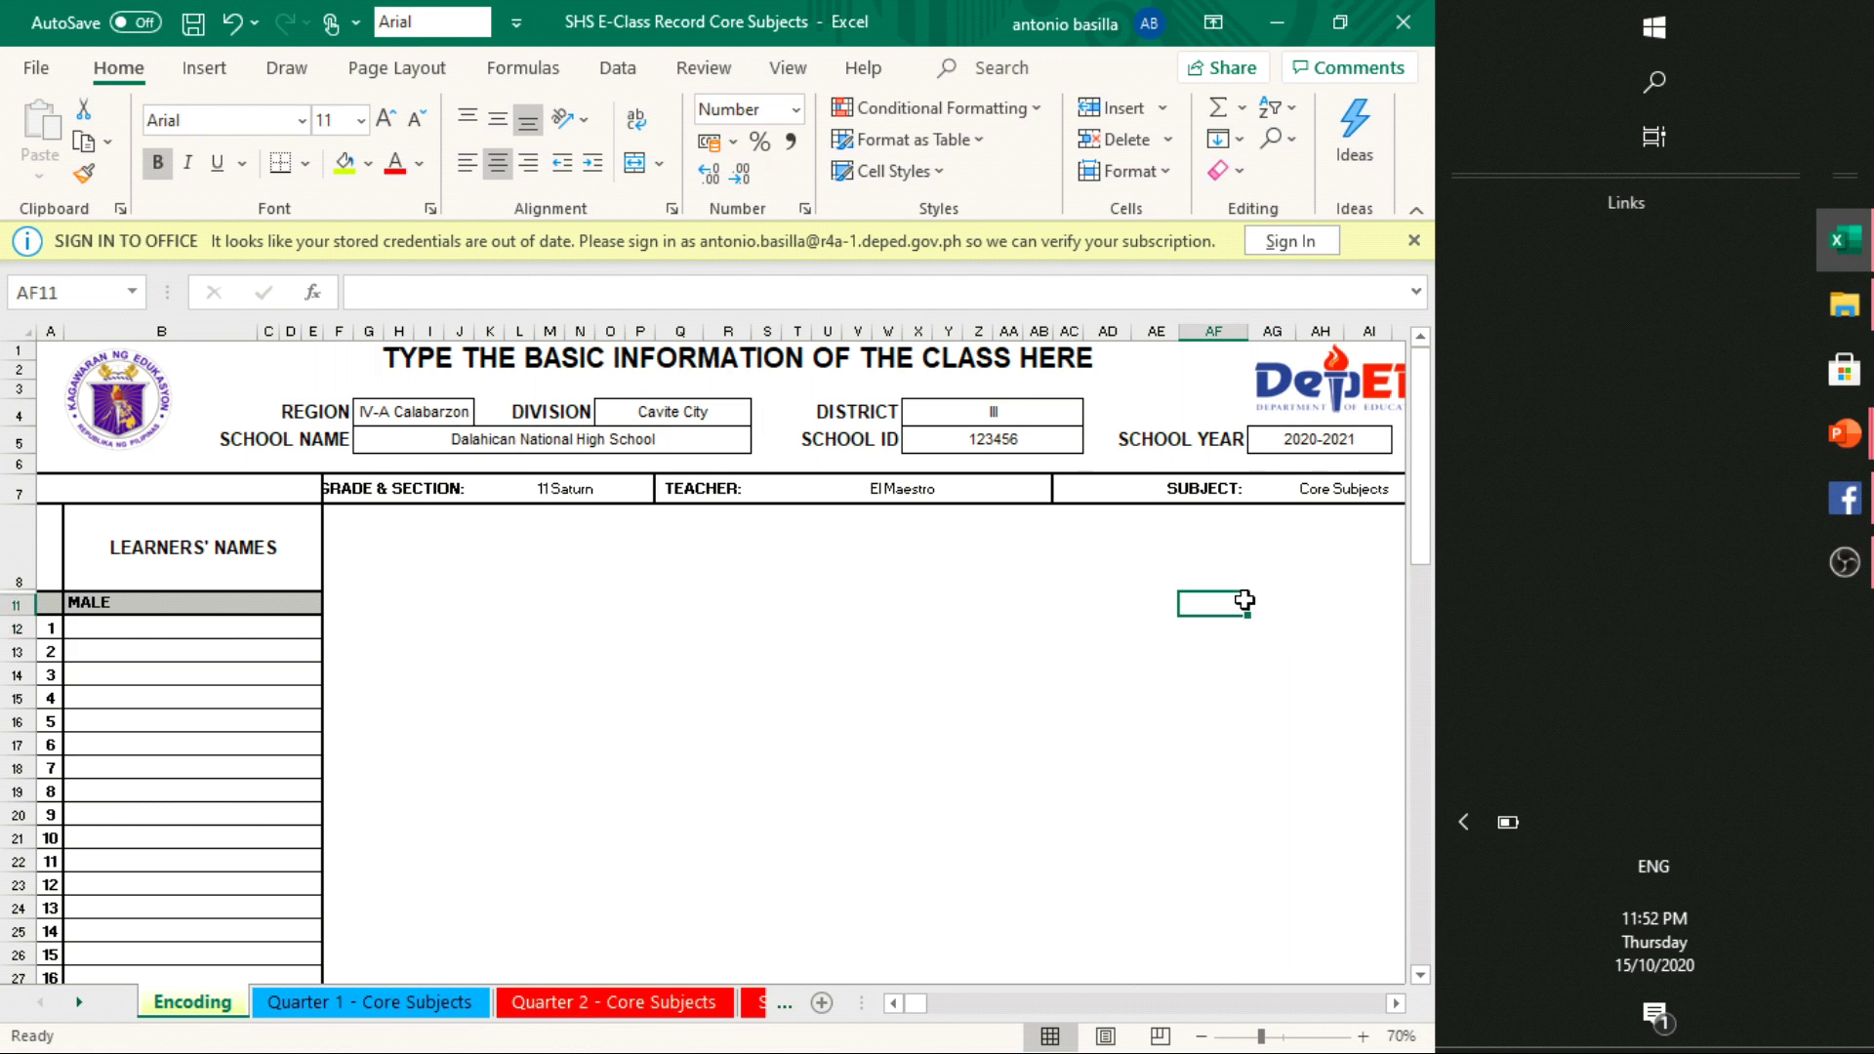
click(1308, 486)
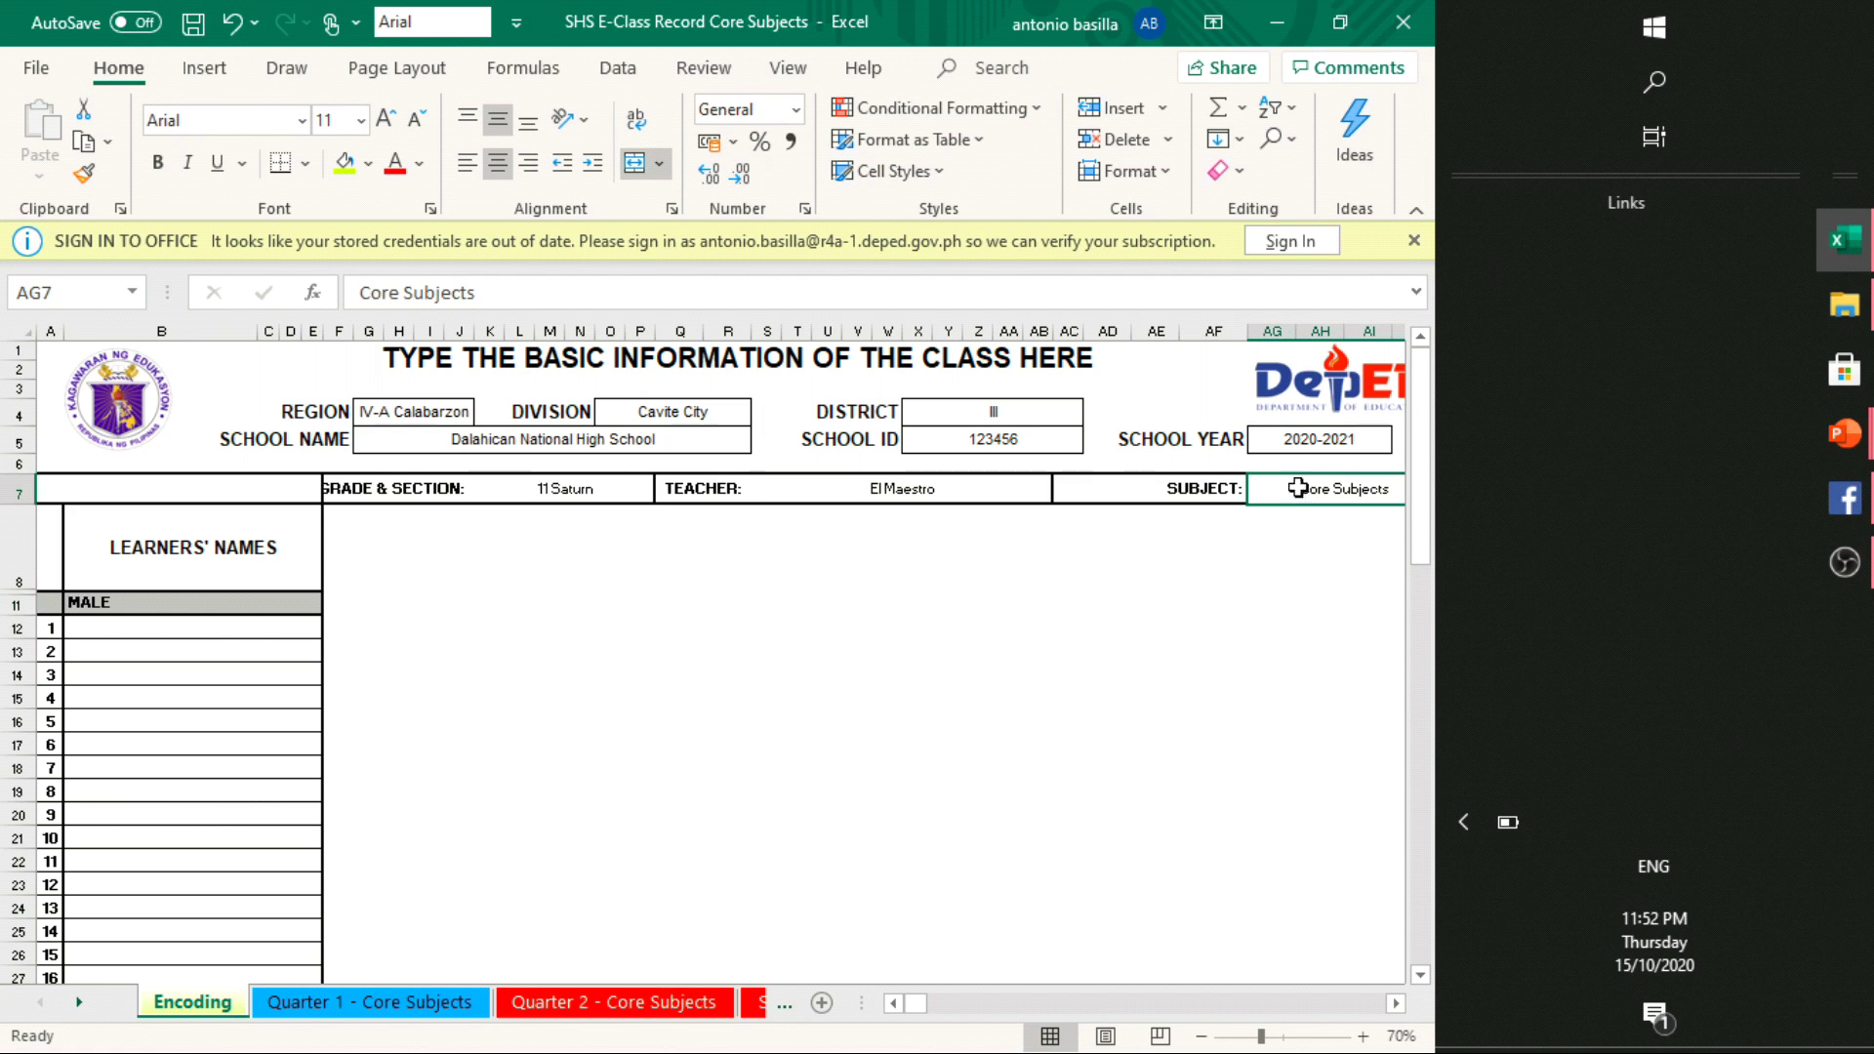
click(1078, 695)
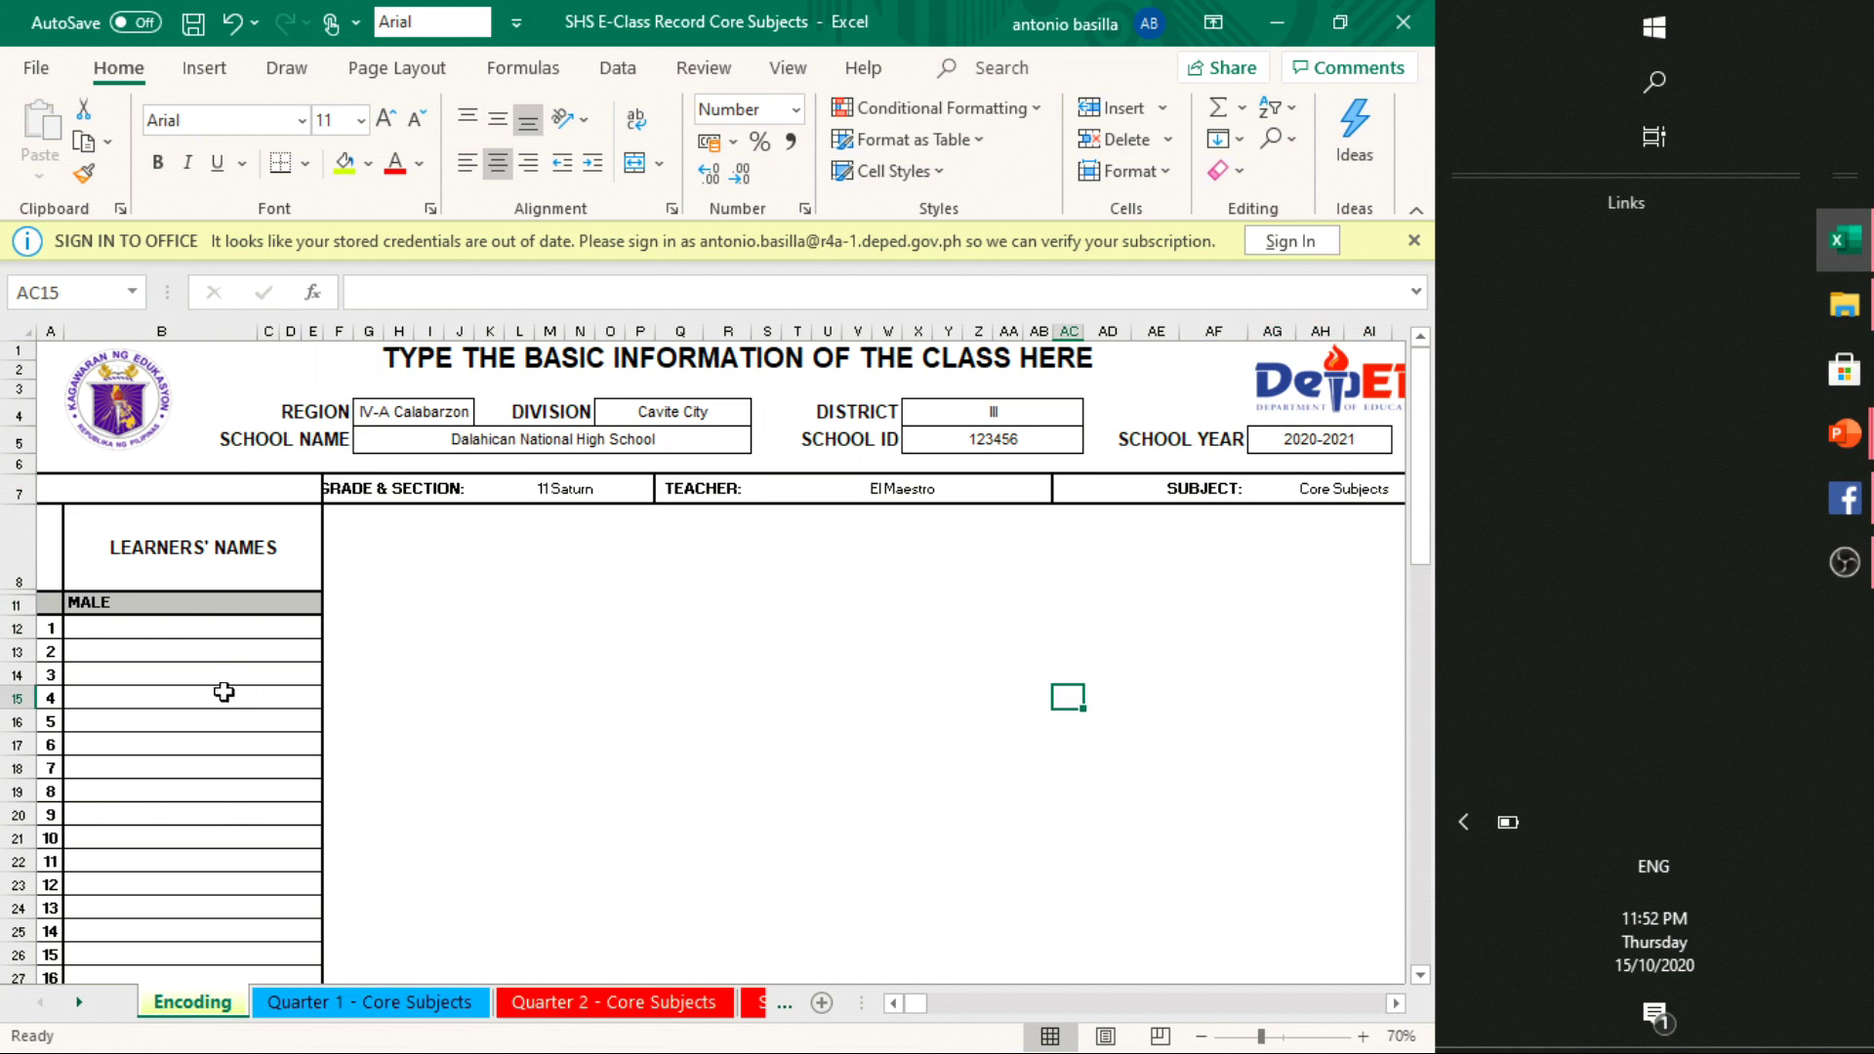
Enter the first male learner's full name in row 1 of the Learners' Names list
click(181, 630)
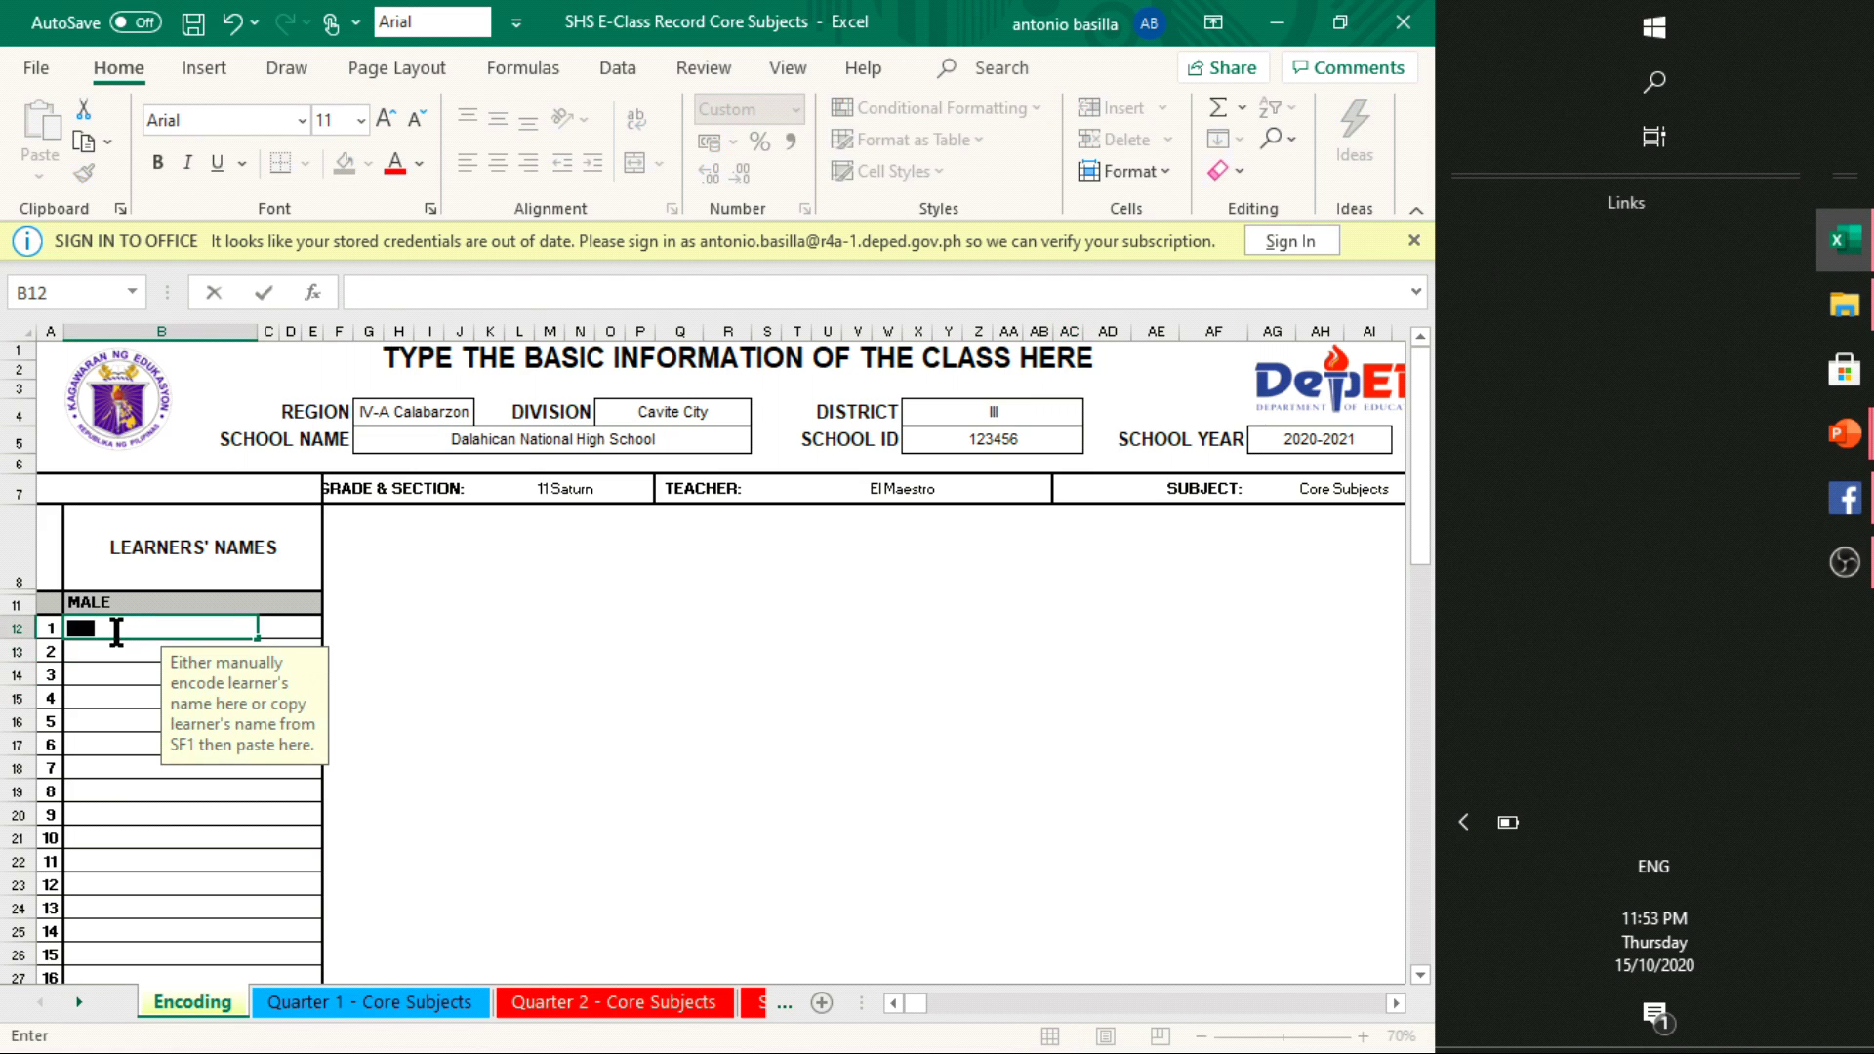
text(DELA CRUZ. JUANA L.)
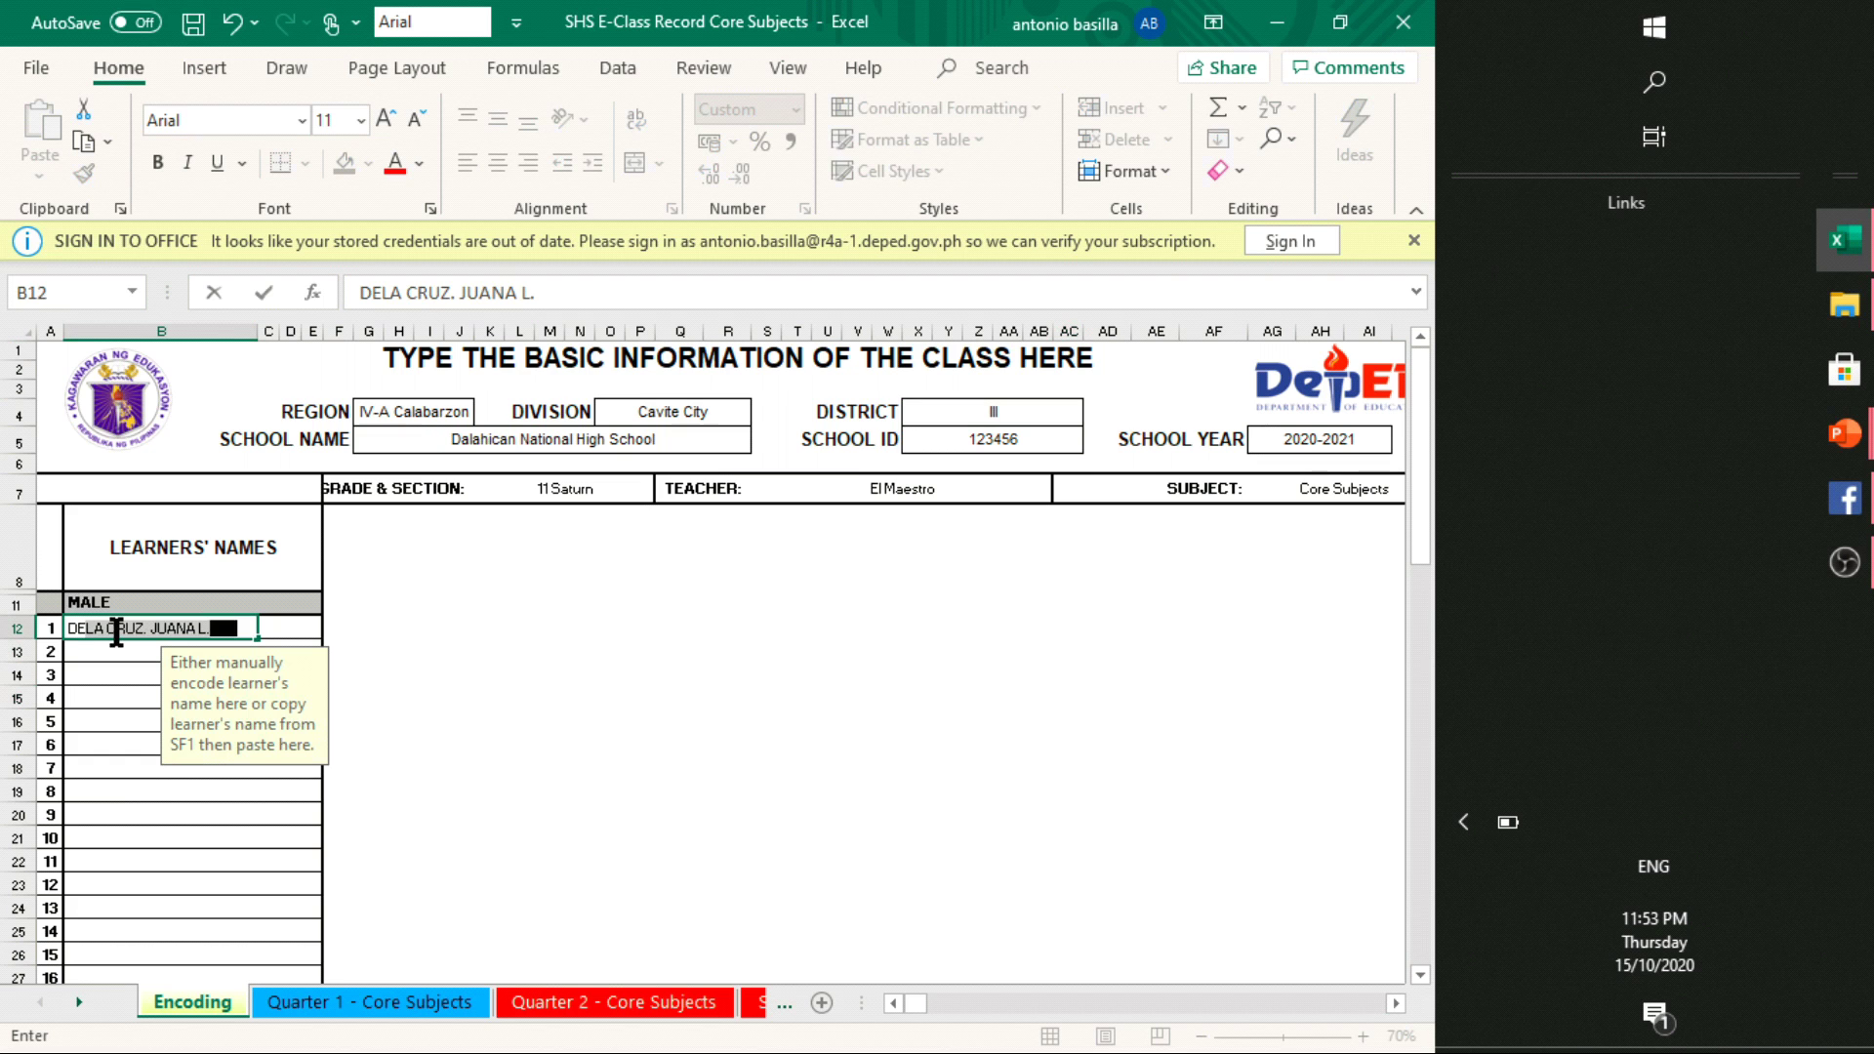
Check the class information and learner's name on the Quarter 1, Quarter 2 and Summary of Quarterly Grades sheets
click(335, 1005)
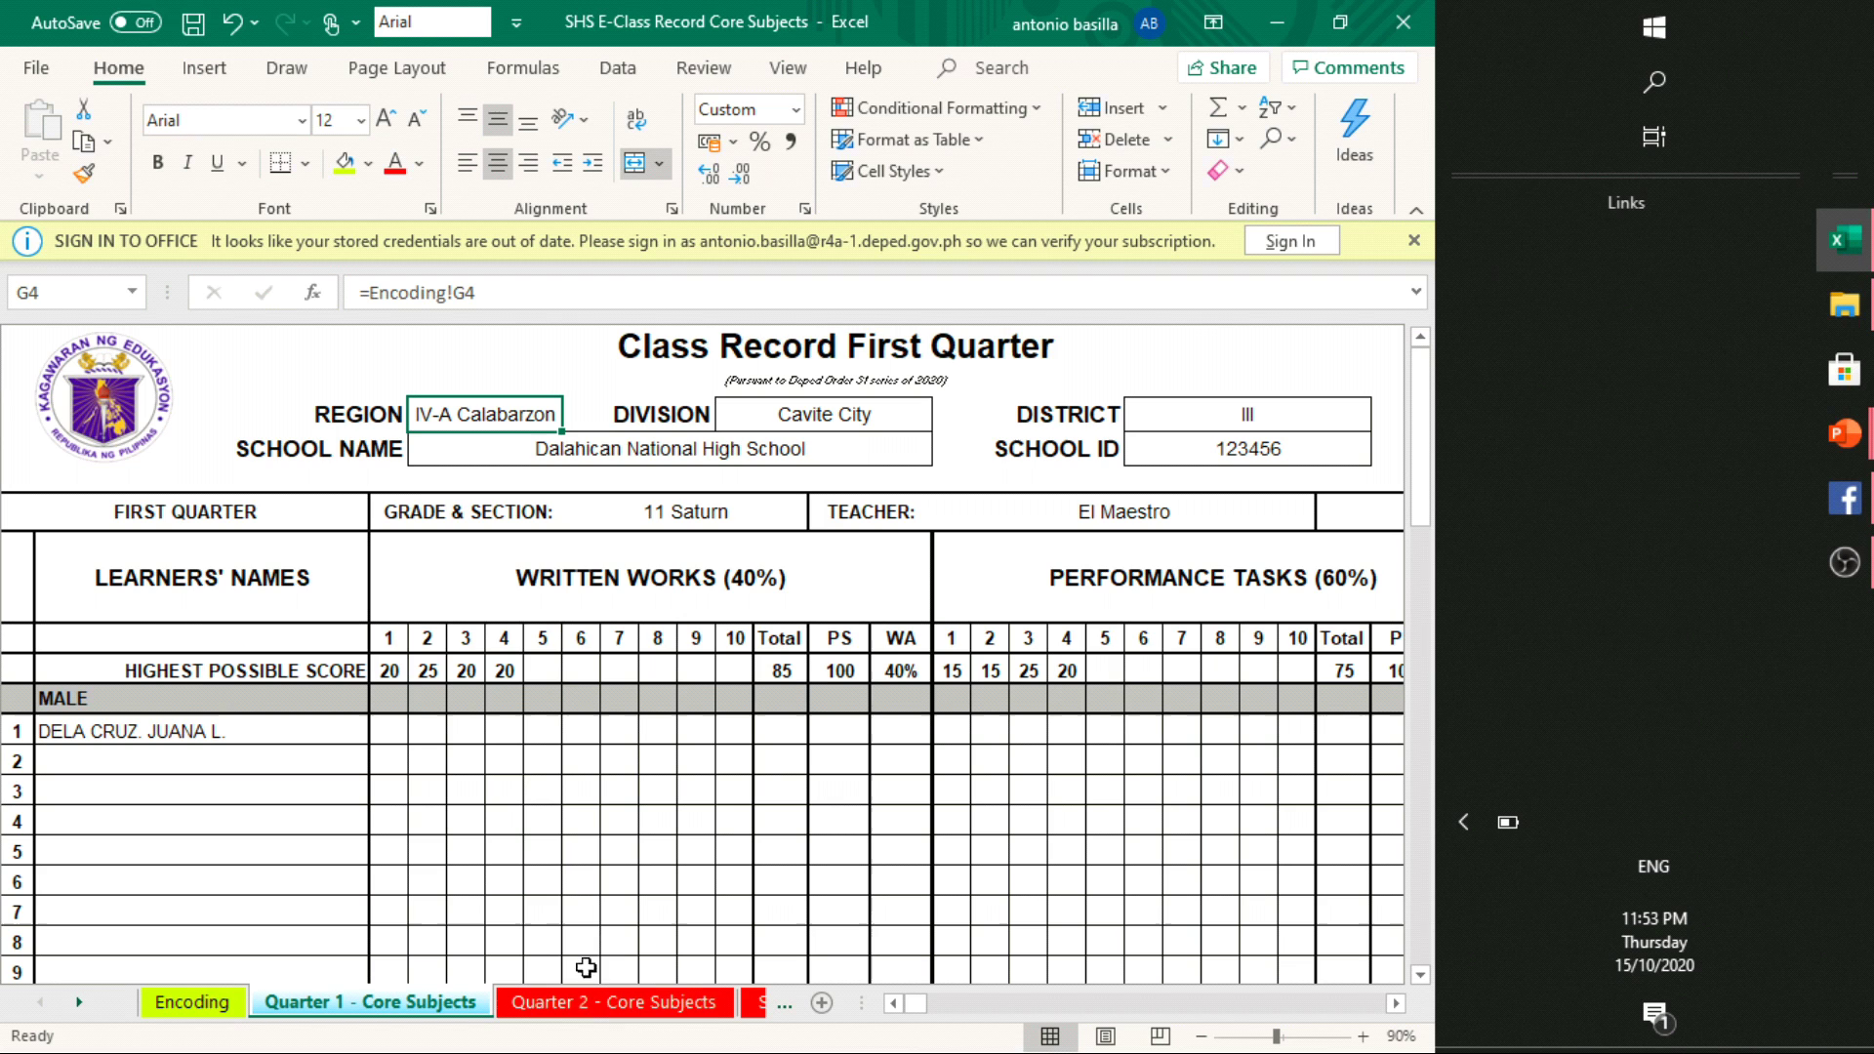
click(593, 1005)
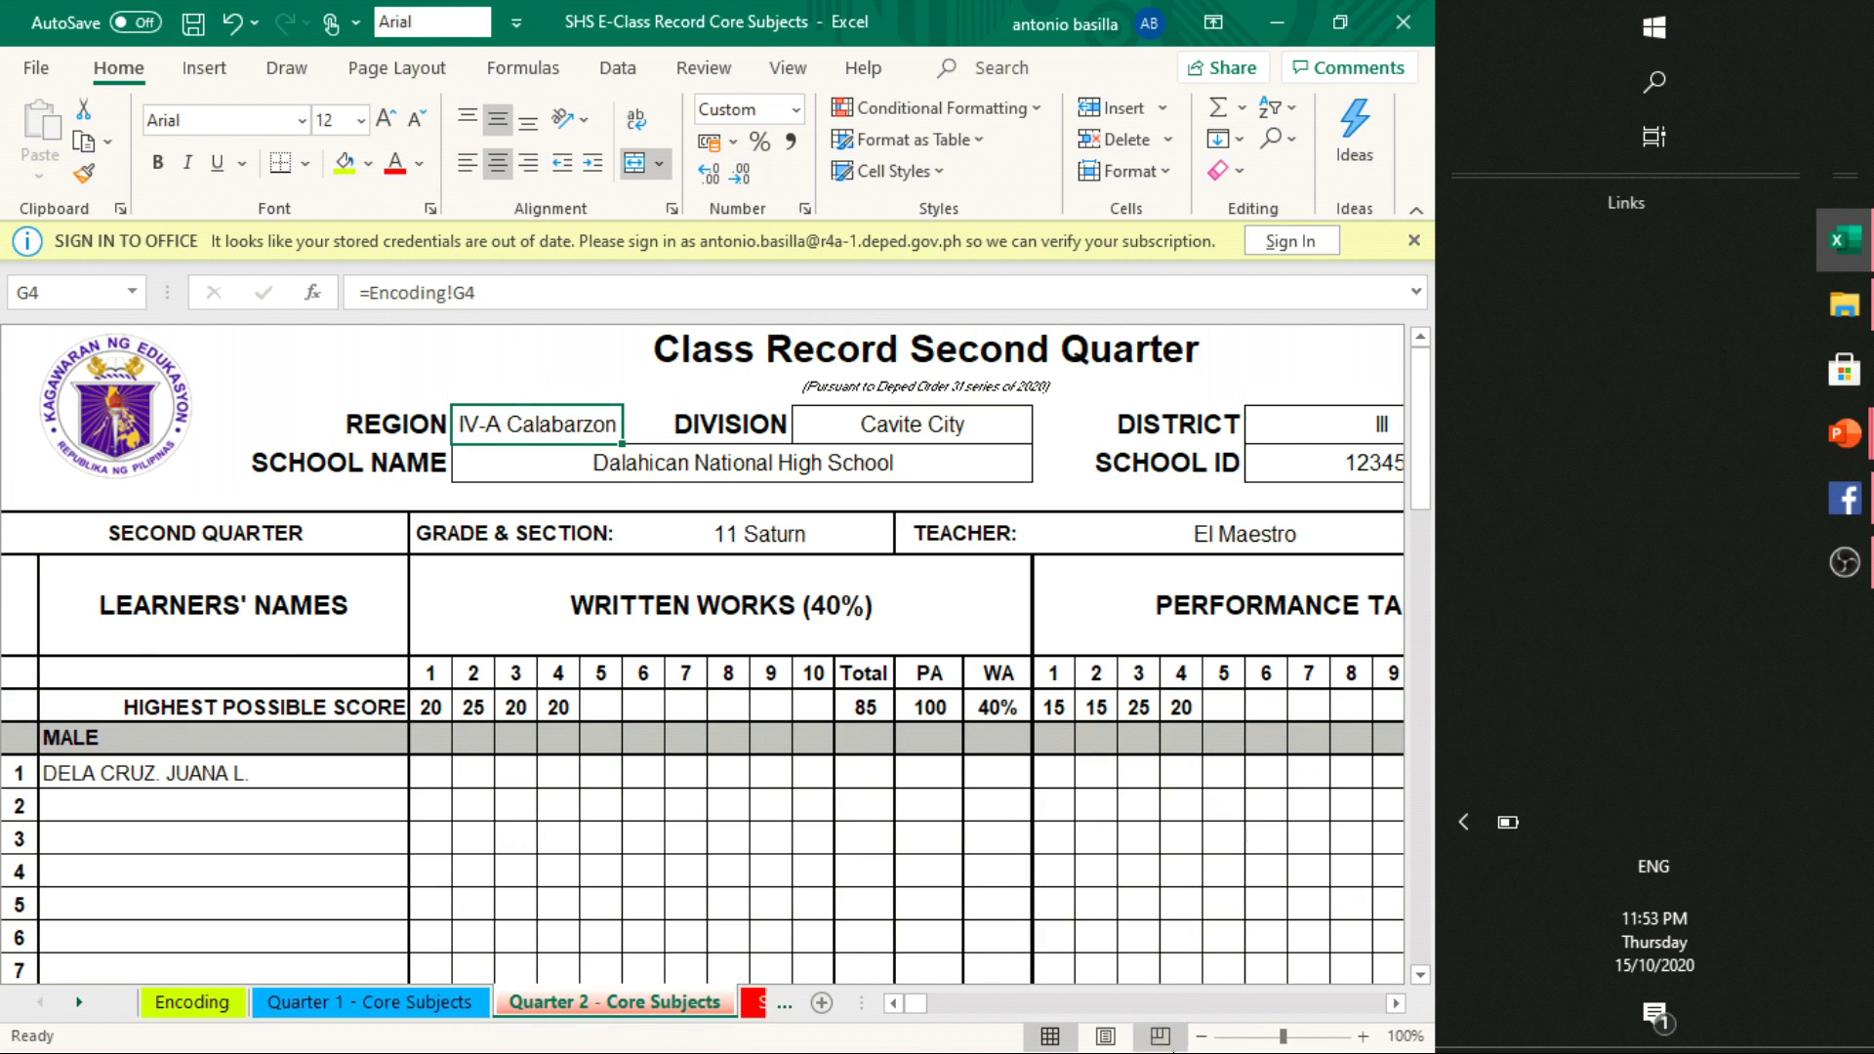
click(1201, 1036)
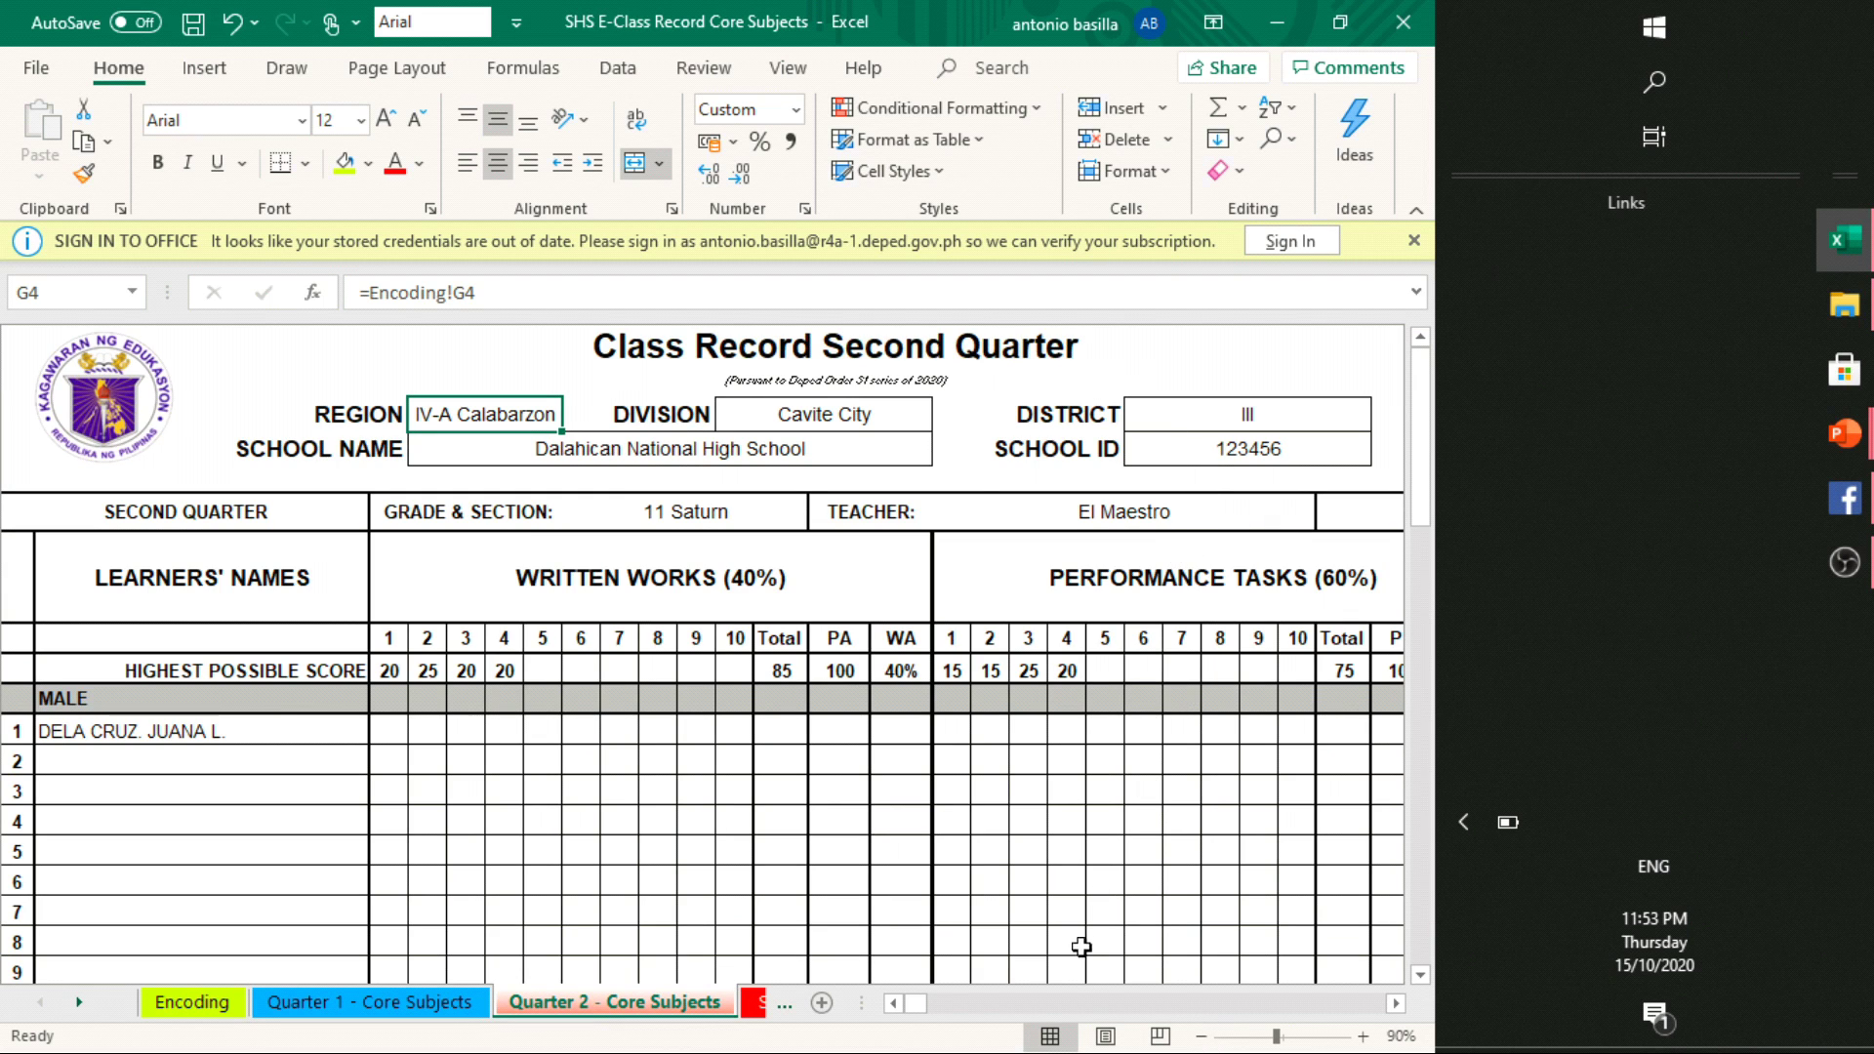
click(1202, 1036)
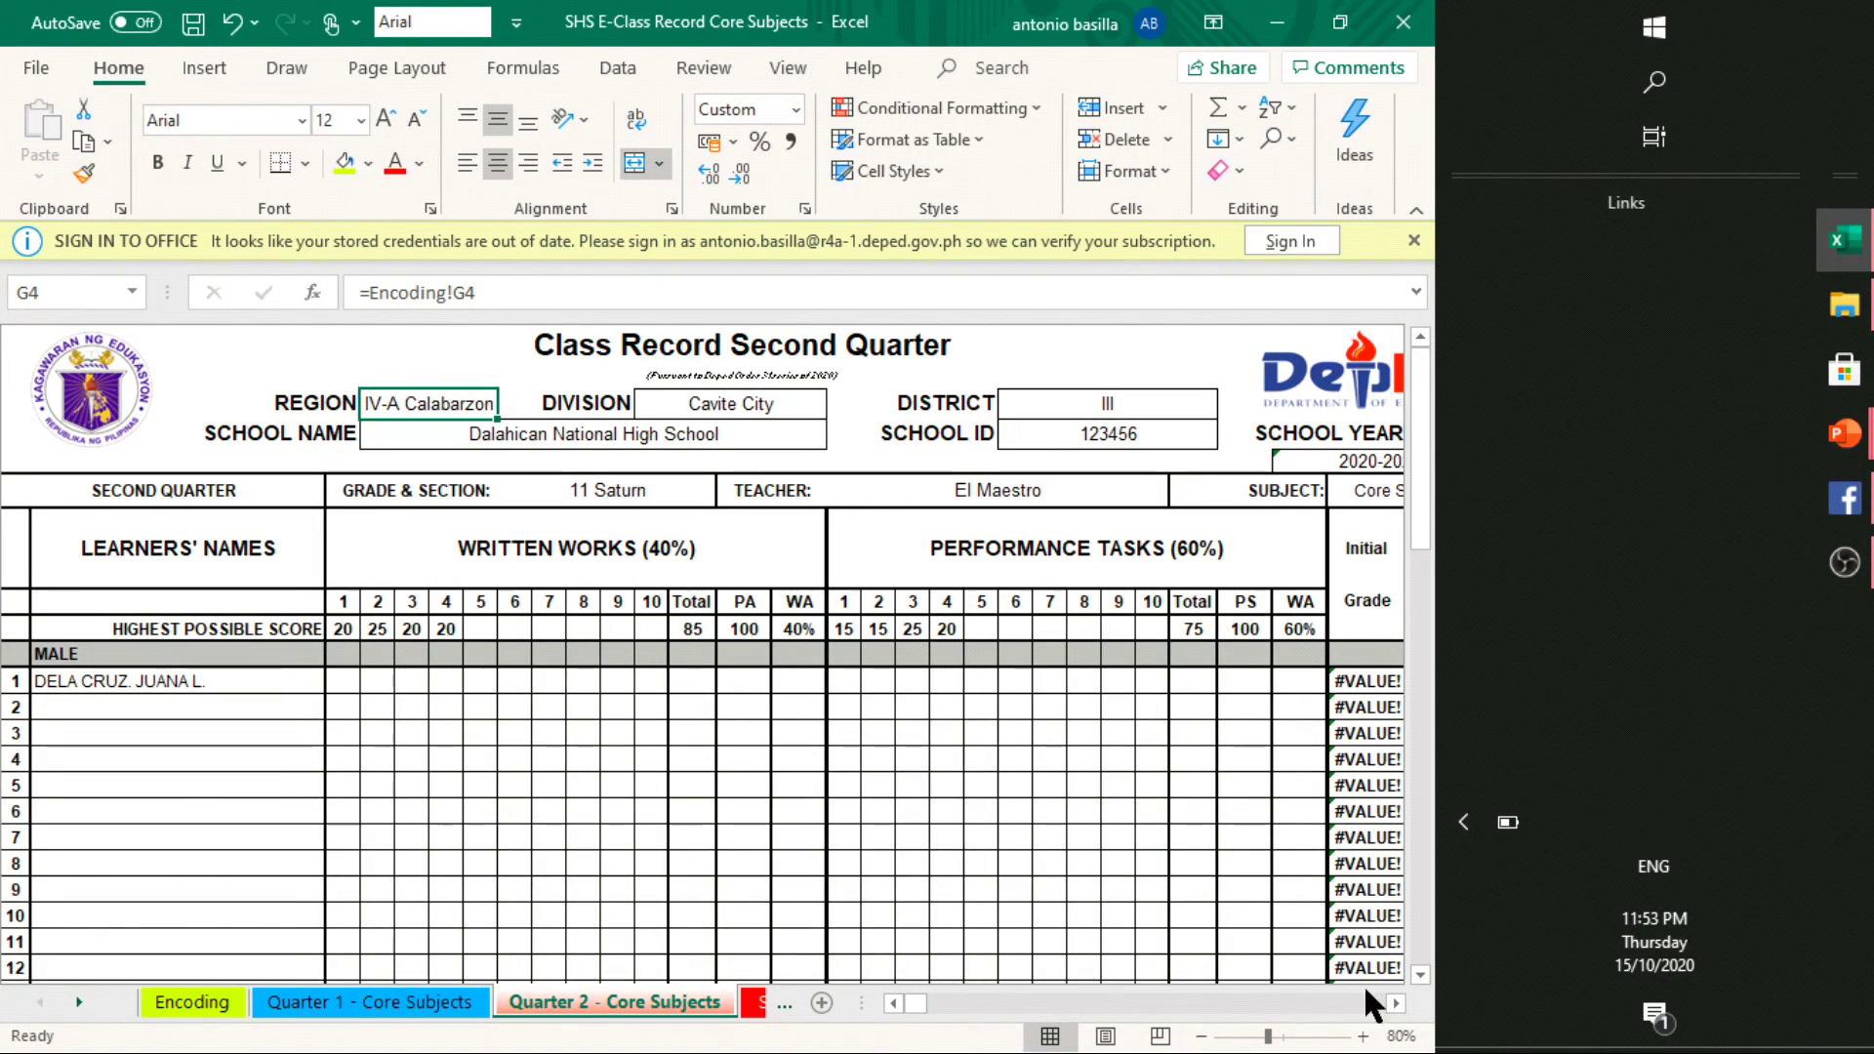
click(1395, 1003)
click(1395, 1003)
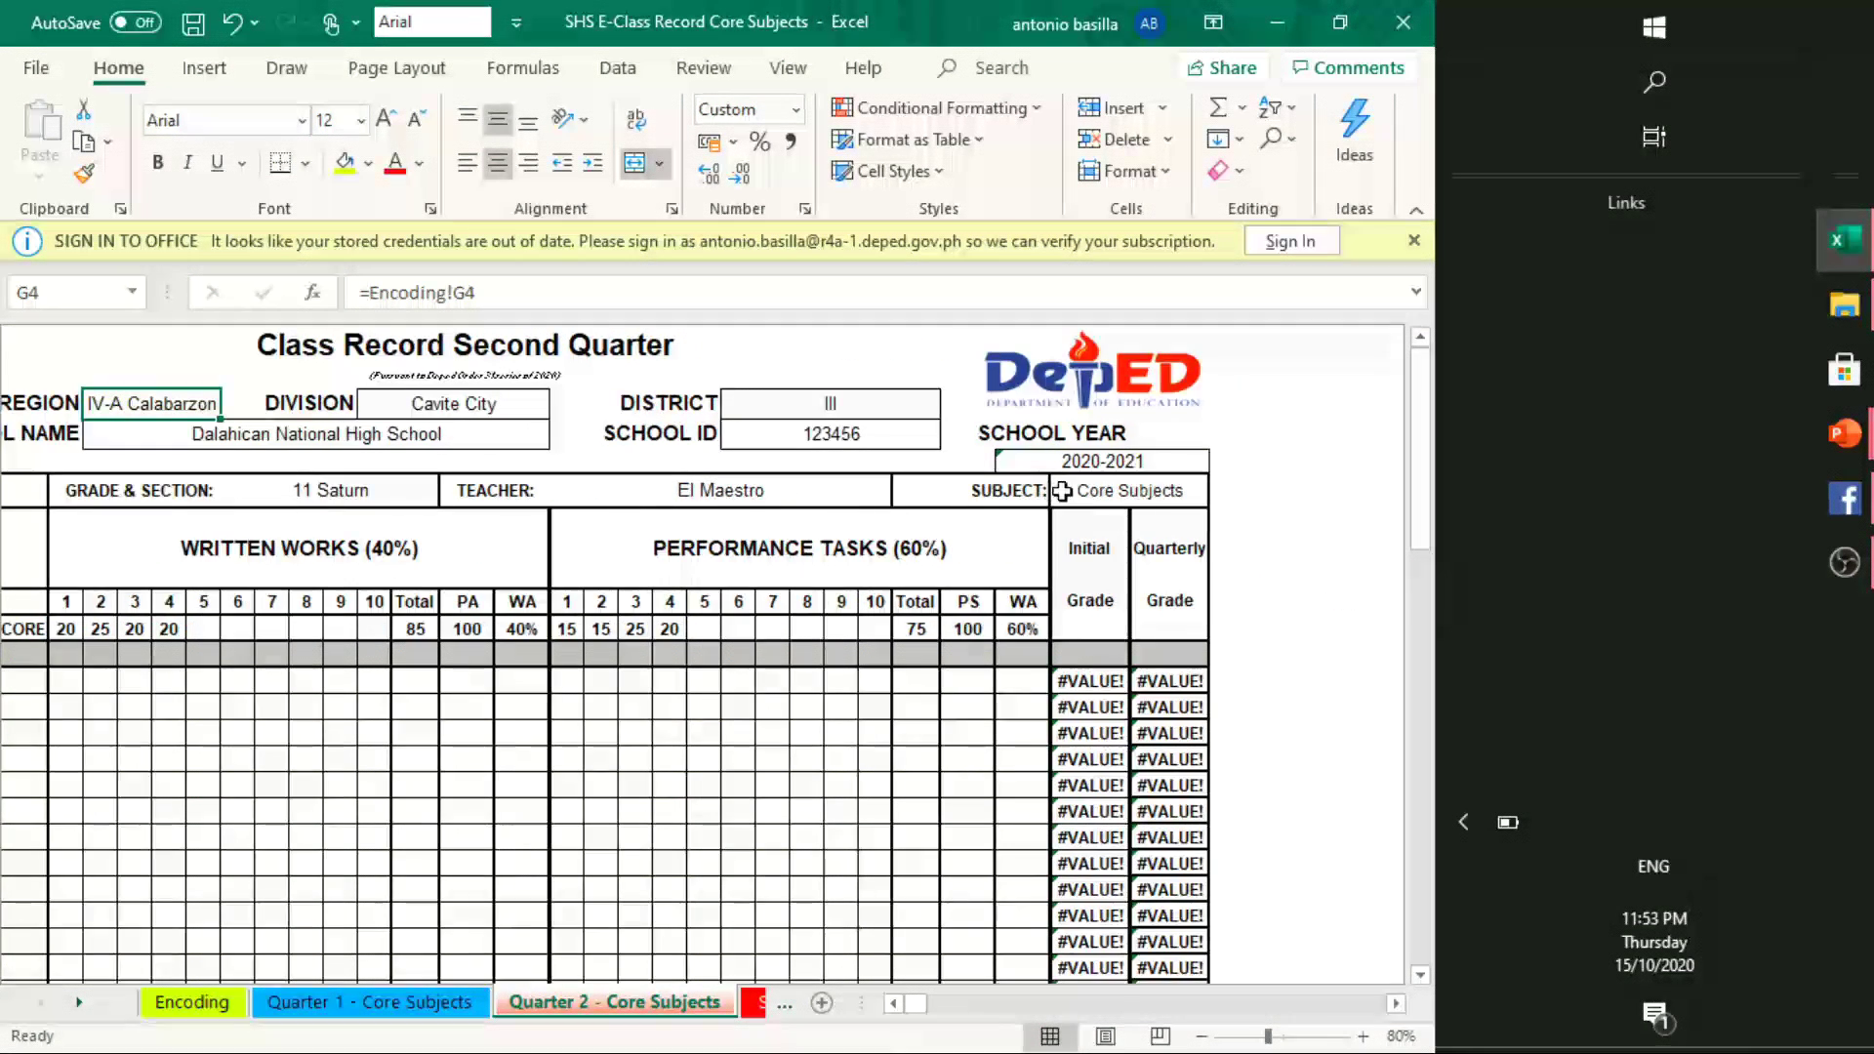
click(749, 1011)
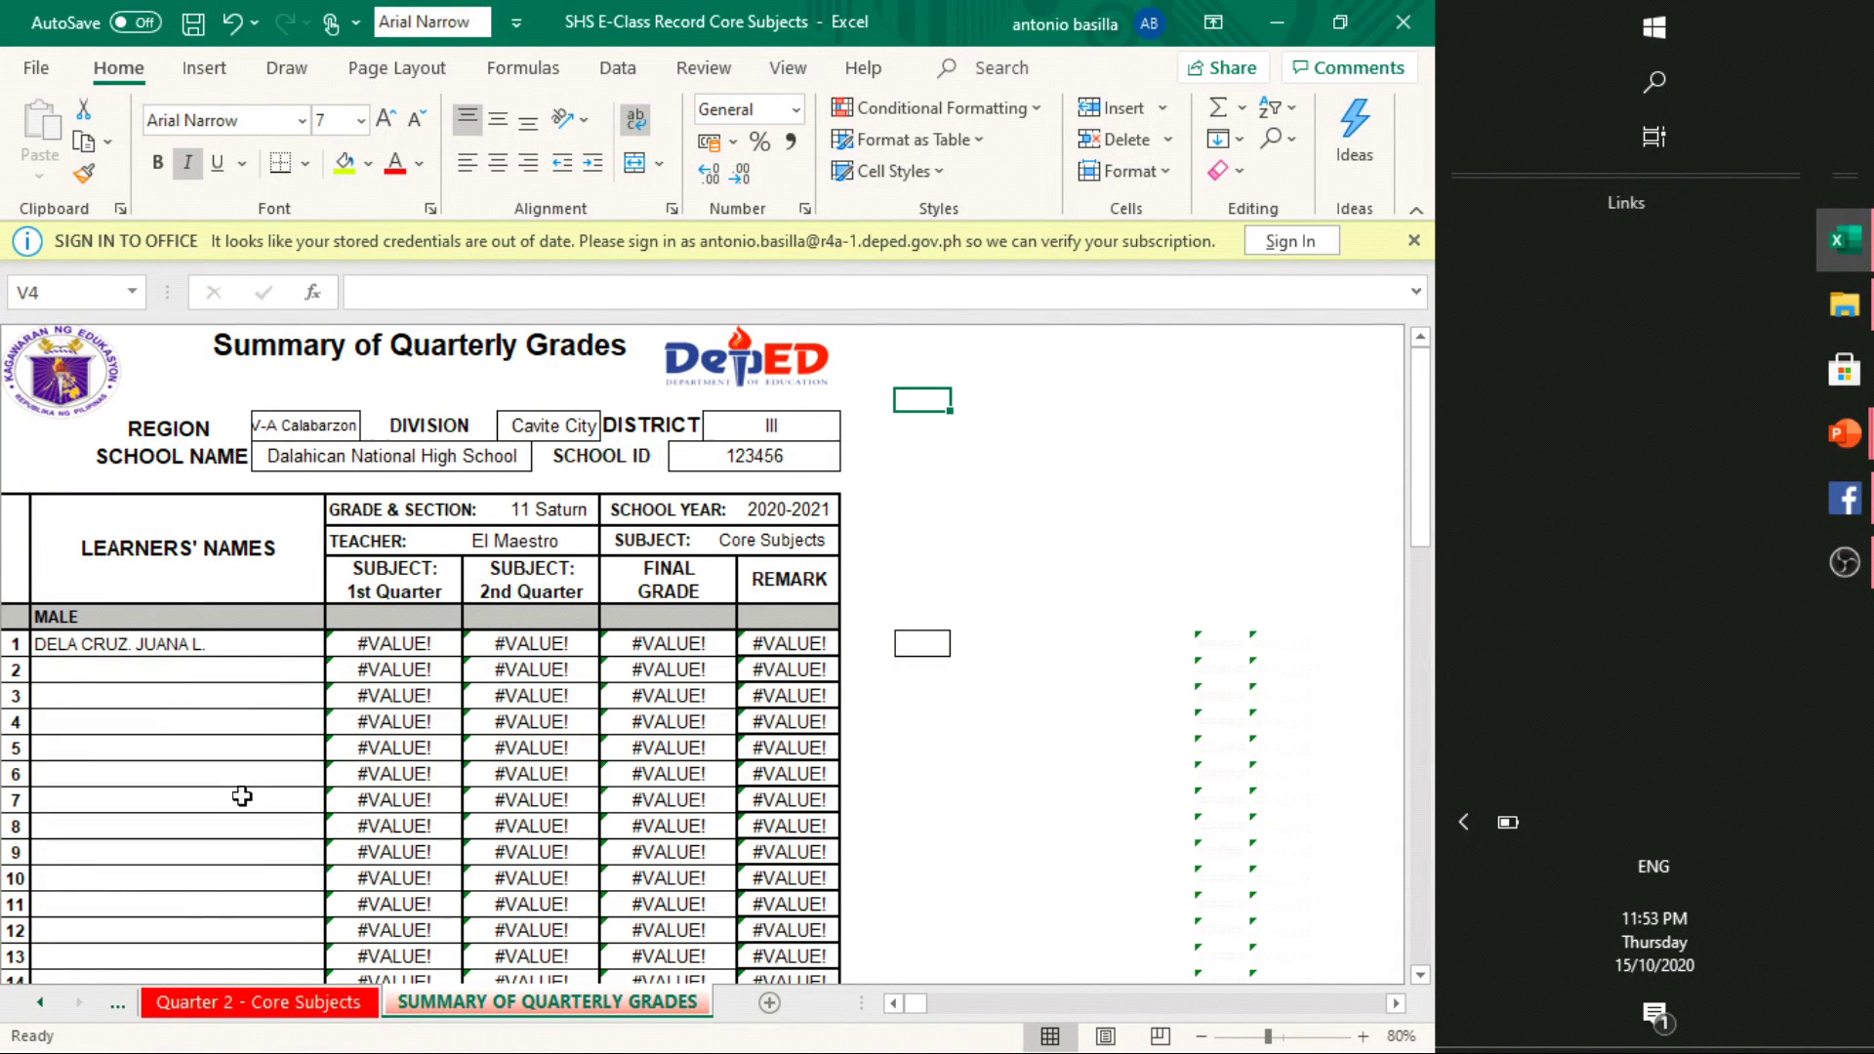
Return to the Quarter 1 - Core Subjects sheet and examine its Written Works and Performance Tasks sections
click(116, 1001)
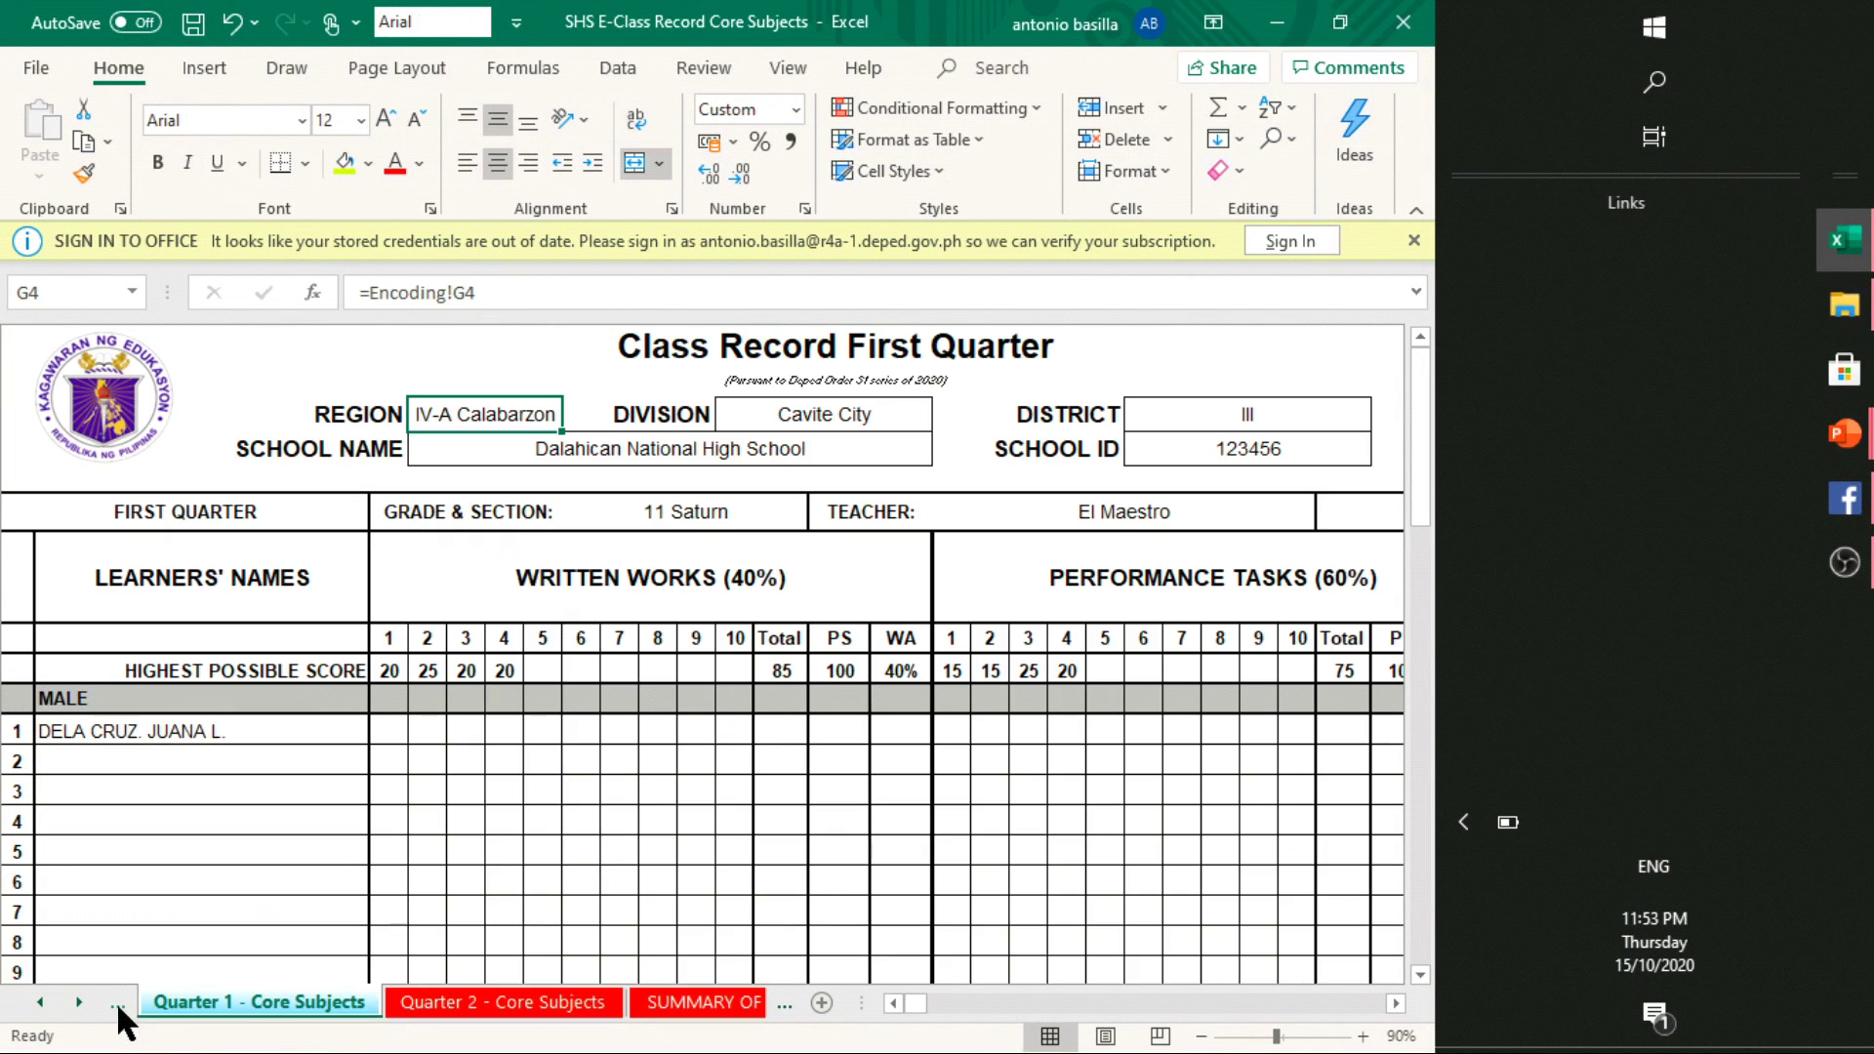
click(635, 829)
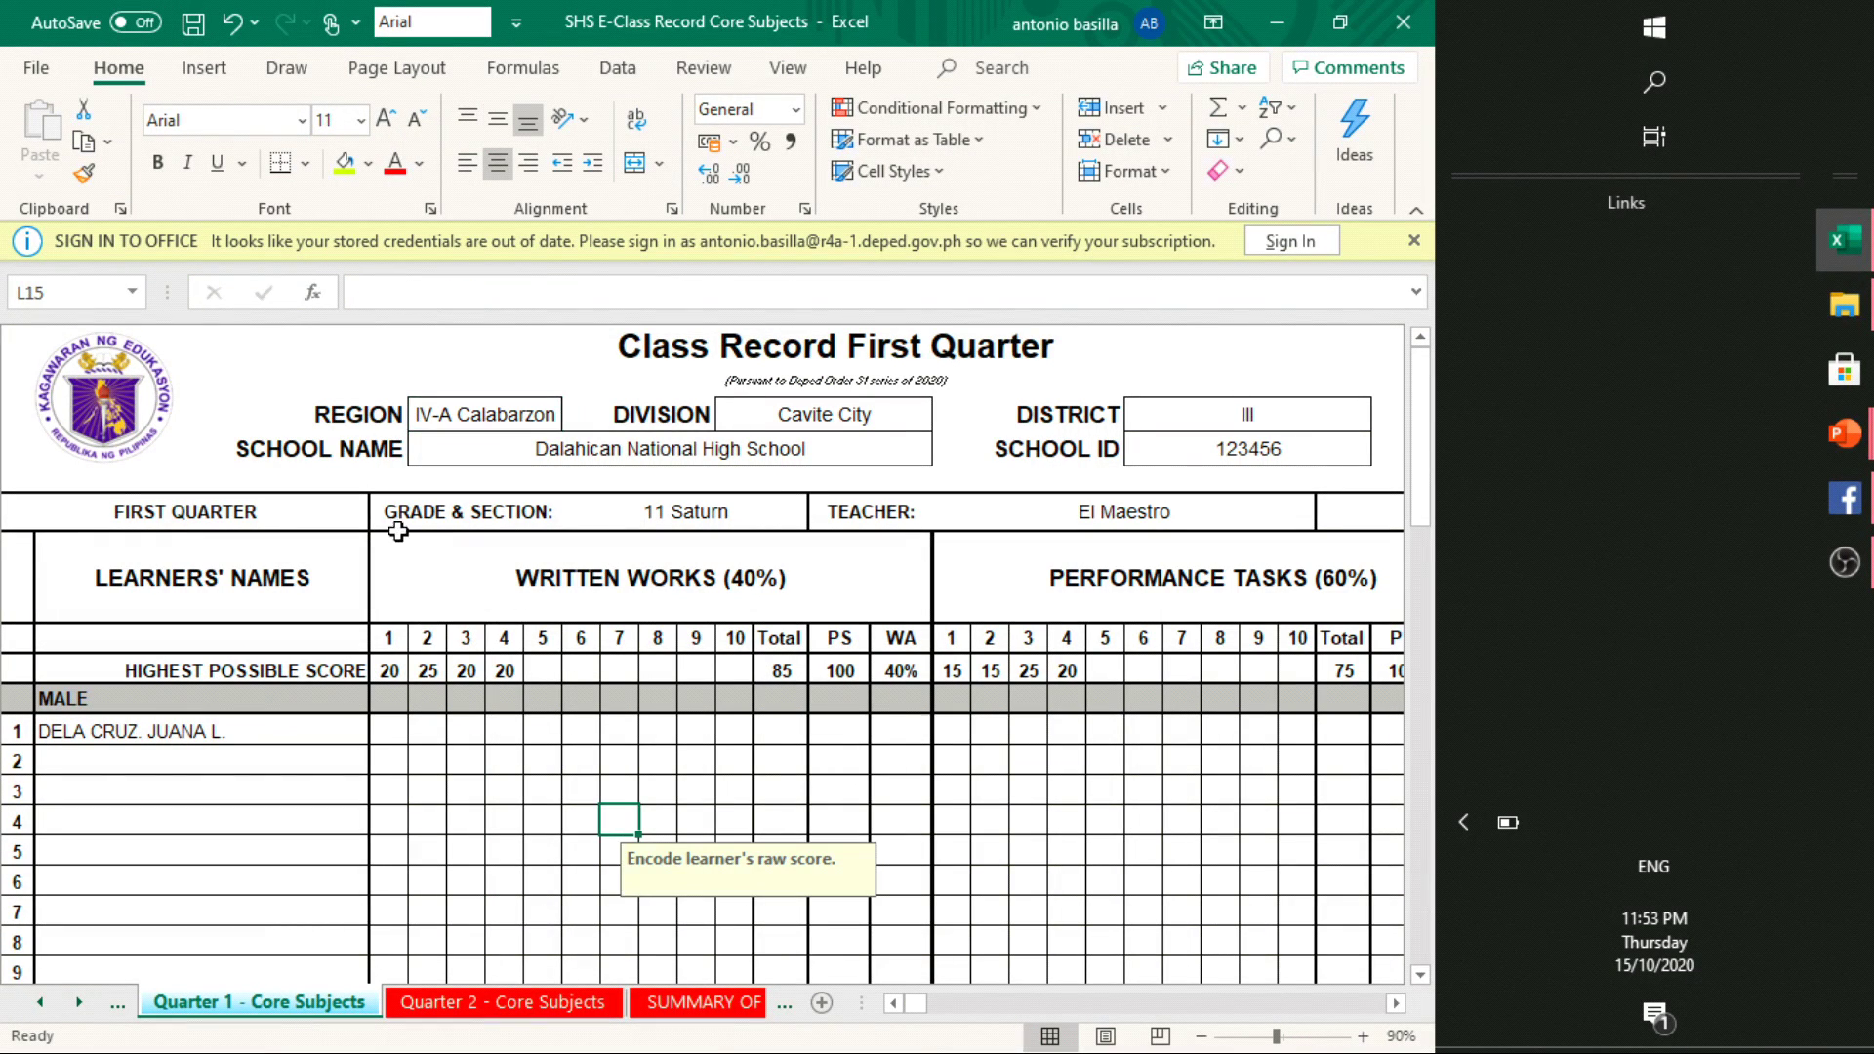
click(636, 590)
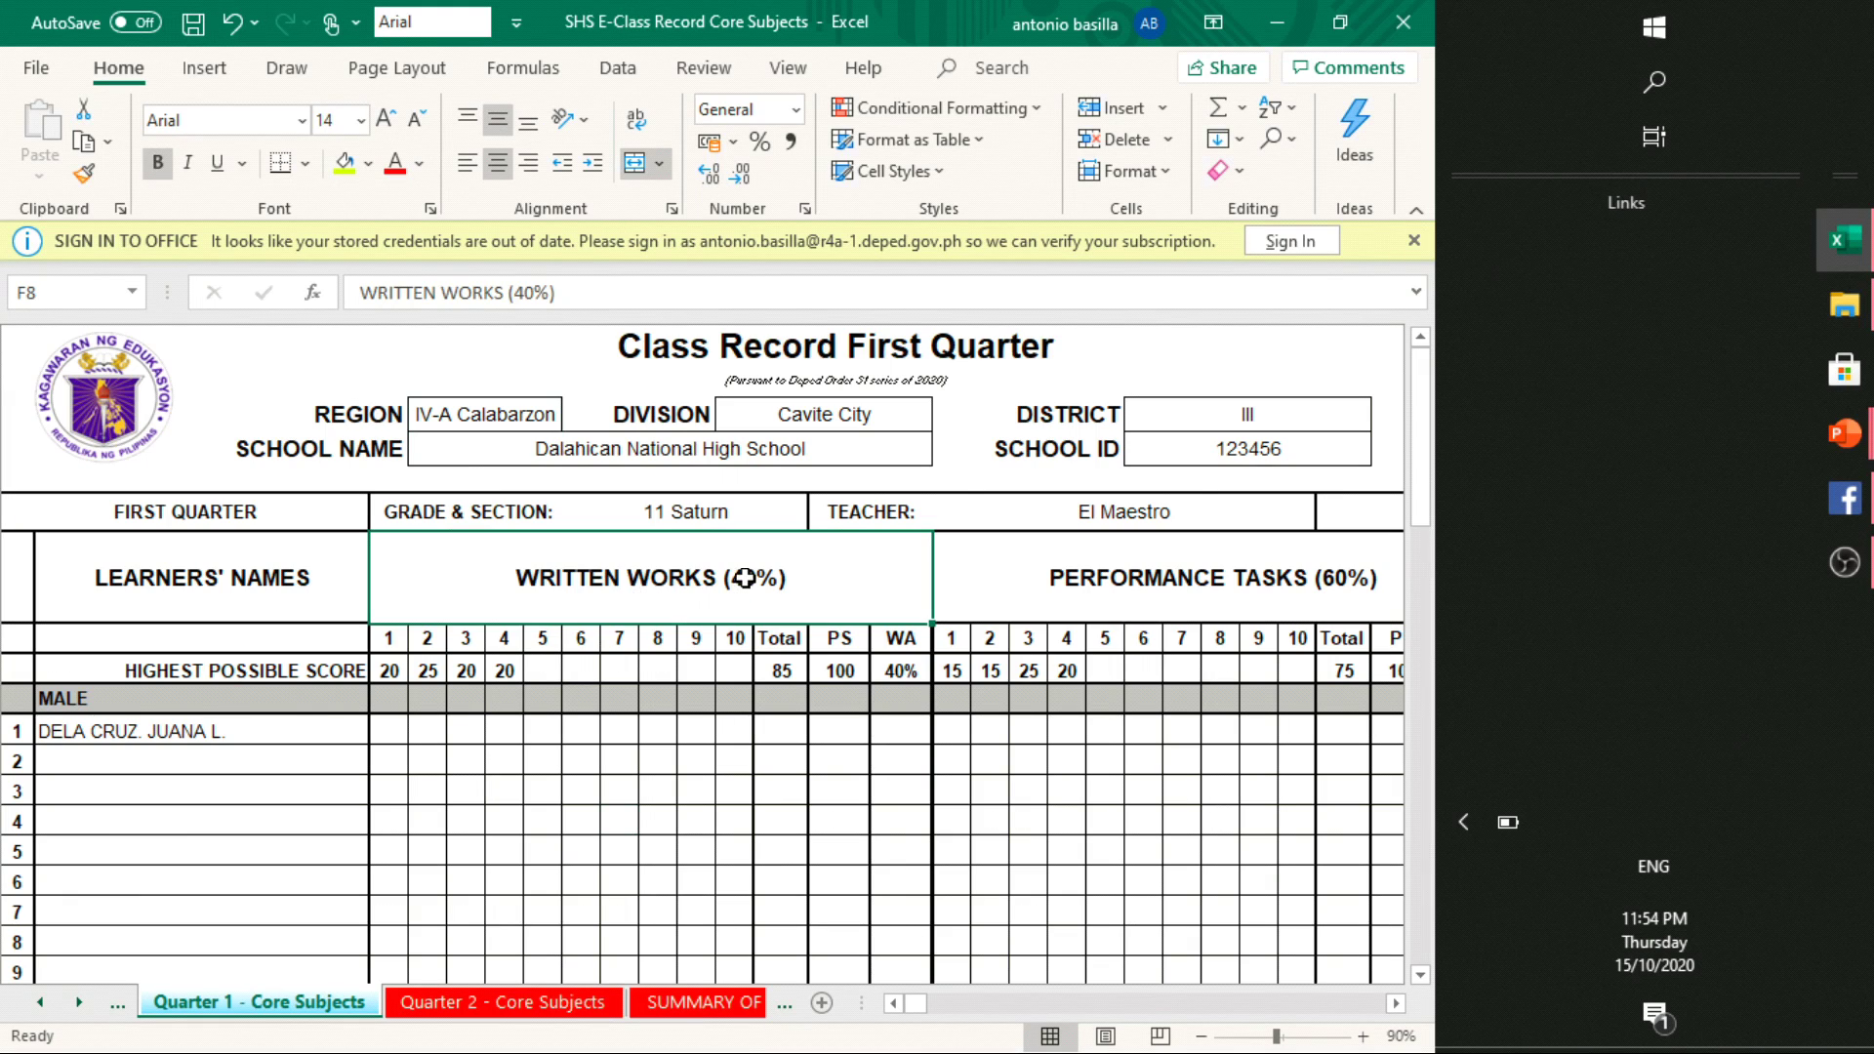
click(1340, 601)
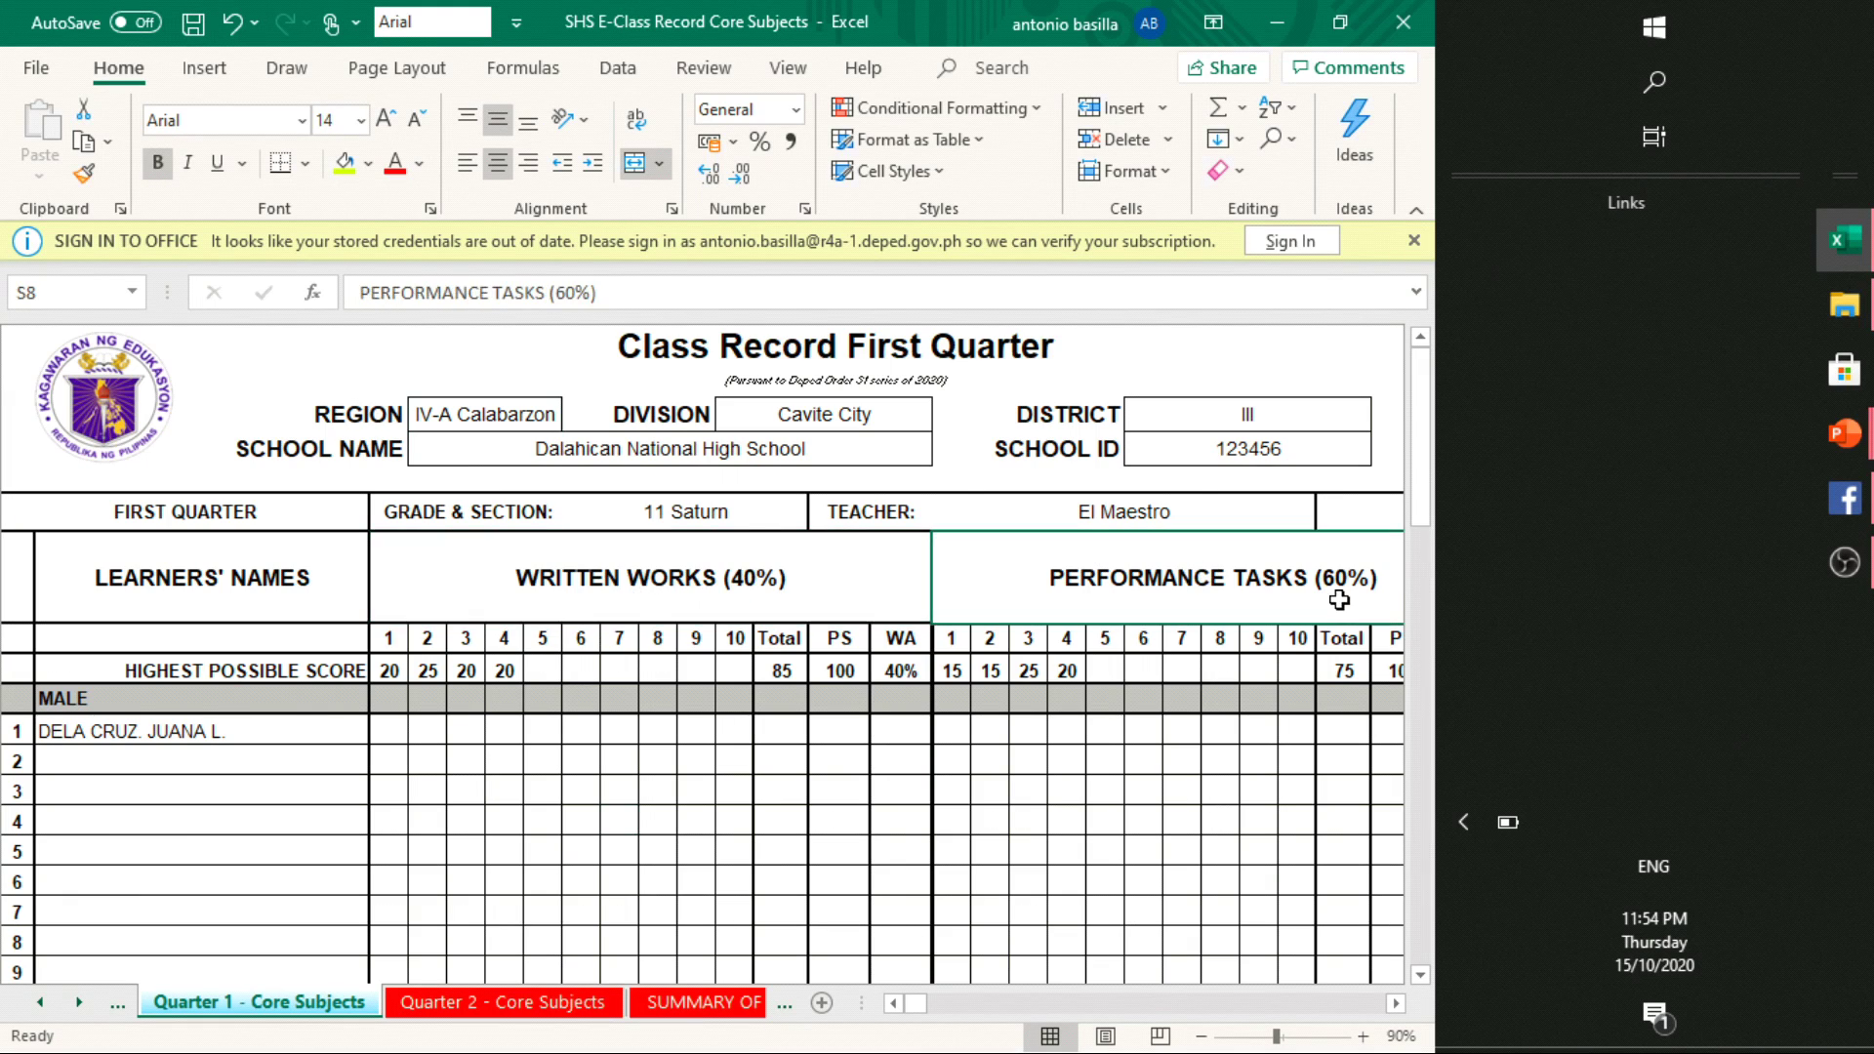
click(1206, 1039)
click(1206, 1038)
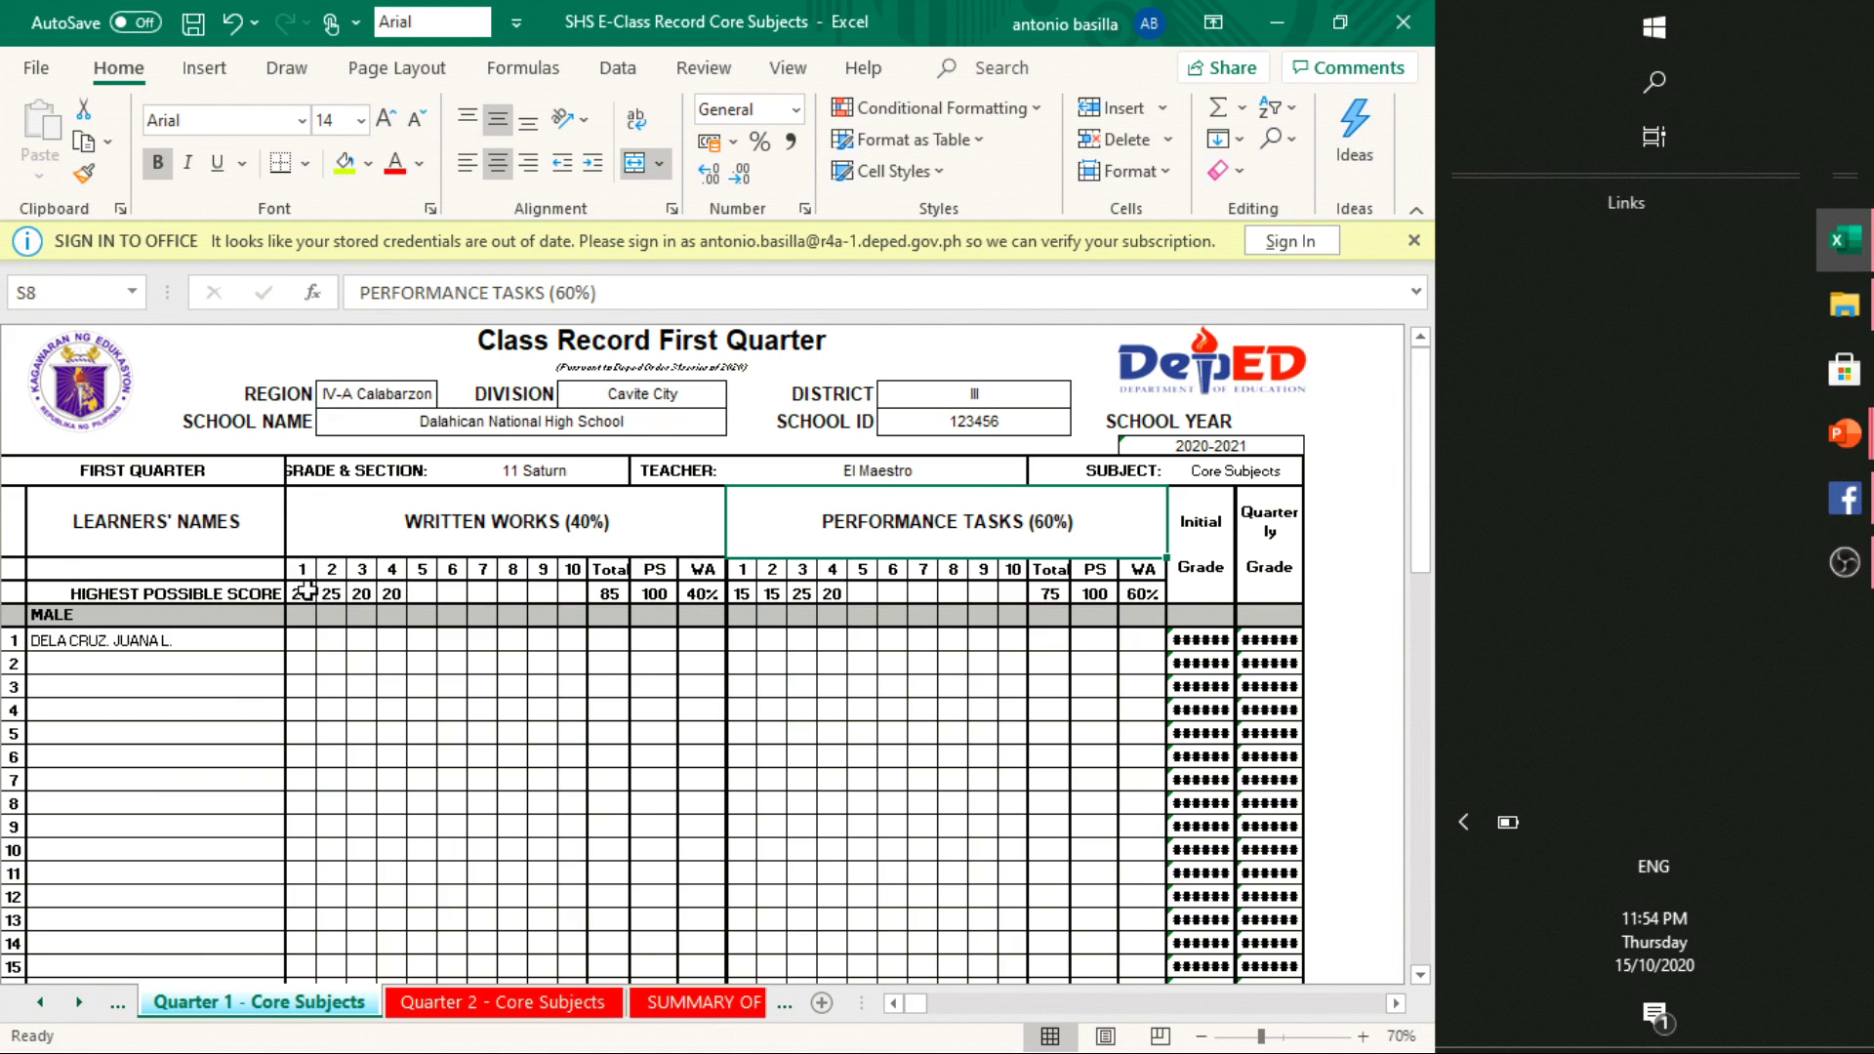
Examine the Written Works highest possible scores, along with their total, percentage score and weighted score cells
click(421, 592)
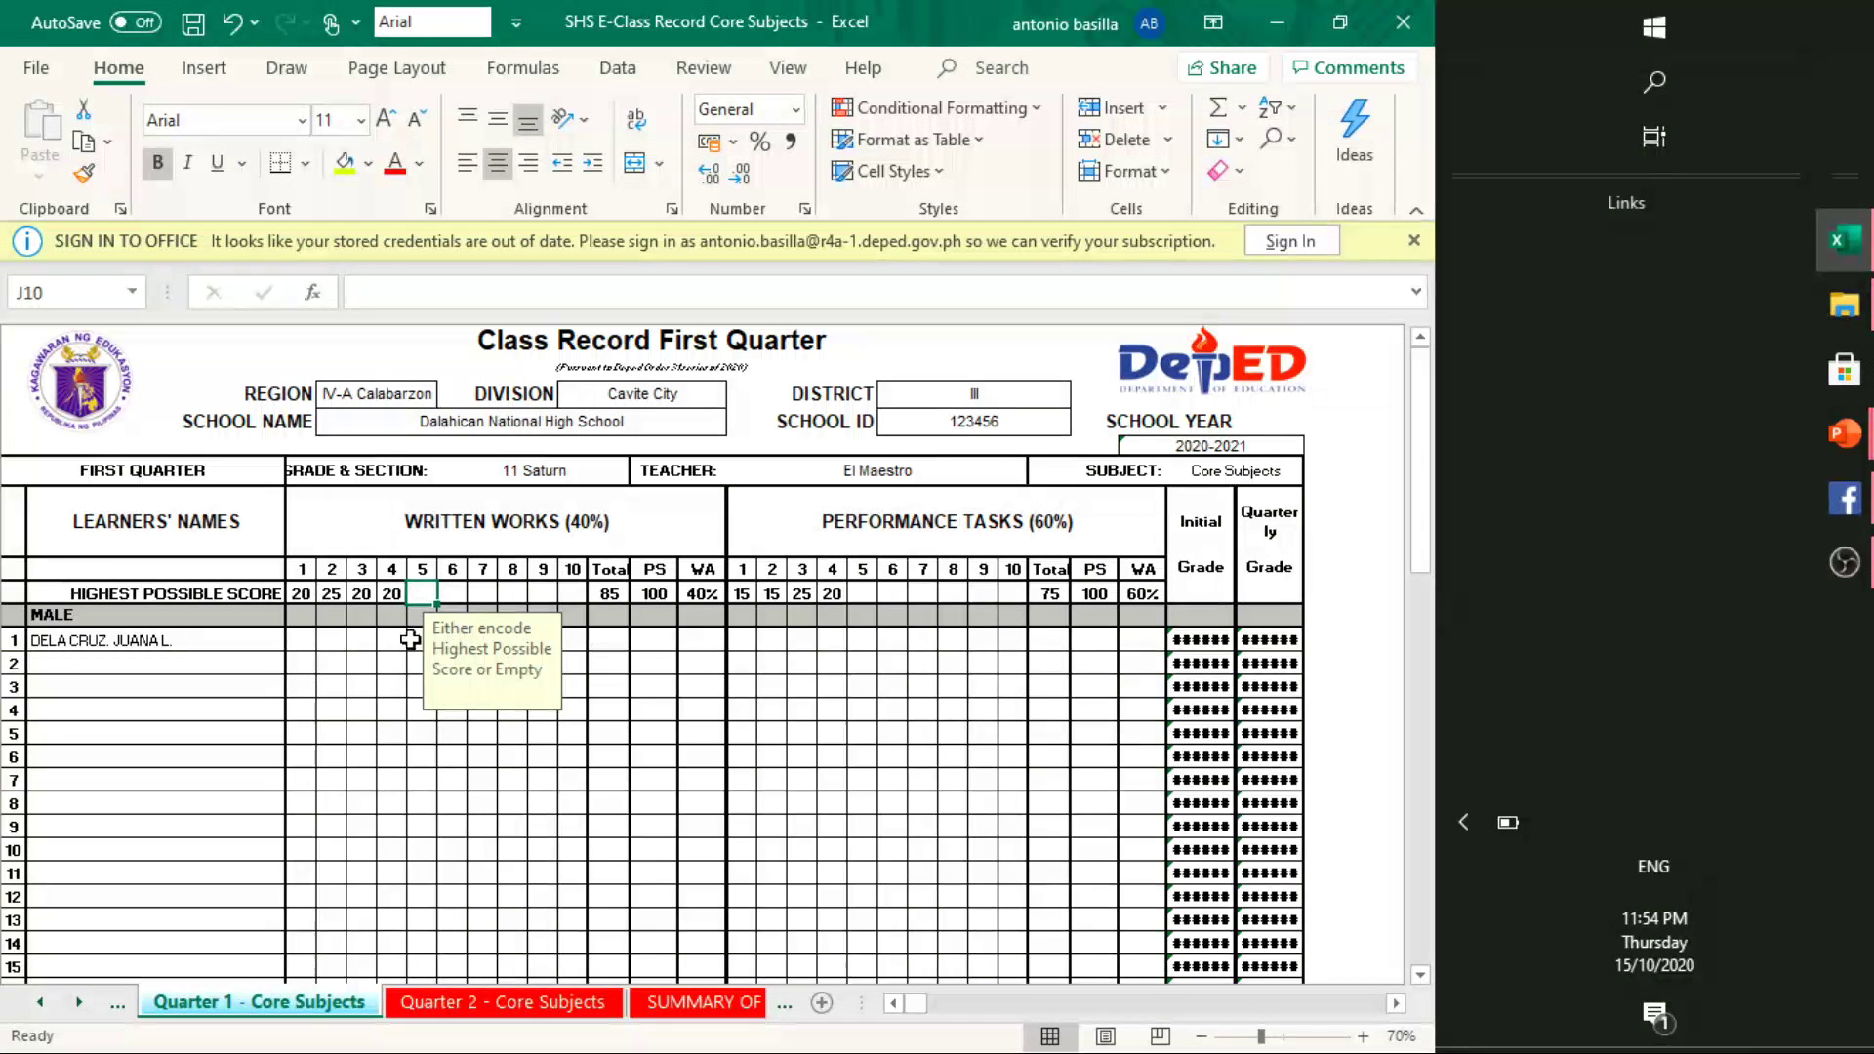
click(302, 594)
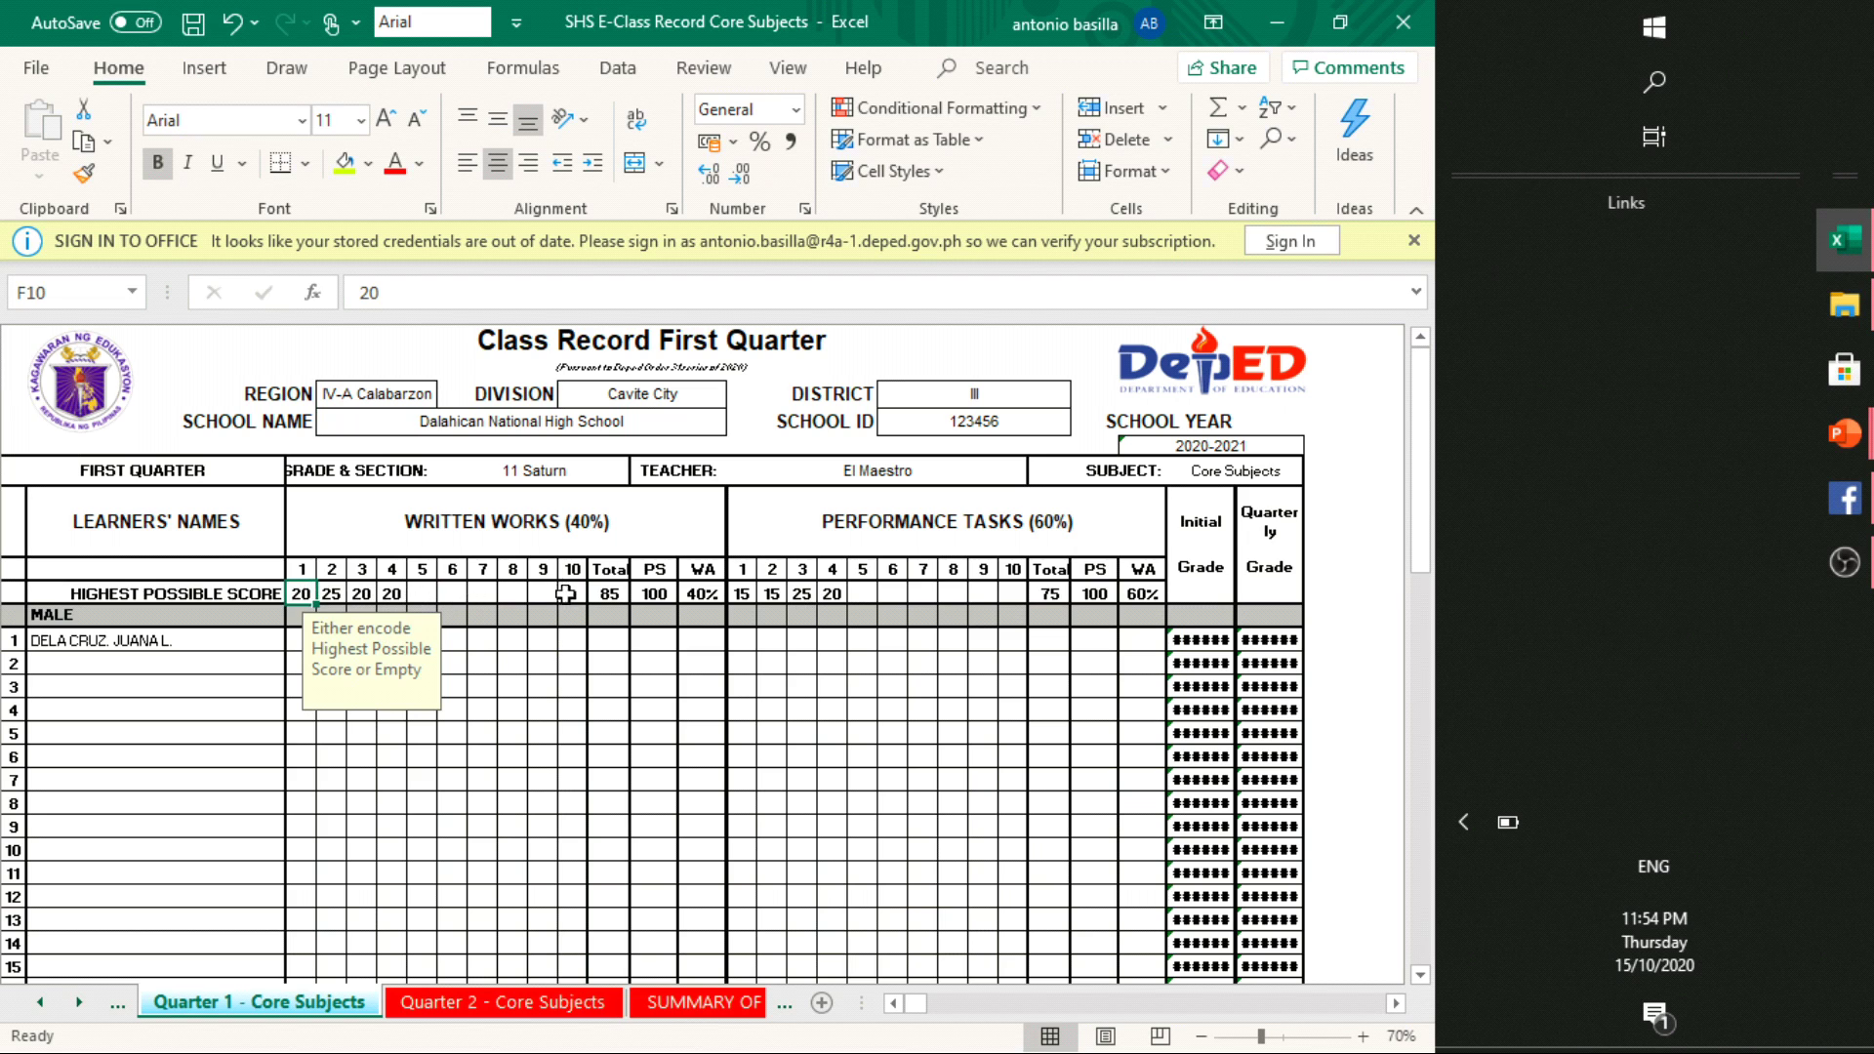
click(485, 659)
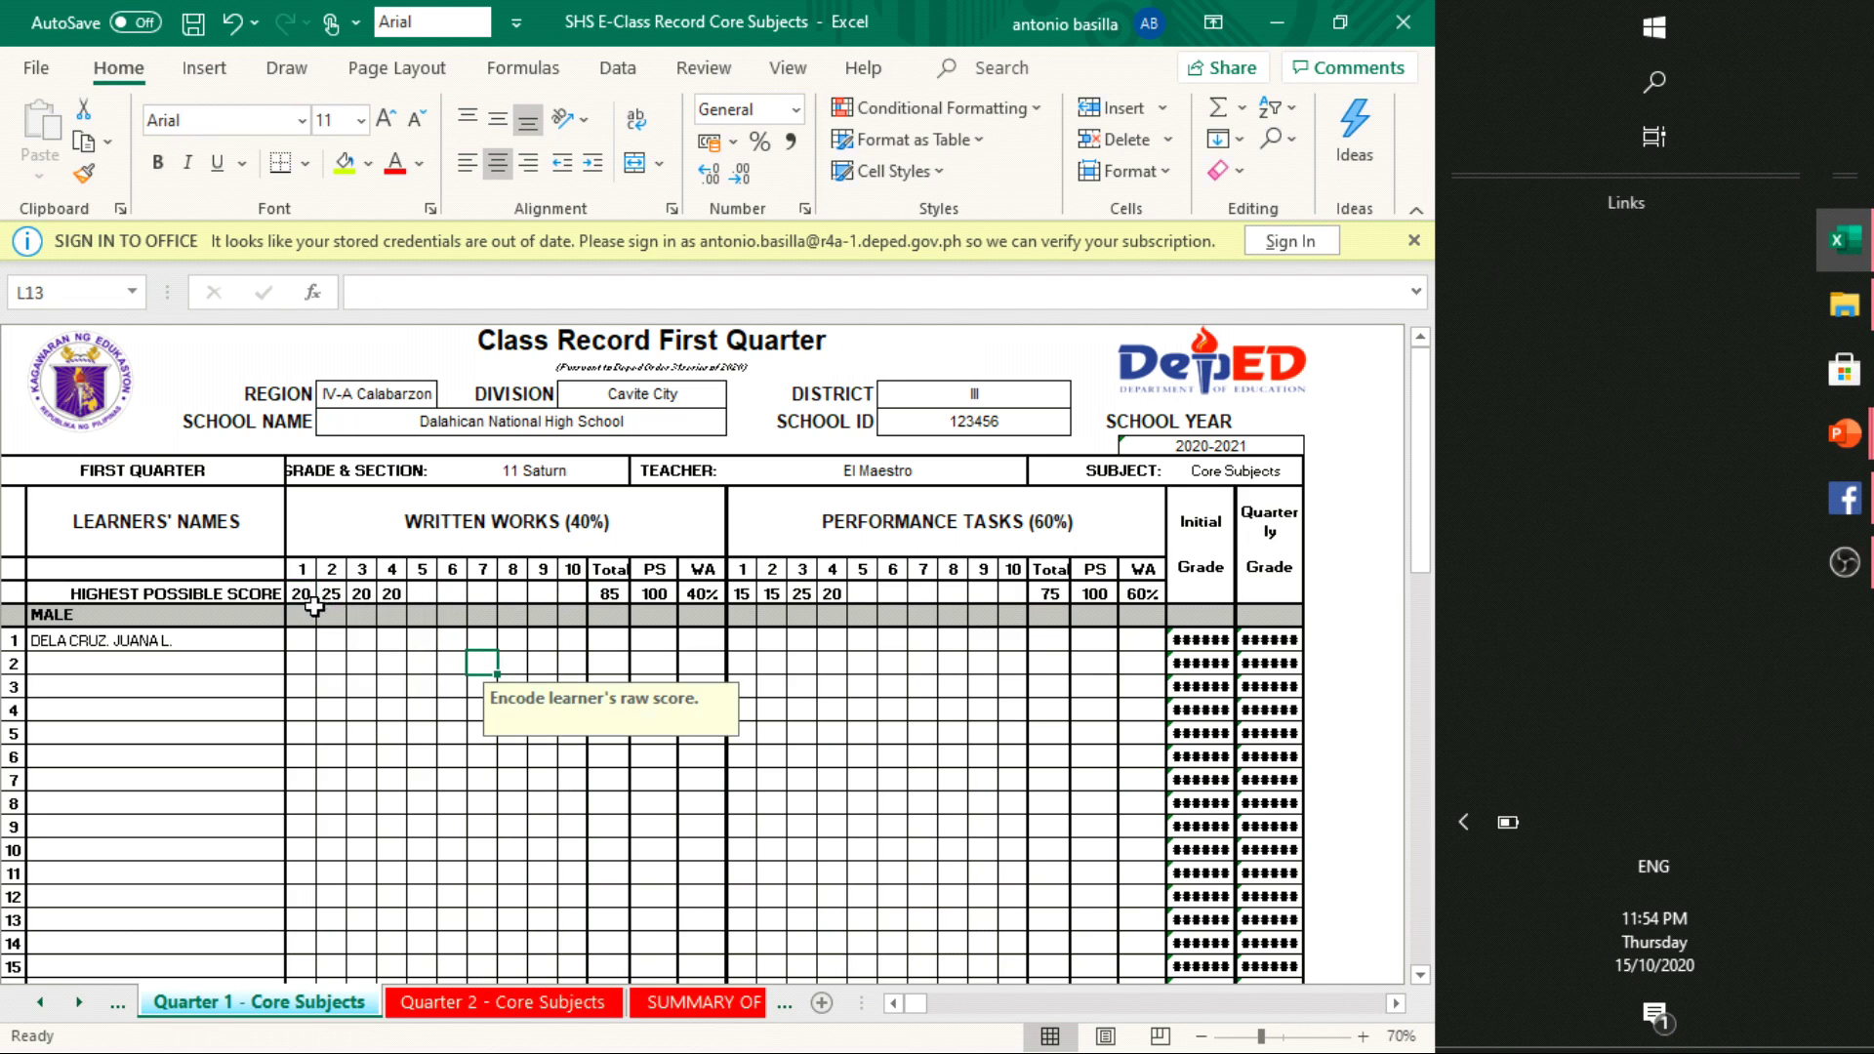
click(611, 592)
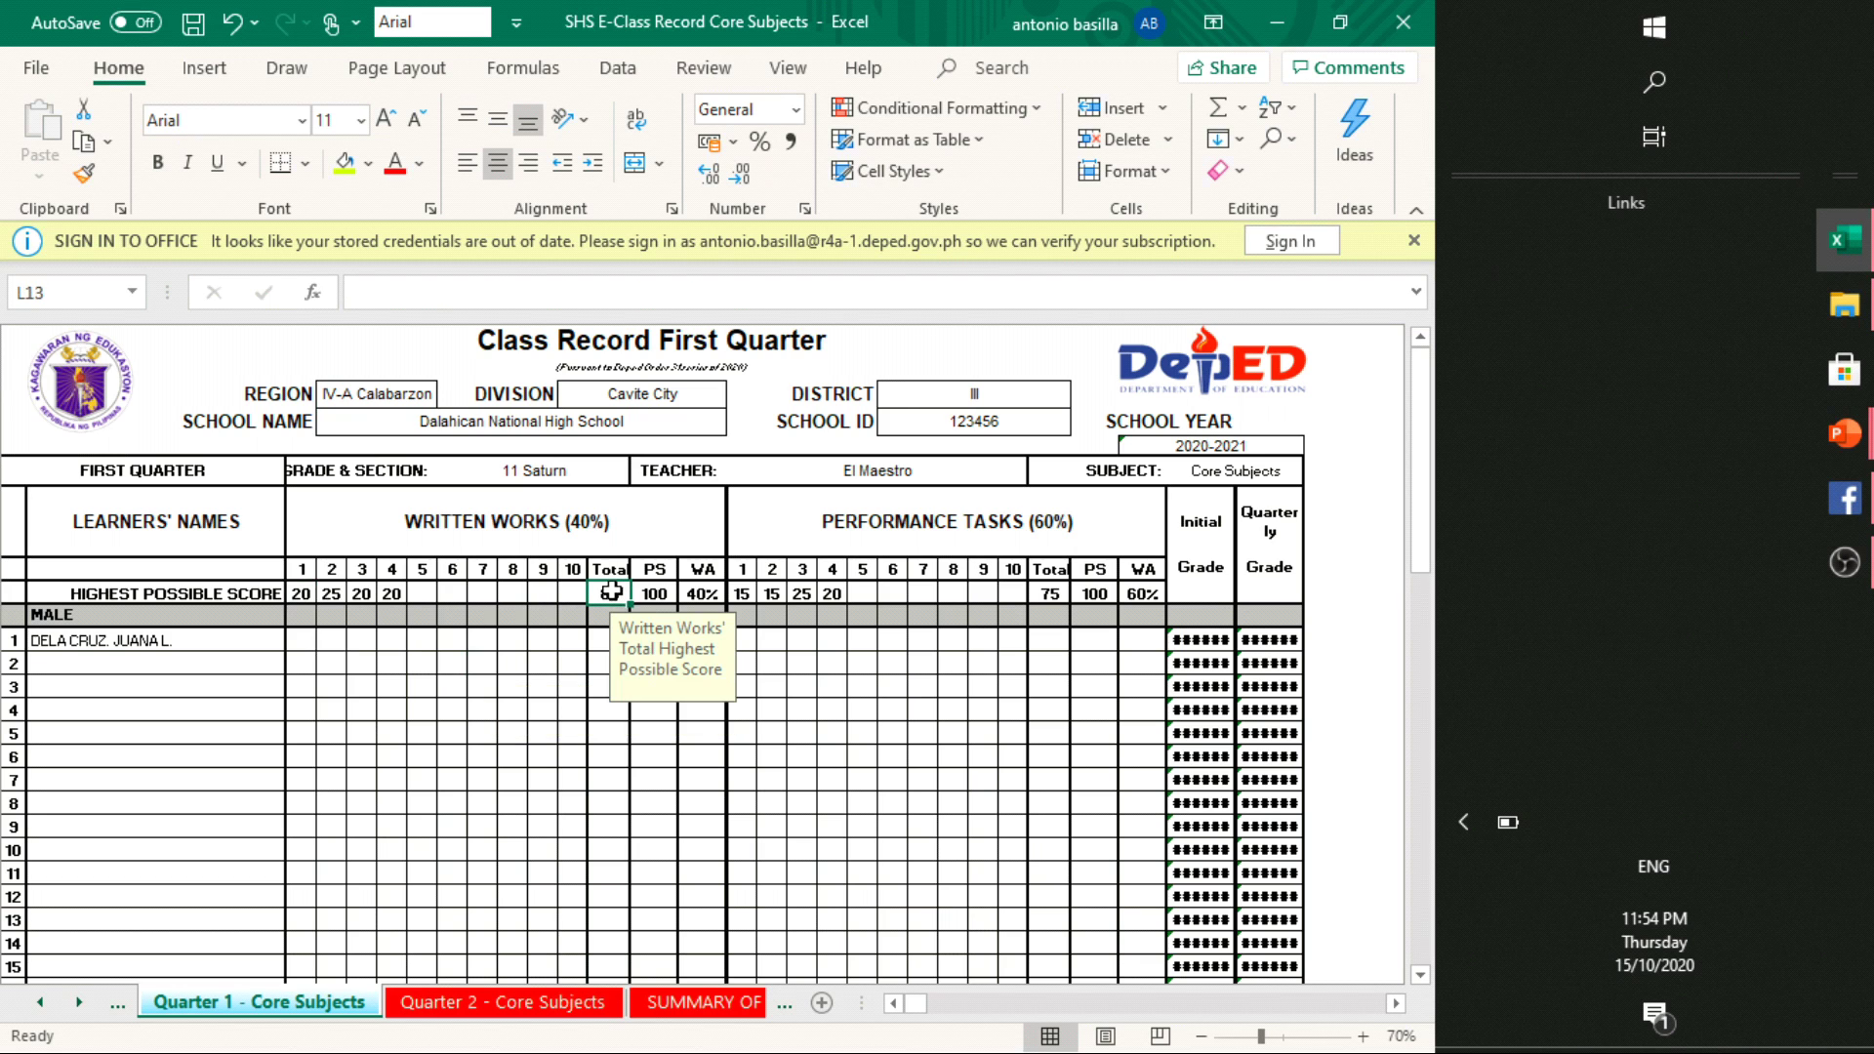
click(667, 590)
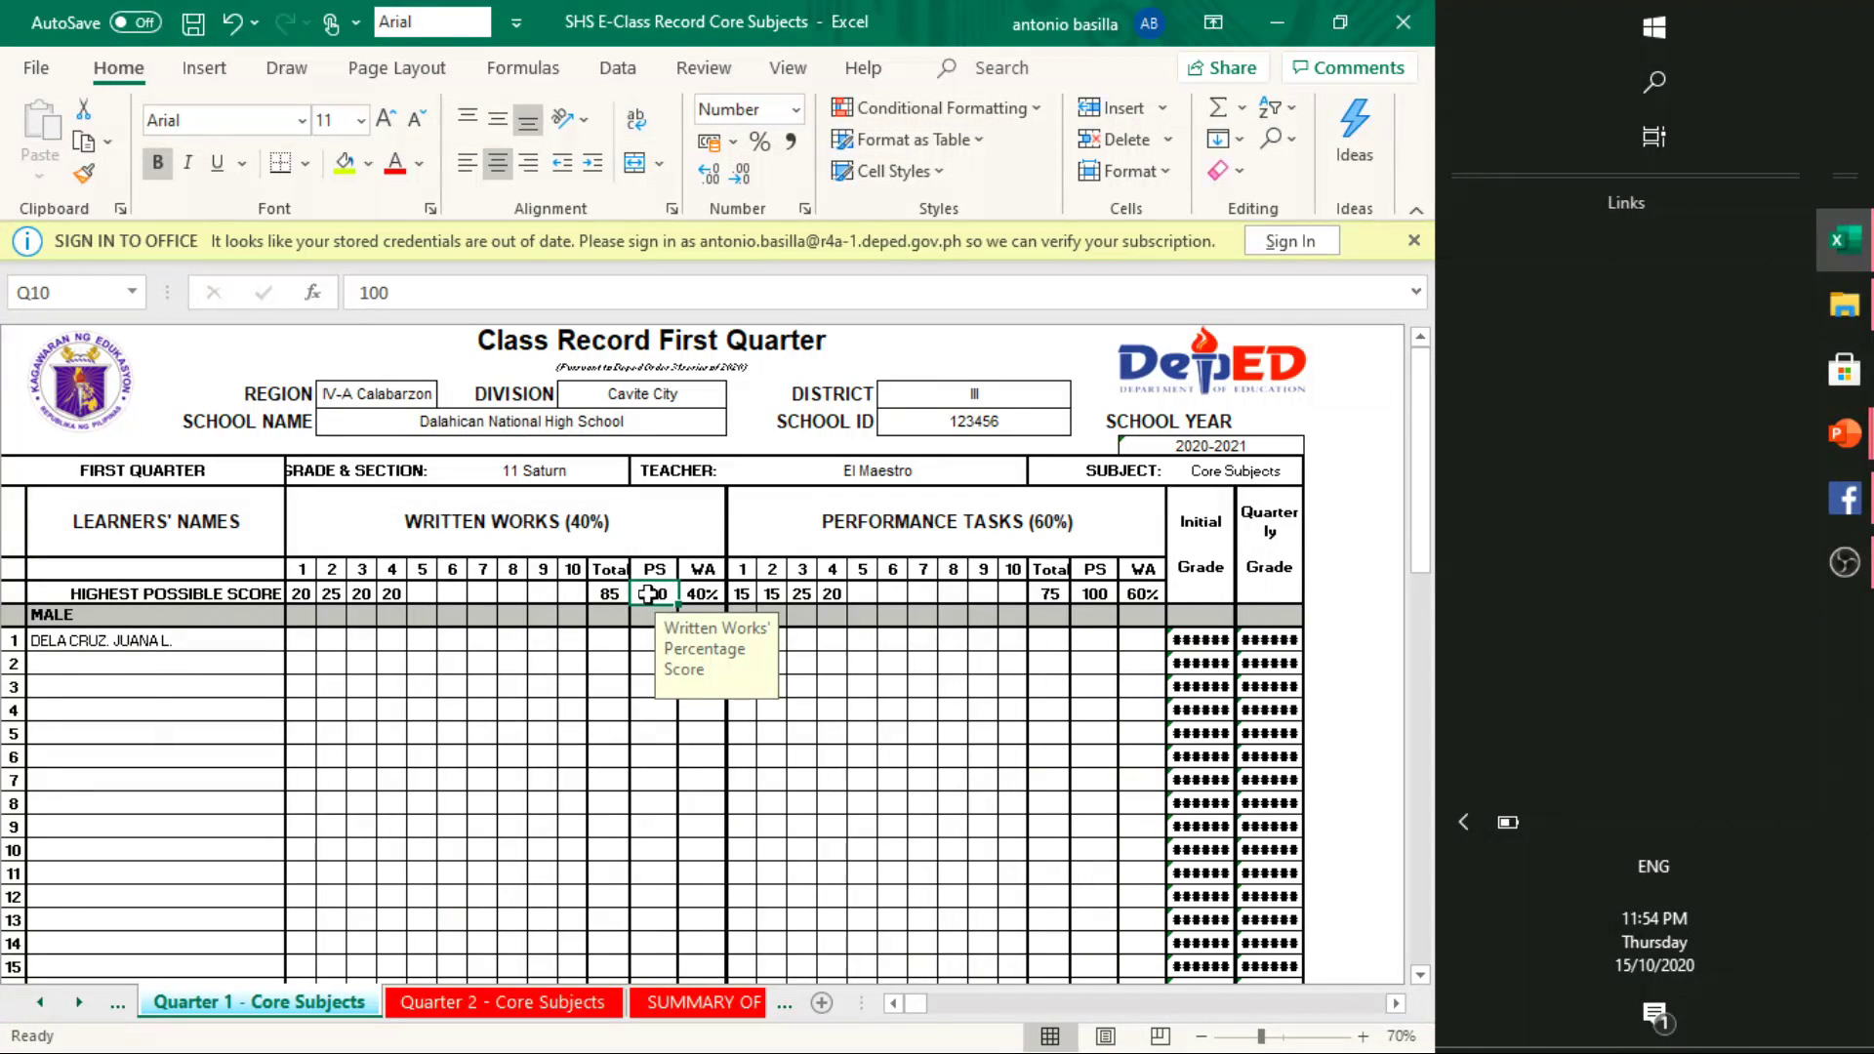
click(597, 680)
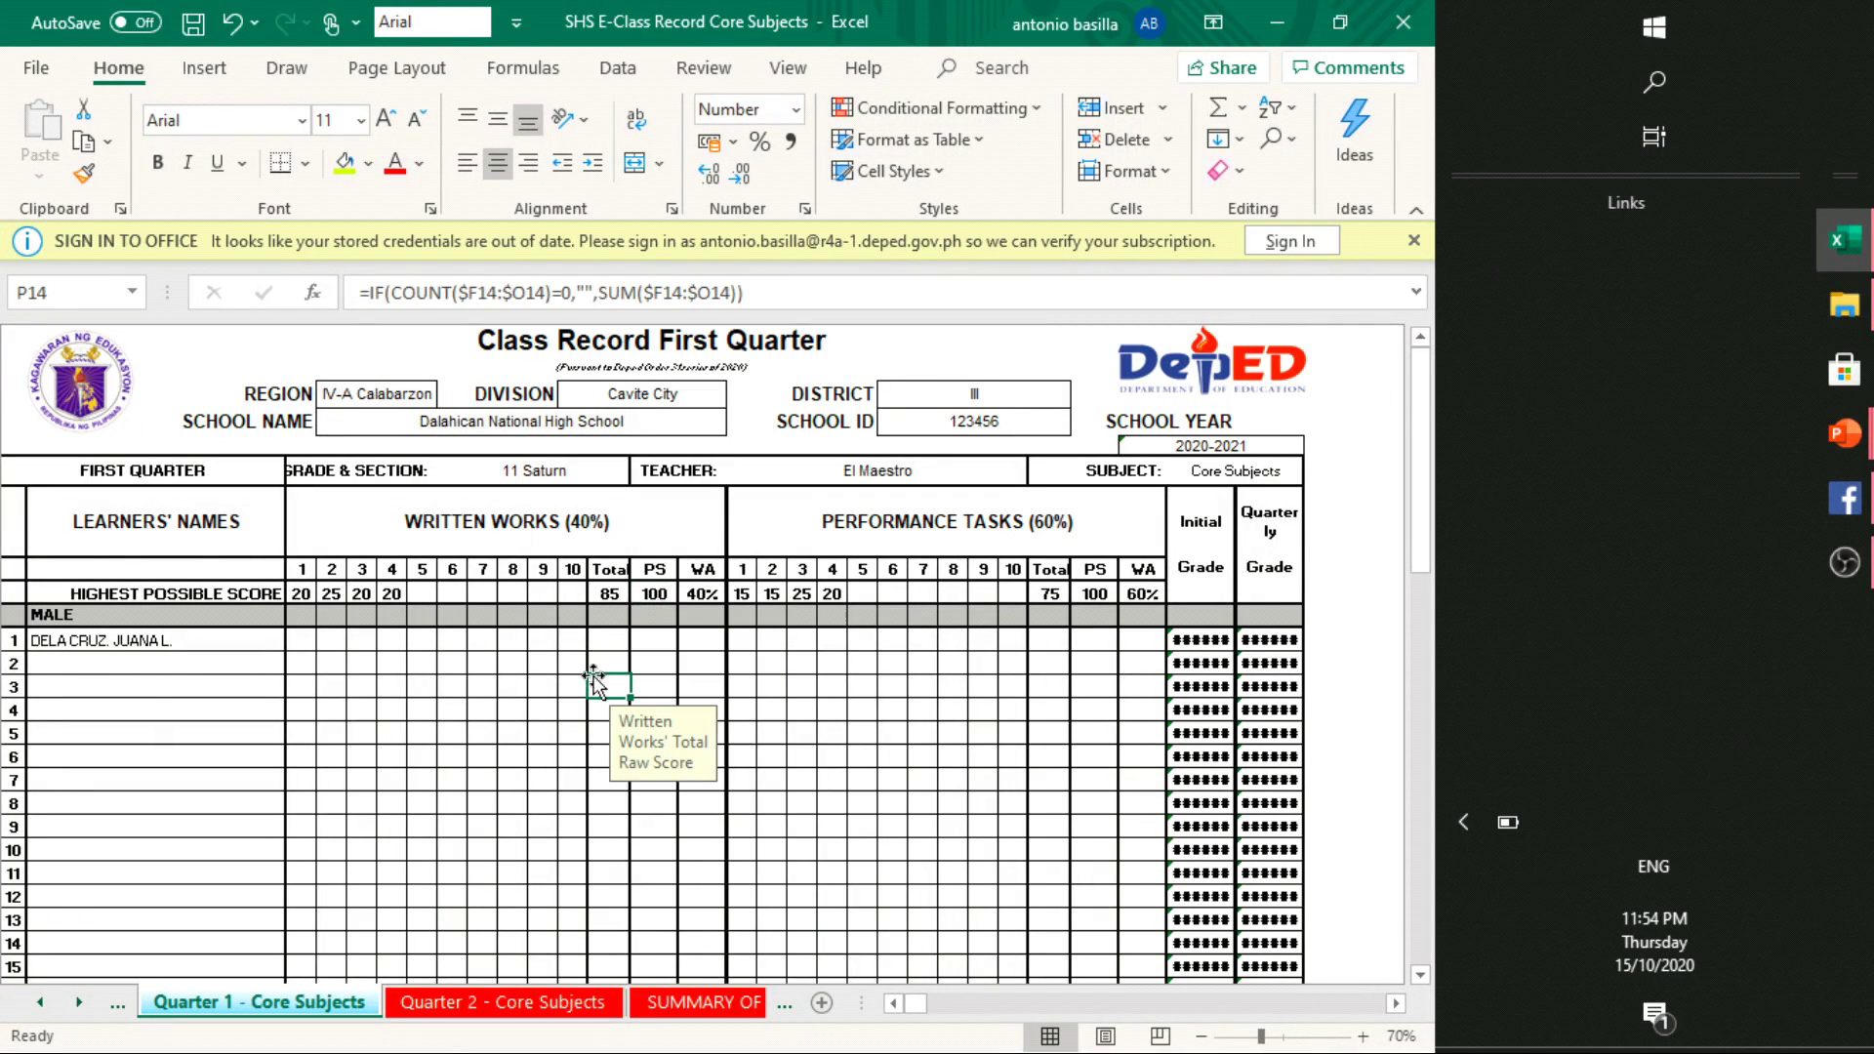
click(704, 595)
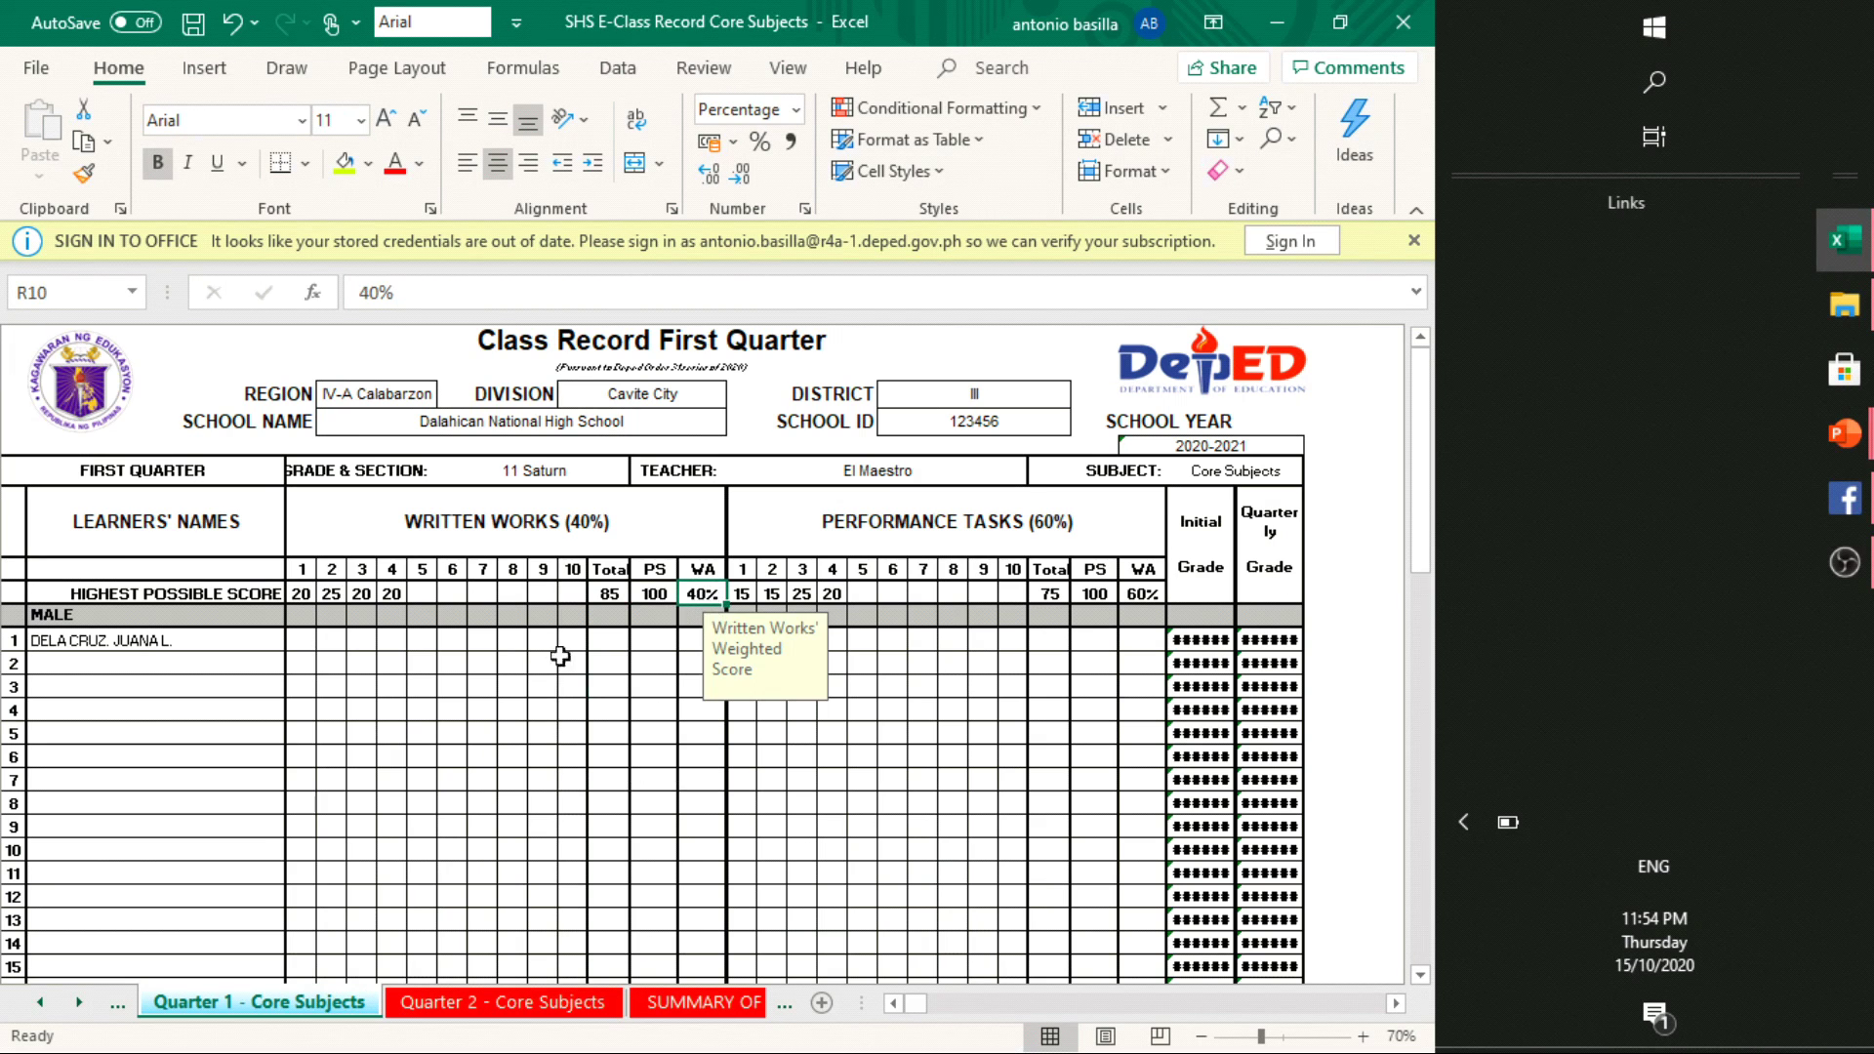
click(670, 783)
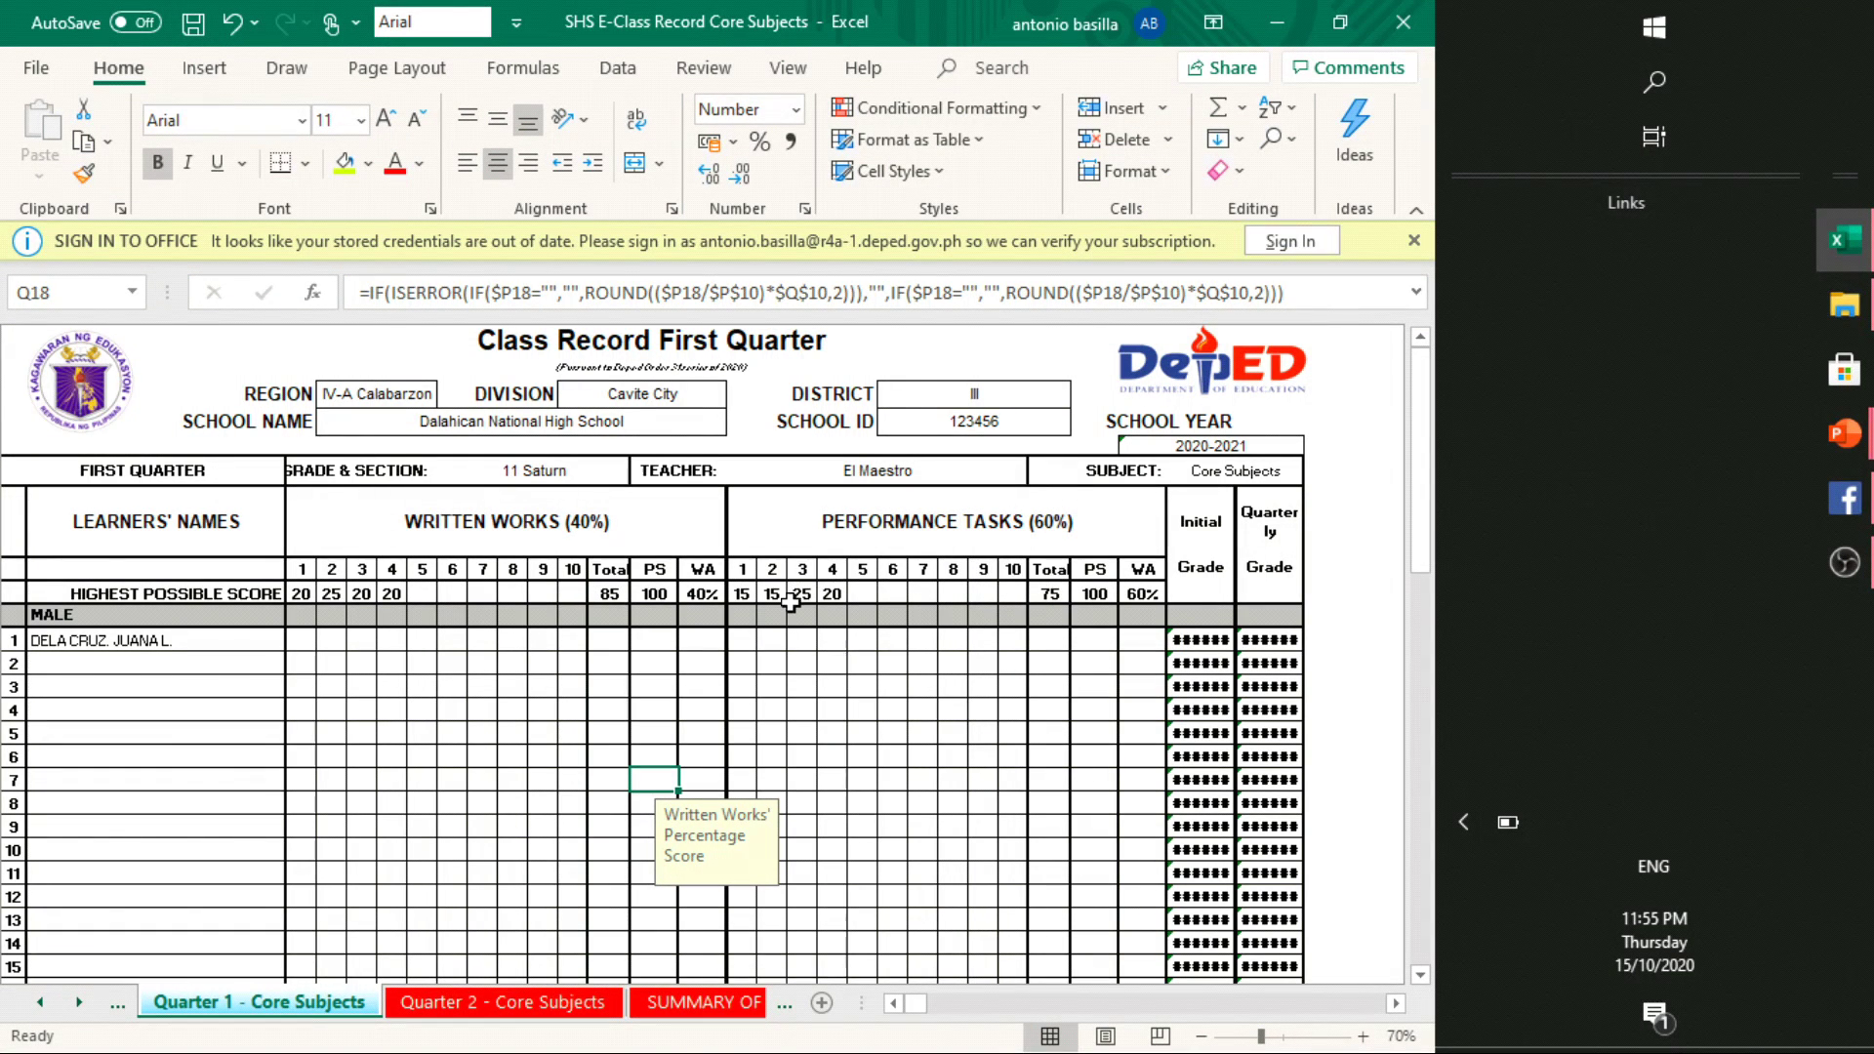
Inspect the total, percentage score and weighted score cells in the Performance Tasks highest possible score row
click(1057, 594)
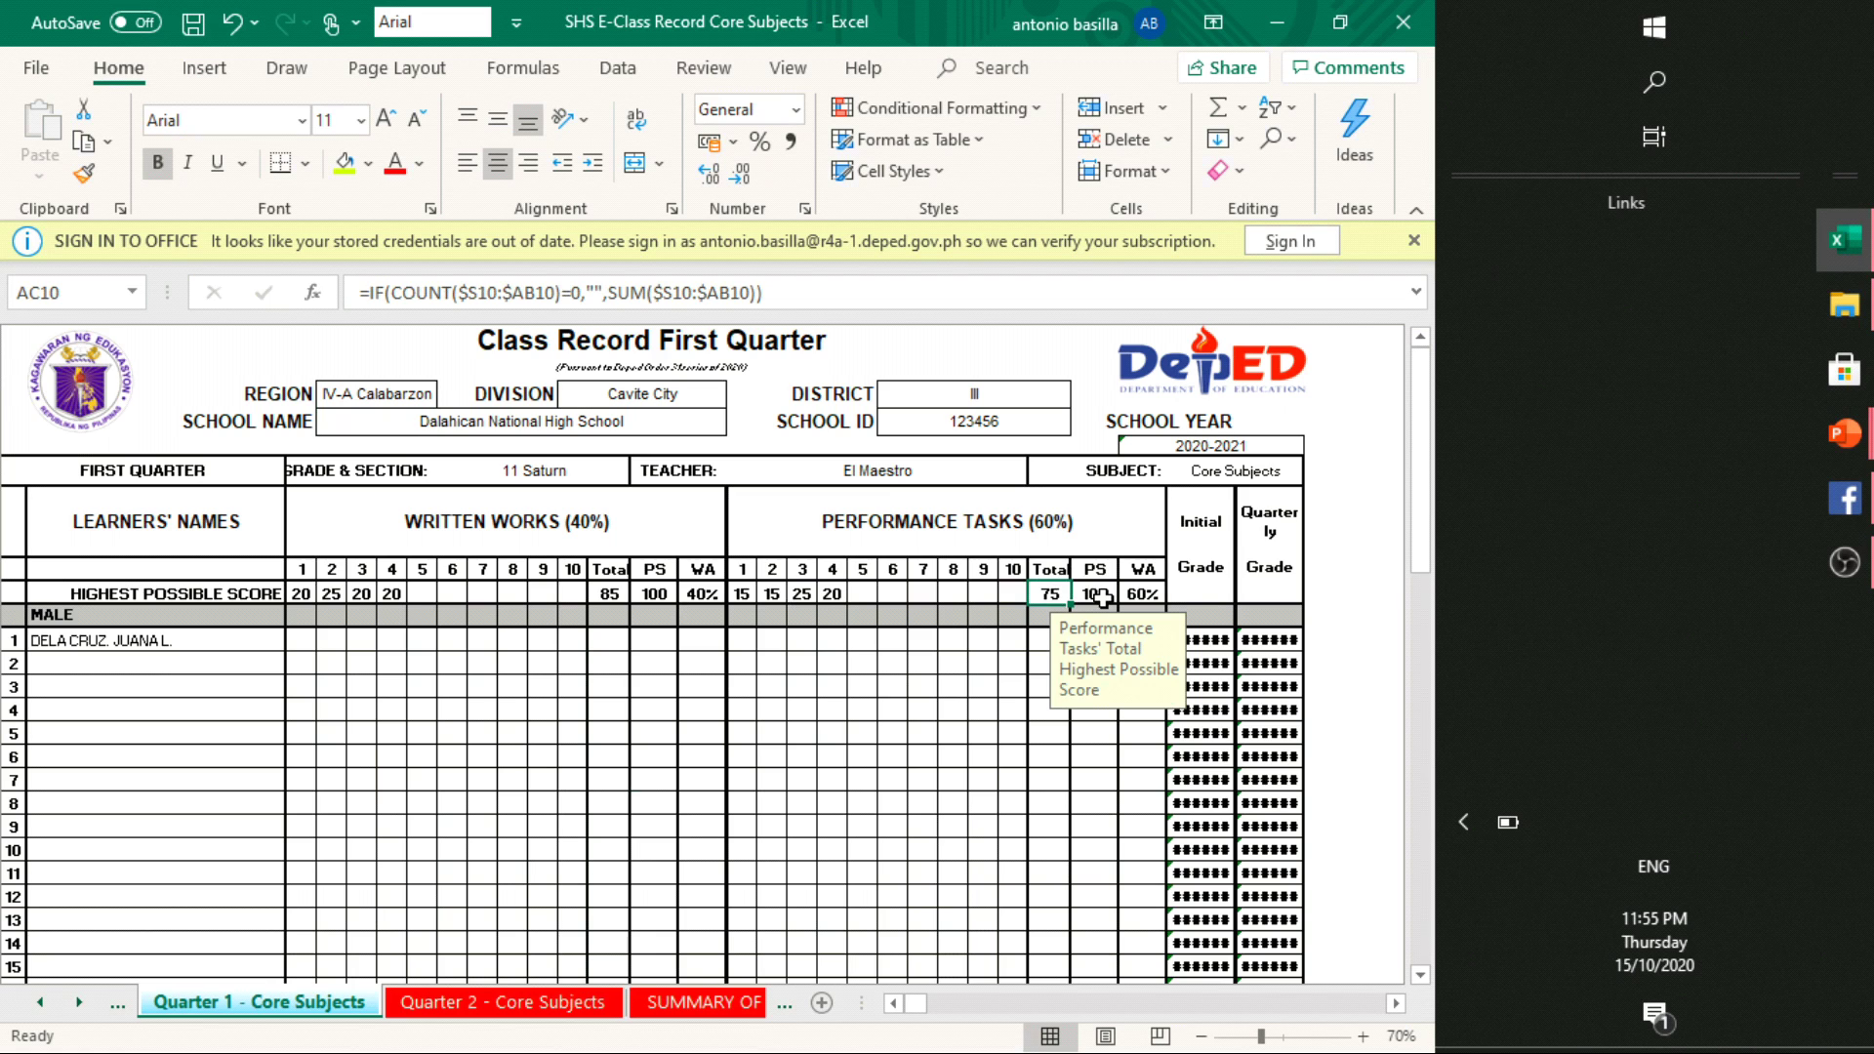
click(1095, 594)
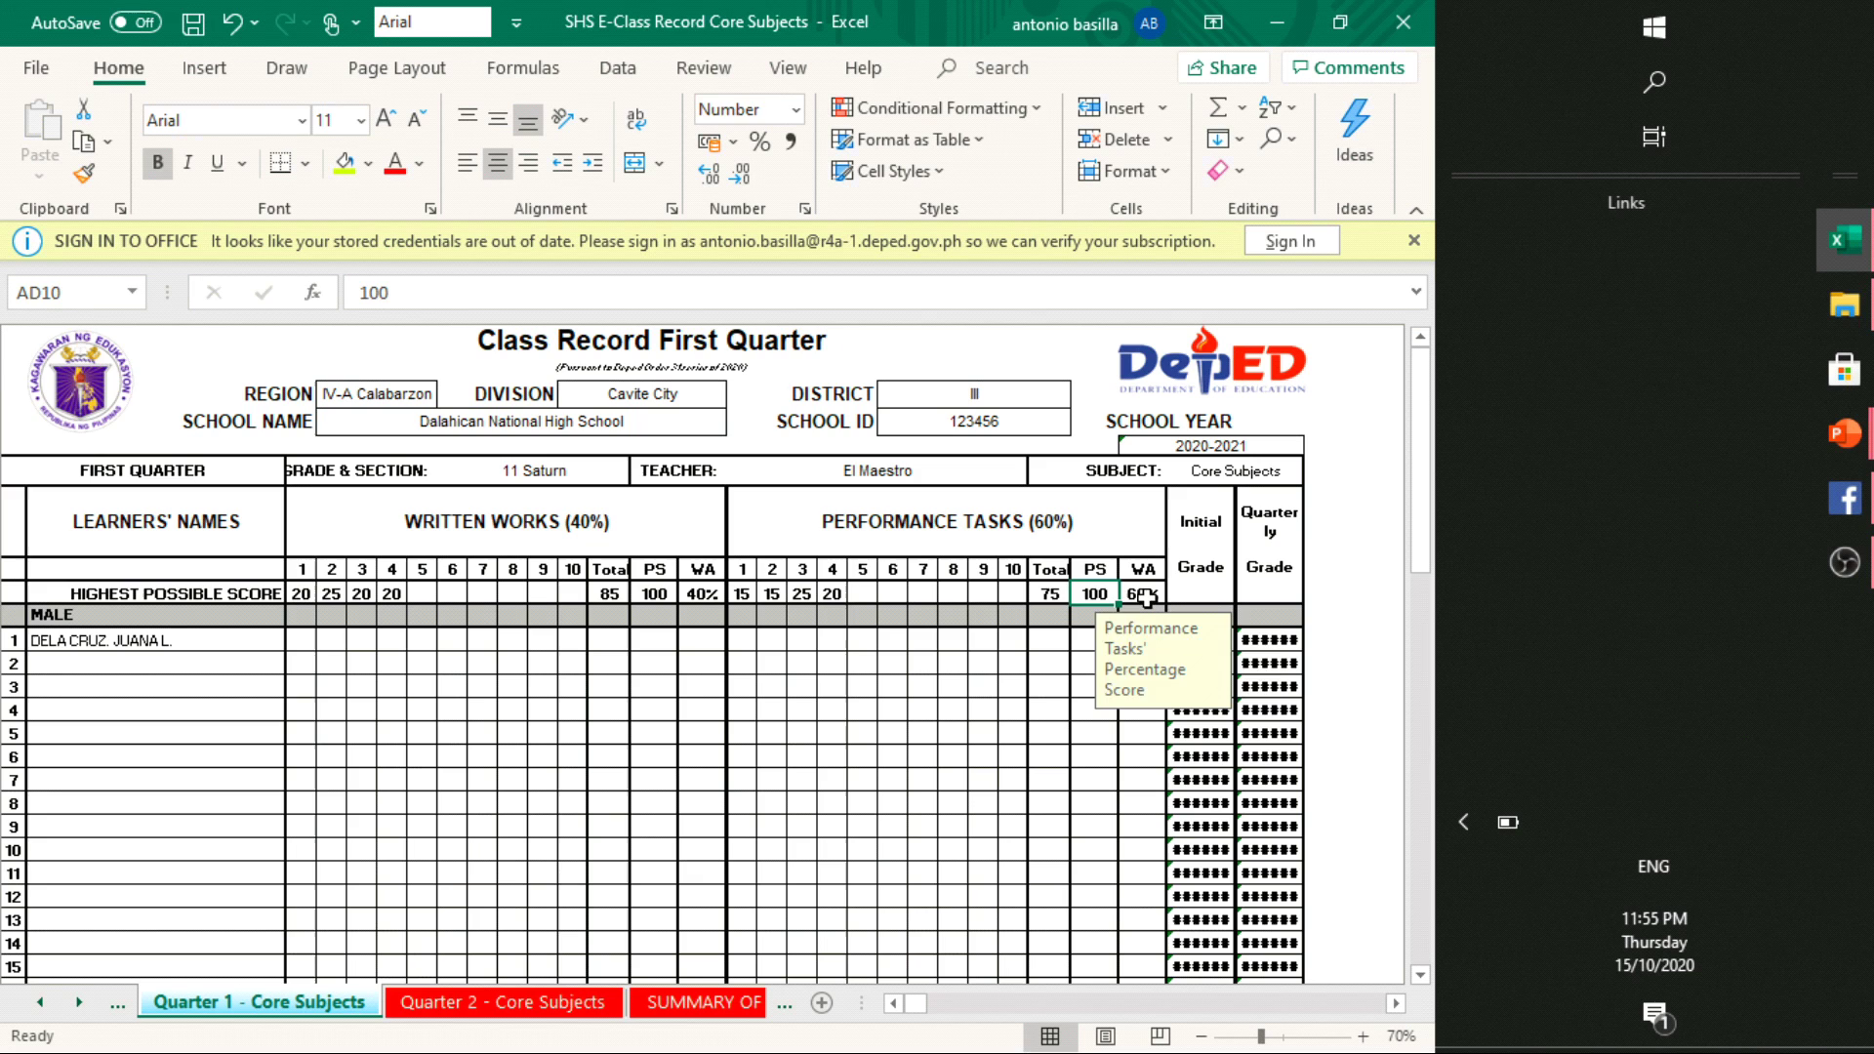
click(1146, 597)
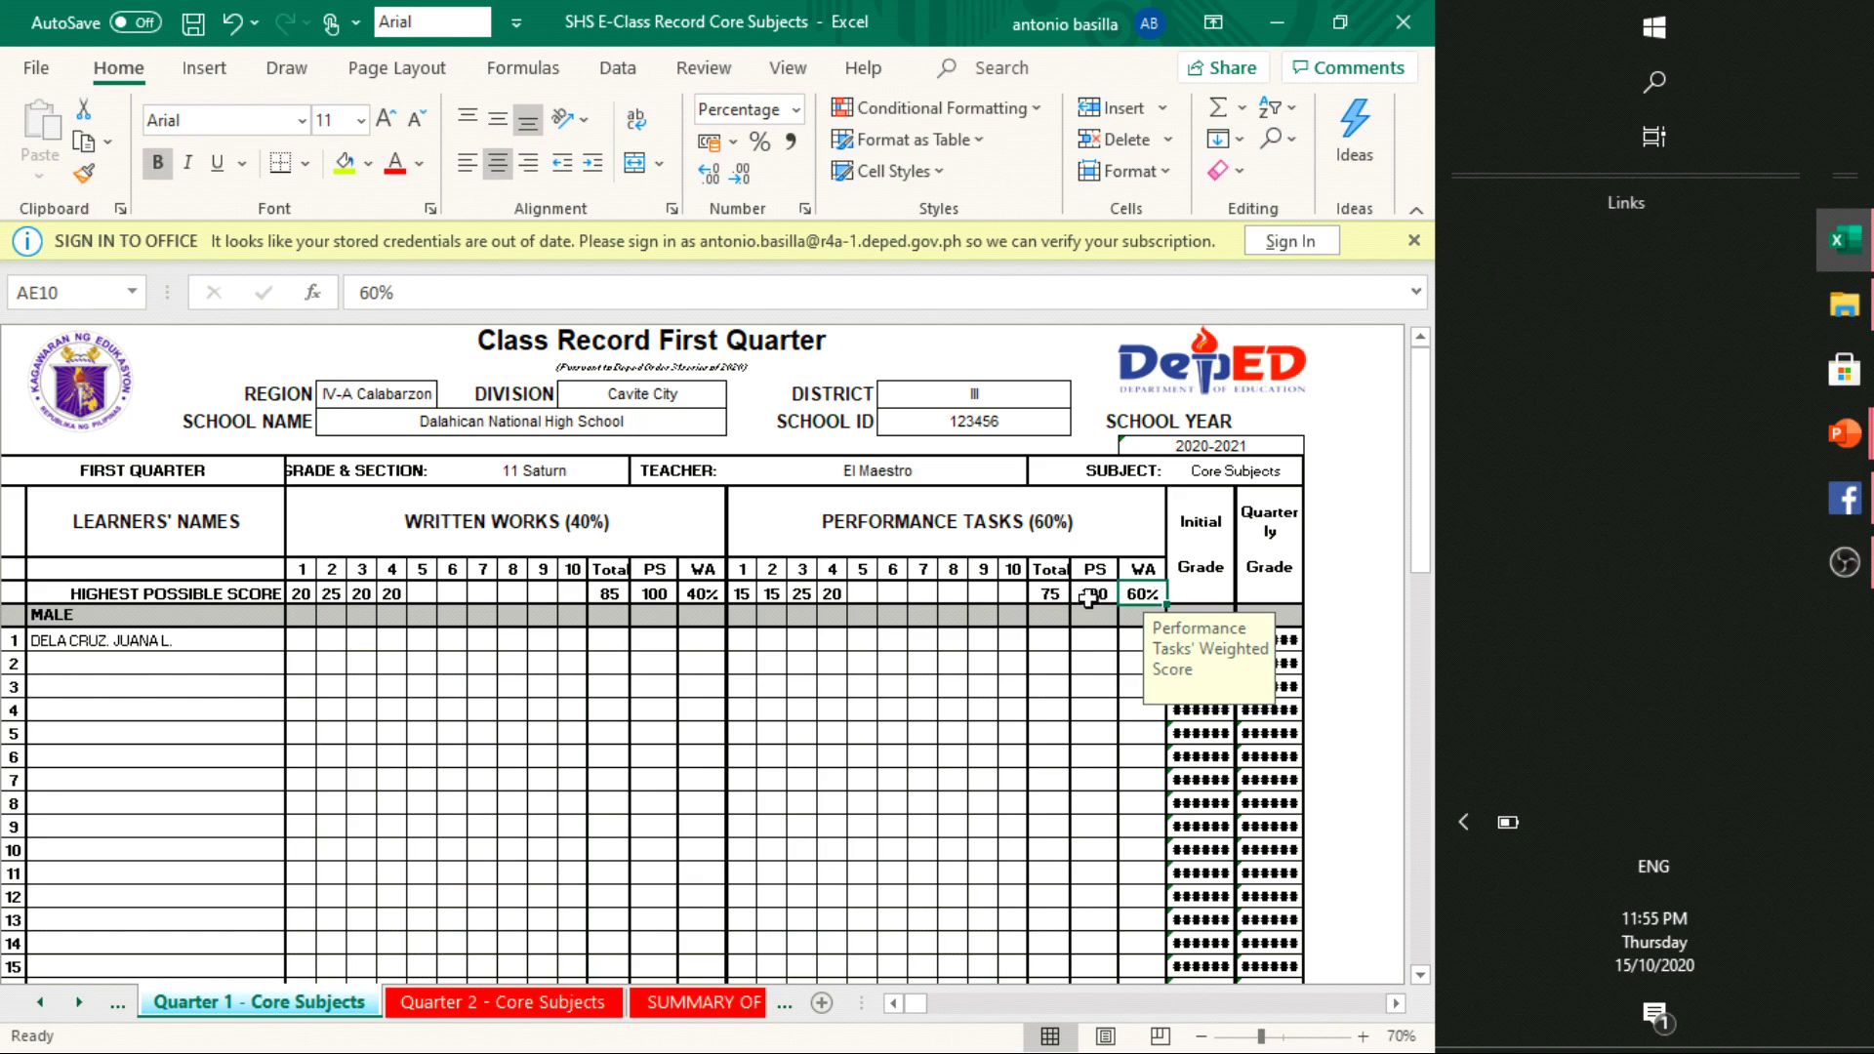
Compare the total and weighted score cells of Written Works and Performance Tasks in the highest possible score row
click(607, 597)
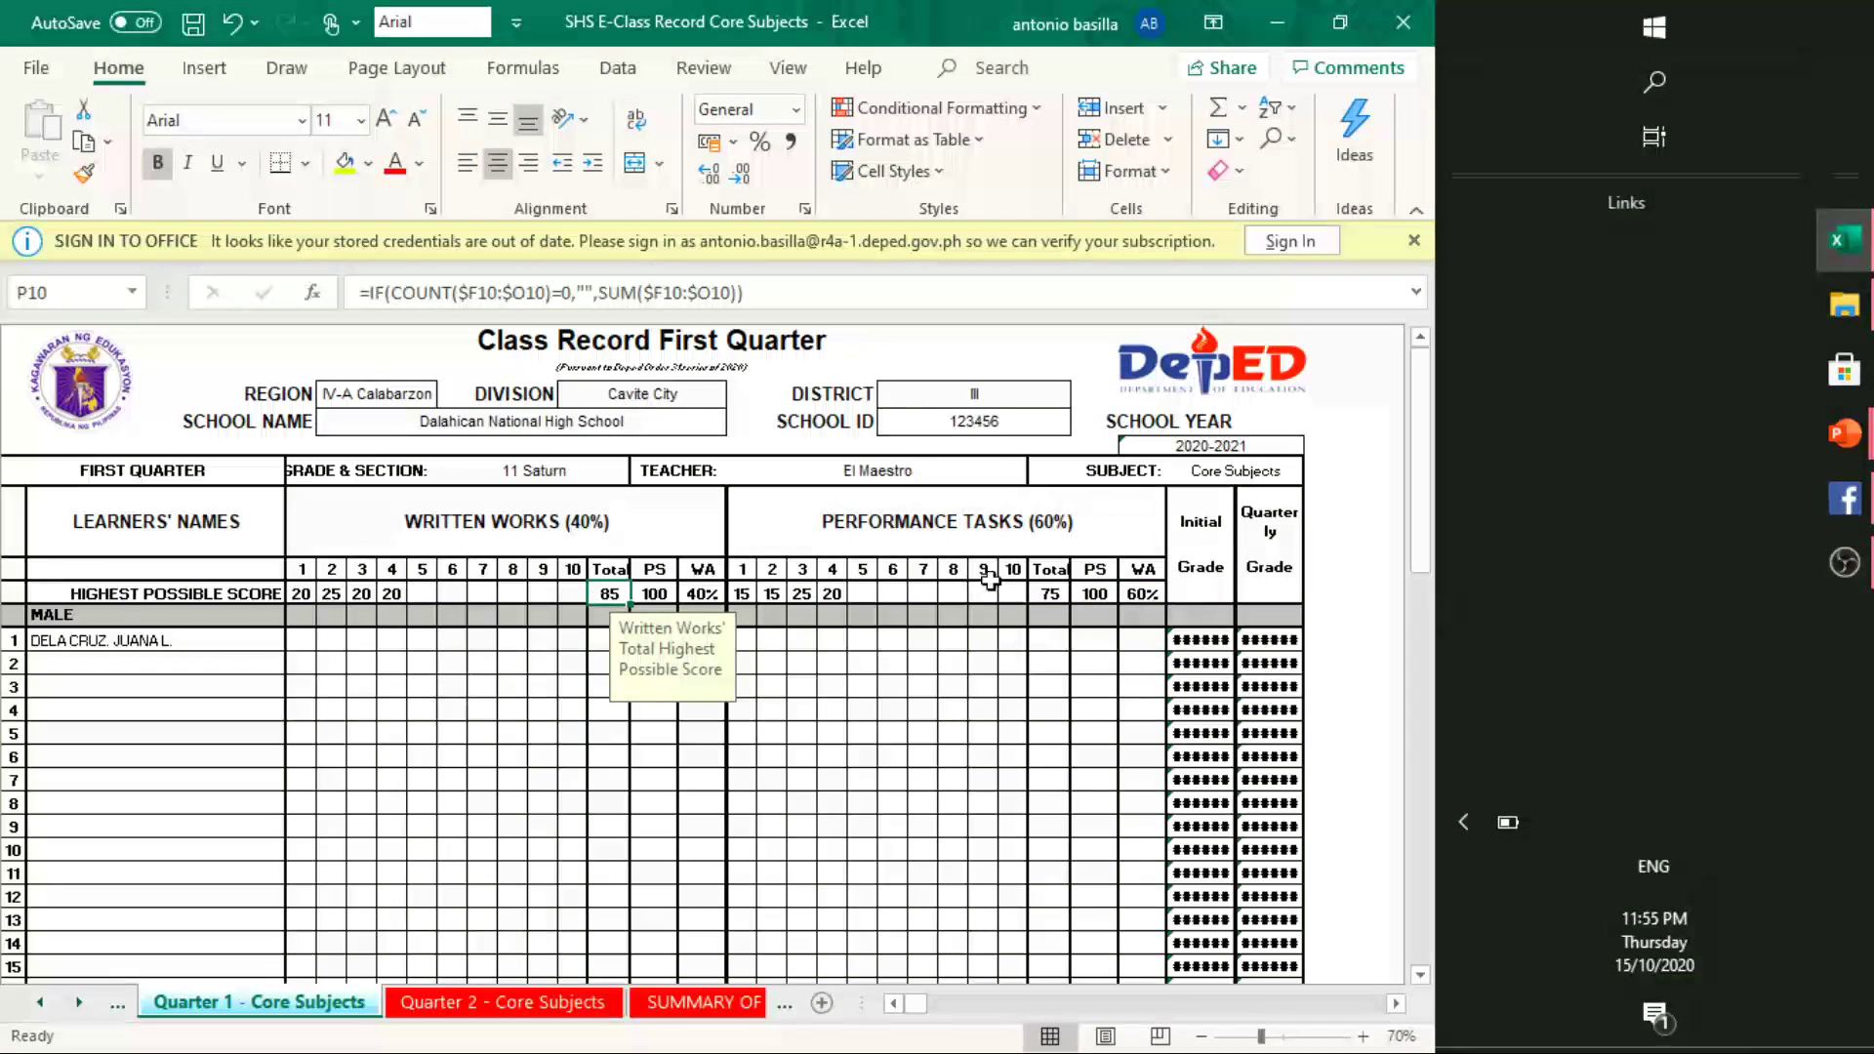
click(1043, 593)
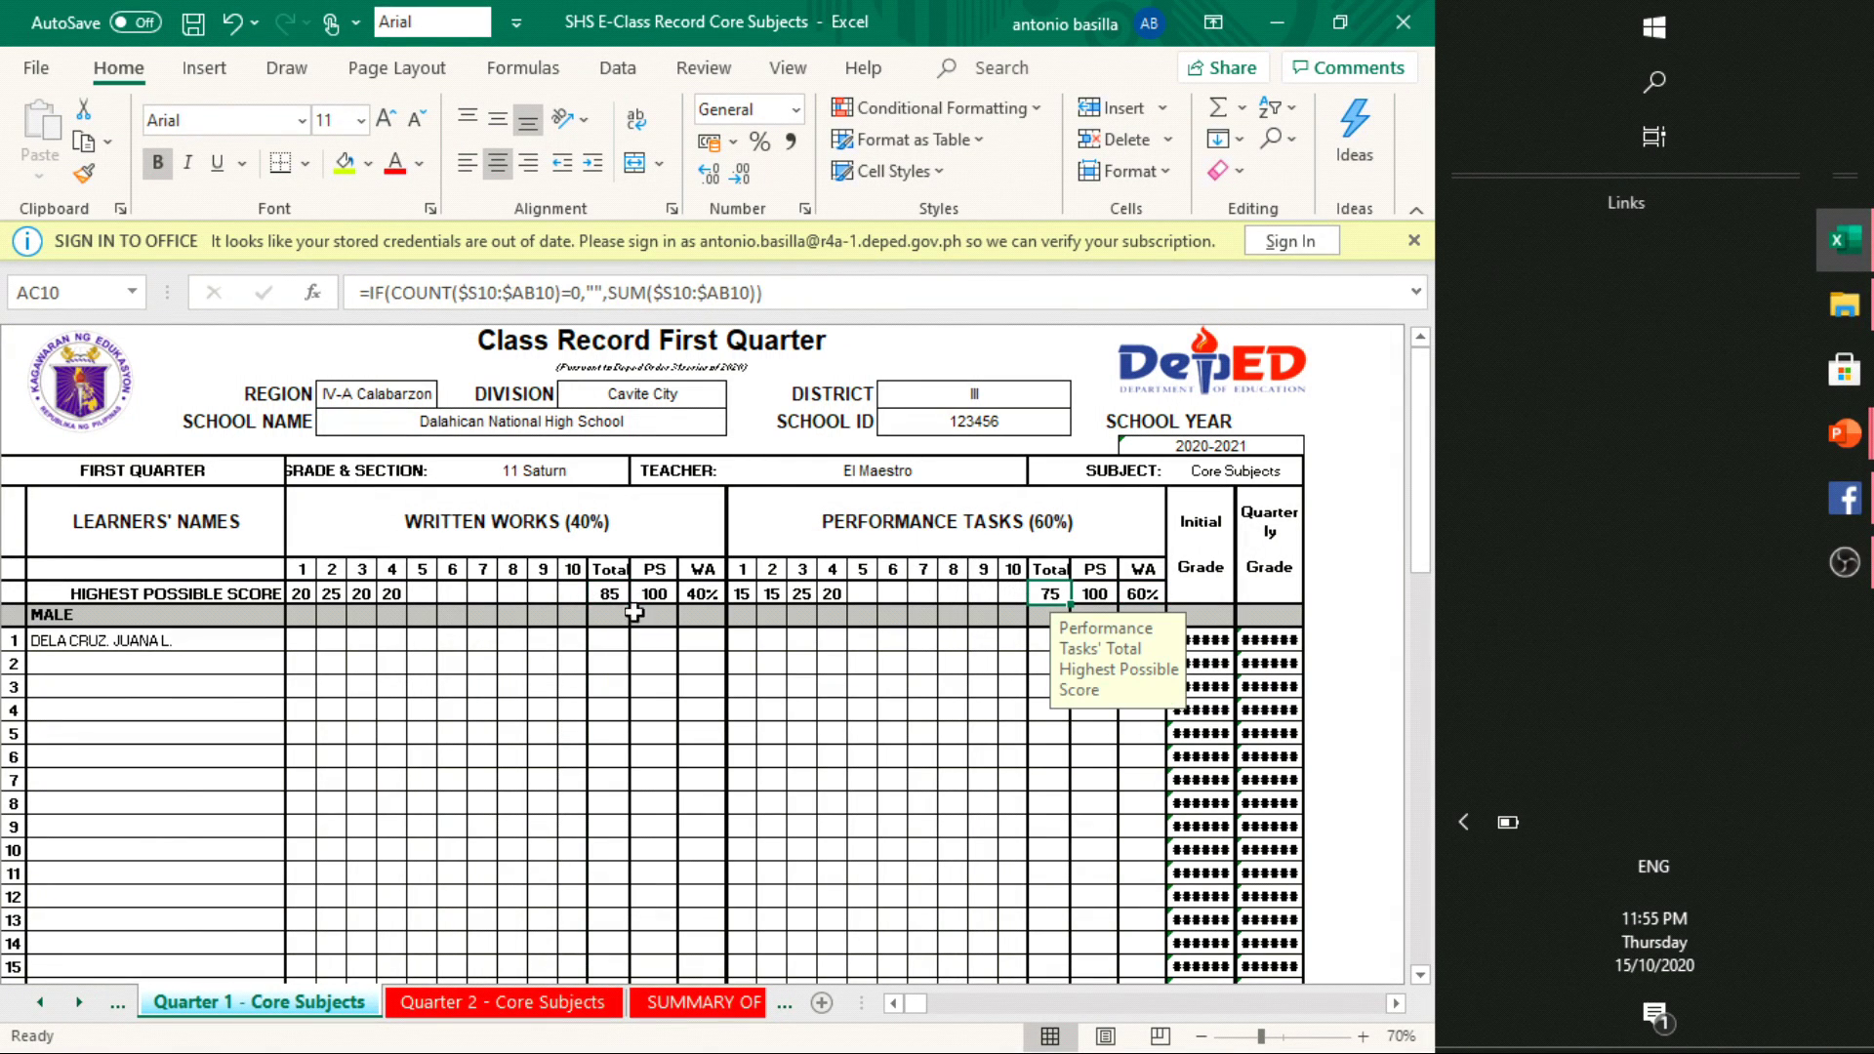
click(700, 593)
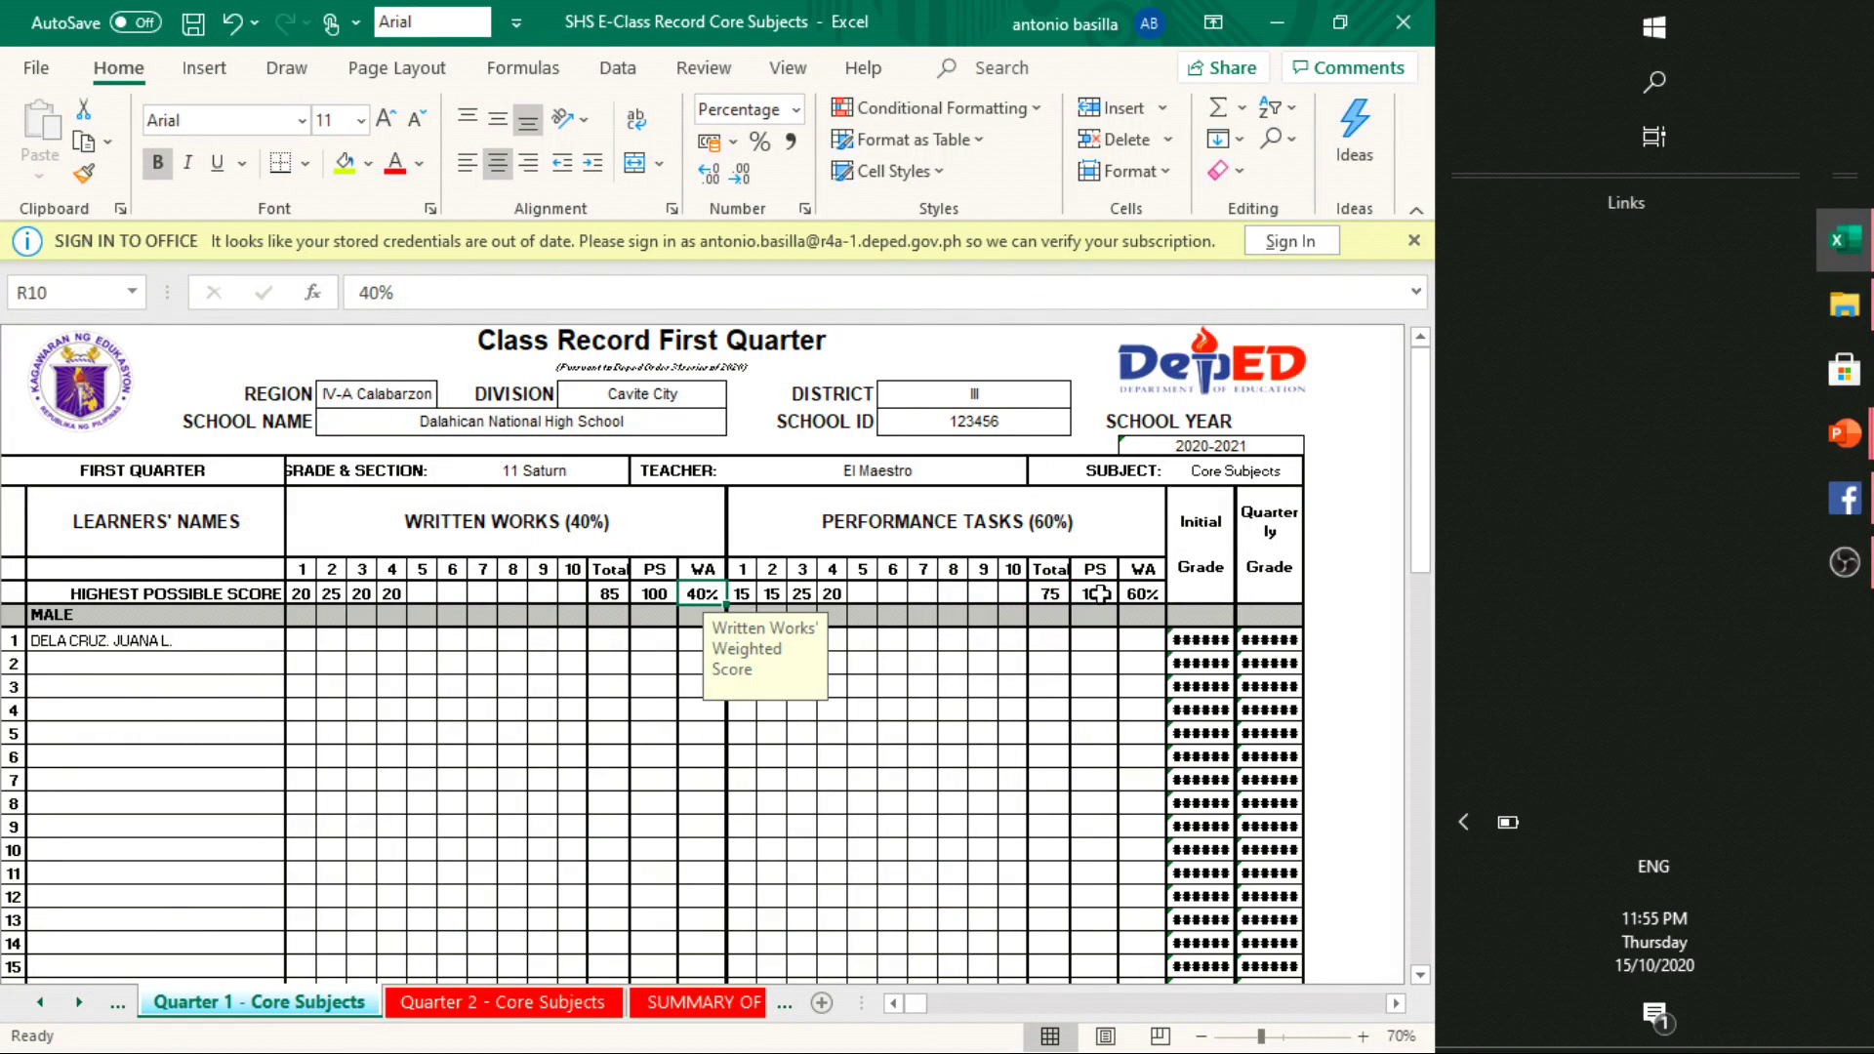
click(1137, 593)
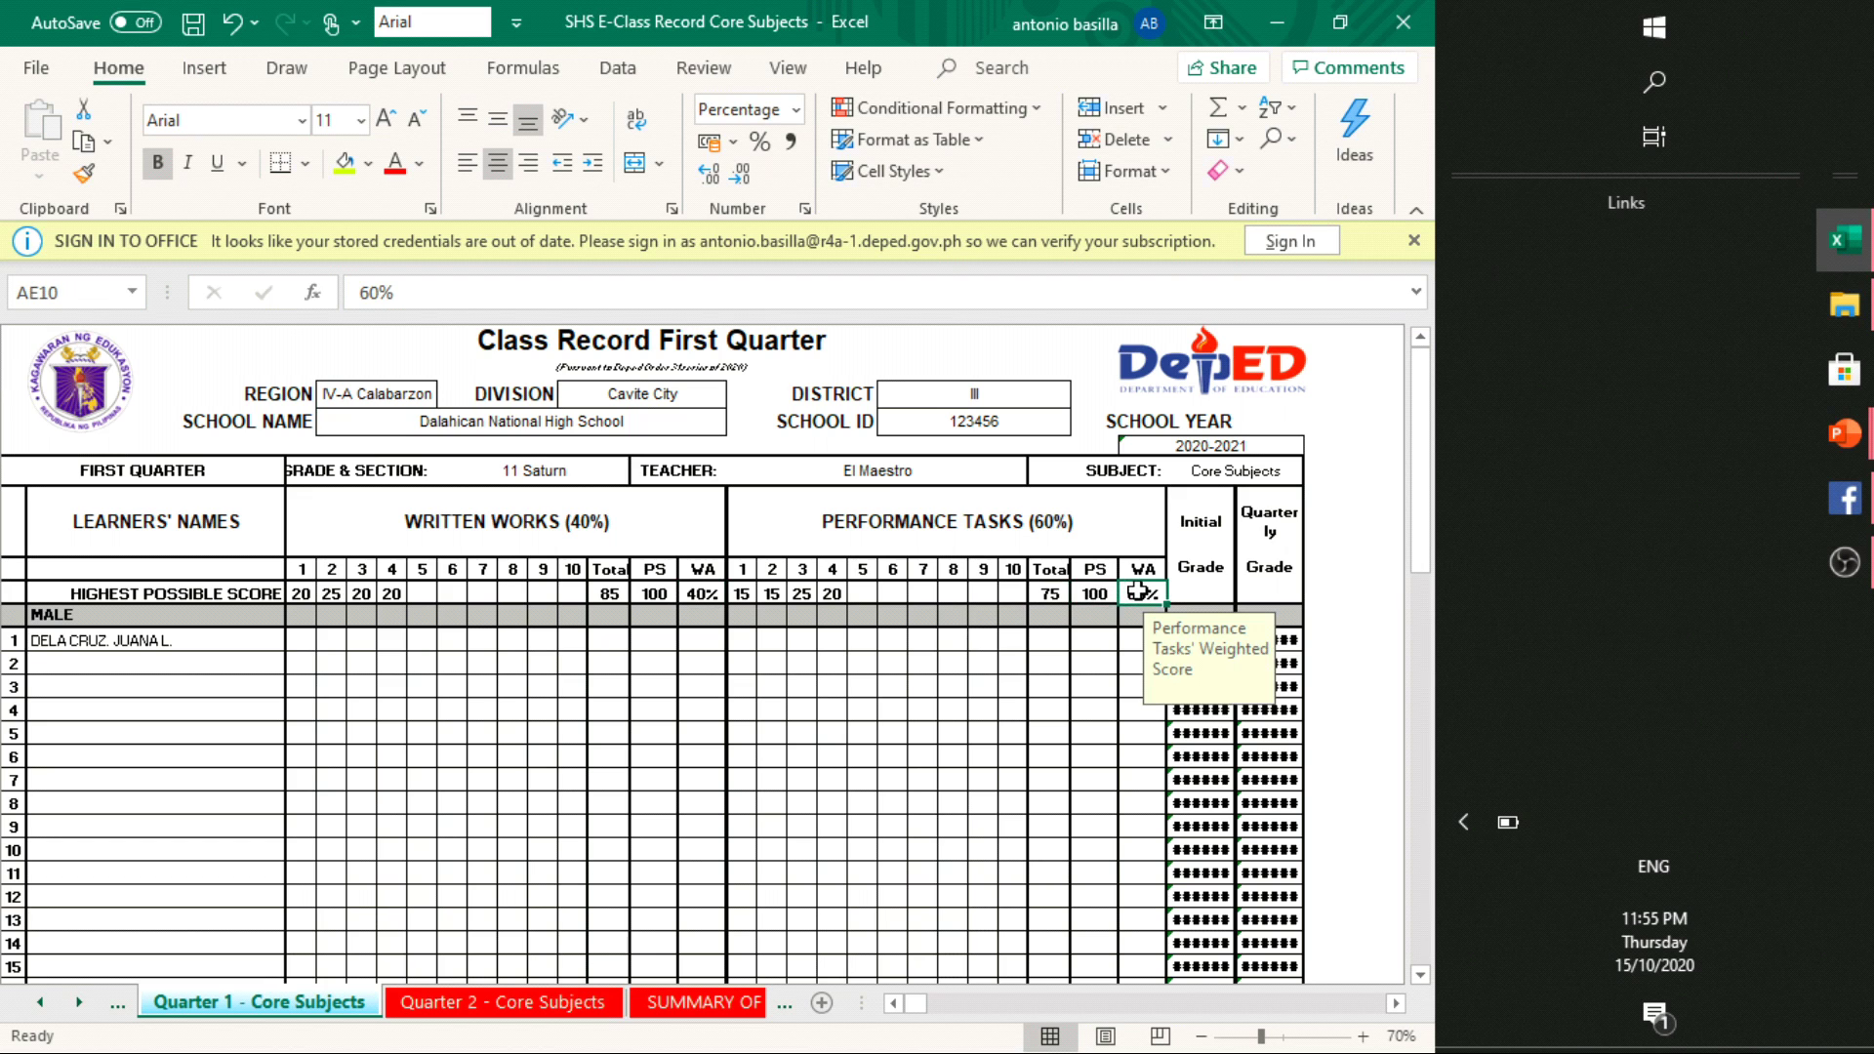
Enter the first male learner's Quarter 1 Written Works raw scores as 20, 20, 18 and 19 for items 1 to 4
click(304, 649)
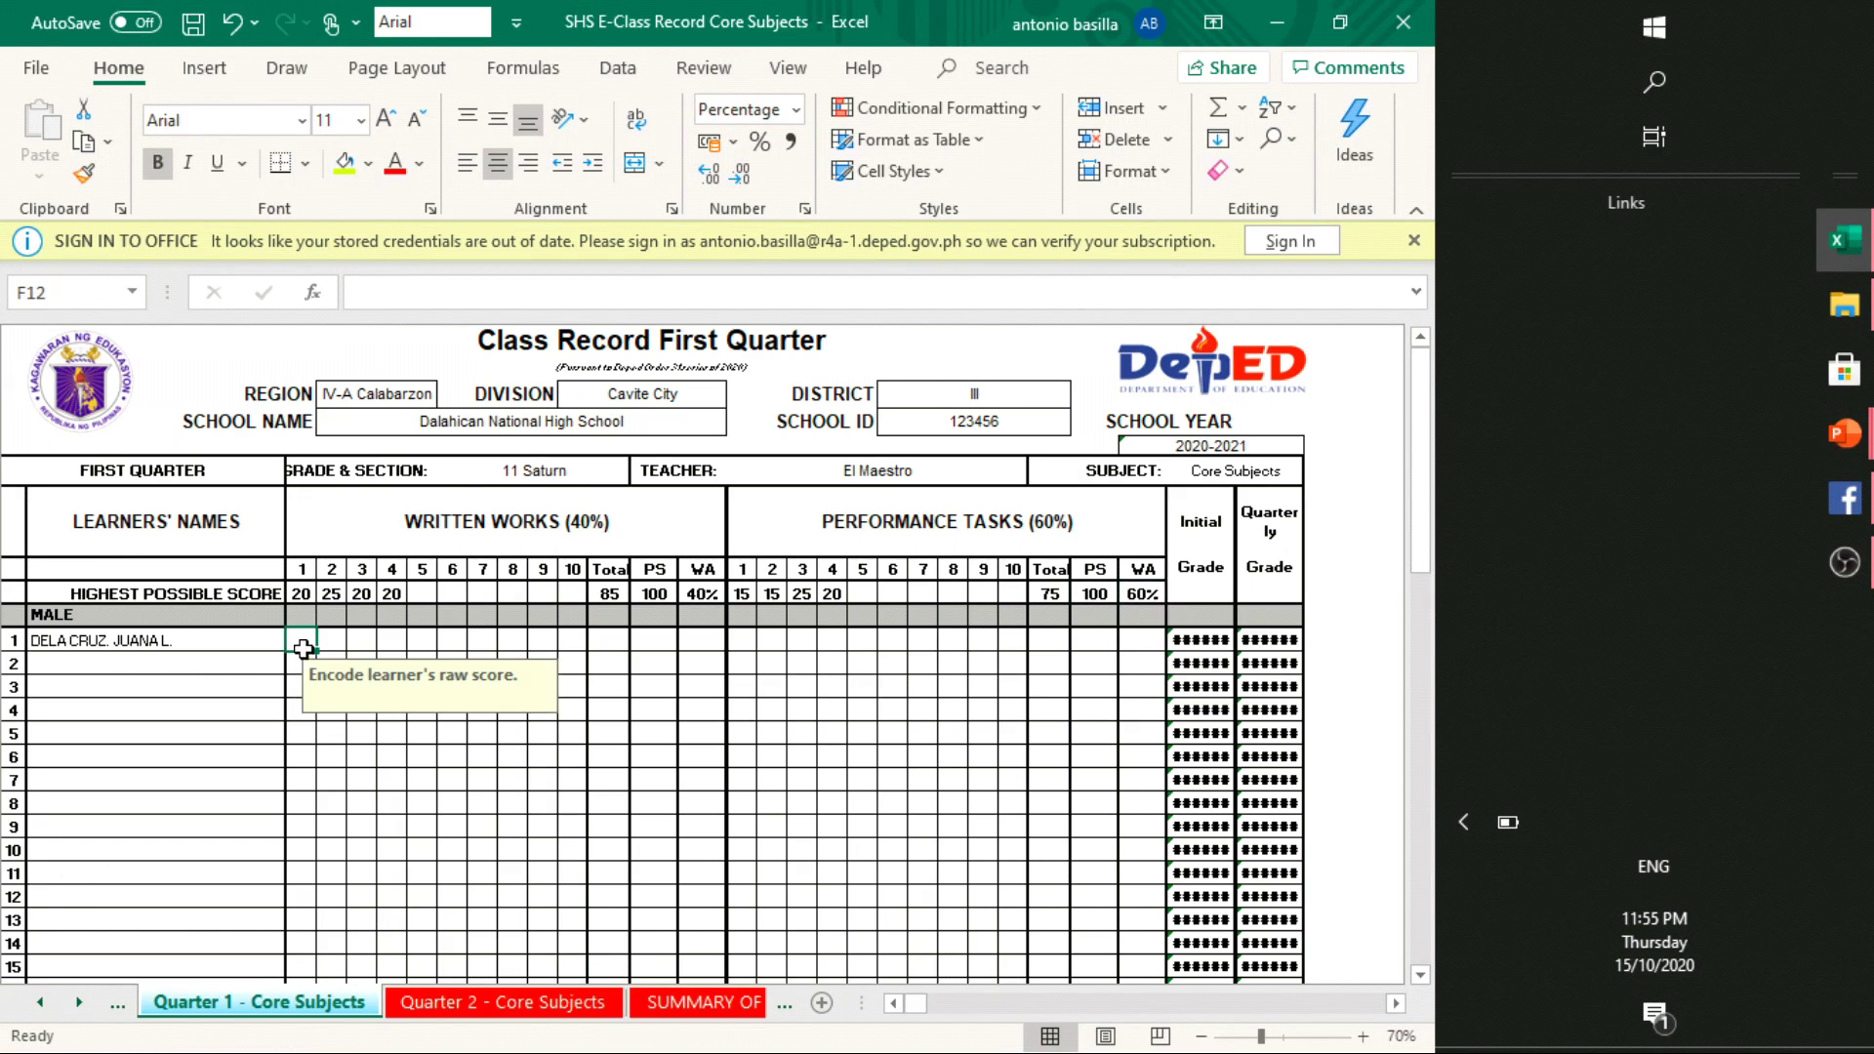
text(20)
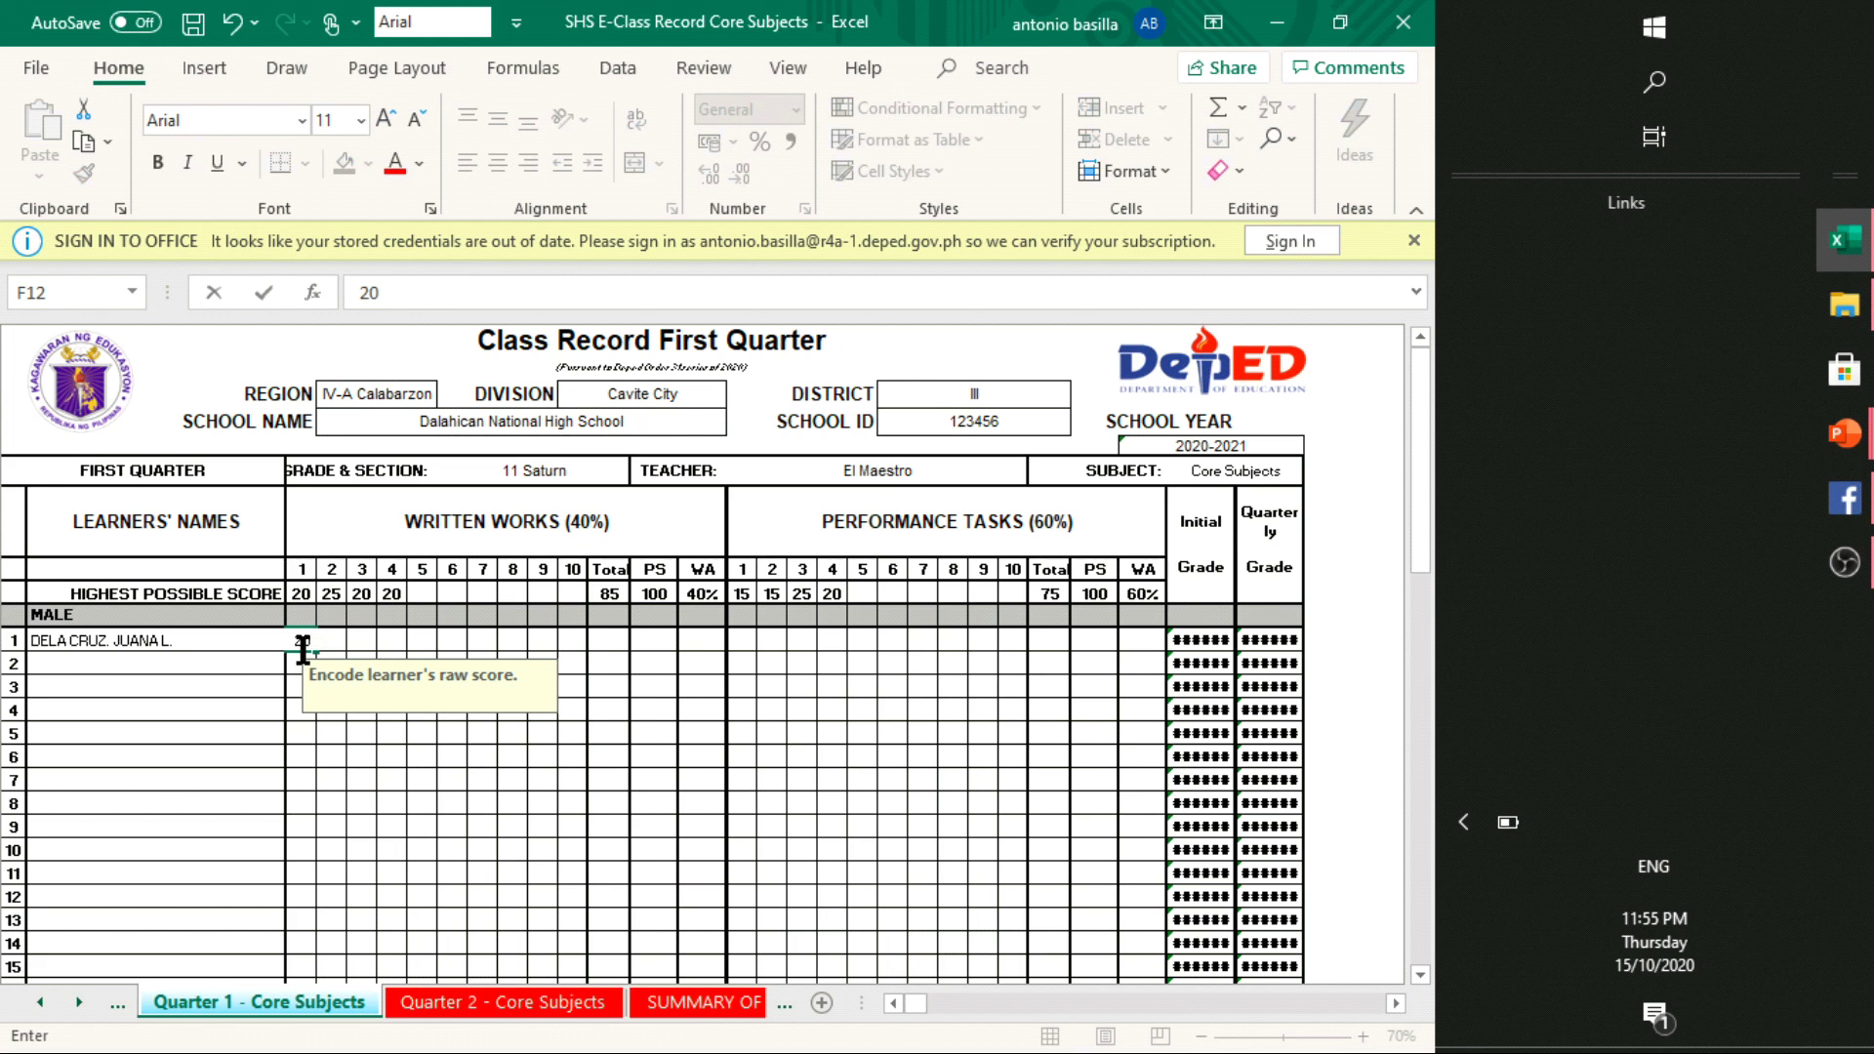
key(Tab)
text(20)
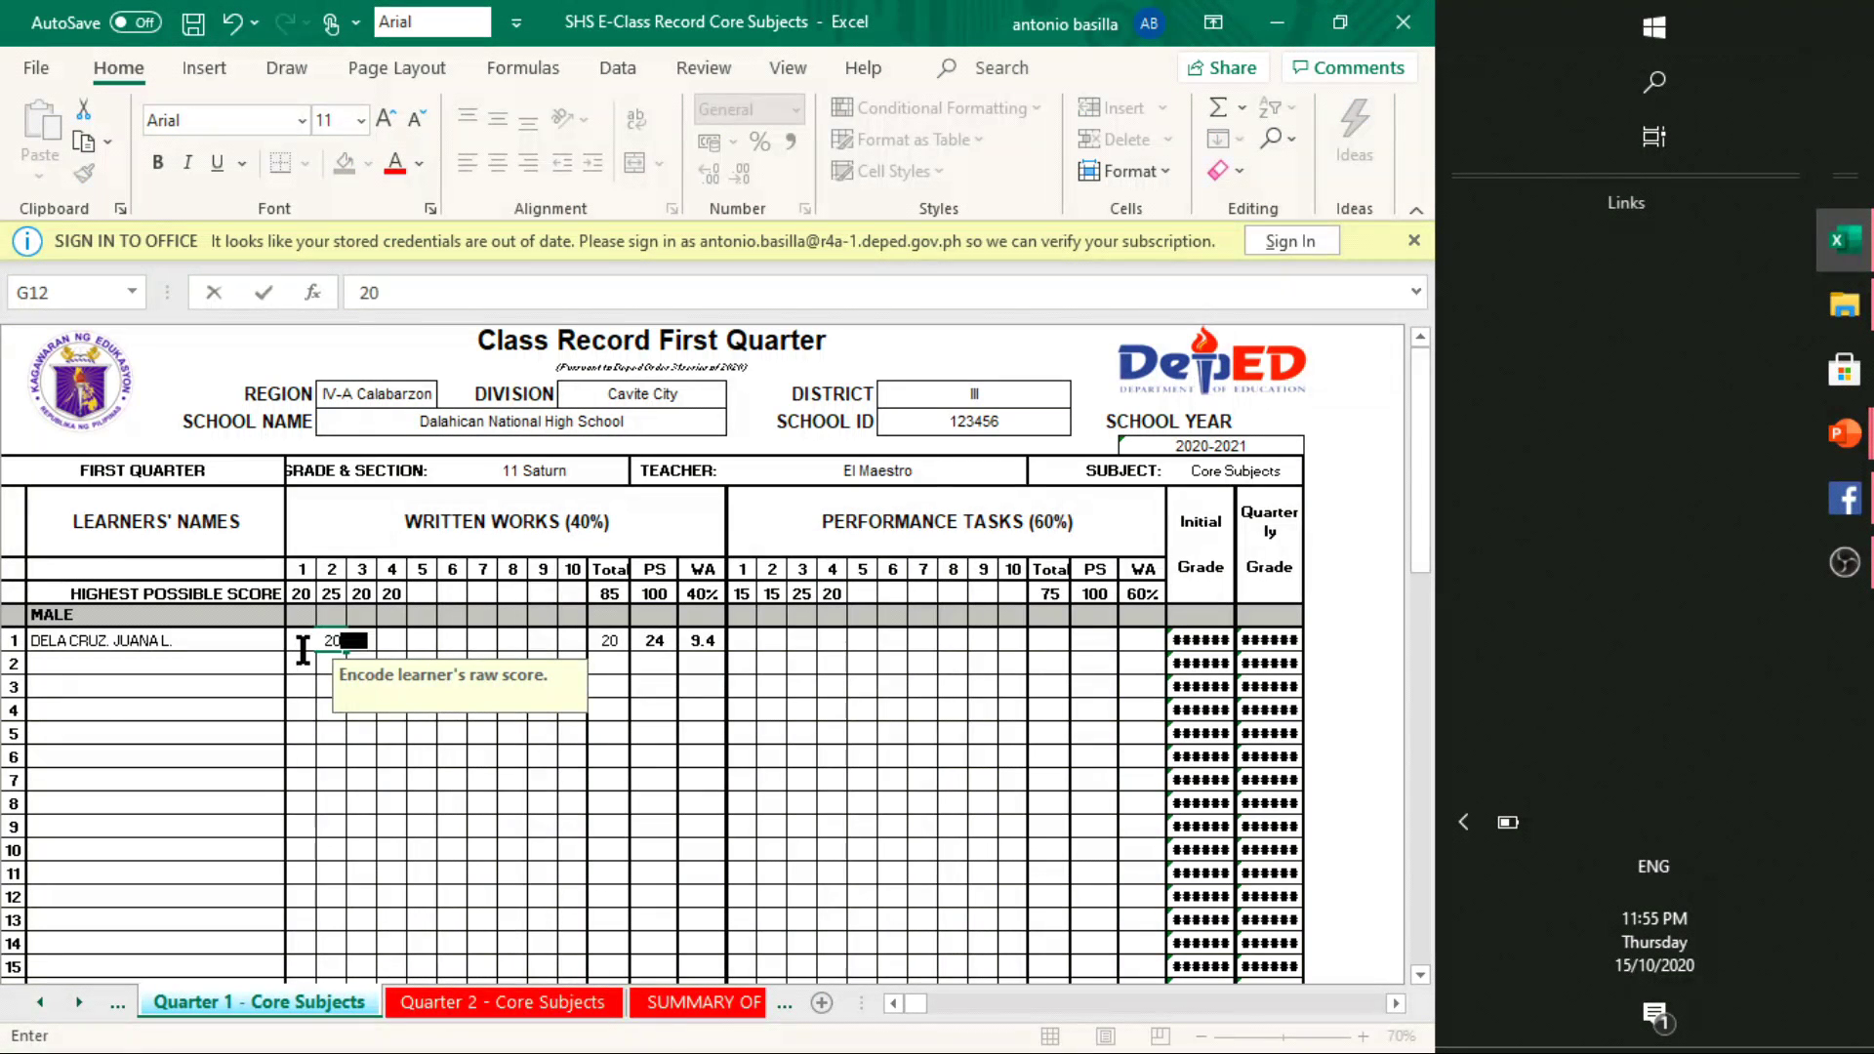
key(Tab)
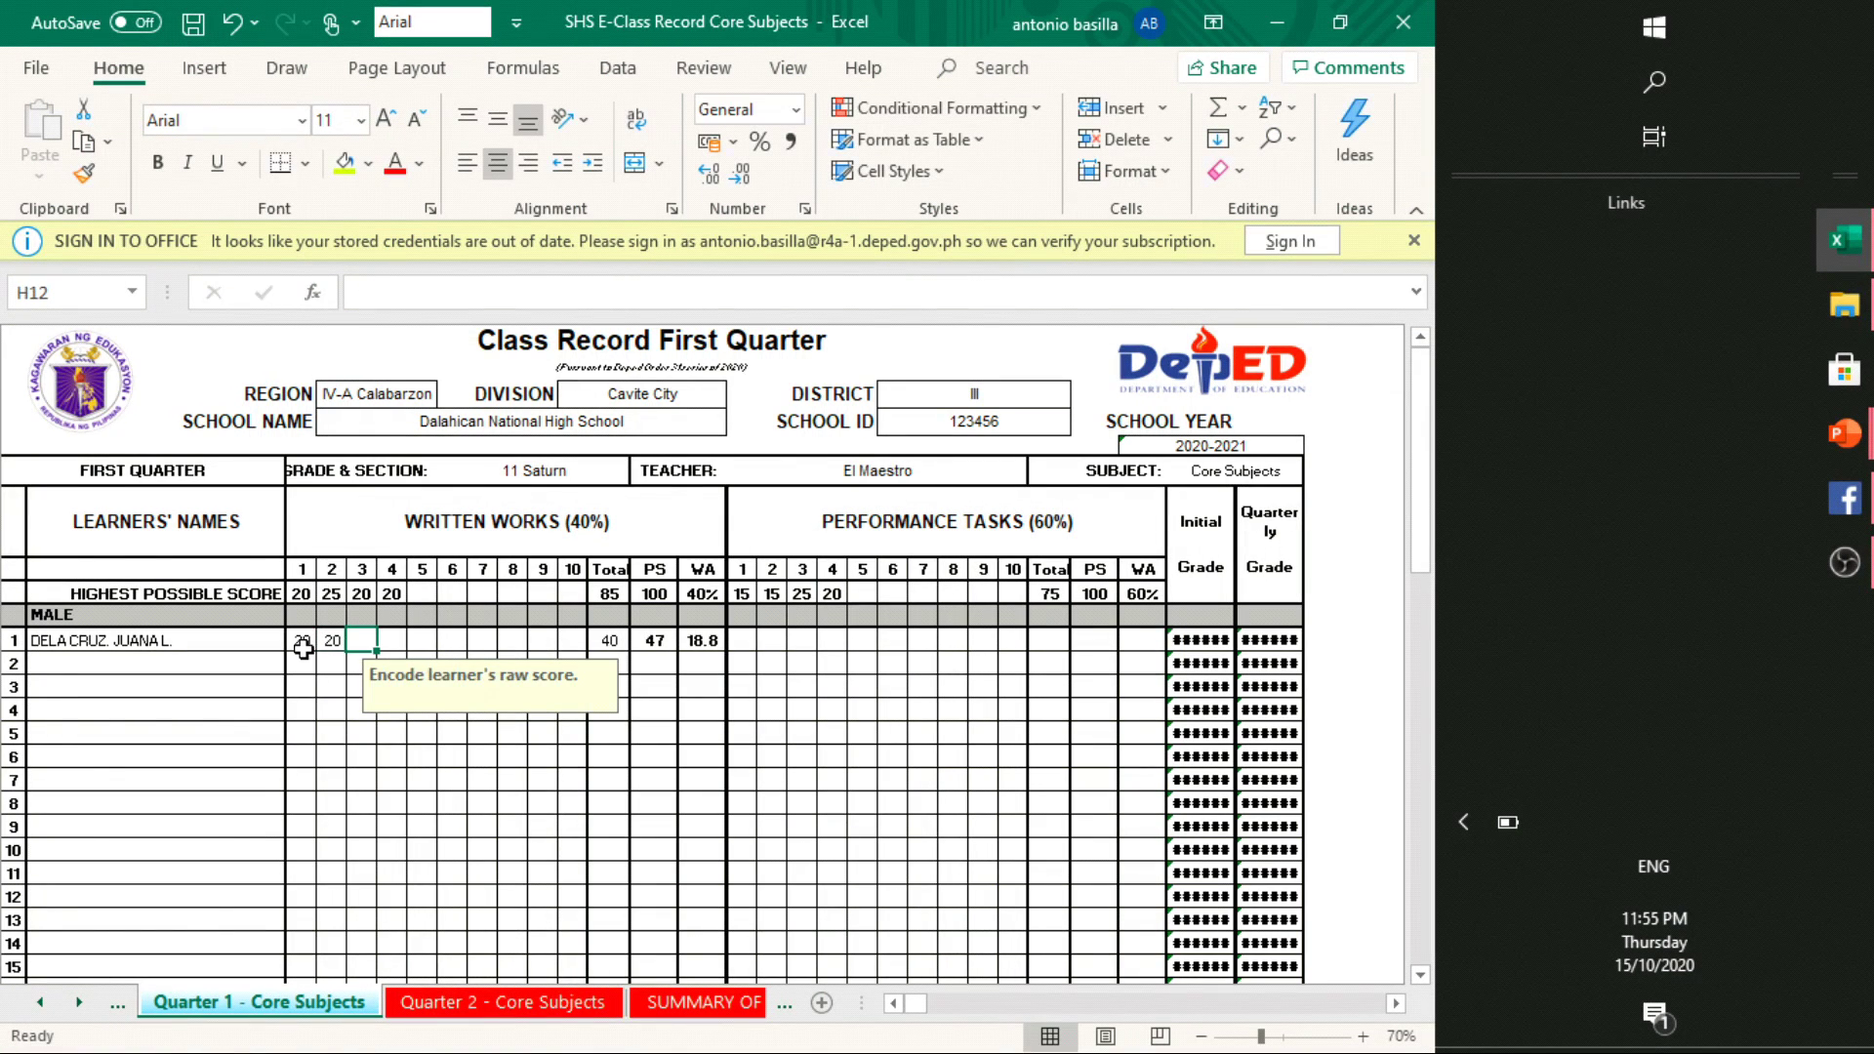
text(18)
key(Tab)
text(19)
key(Tab)
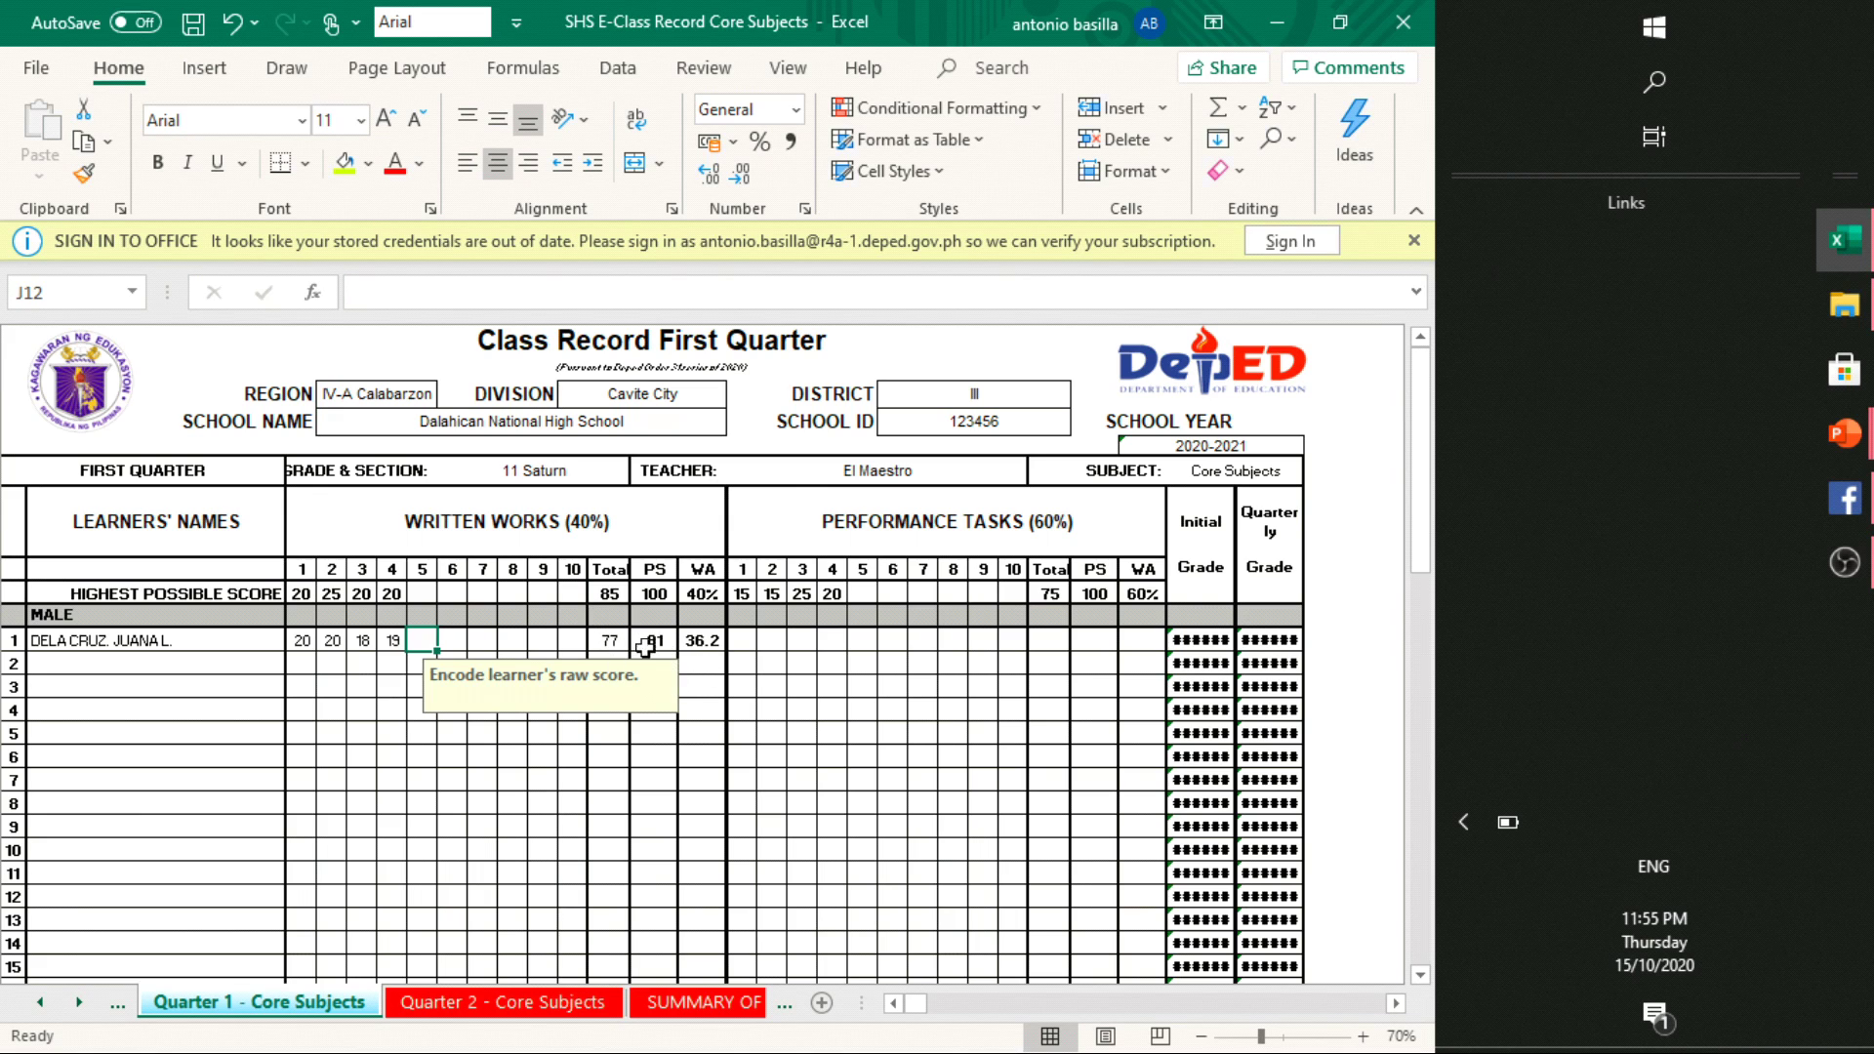
Inspect the first learner's percentage score and weighted score cells under Written Works
click(864, 667)
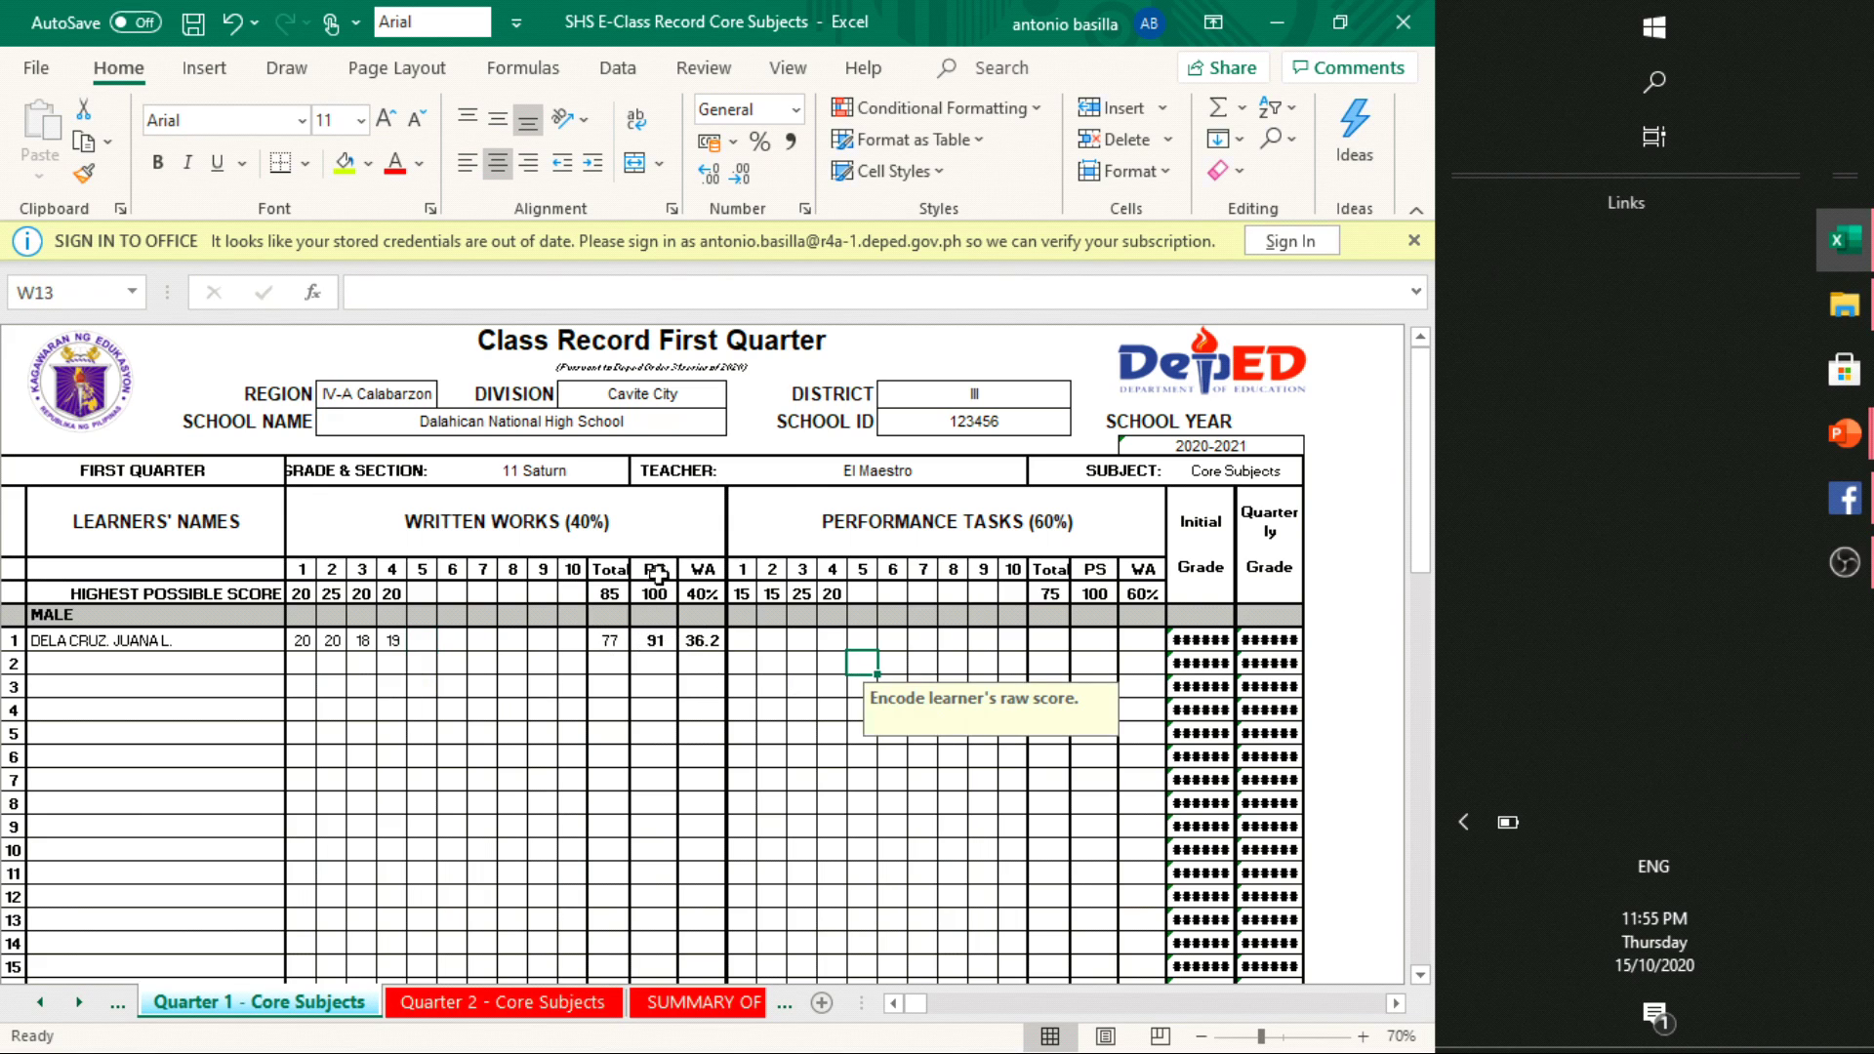
click(658, 640)
click(707, 621)
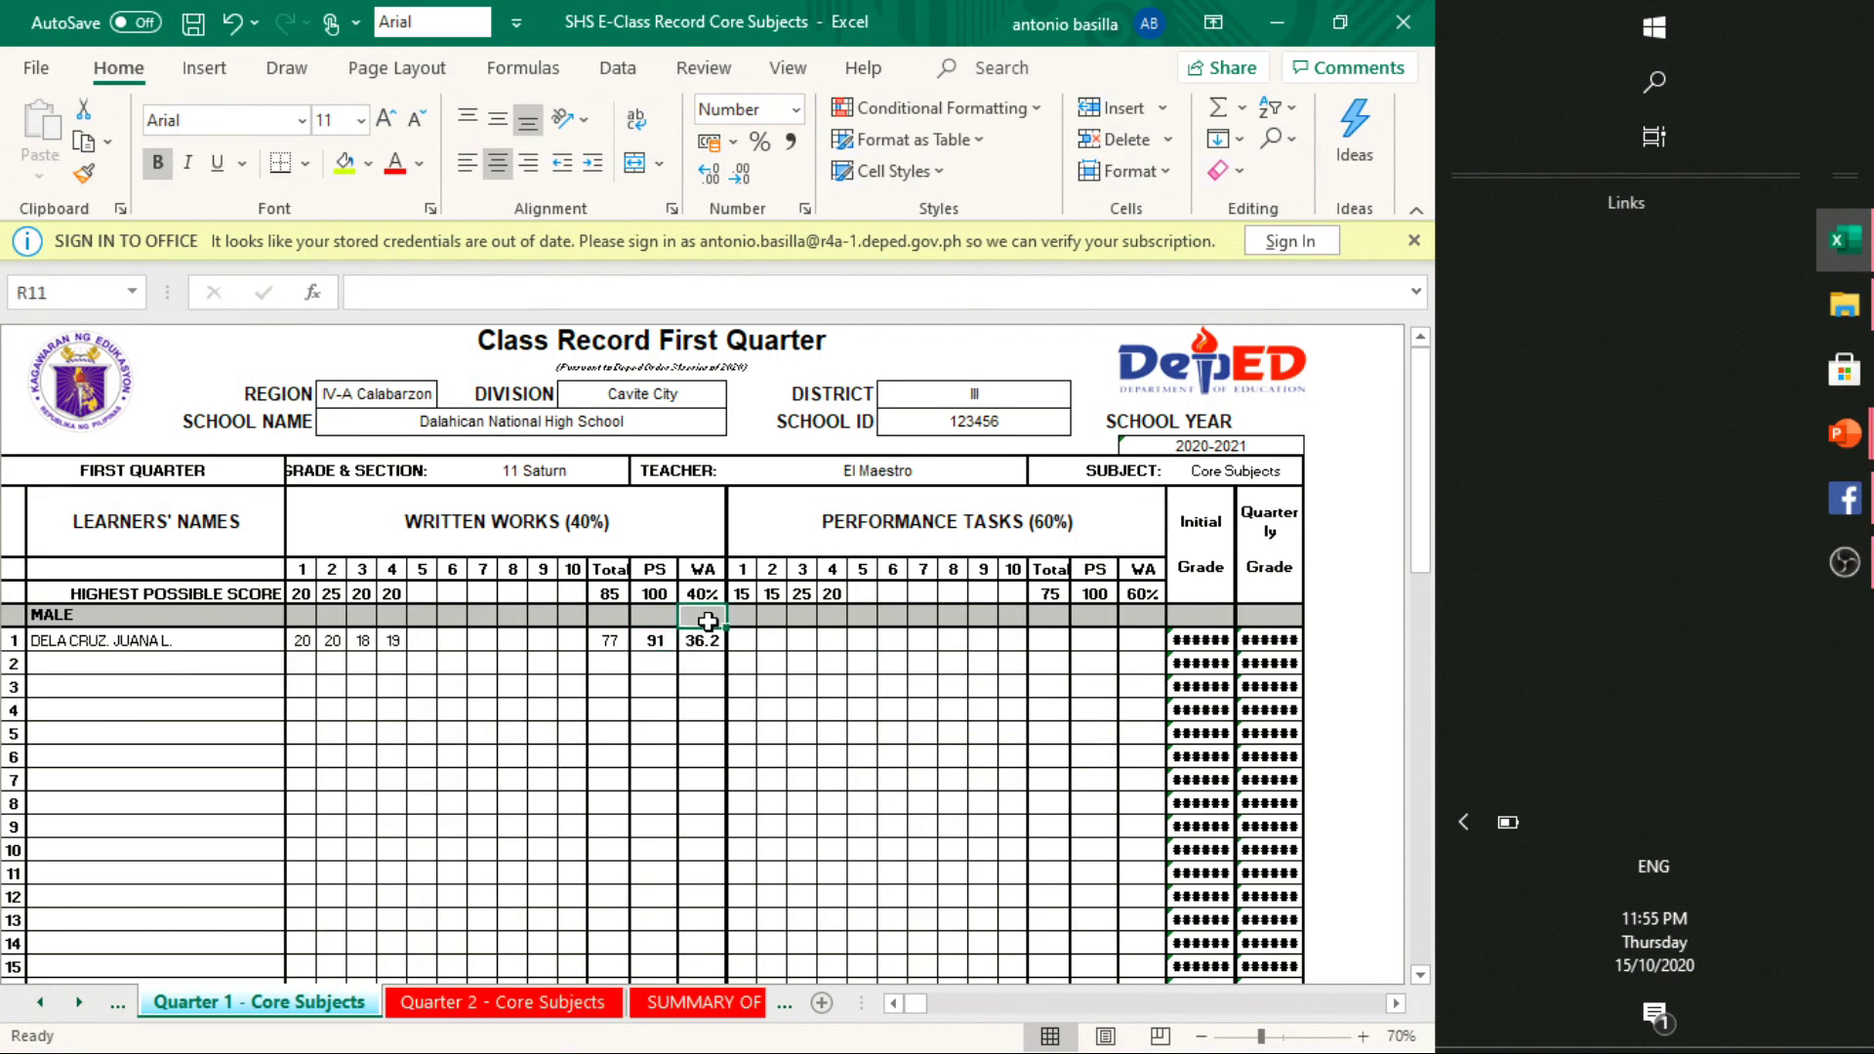
mouse_move(707, 639)
mouse_down()
mouse_move(776, 649)
mouse_move(735, 640)
mouse_up()
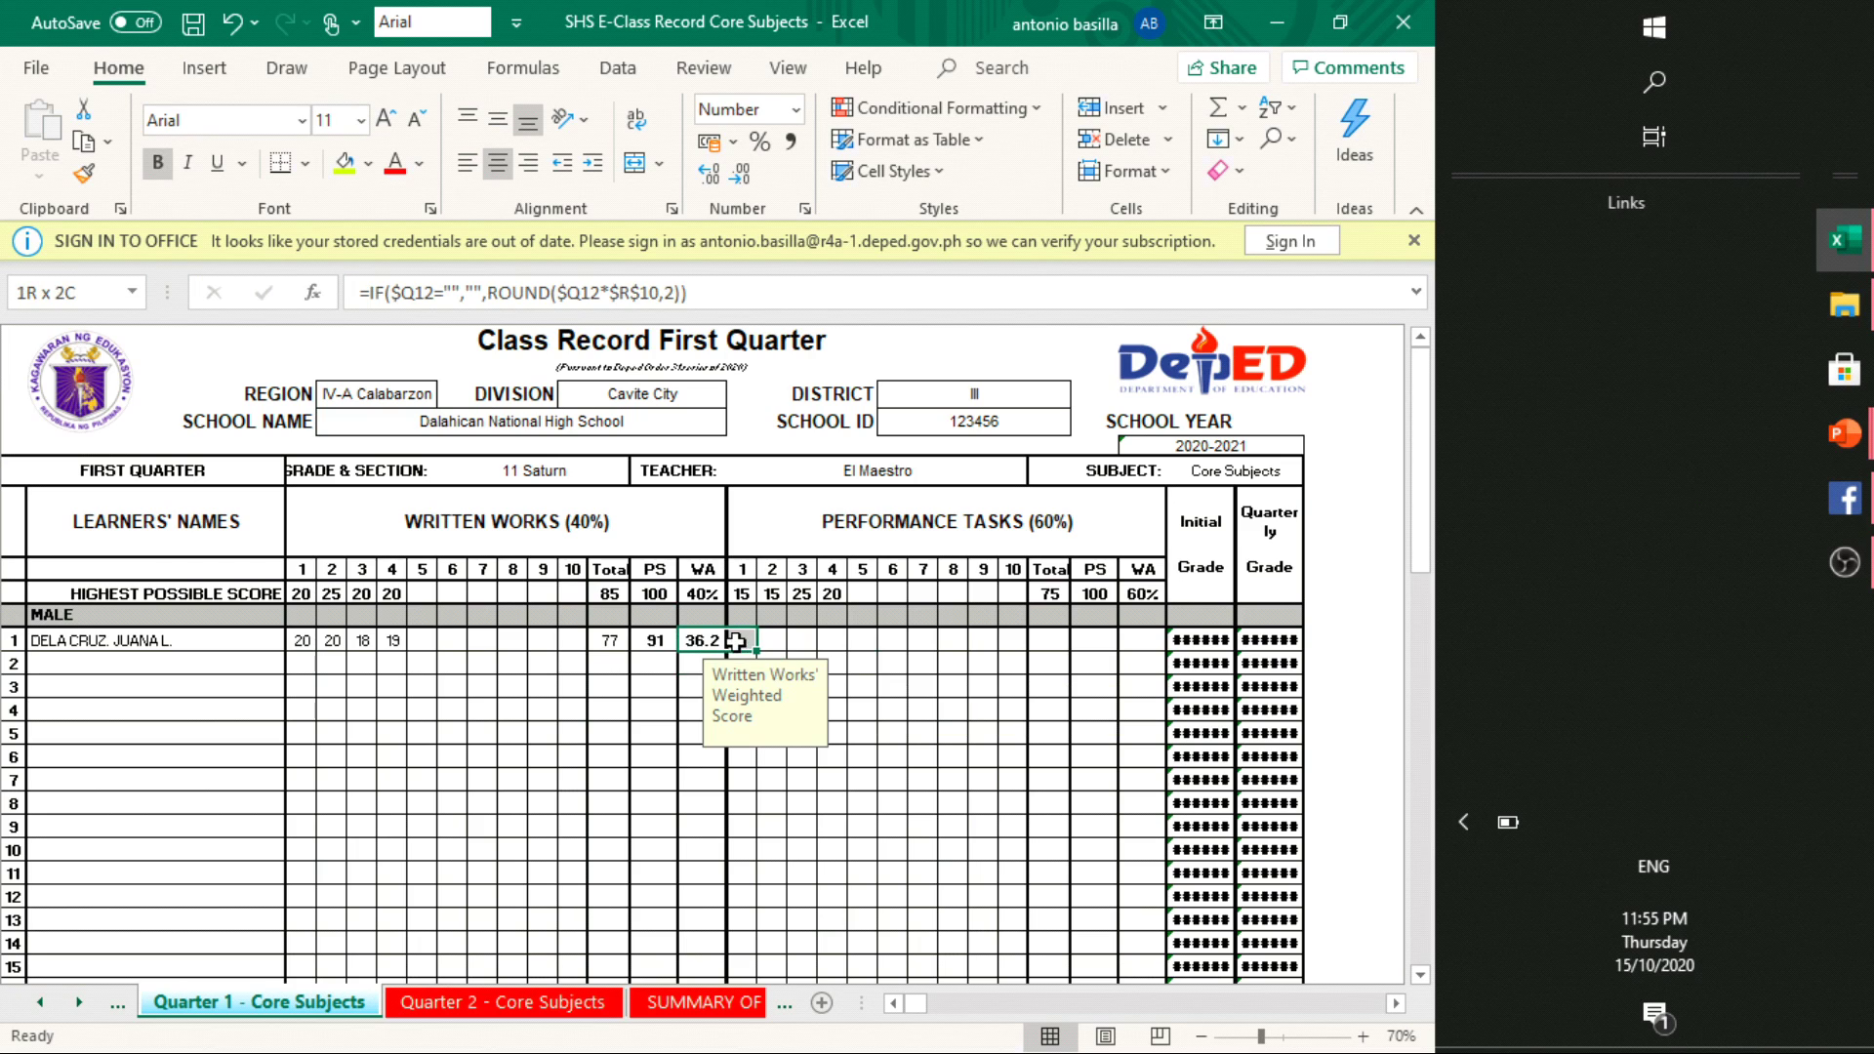
Enter the same learner's Quarter 1 Performance Tasks raw scores as 14, 13, 22 and 19 for items 1 to 4
click(735, 640)
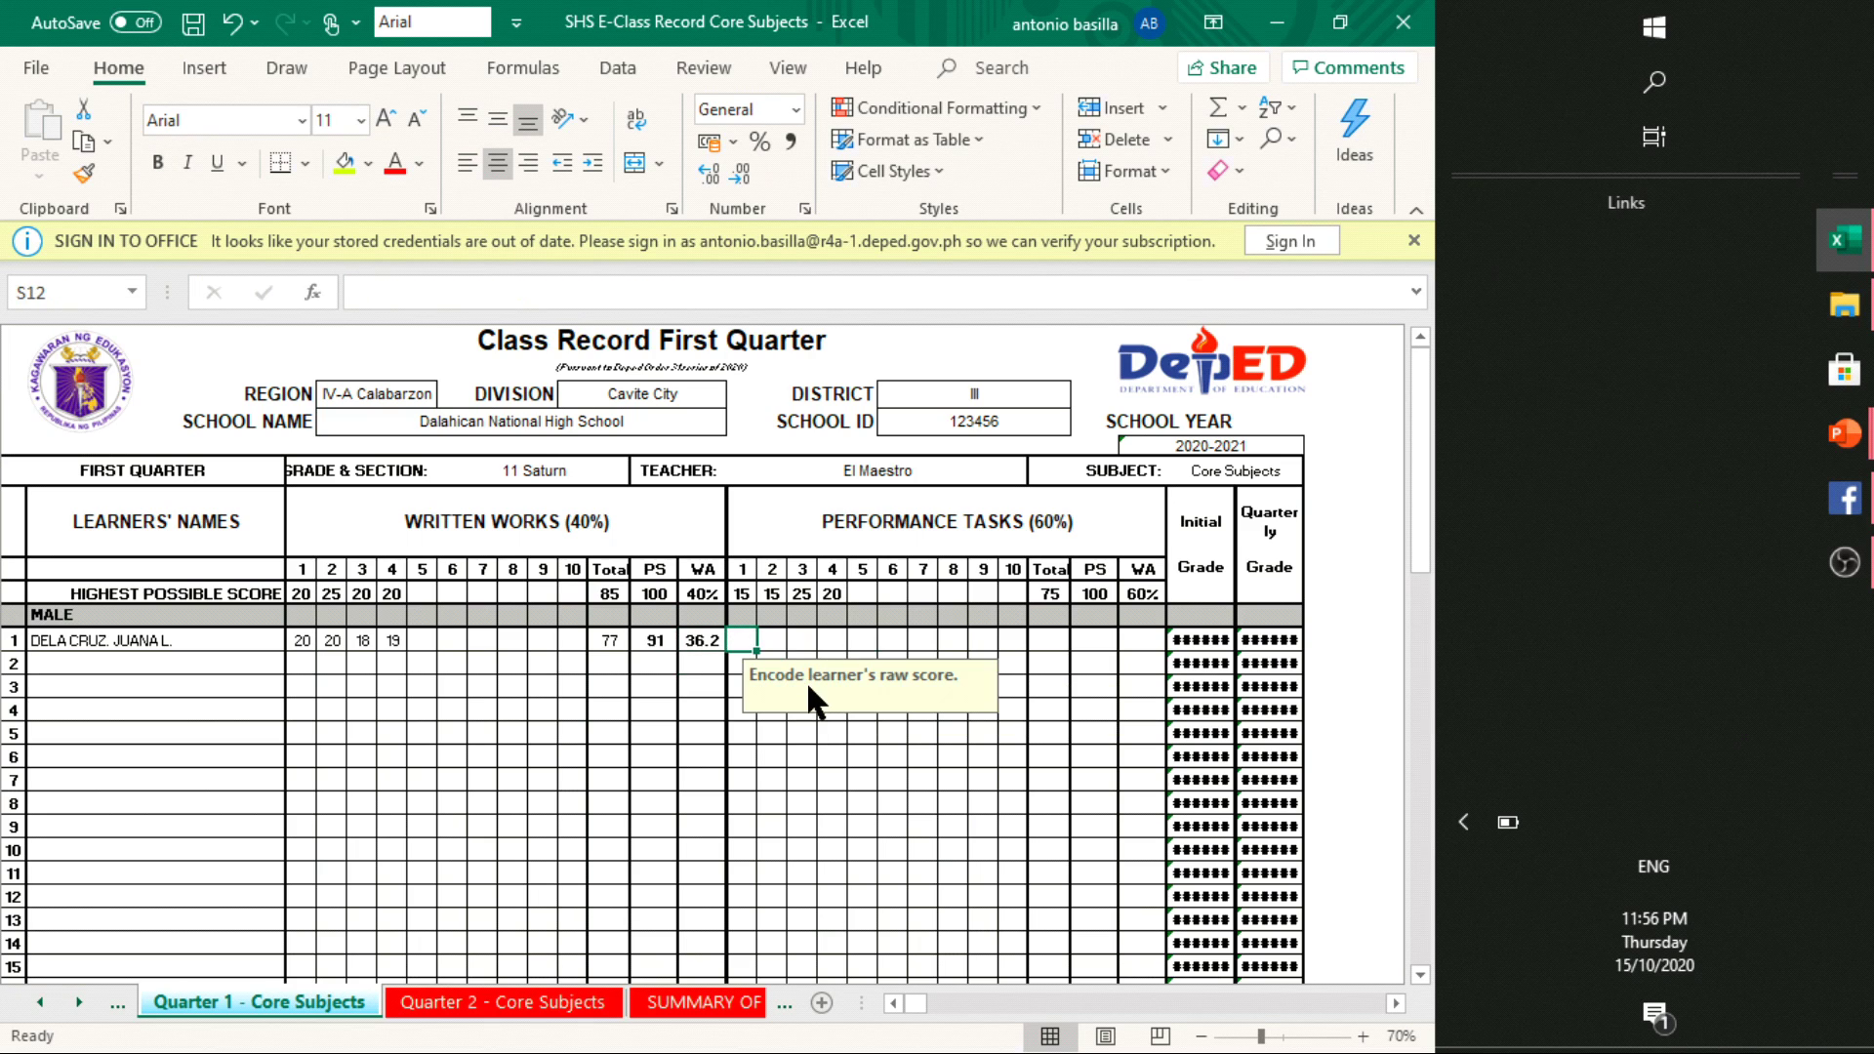
text(14)
key(Tab)
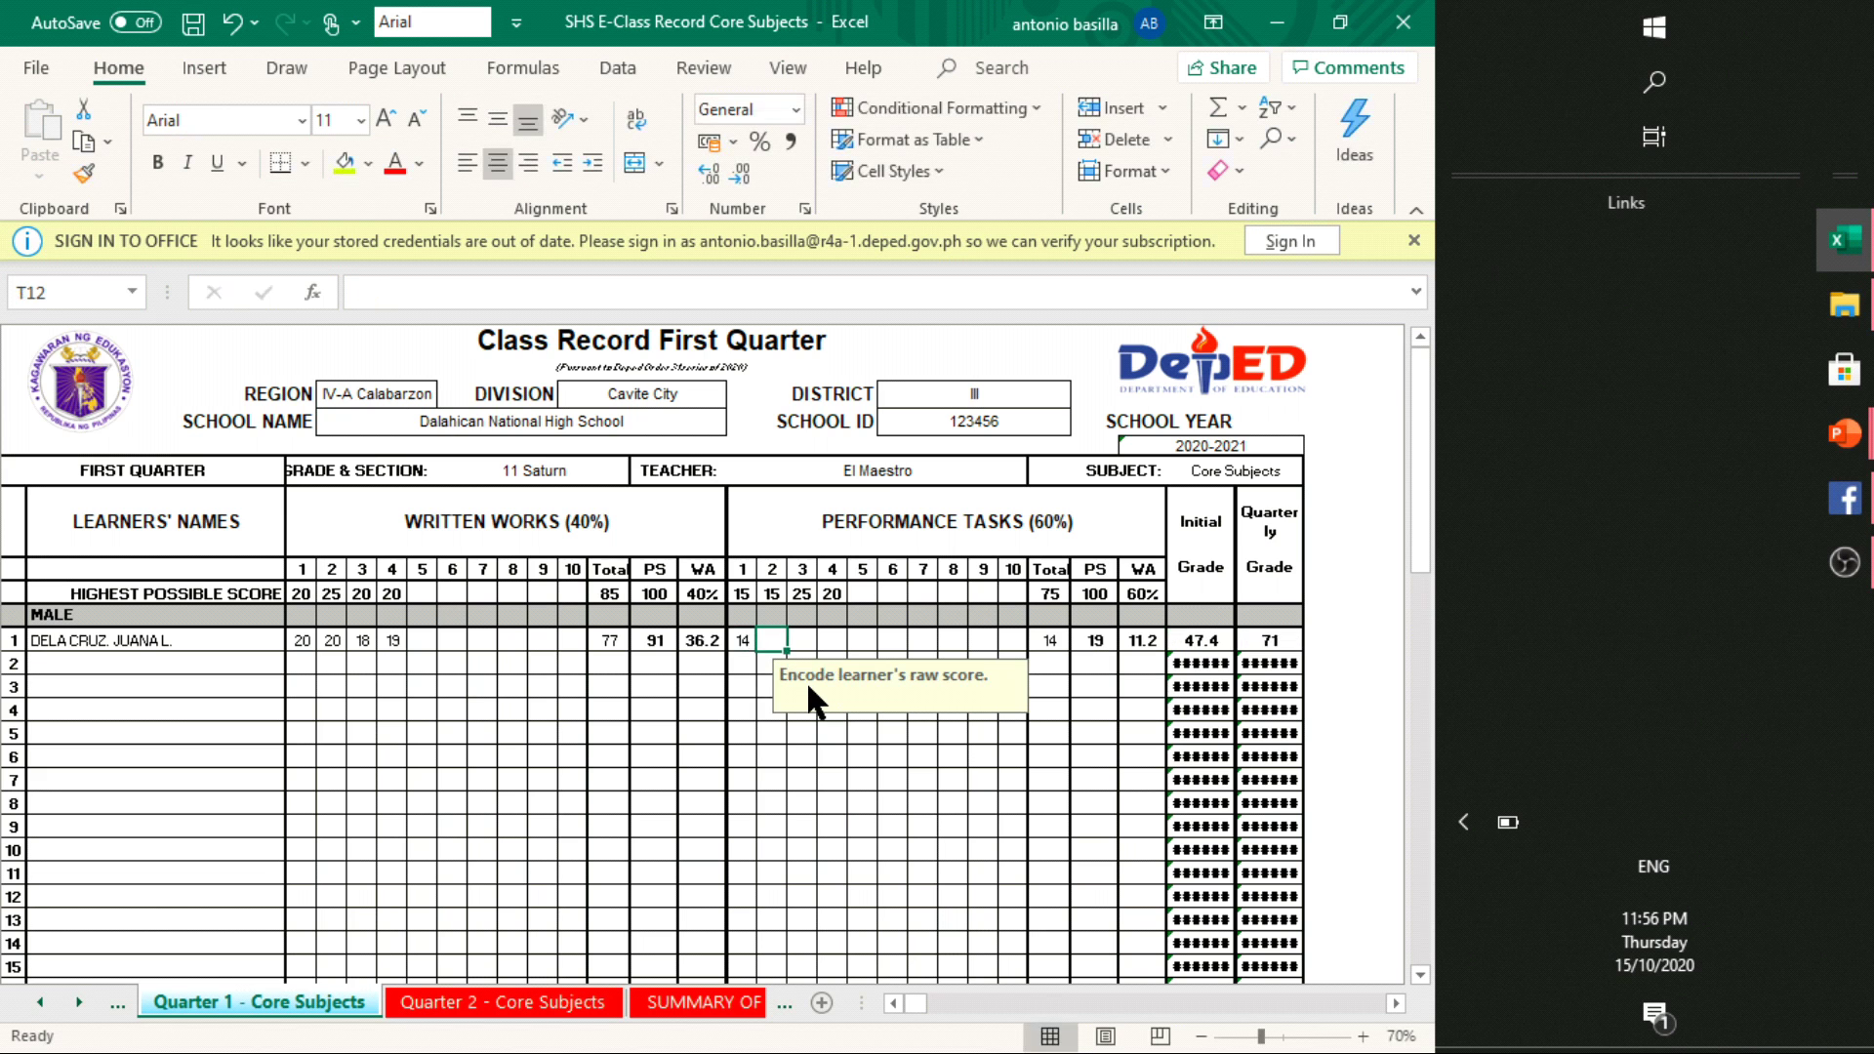
text(13)
key(Tab)
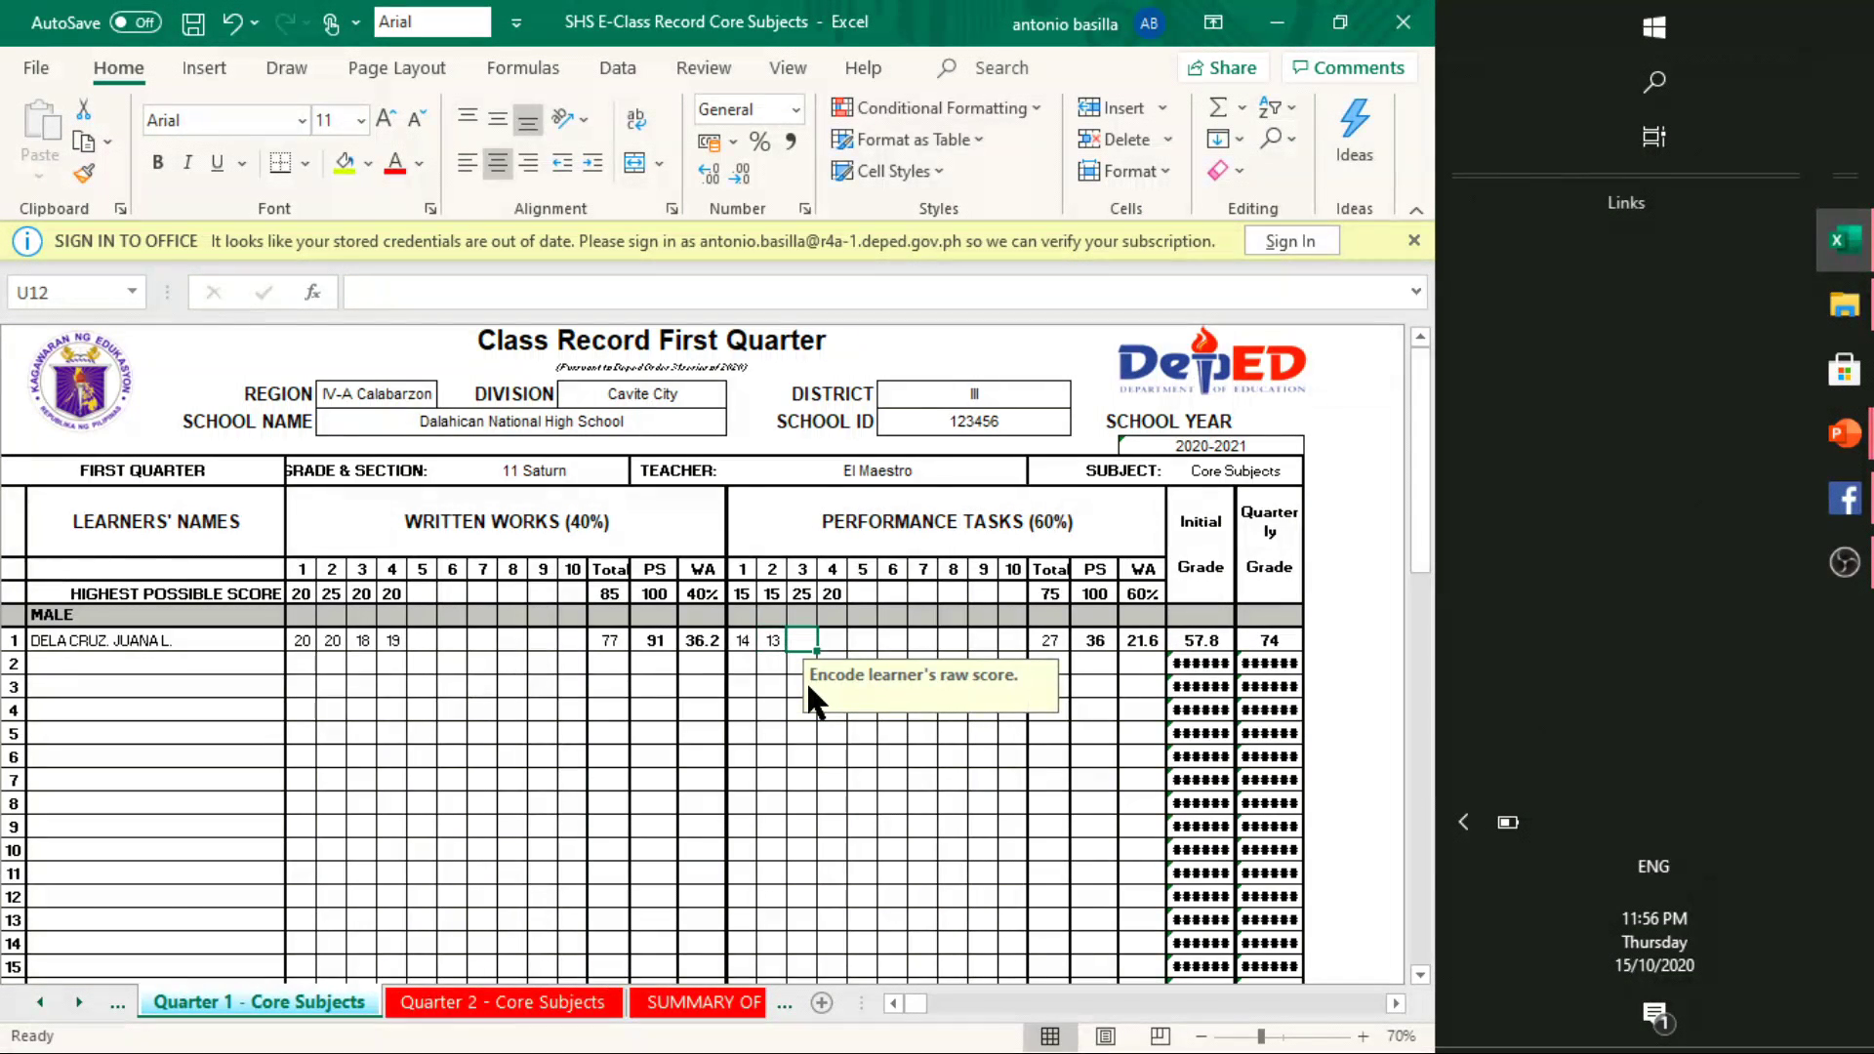
text(22)
key(Tab)
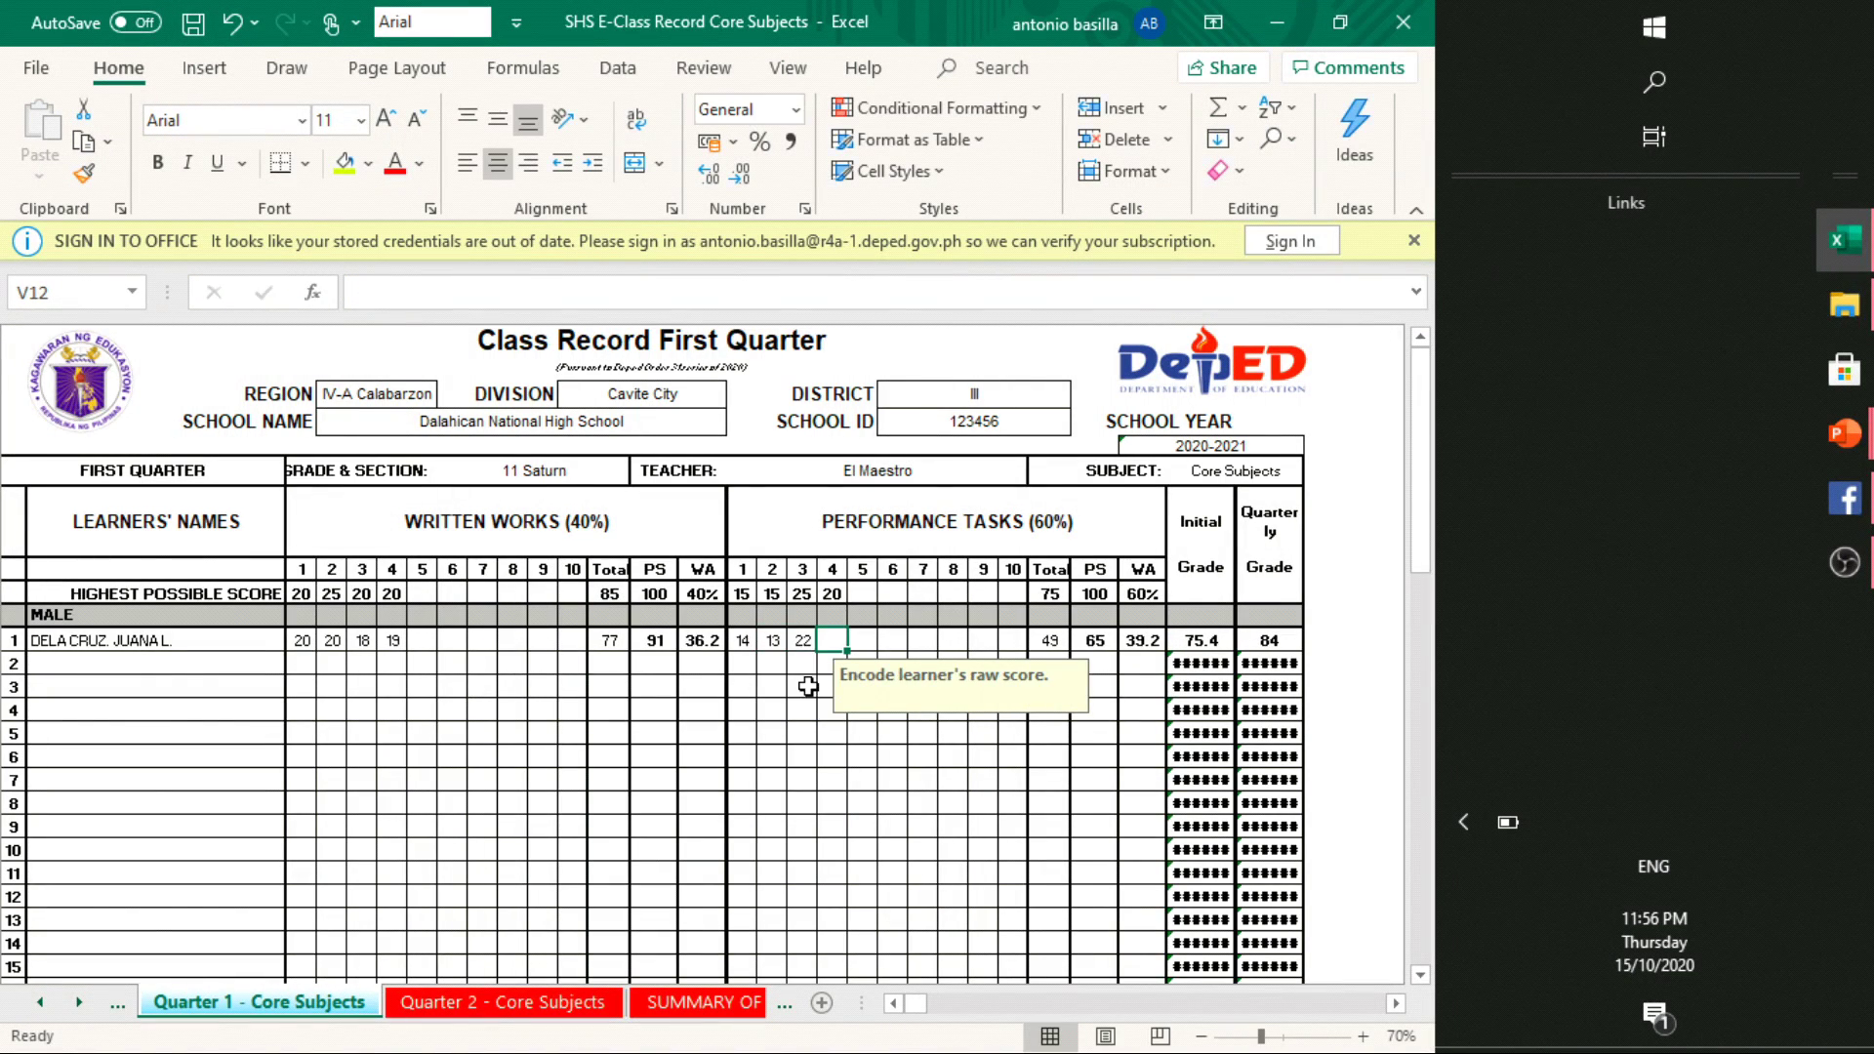
text(19)
key(Tab)
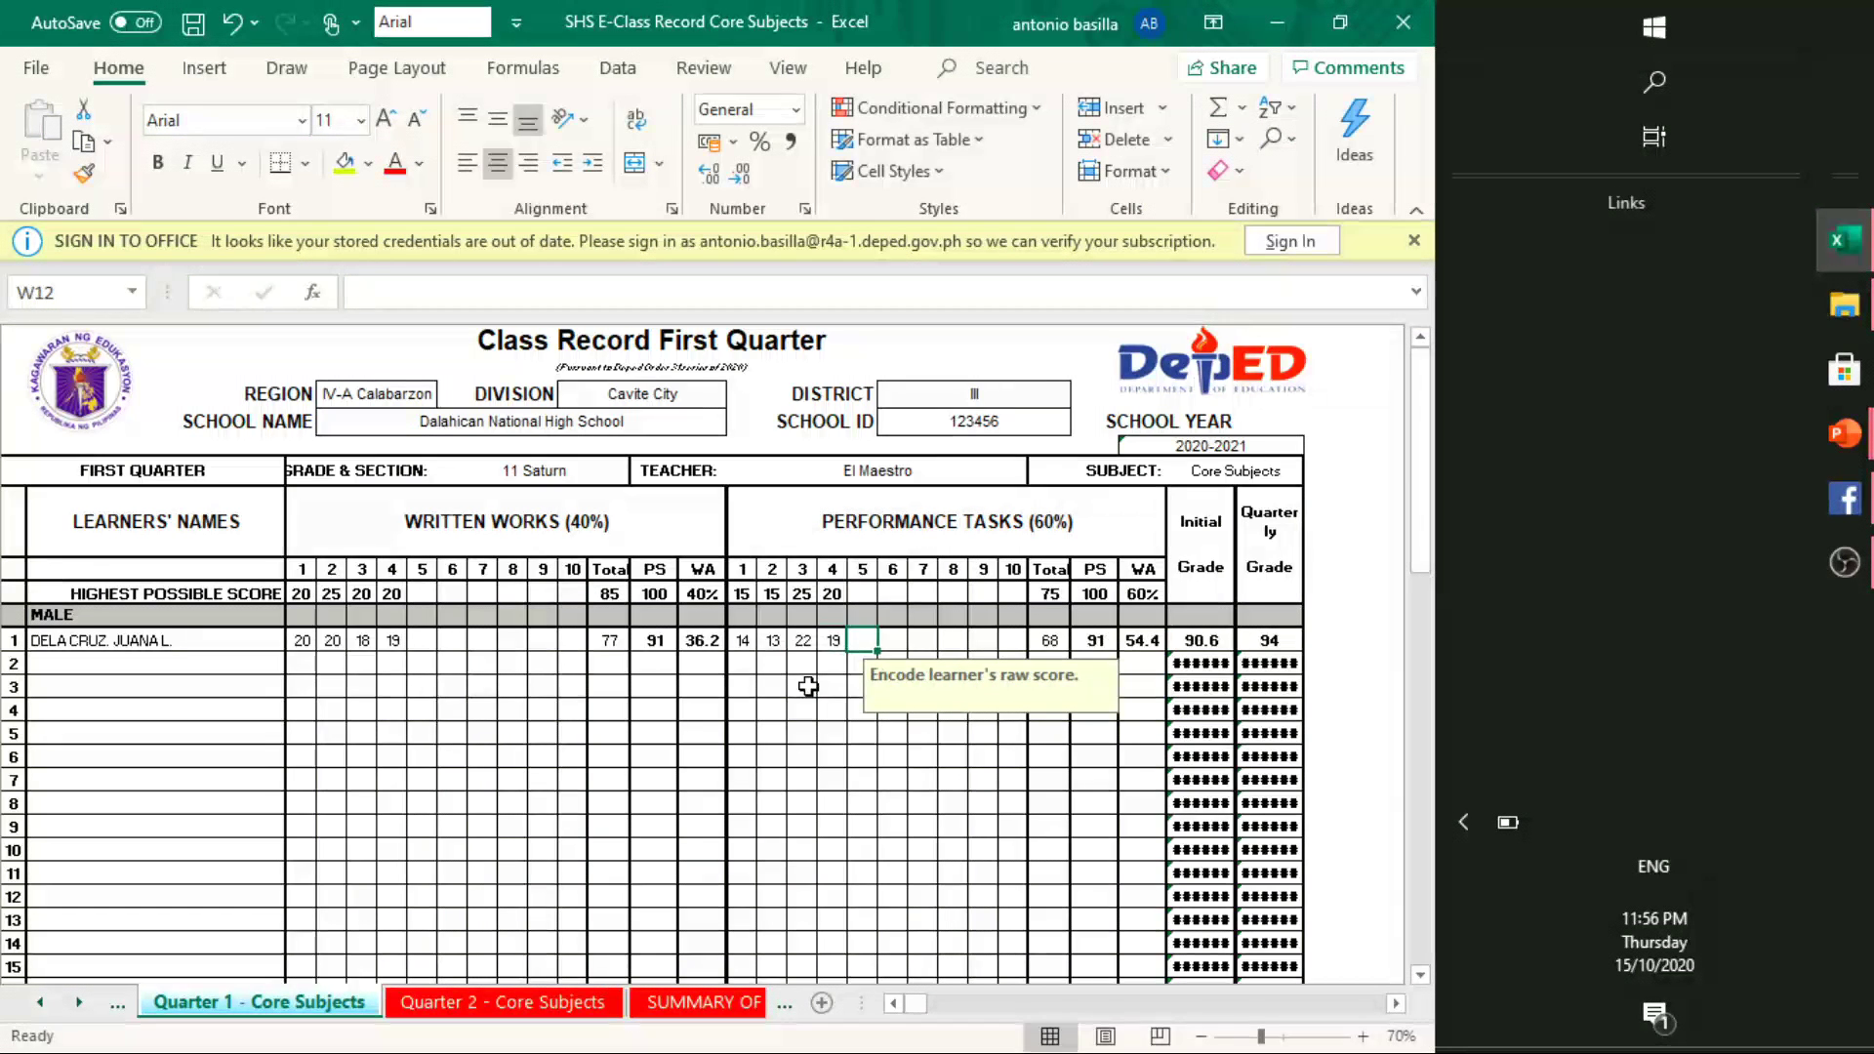
Inspect the learner's total and percentage score cells under Performance Tasks
click(1008, 800)
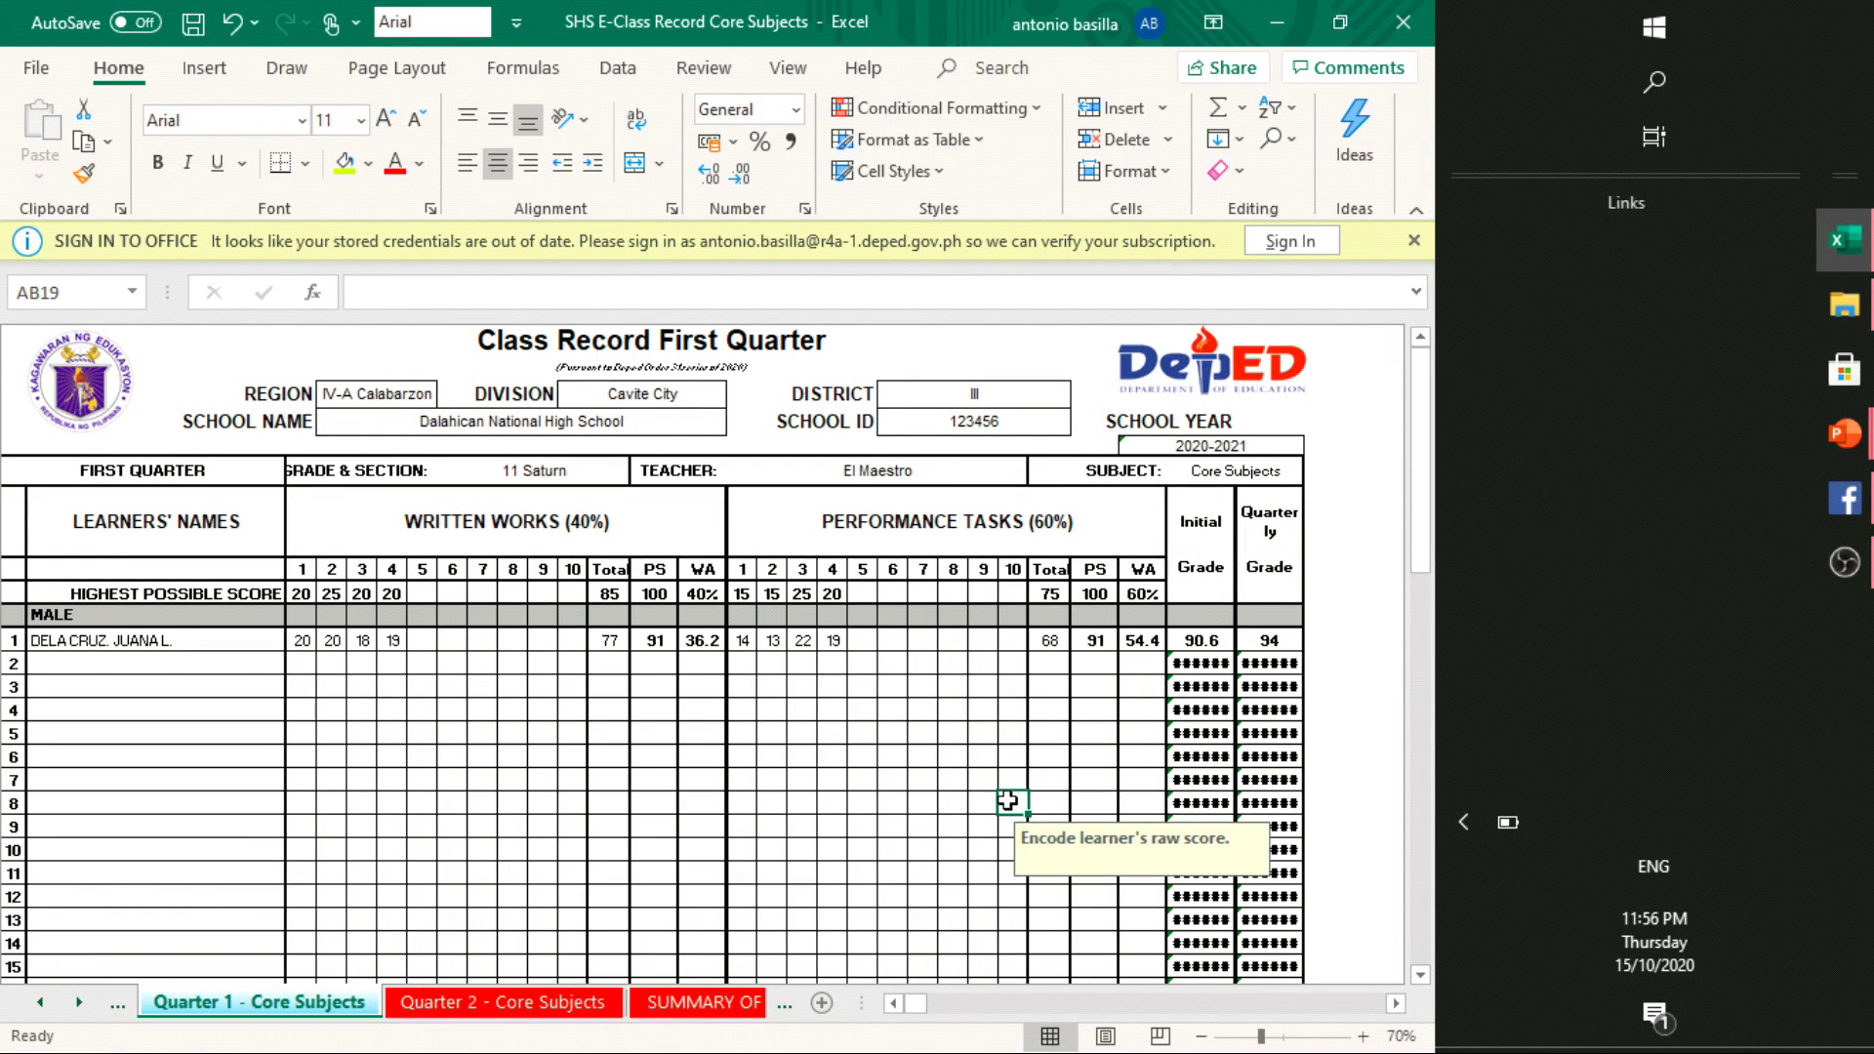
click(1050, 649)
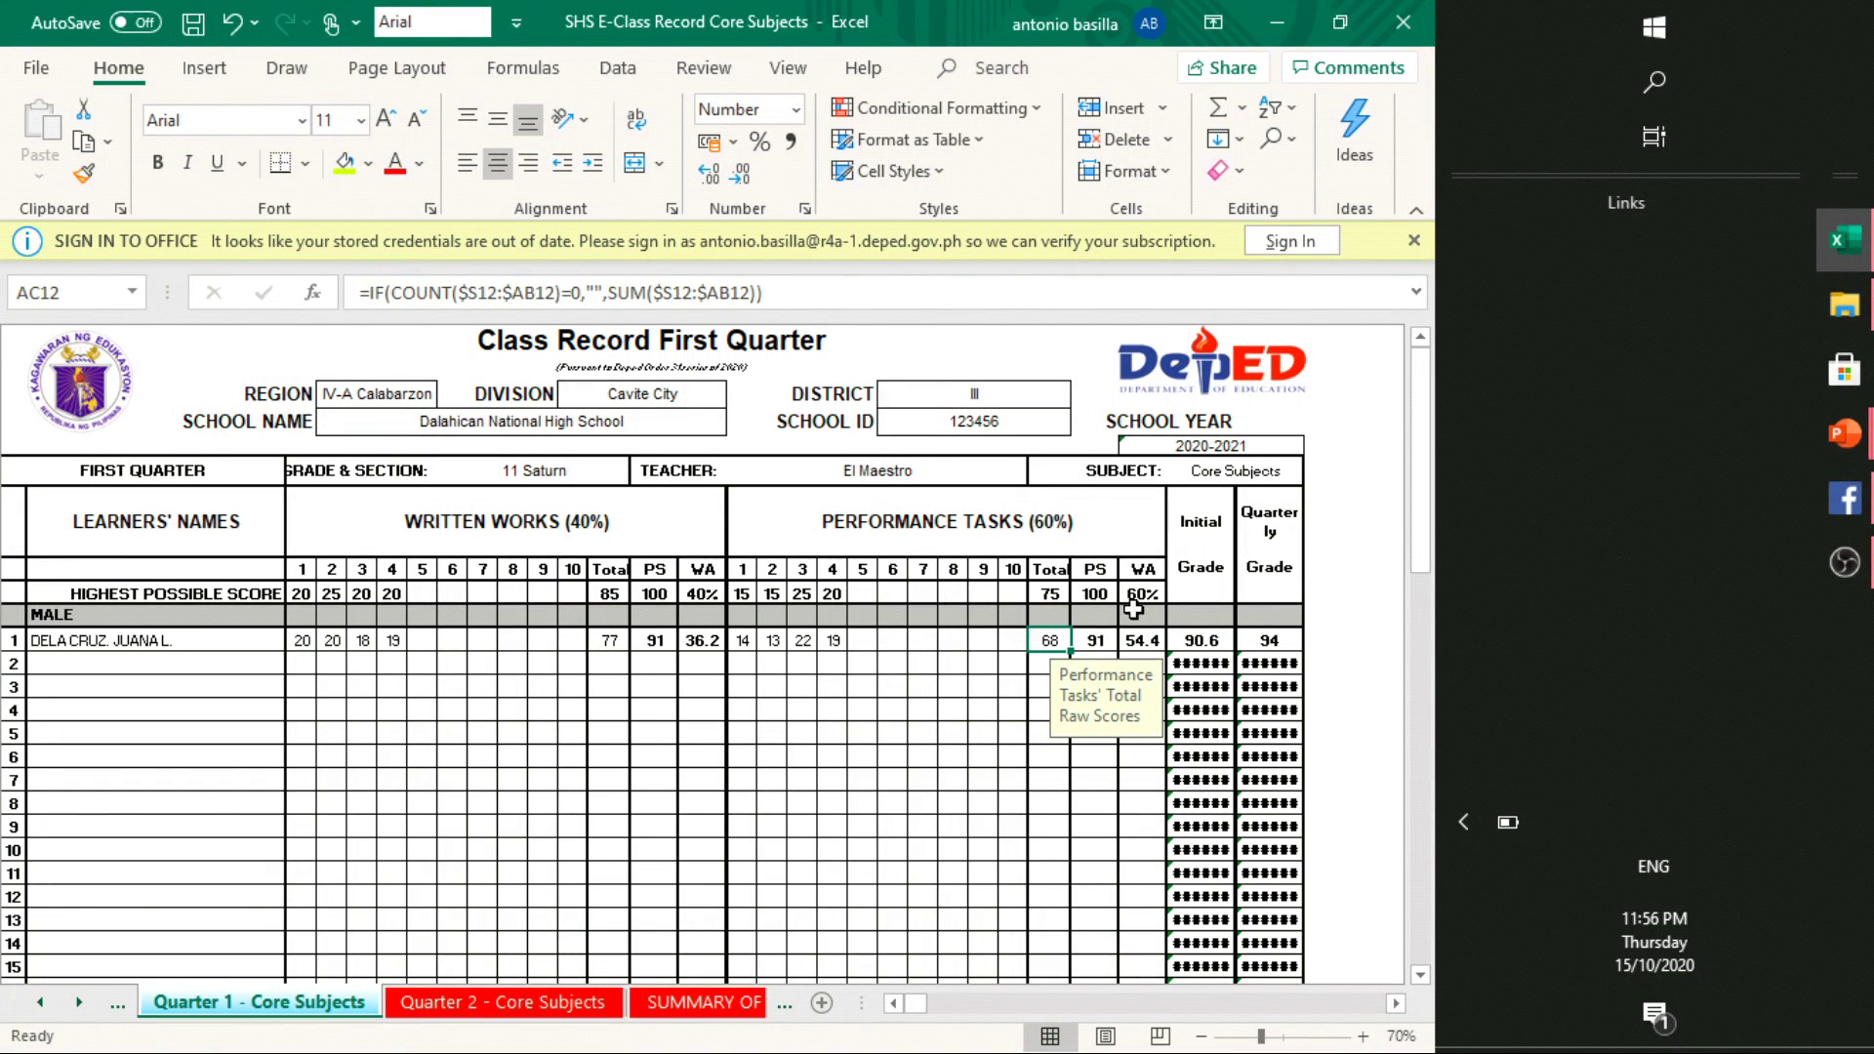
click(1097, 644)
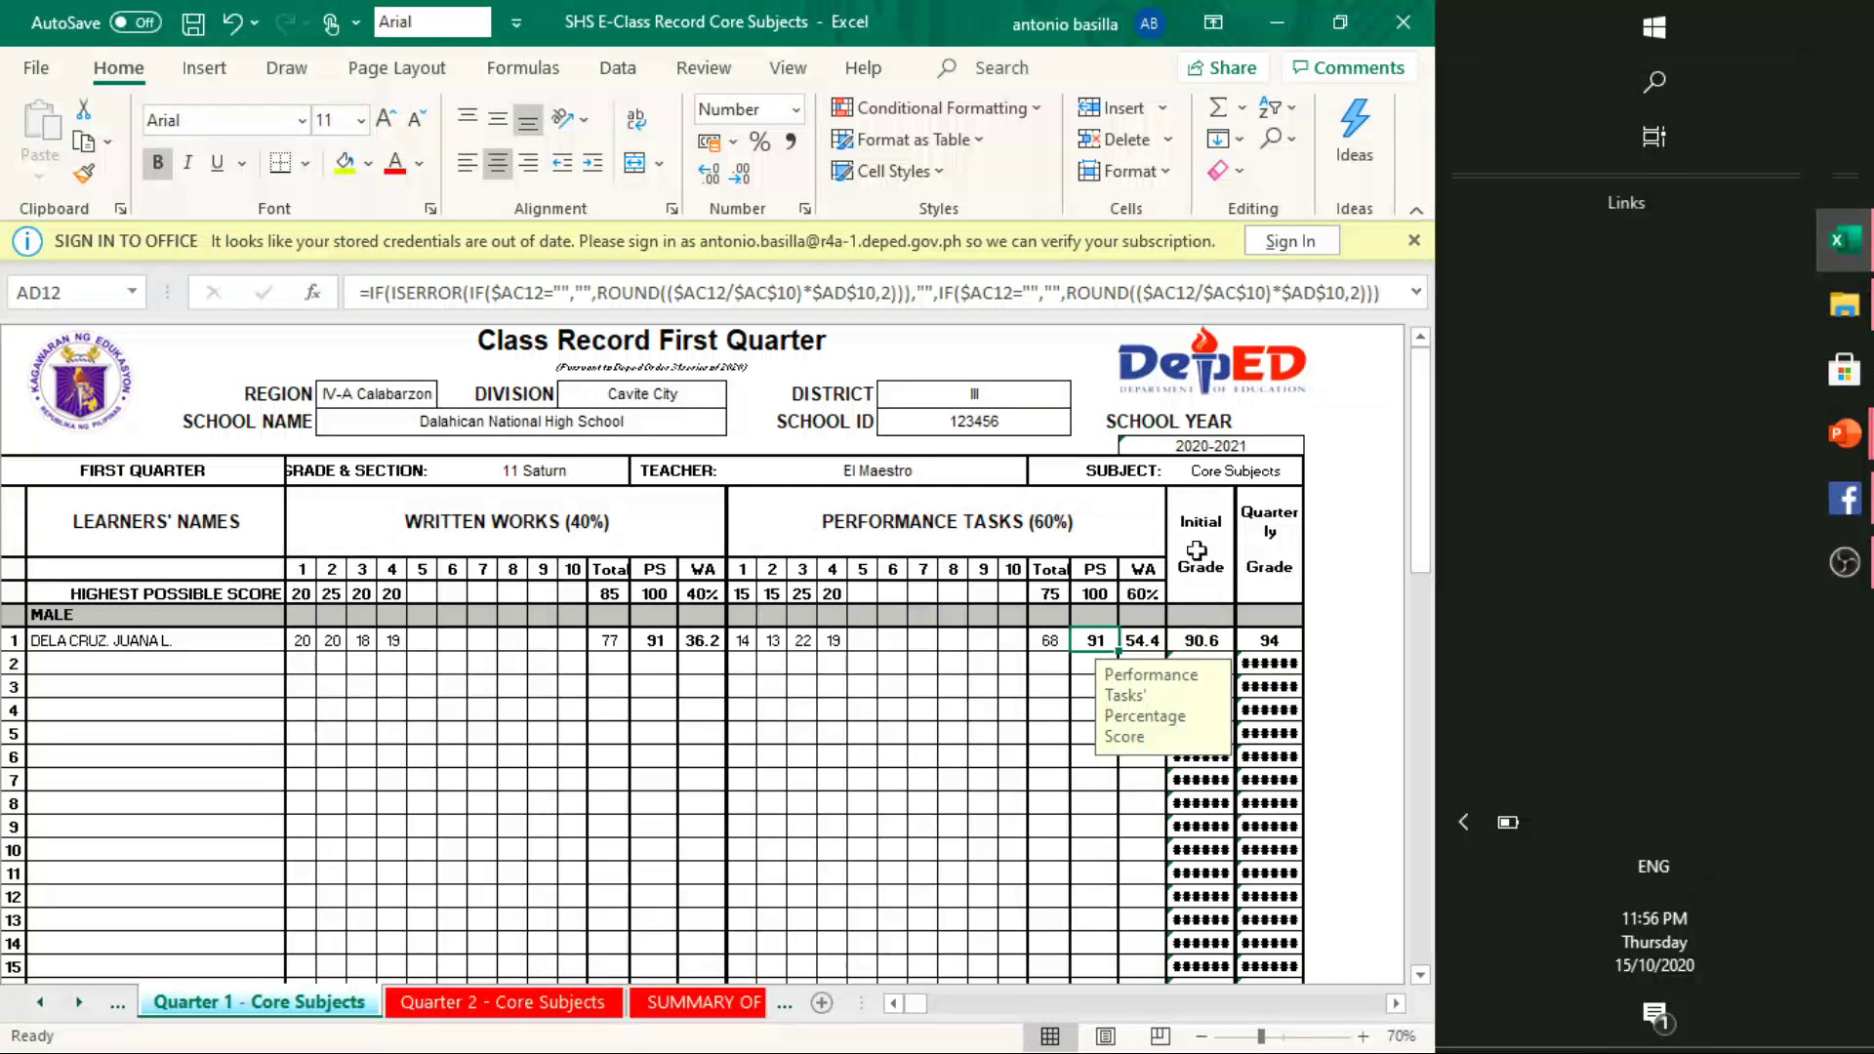
Examine the learner's initial grade formula and the Written Works and Performance Tasks weighted scores it adds together
click(1210, 640)
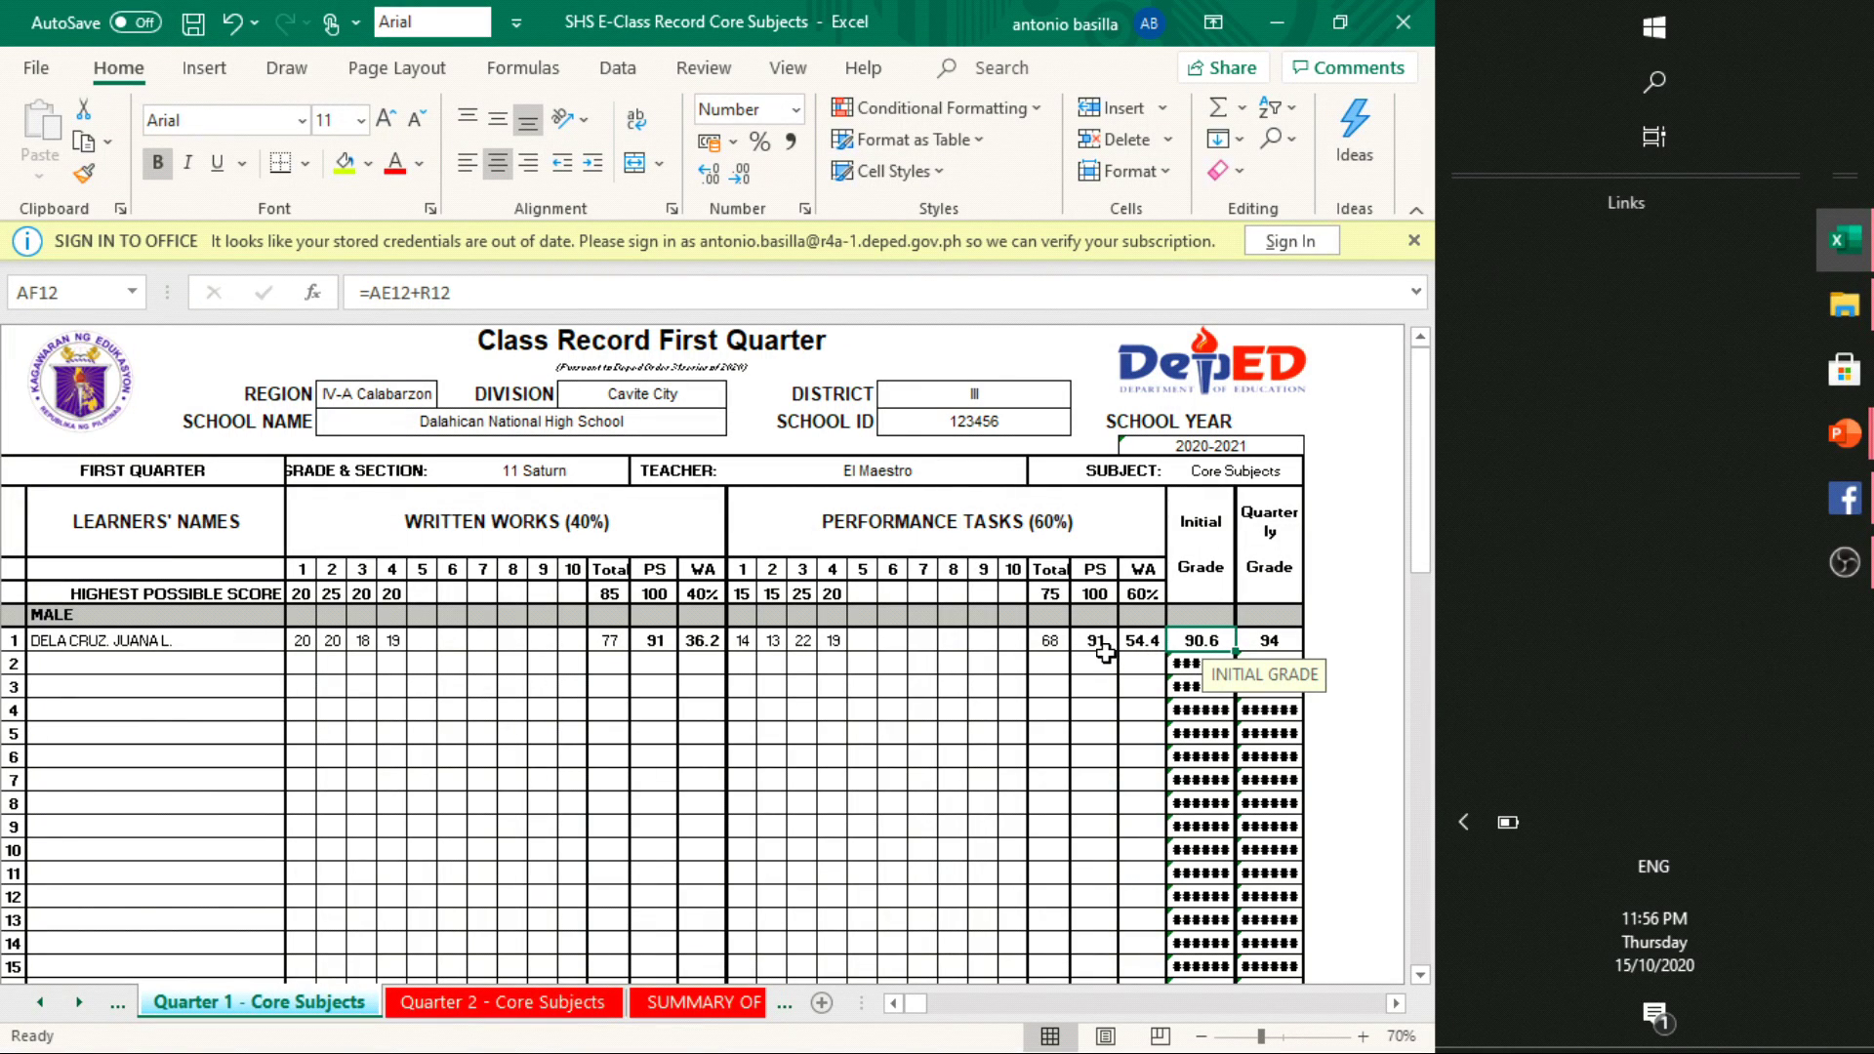
click(1143, 641)
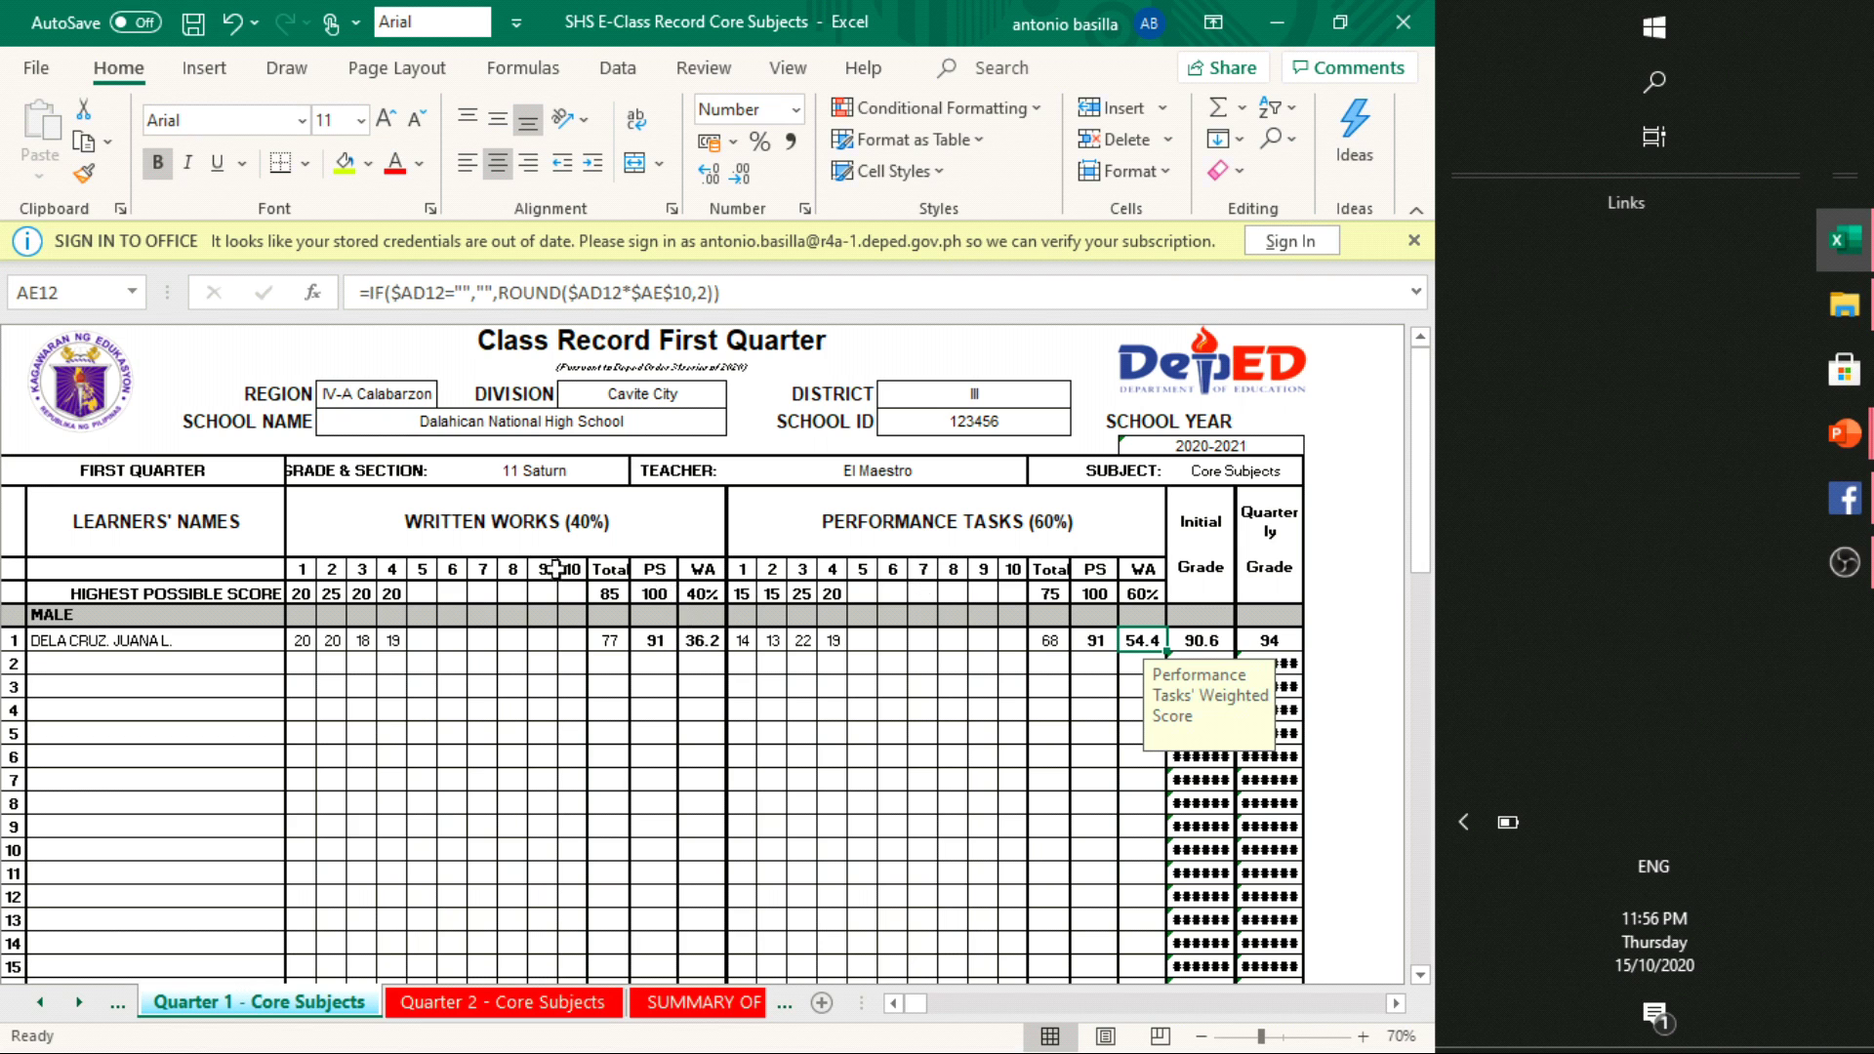
click(705, 644)
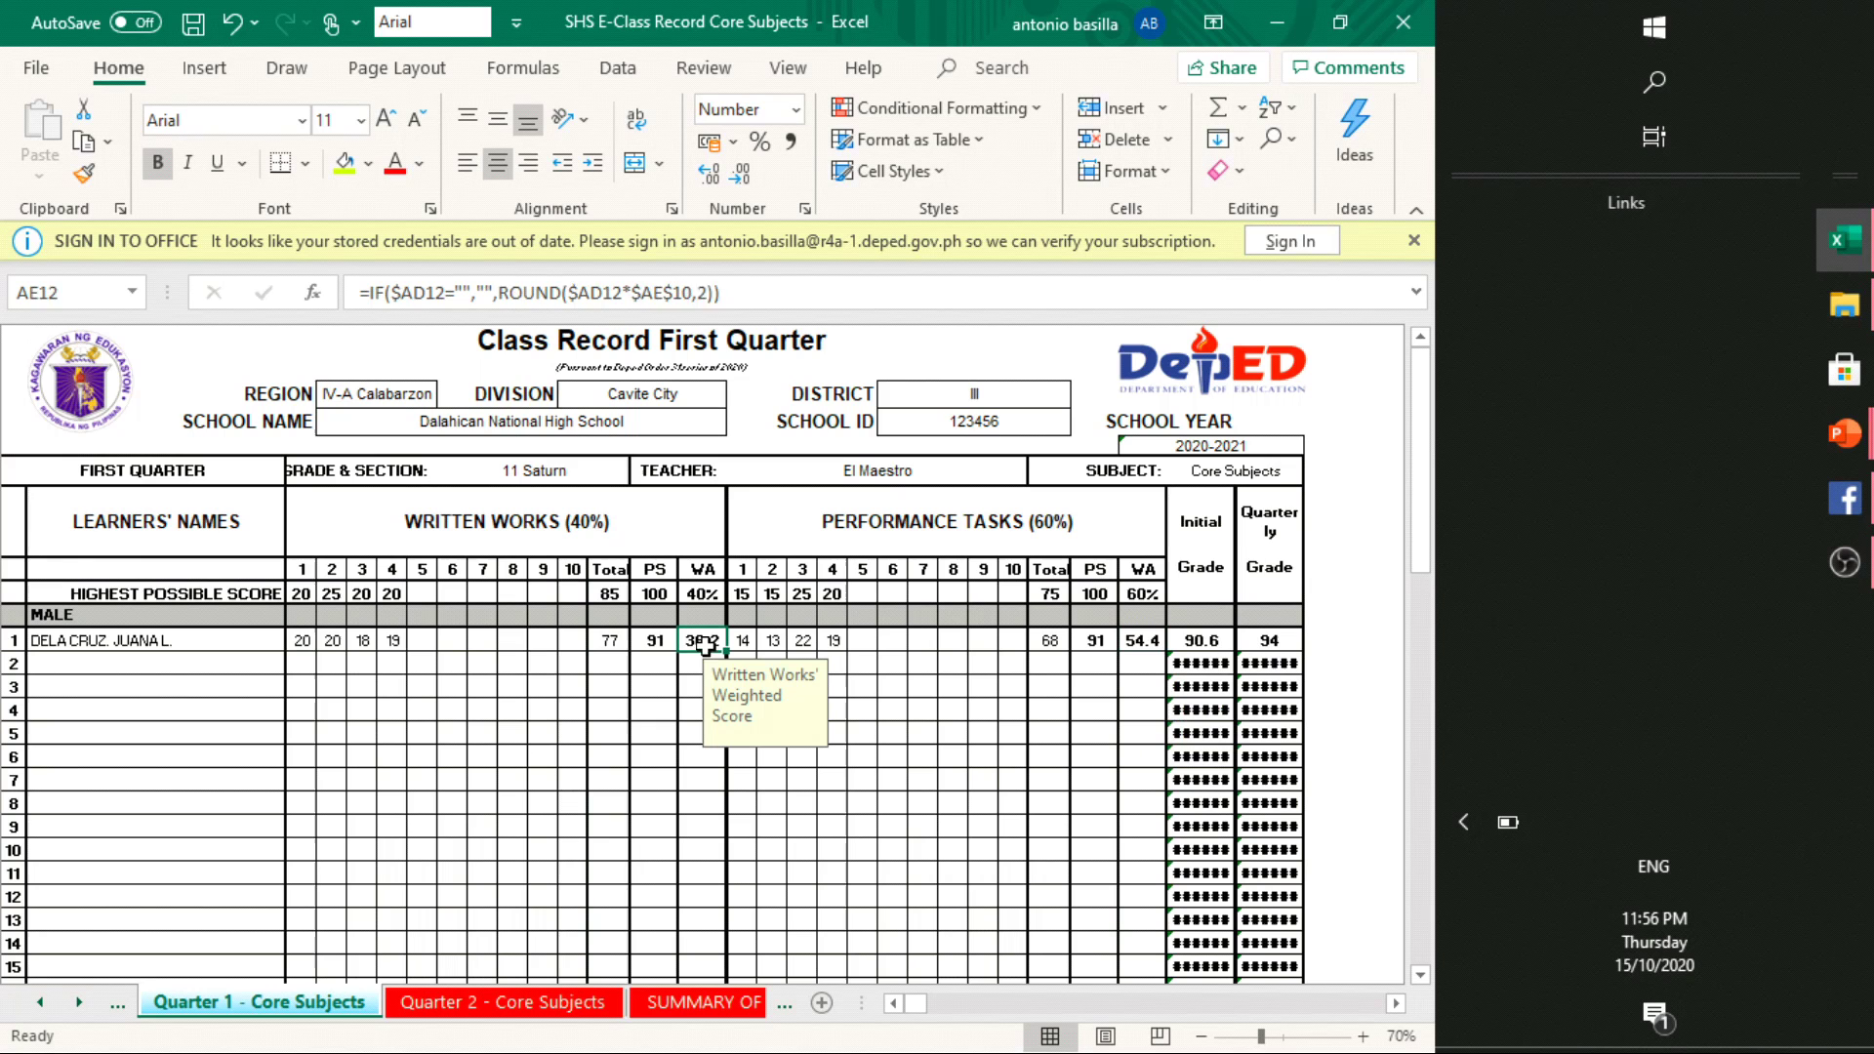
click(1151, 636)
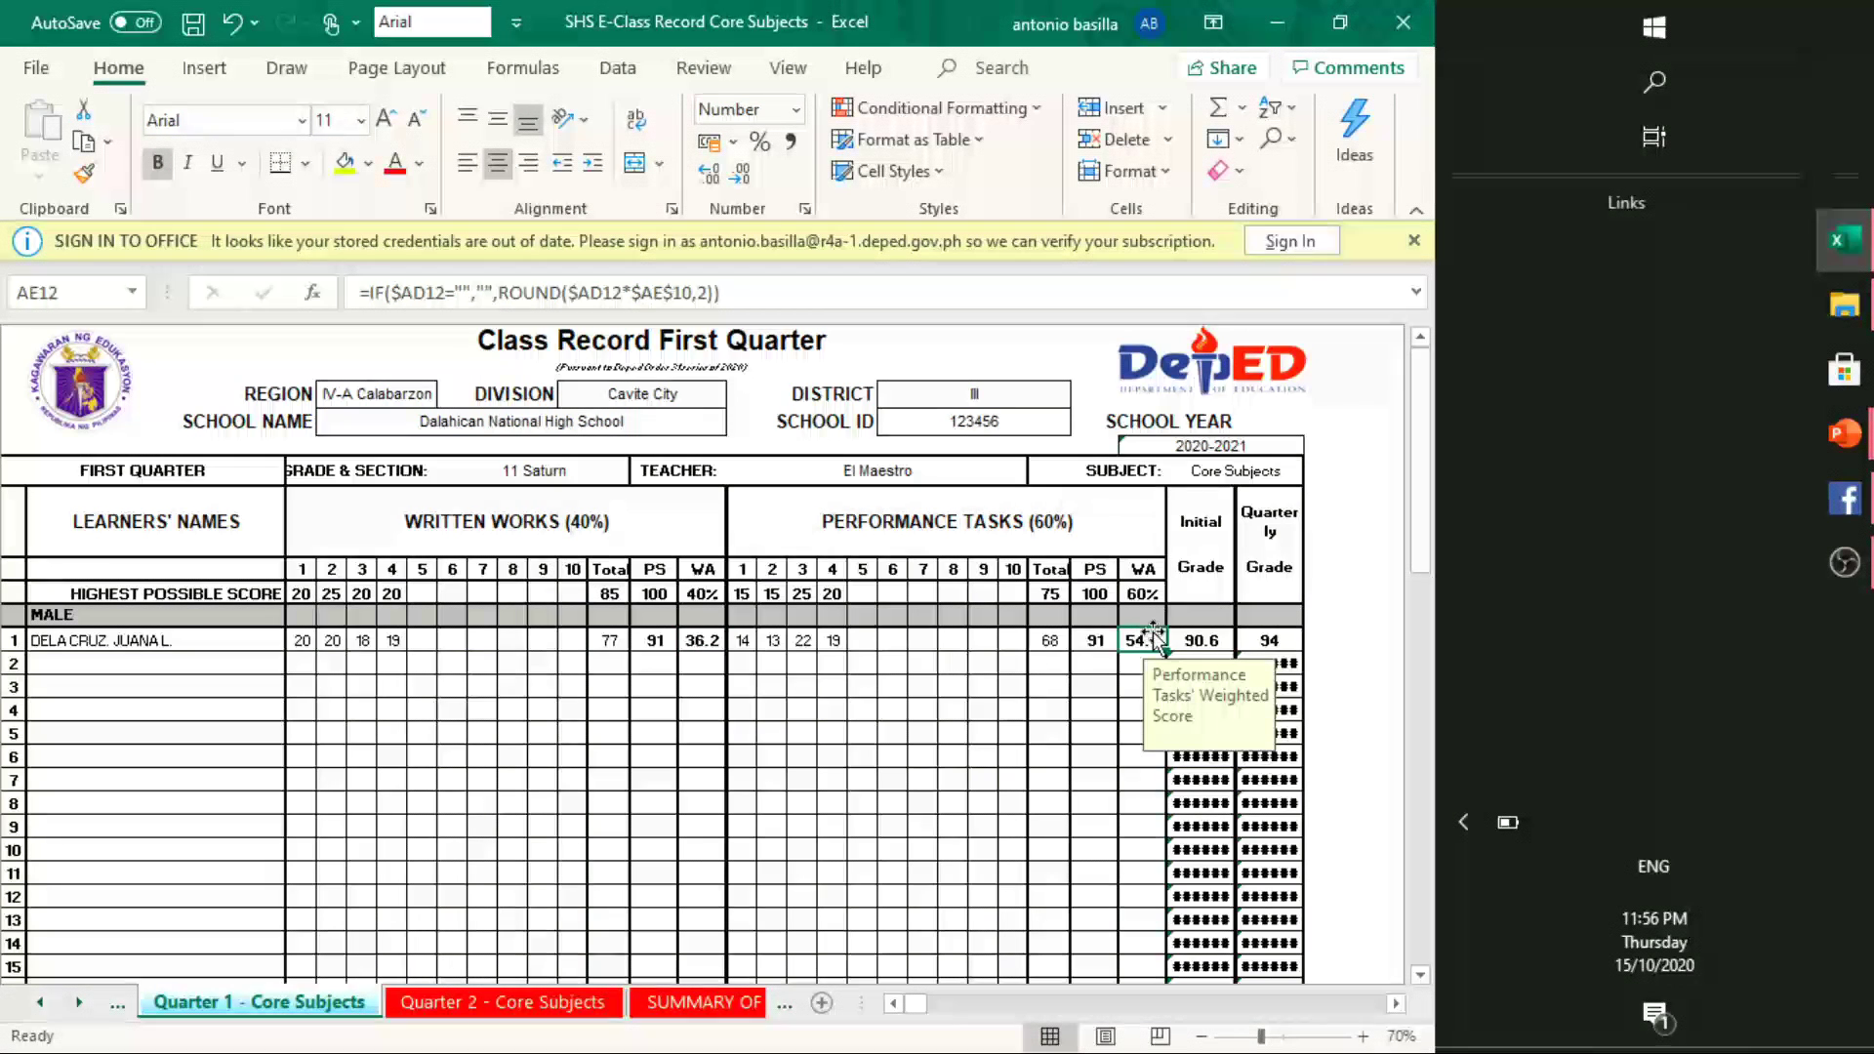
Check the learner's initial and quarterly grade cells, along with the first-quarter grade on the Summary of Quarterly Grades sheet
click(1220, 640)
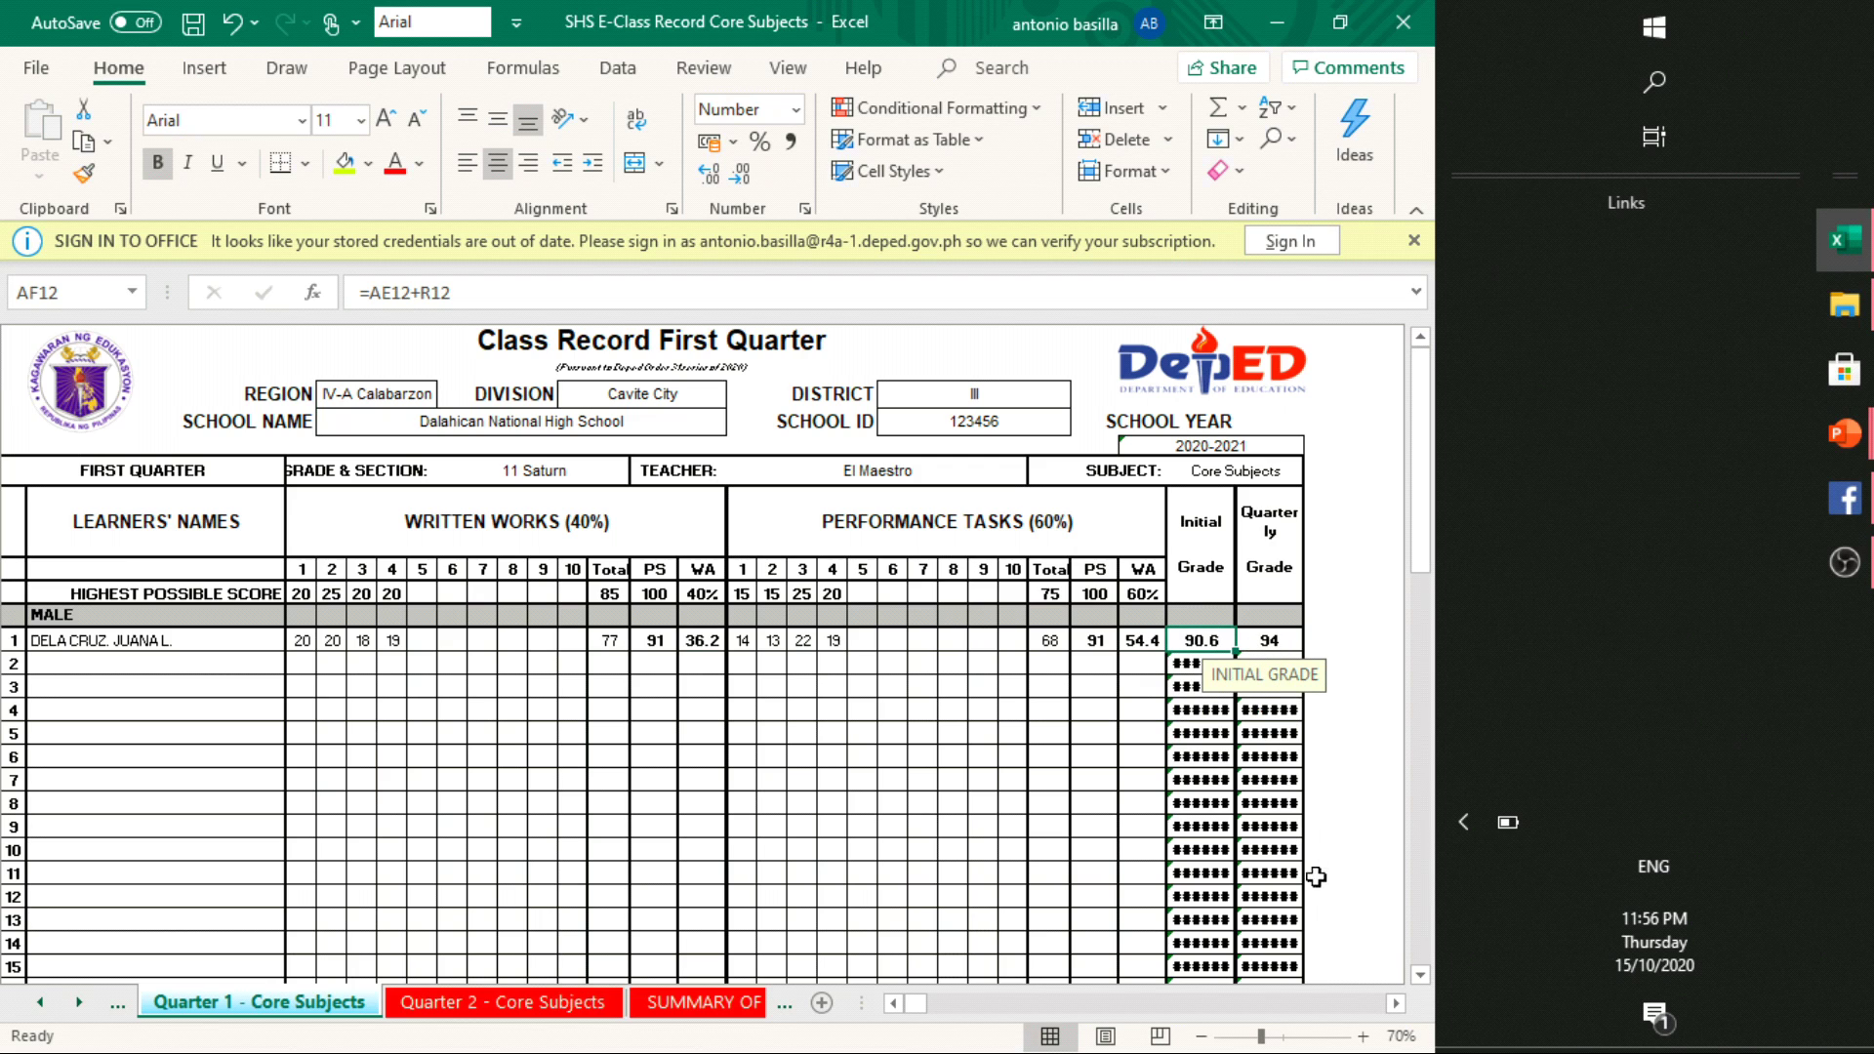
click(1267, 640)
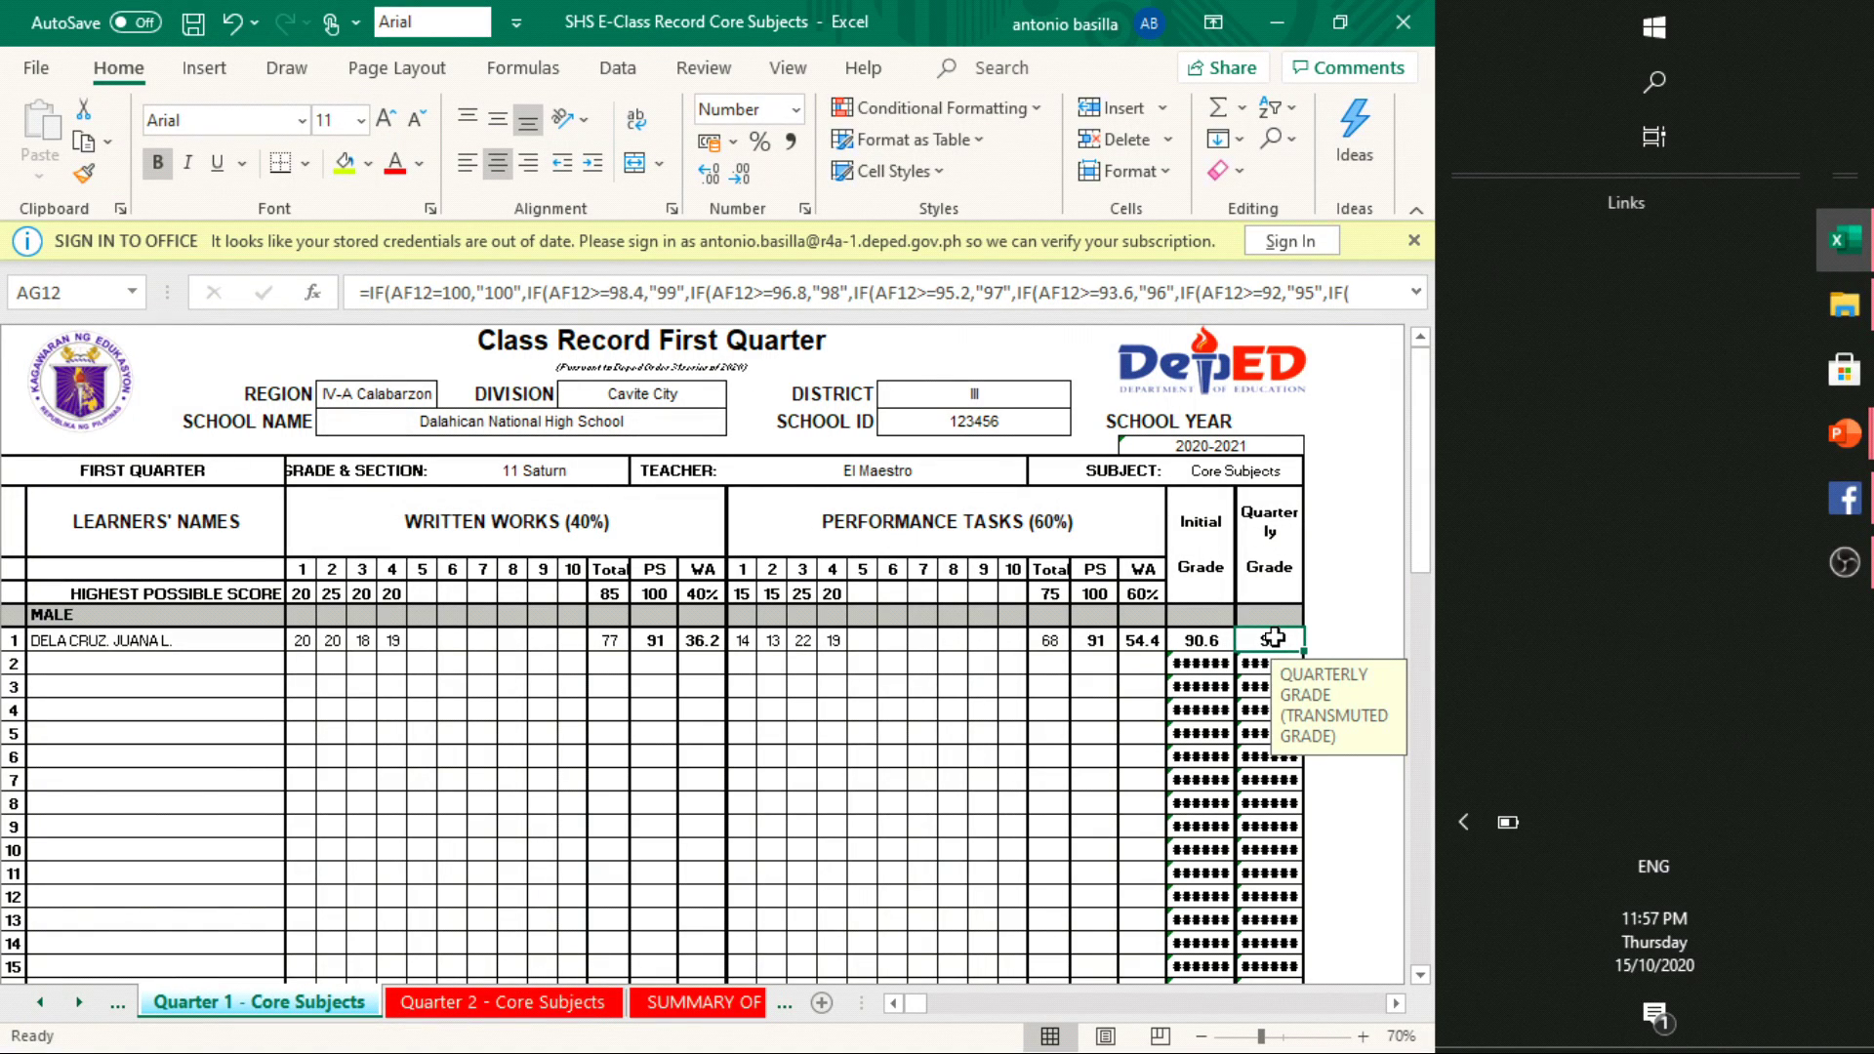
click(683, 1002)
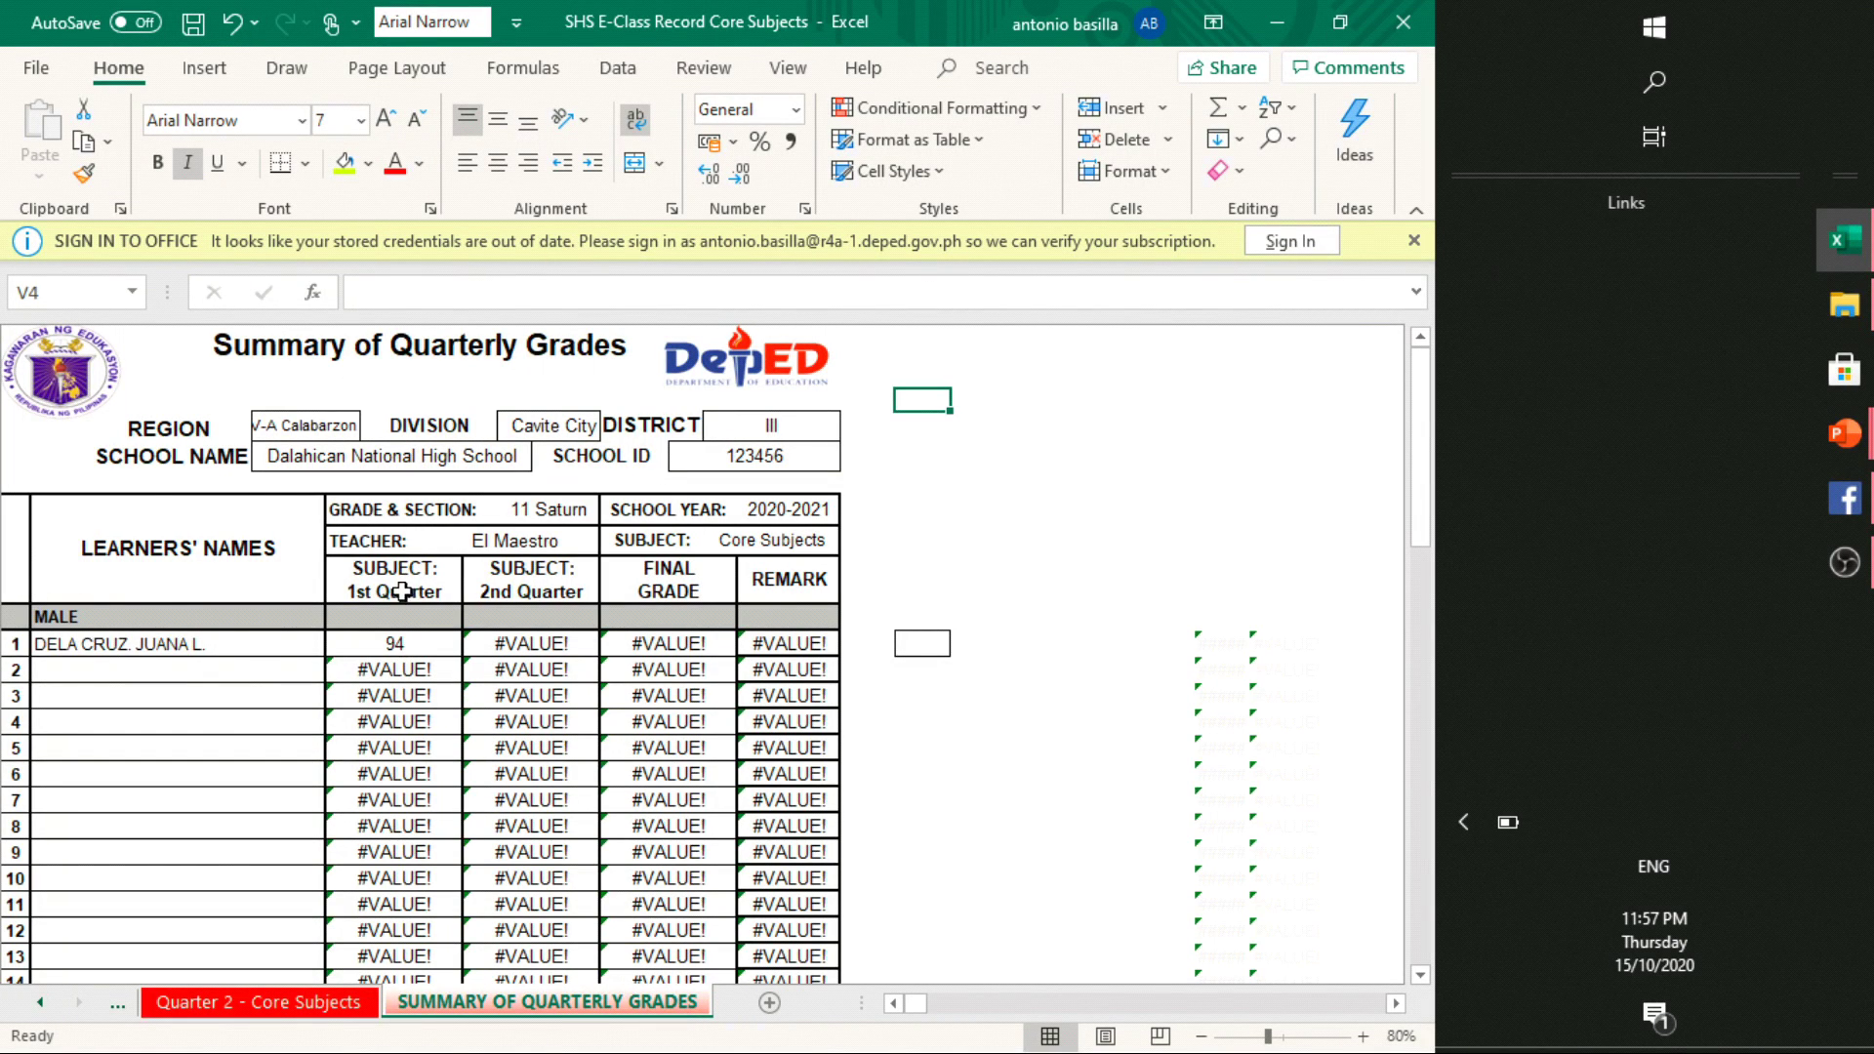
On the Quarter 2 - Core Subjects sheet, enter the first learner's Written Works raw scores as 17, 19 and 19 for items 1 to 3
click(292, 1001)
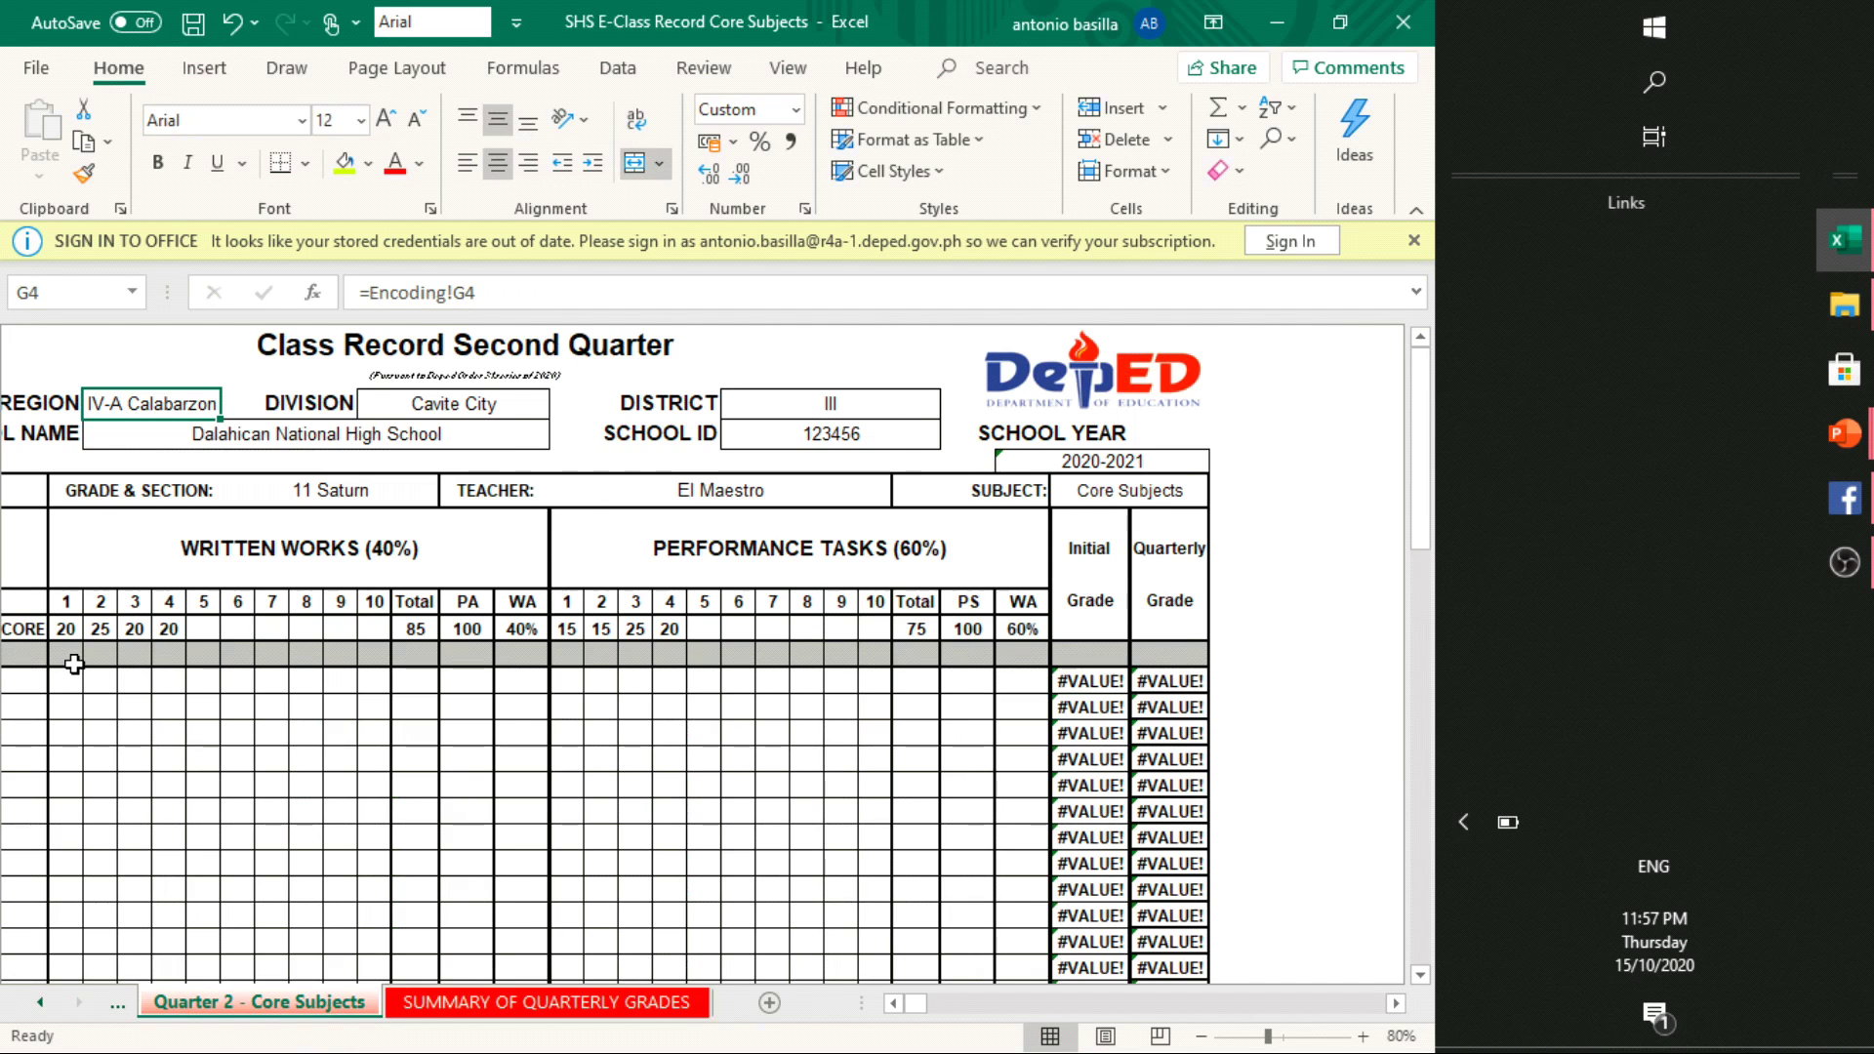
key(Home)
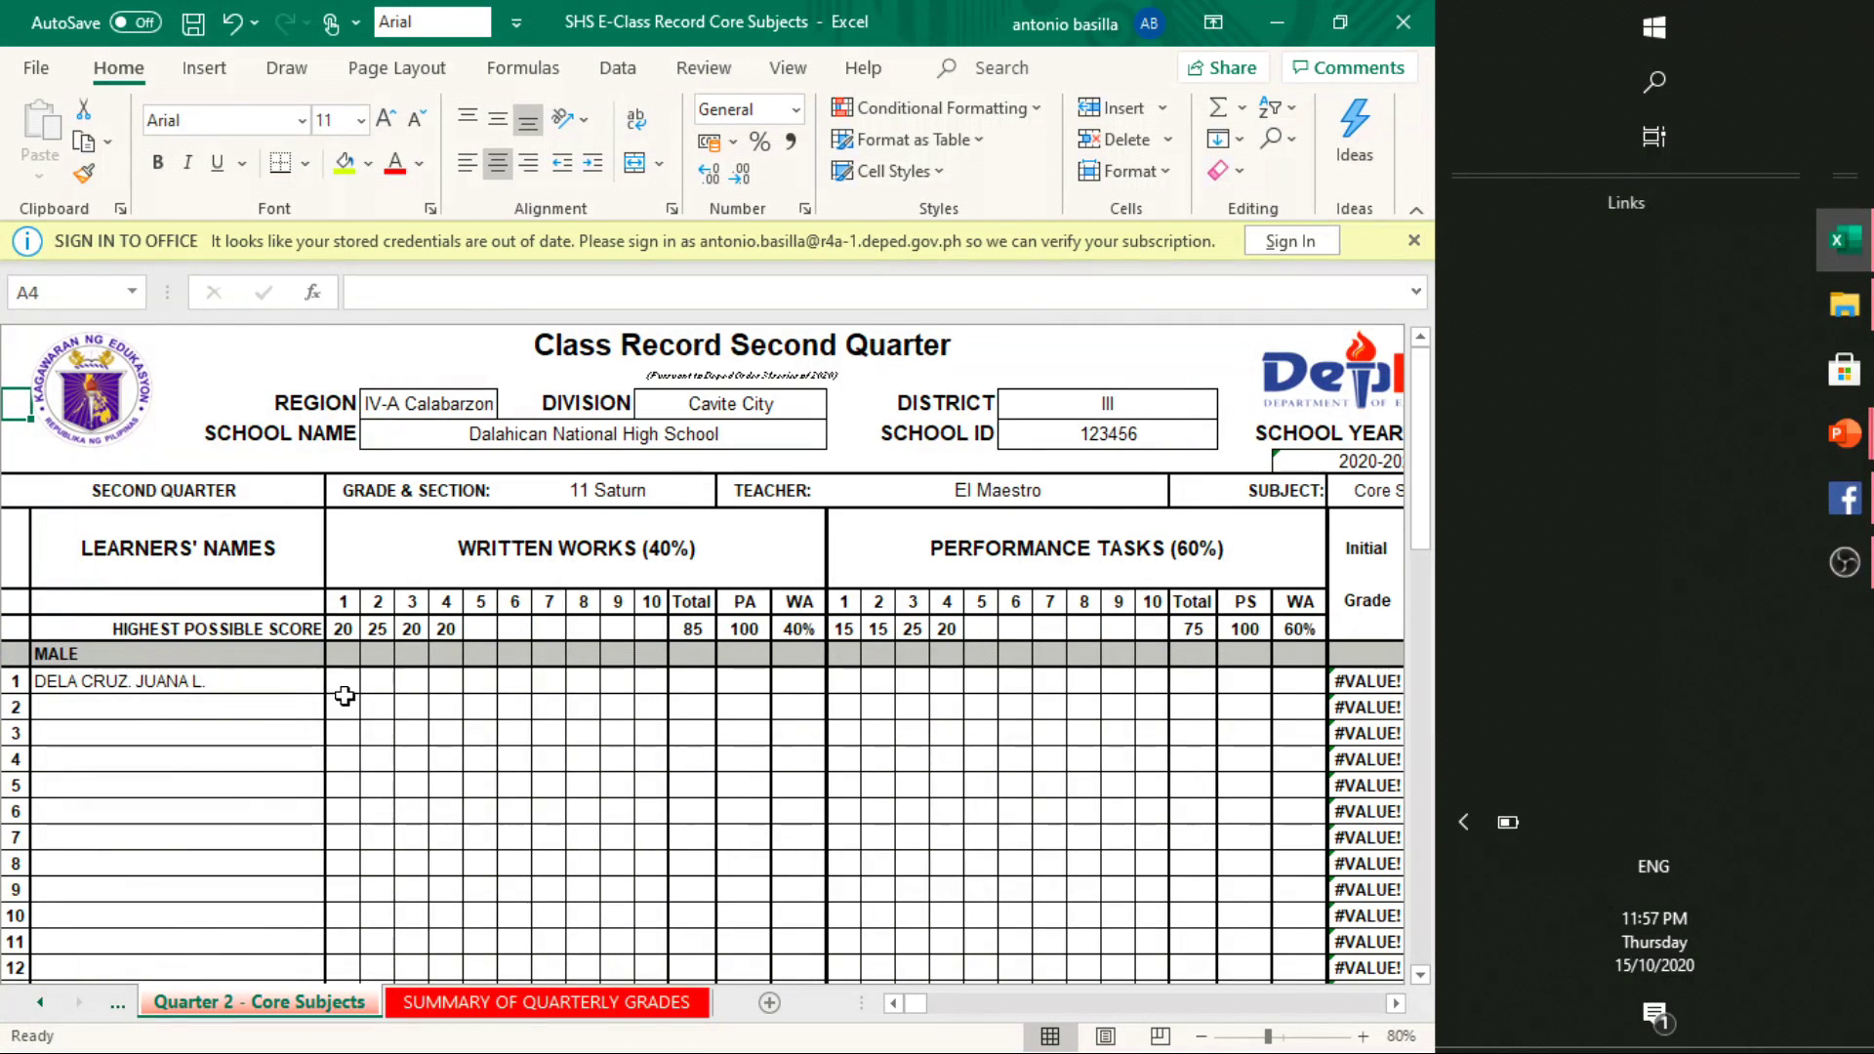
click(344, 683)
text(17)
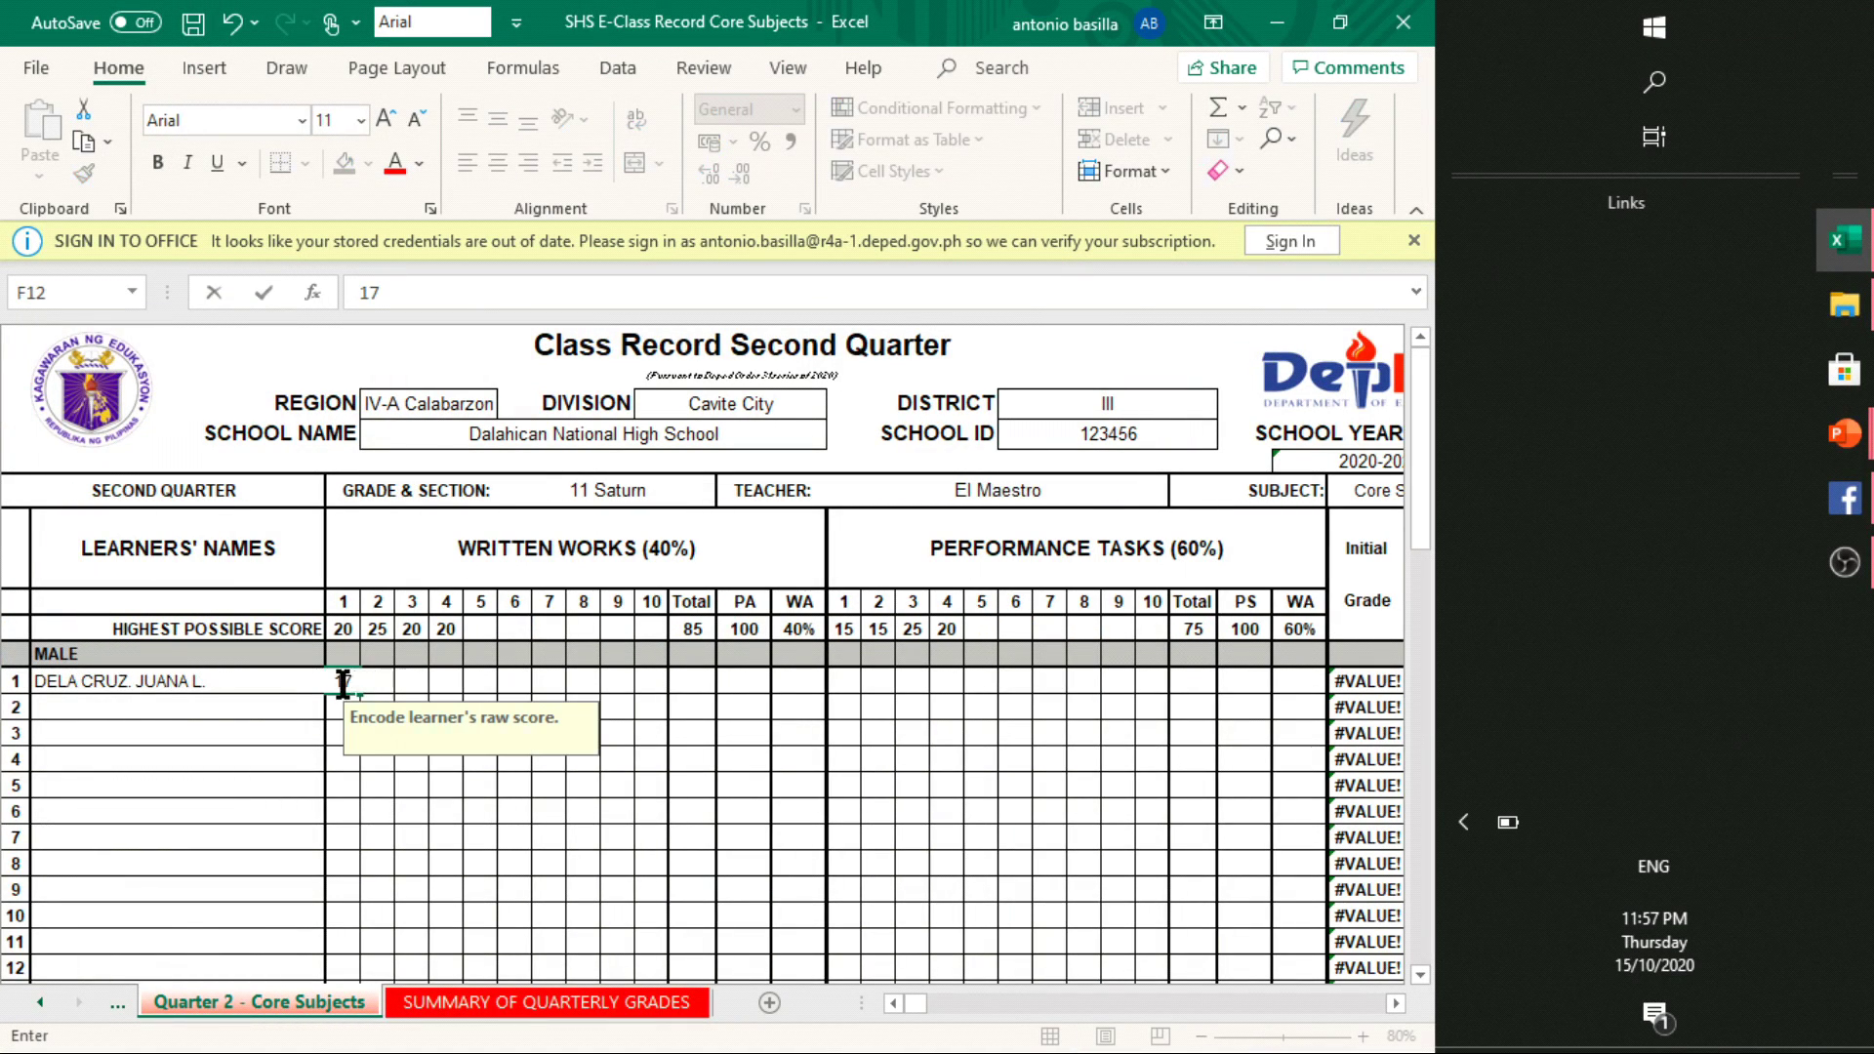
key(Tab)
text(19)
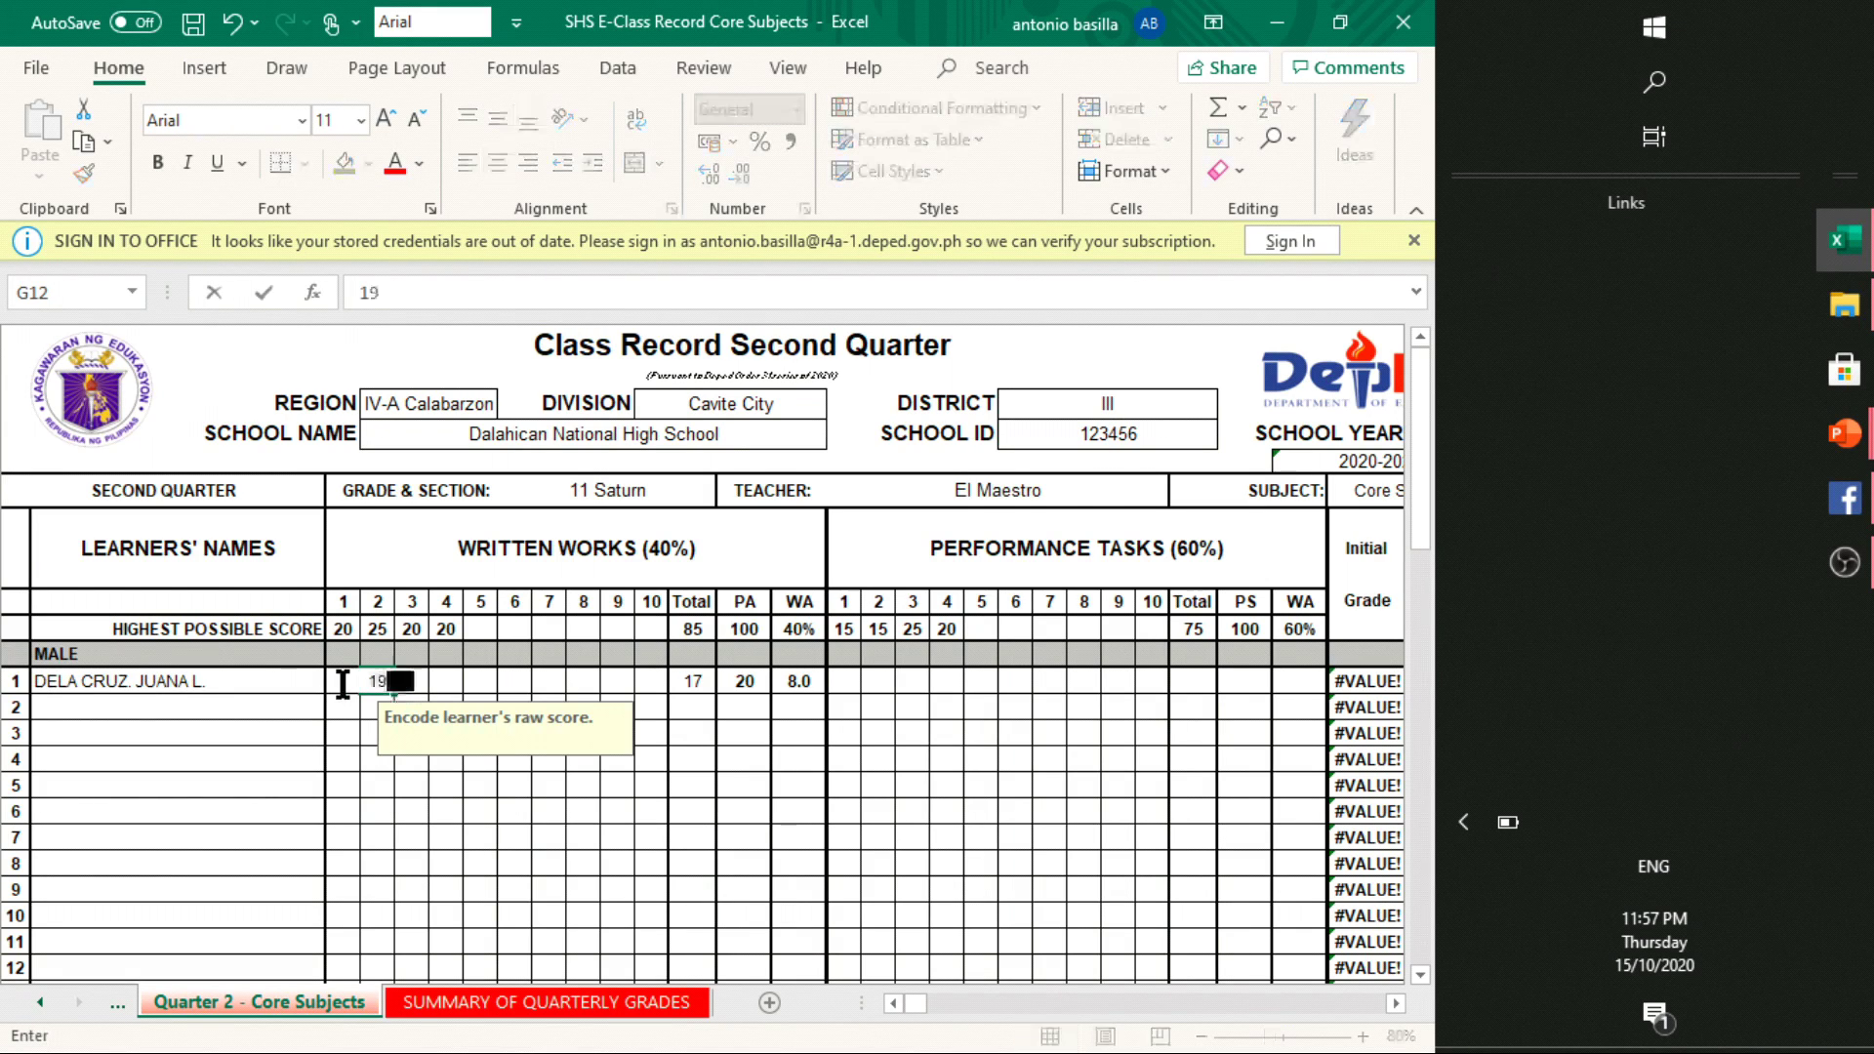
key(Tab)
text(19)
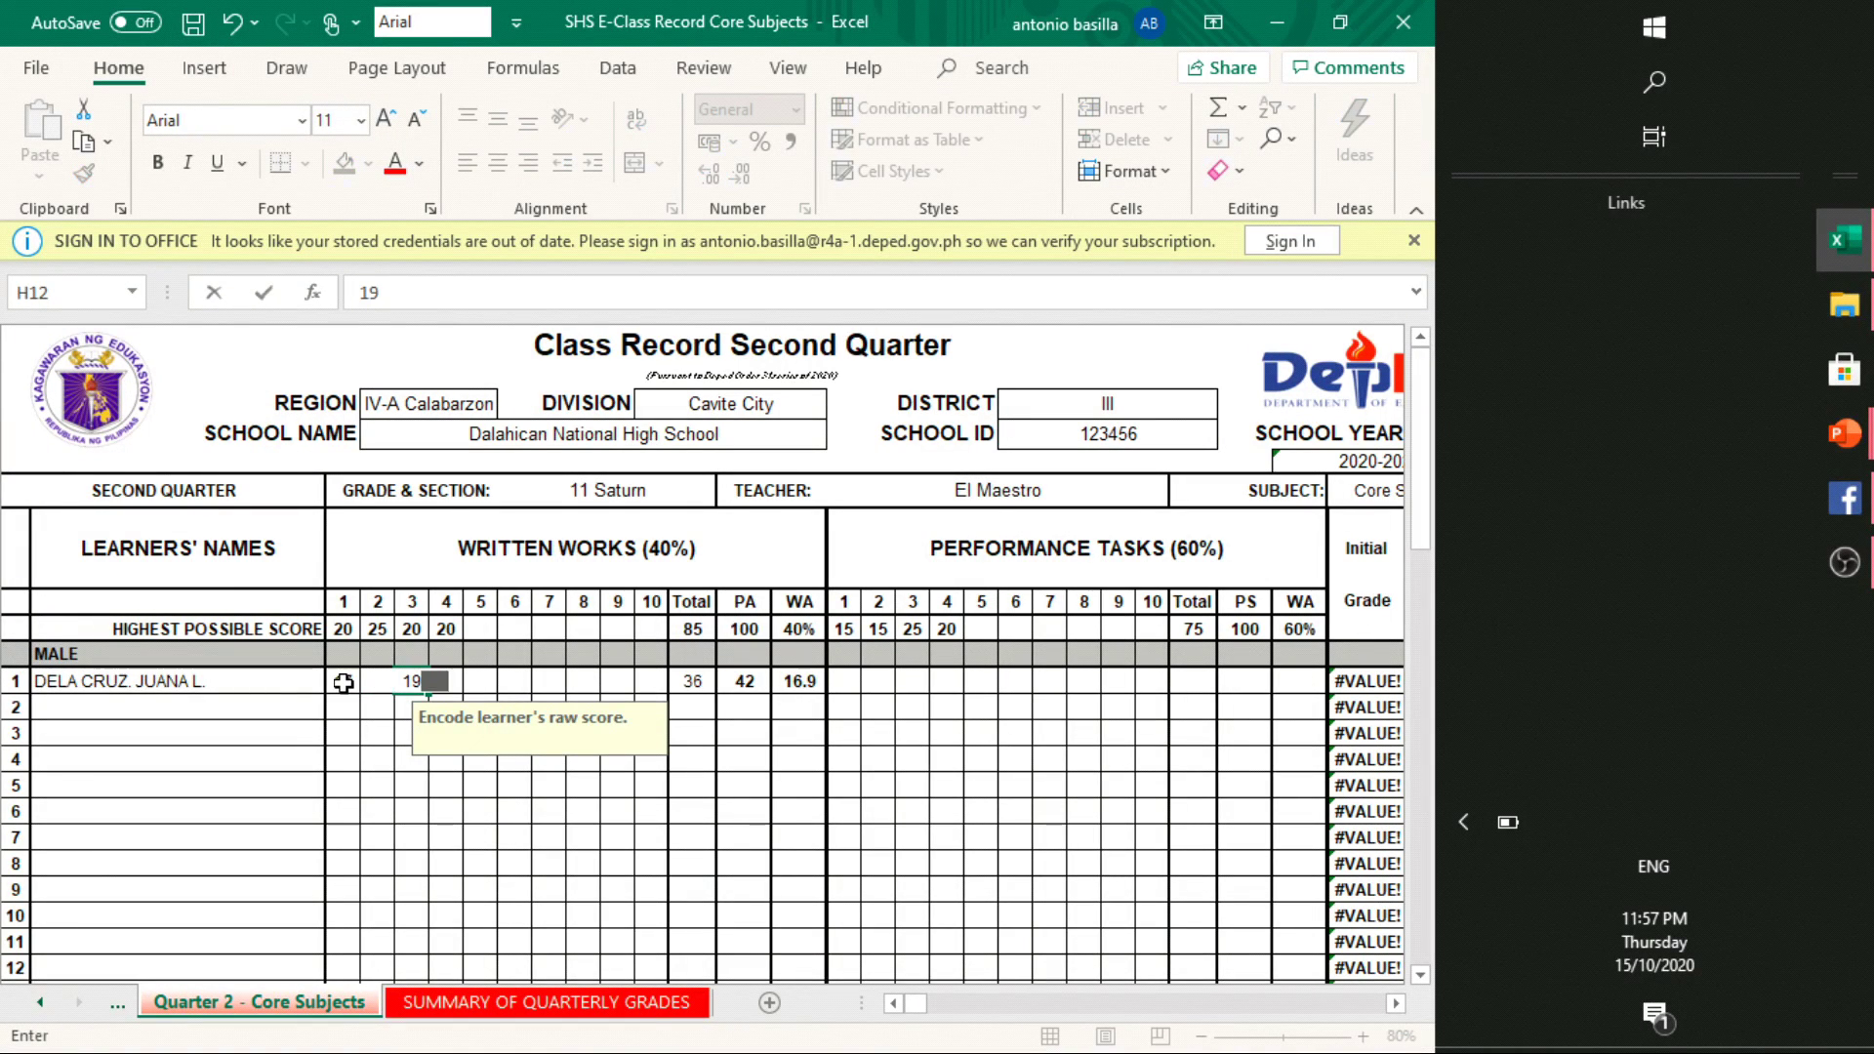
key(Tab)
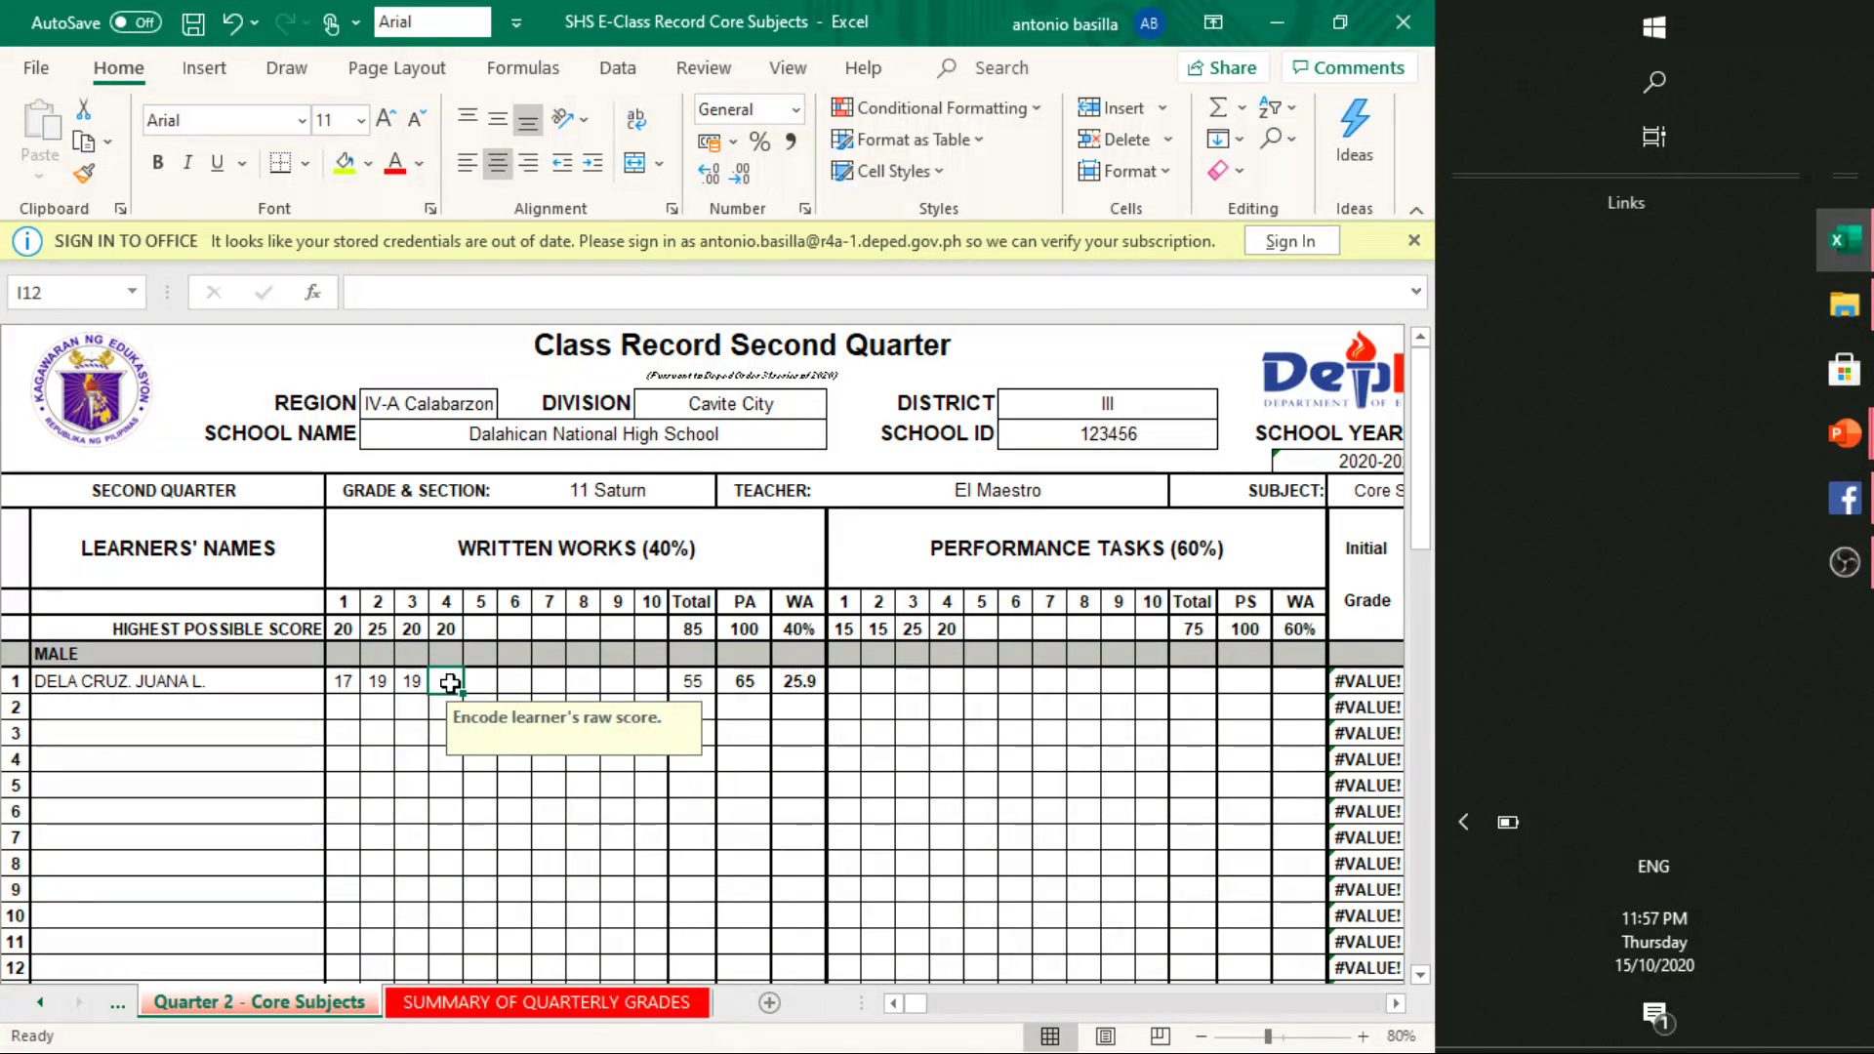
Try to enter 21 as the learner's fourth Written Works raw score, above the highest possible score of 20
text(21)
key(Tab)
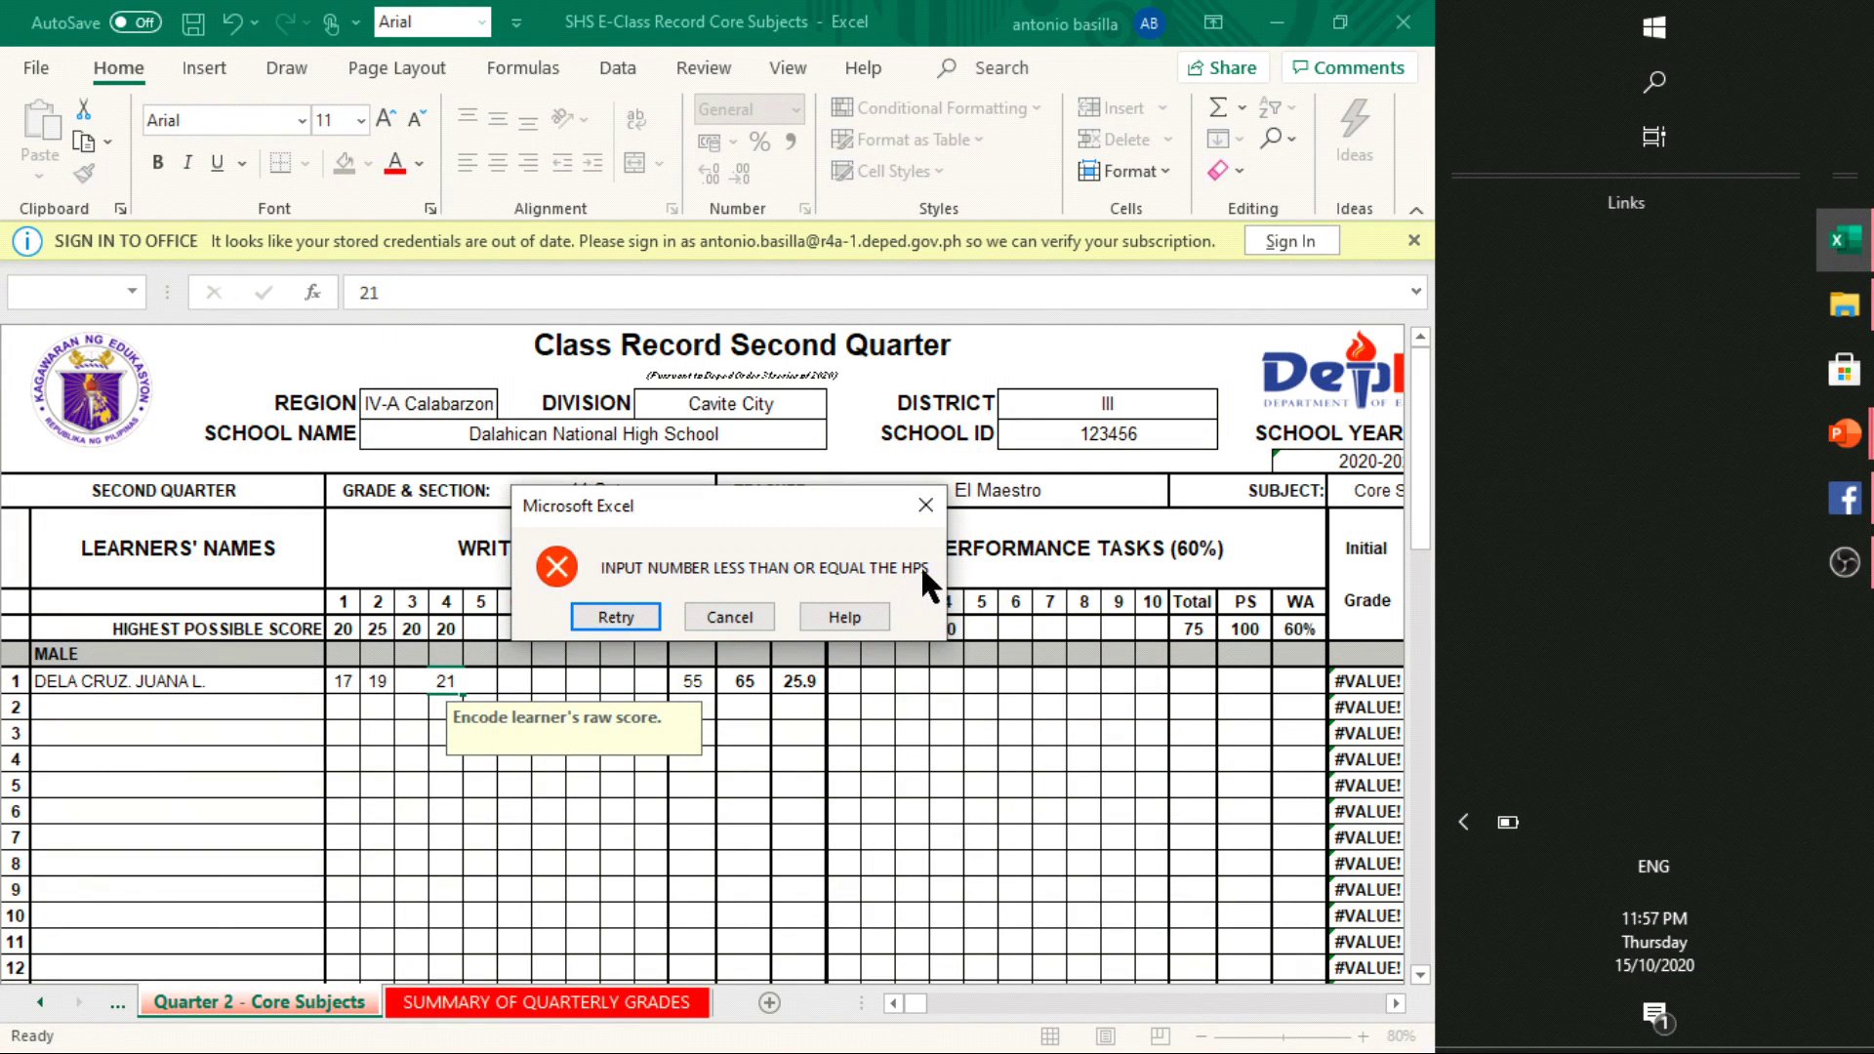
click(928, 517)
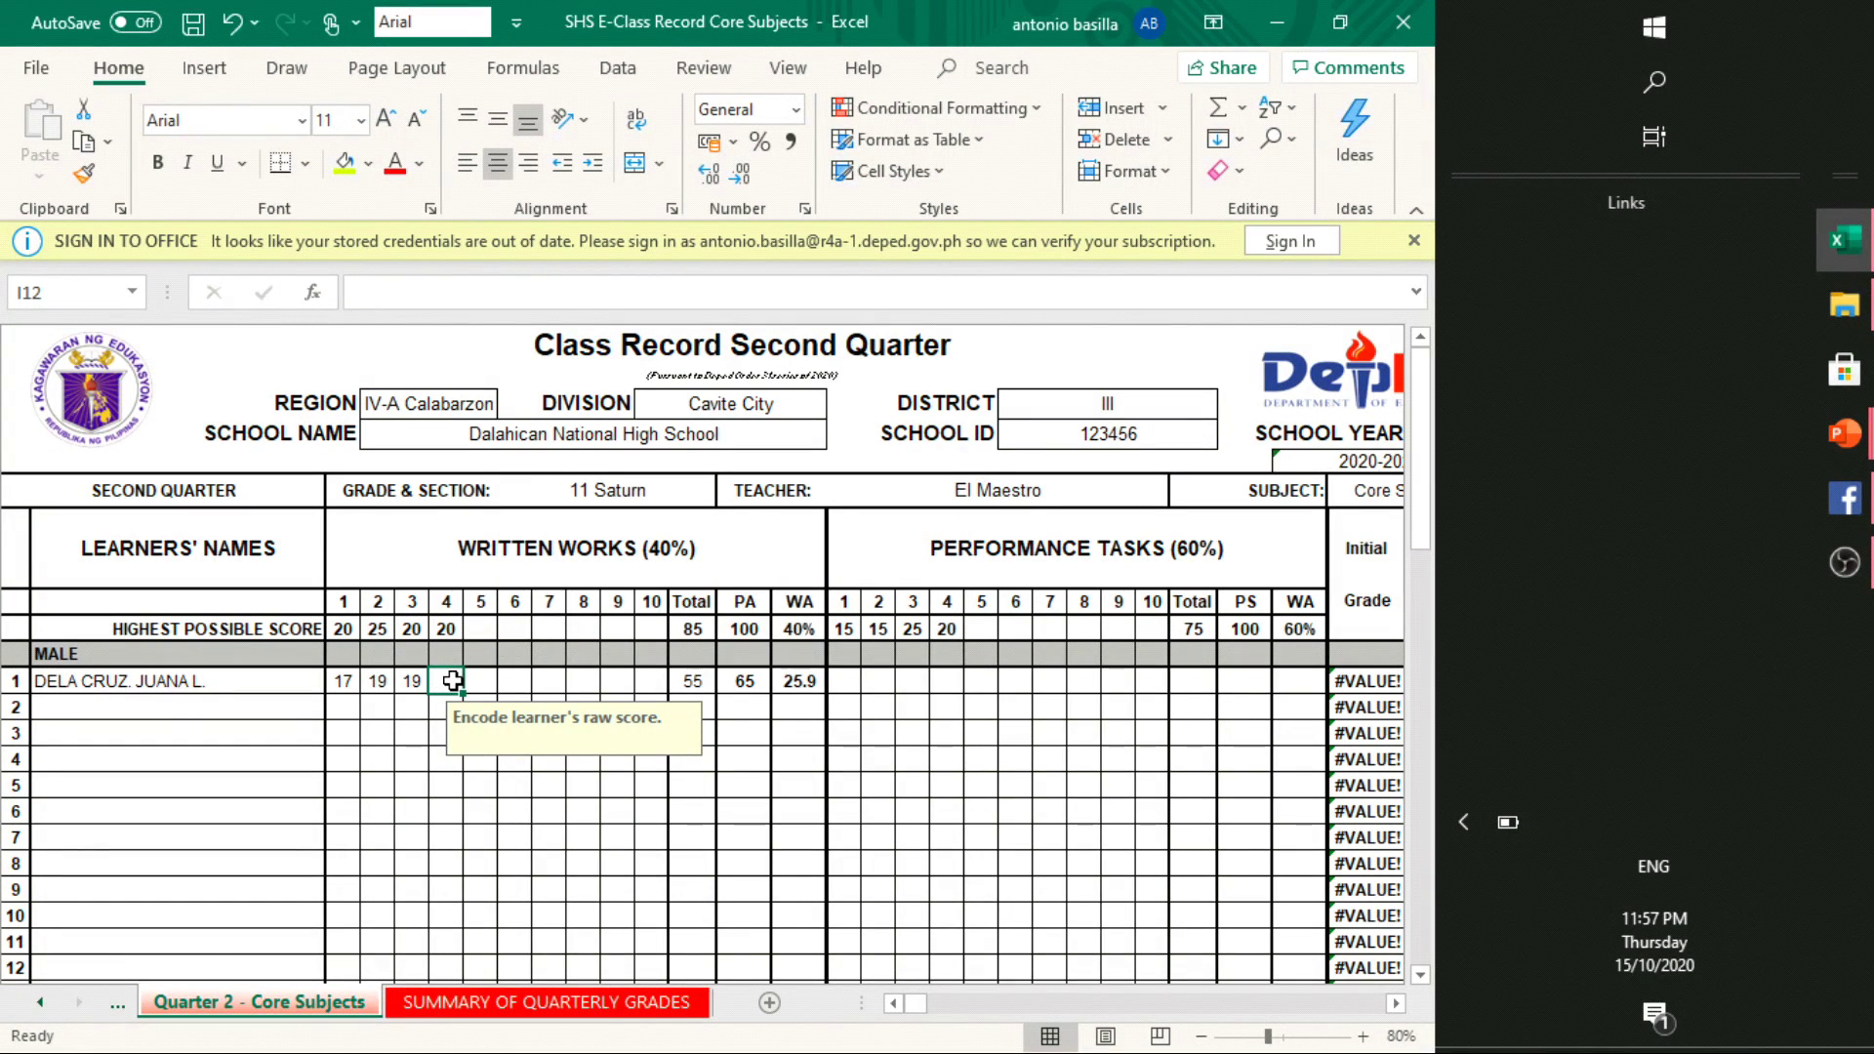
Enter 20 as the first learner's fourth Written Works raw score and check the Written Works percentage and weighted scores
text(20)
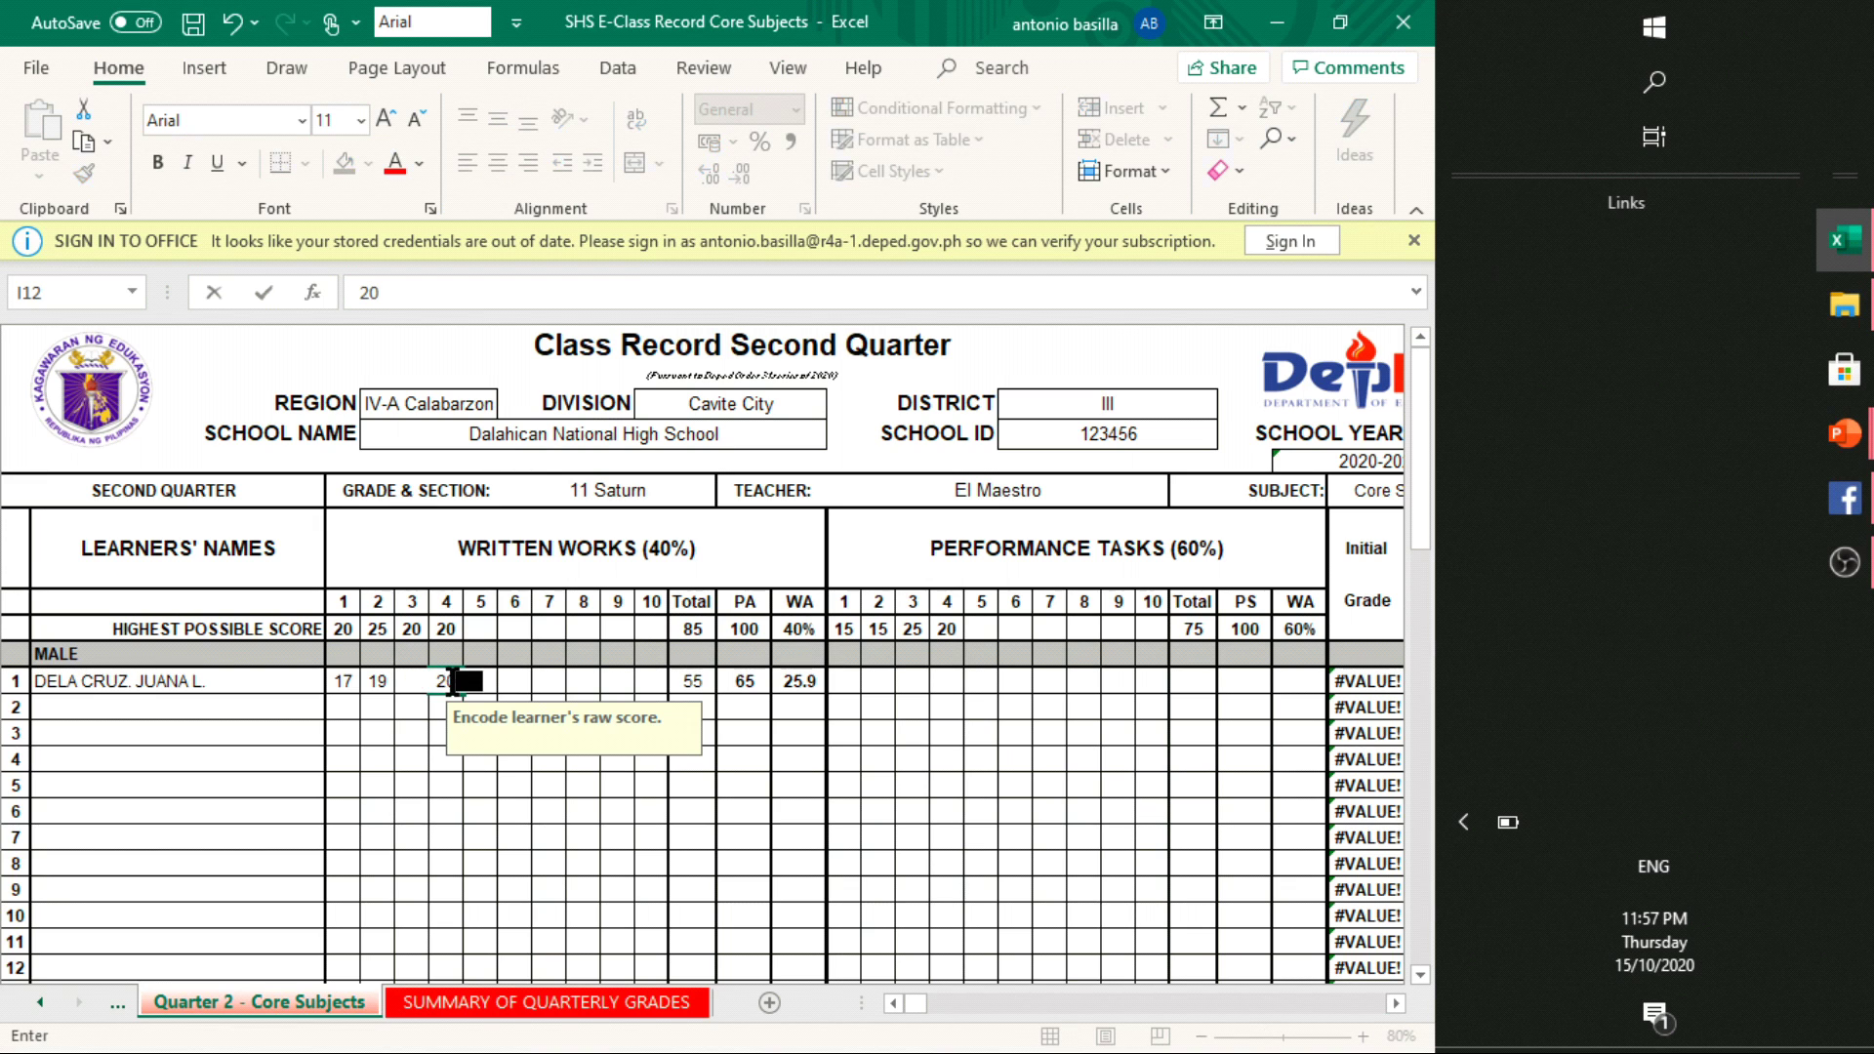
key(Tab)
key(Right)
key(Right)
key(Right)
key(Right)
key(Right)
key(Right)
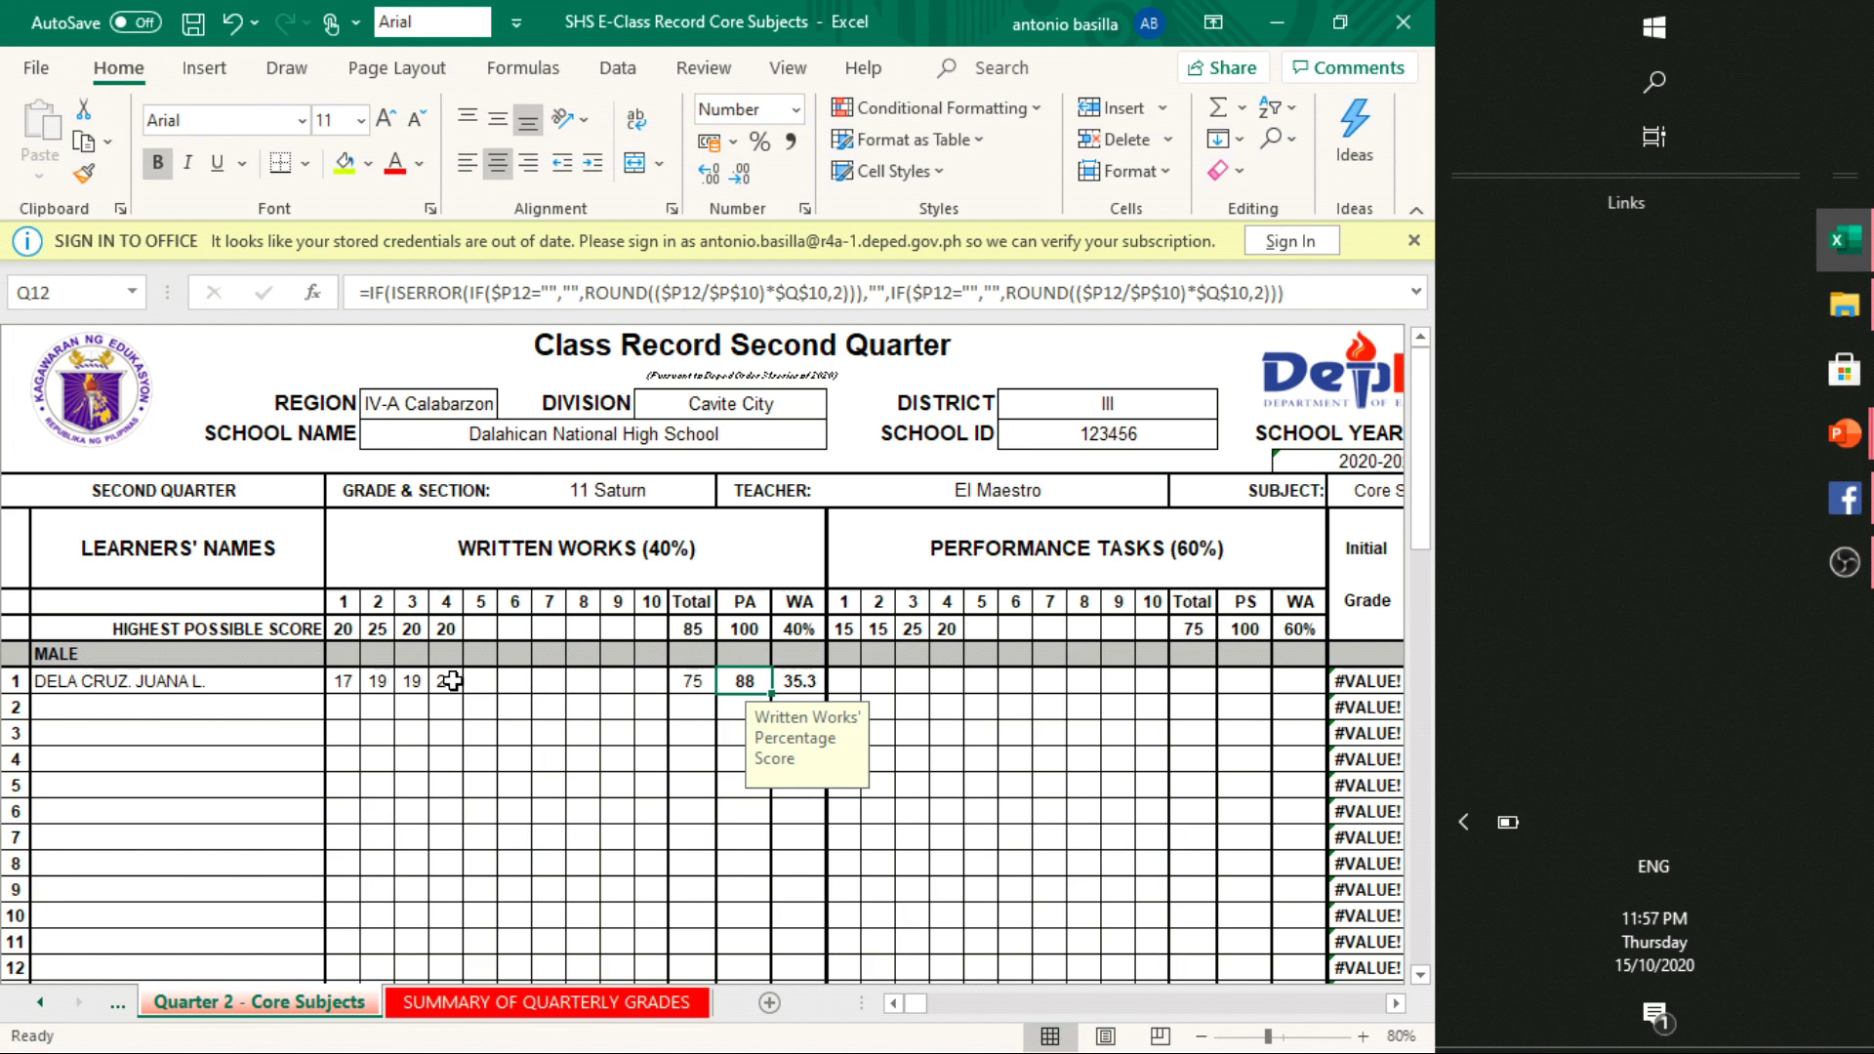
key(Right)
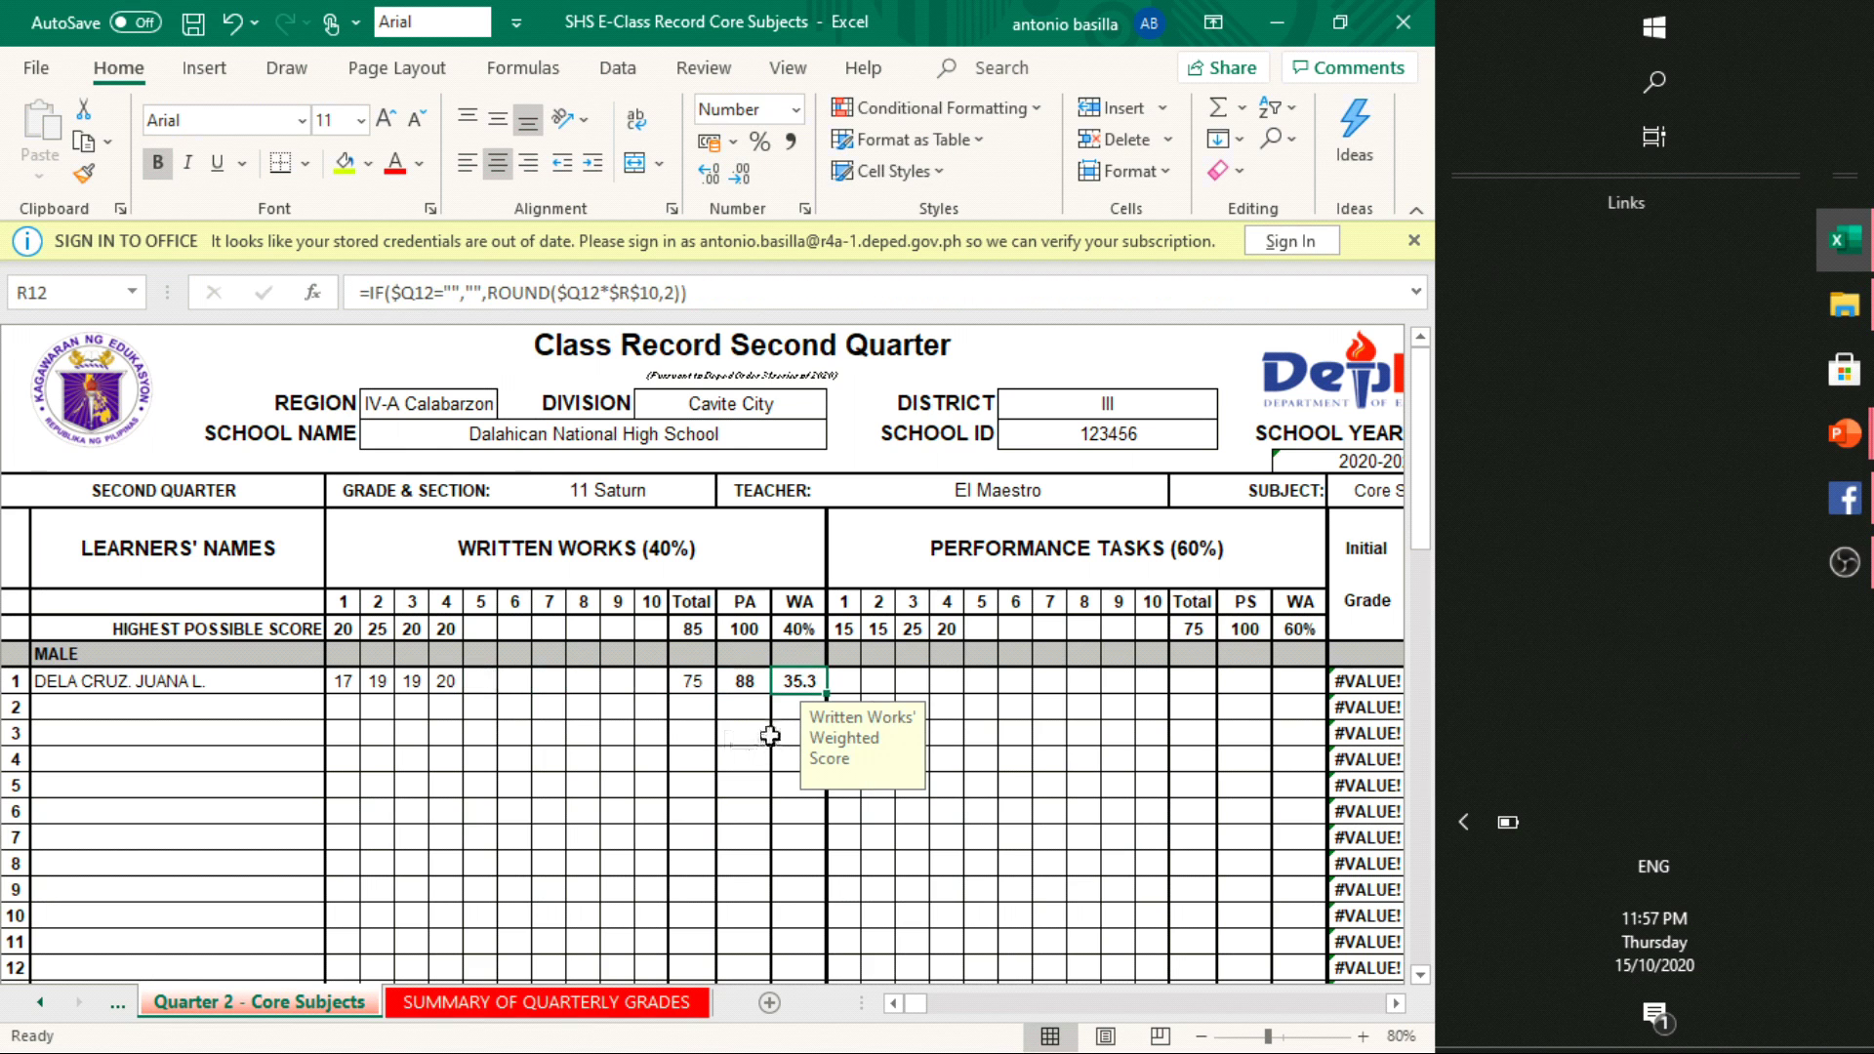
Enter the first learner's second-quarter Performance Tasks raw scores as 14, 12, 14 and 20 for items 1 to 4
click(852, 670)
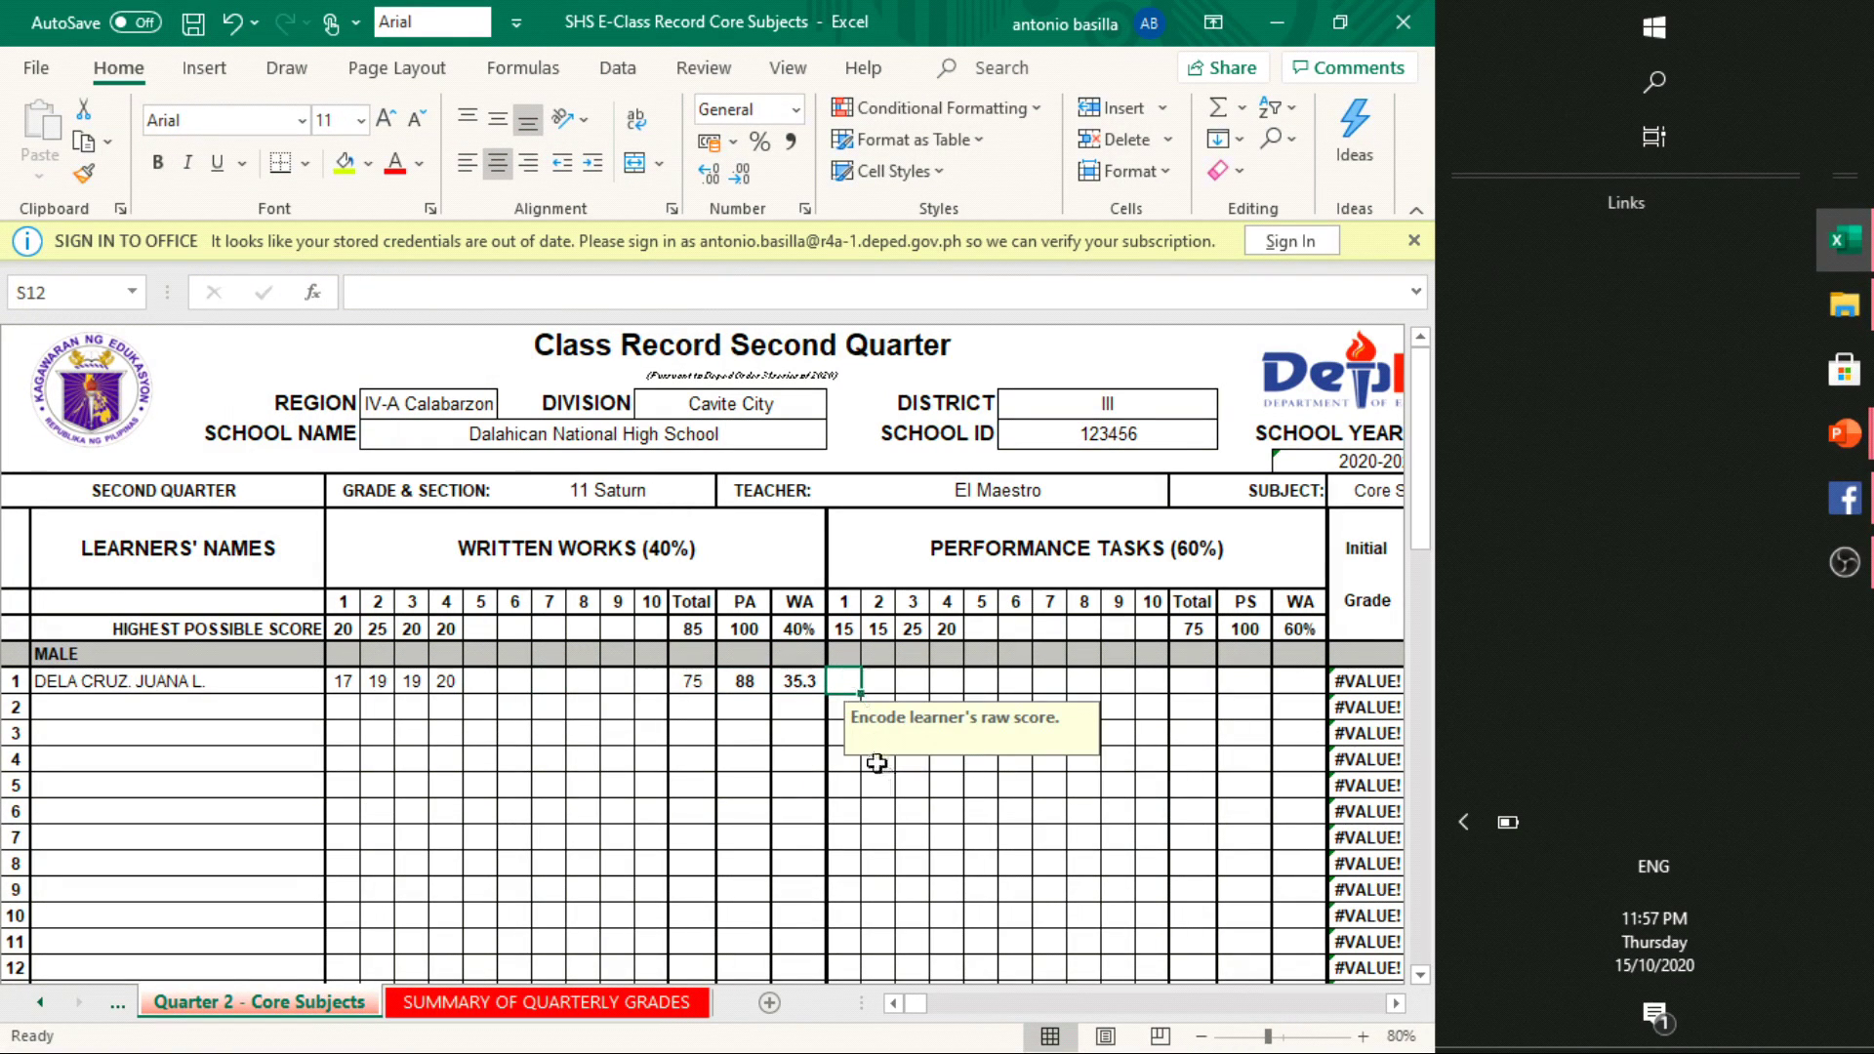
text(14)
key(Right)
text(12)
key(Right)
text(14)
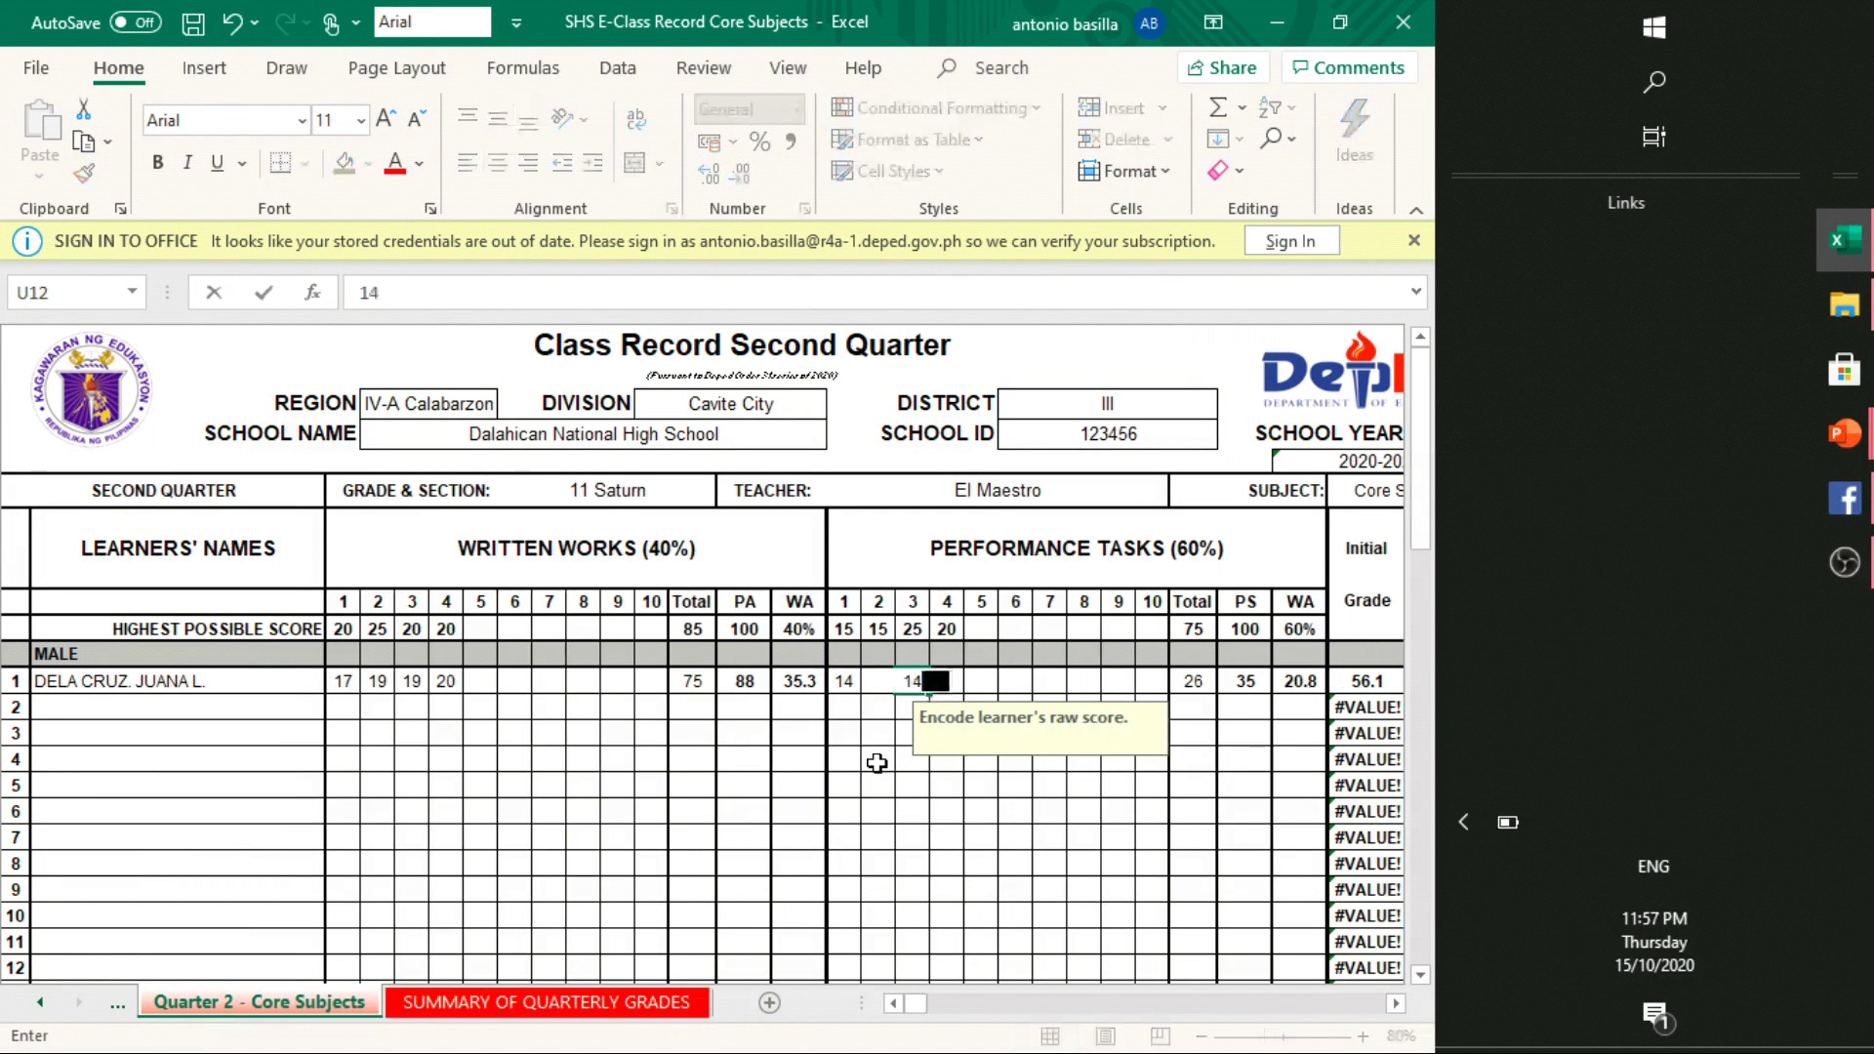
key(Right)
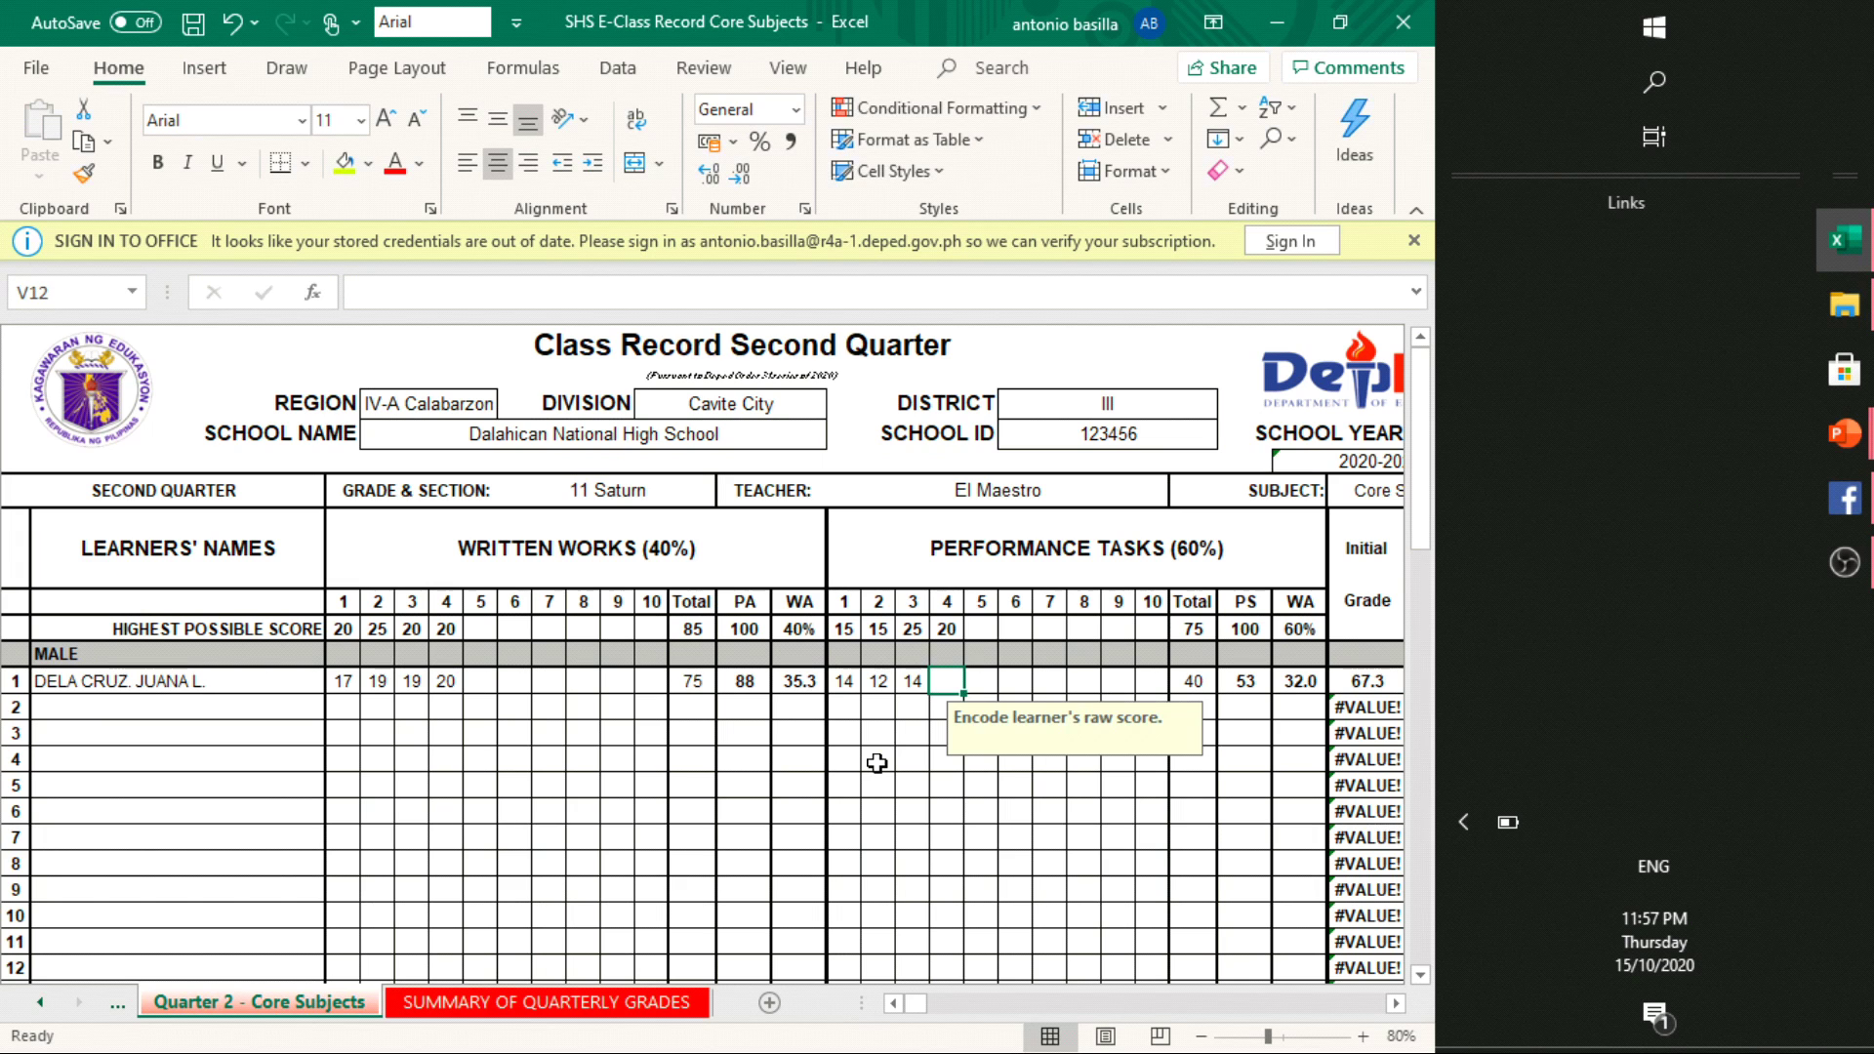
text(20)
key(Right)
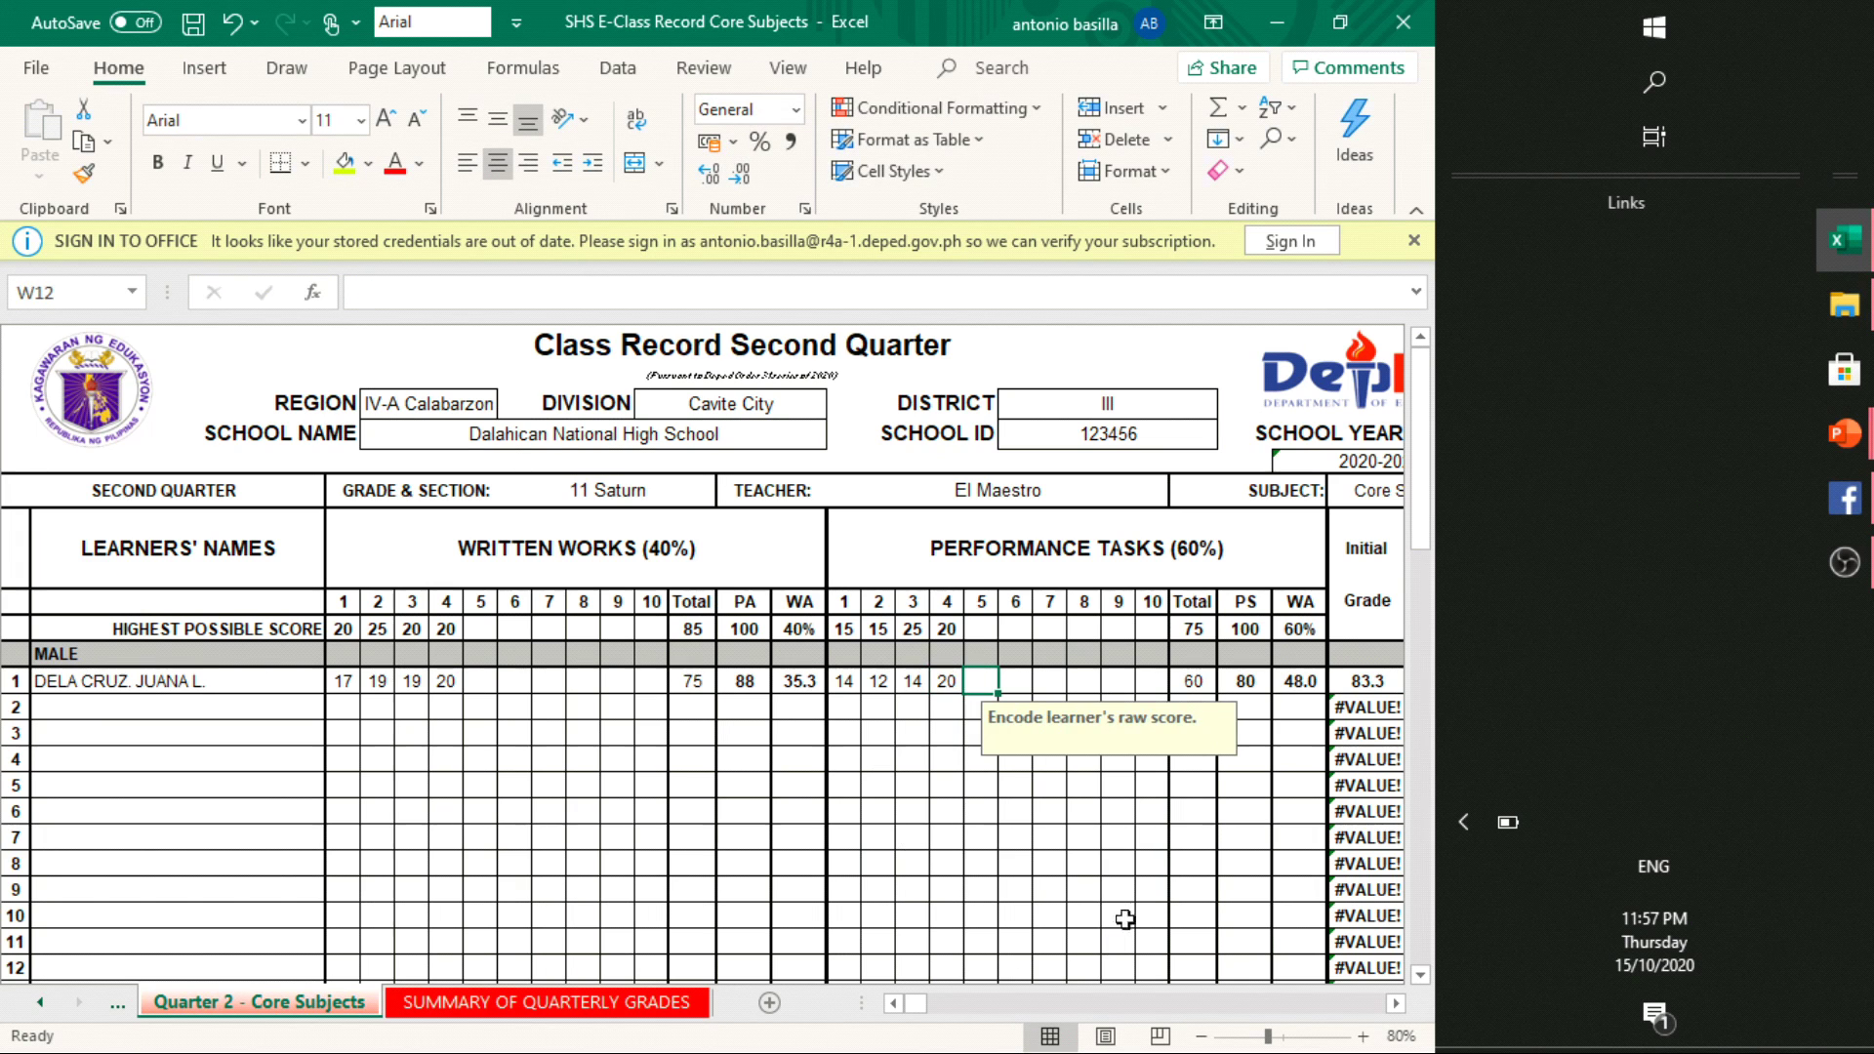
Examine the first learner's initial grade and transmuted quarterly grade formulas in the second-quarter class record
click(1144, 866)
key(Right)
key(Right)
key(Right)
key(Right)
key(Right)
key(Right)
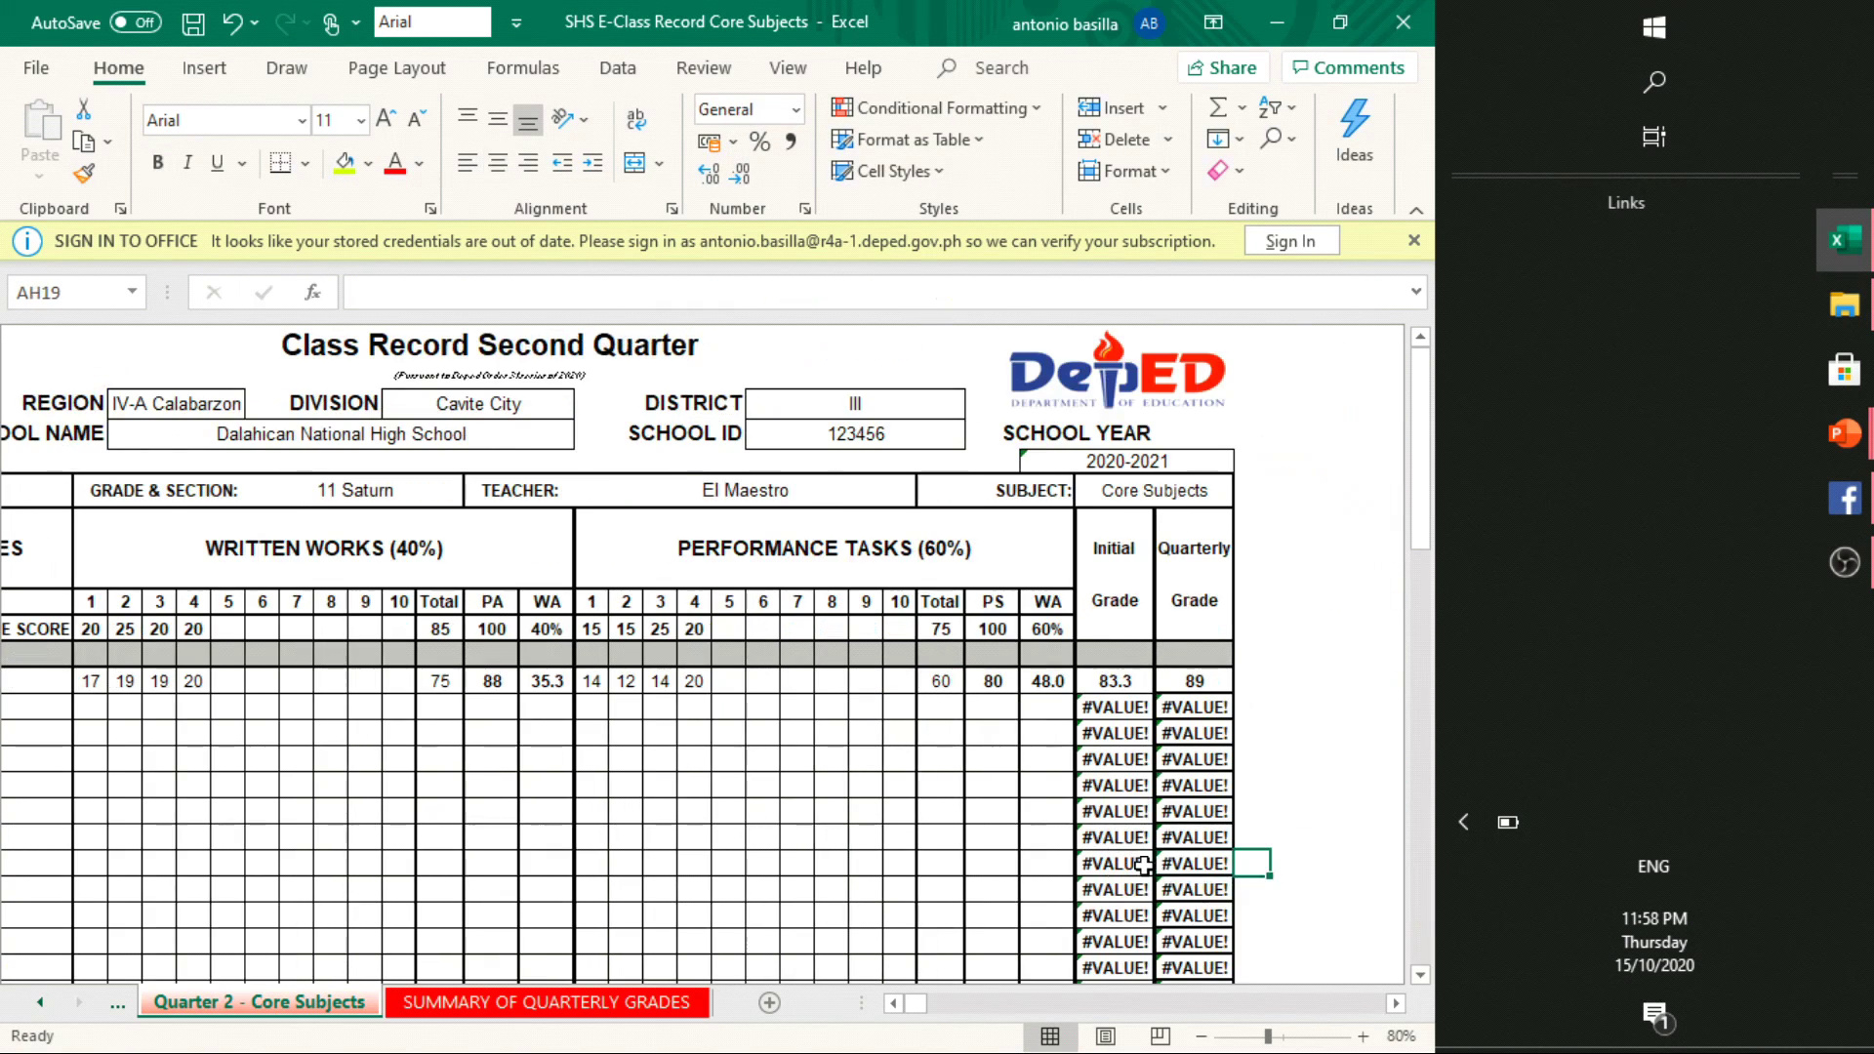
click(1122, 697)
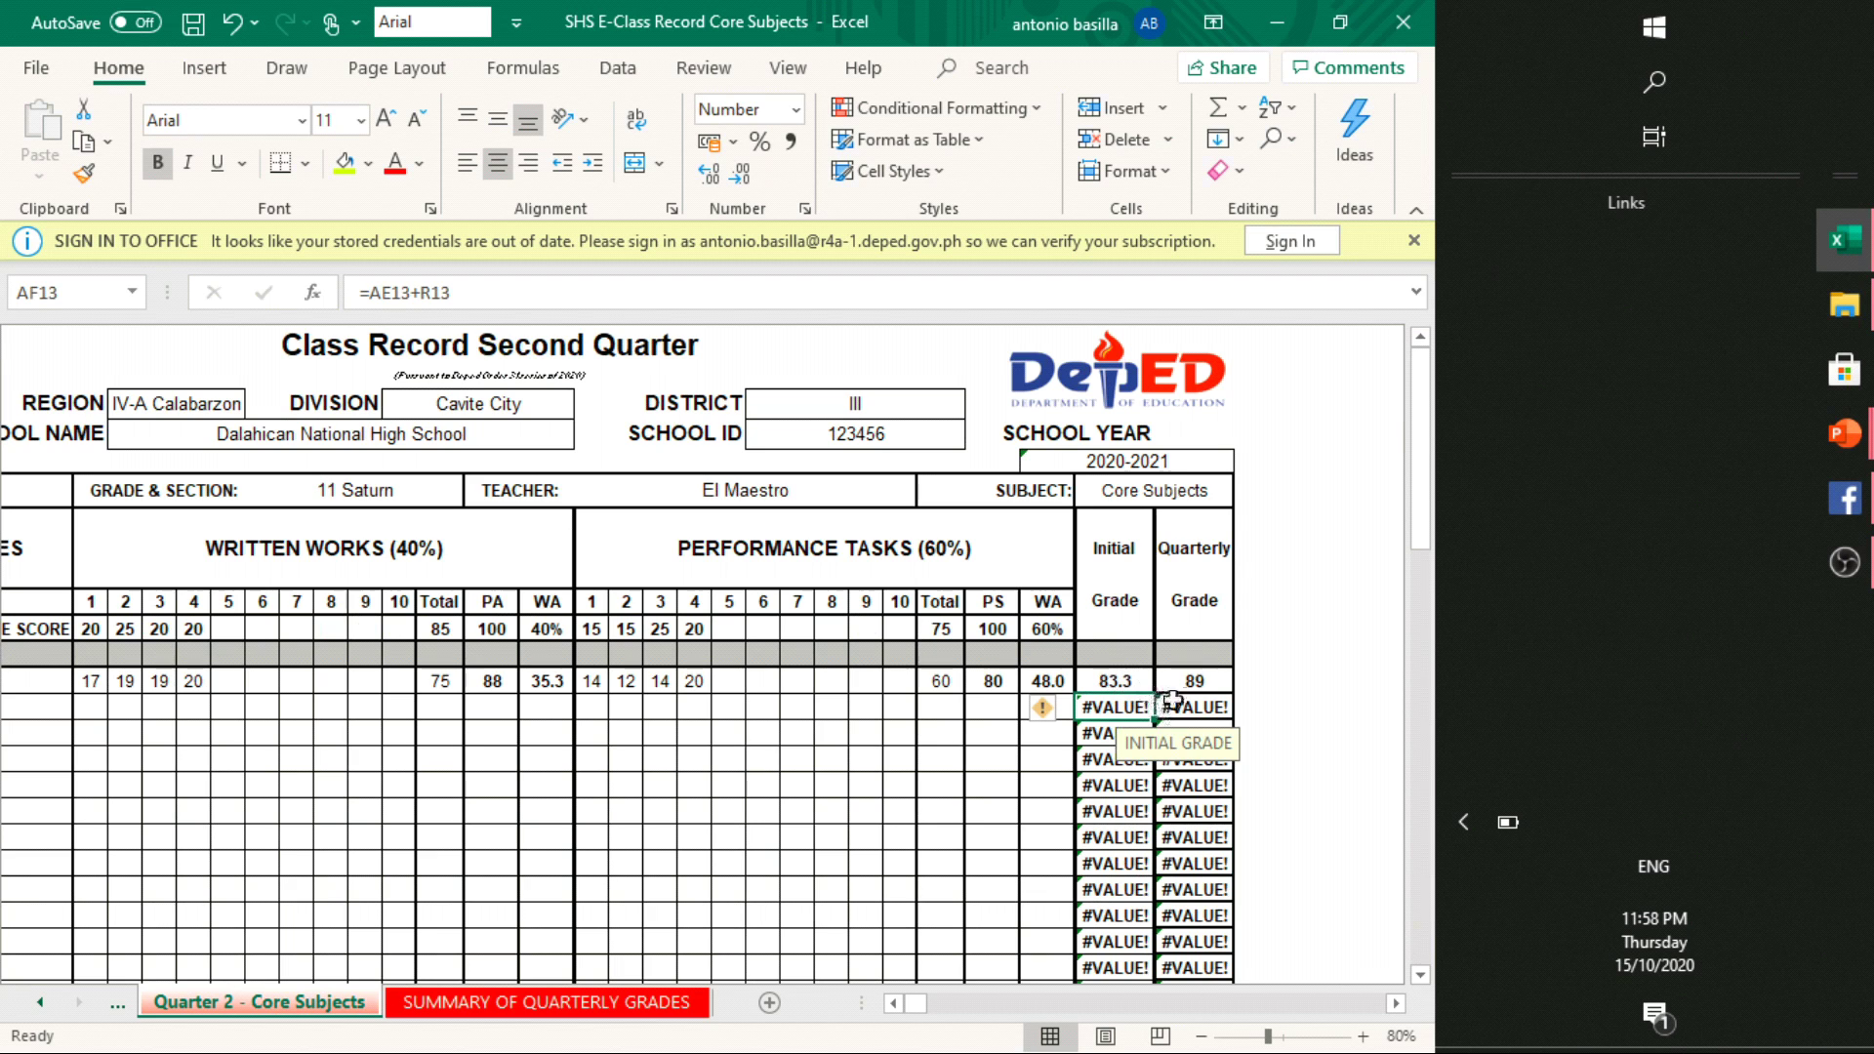
click(1118, 680)
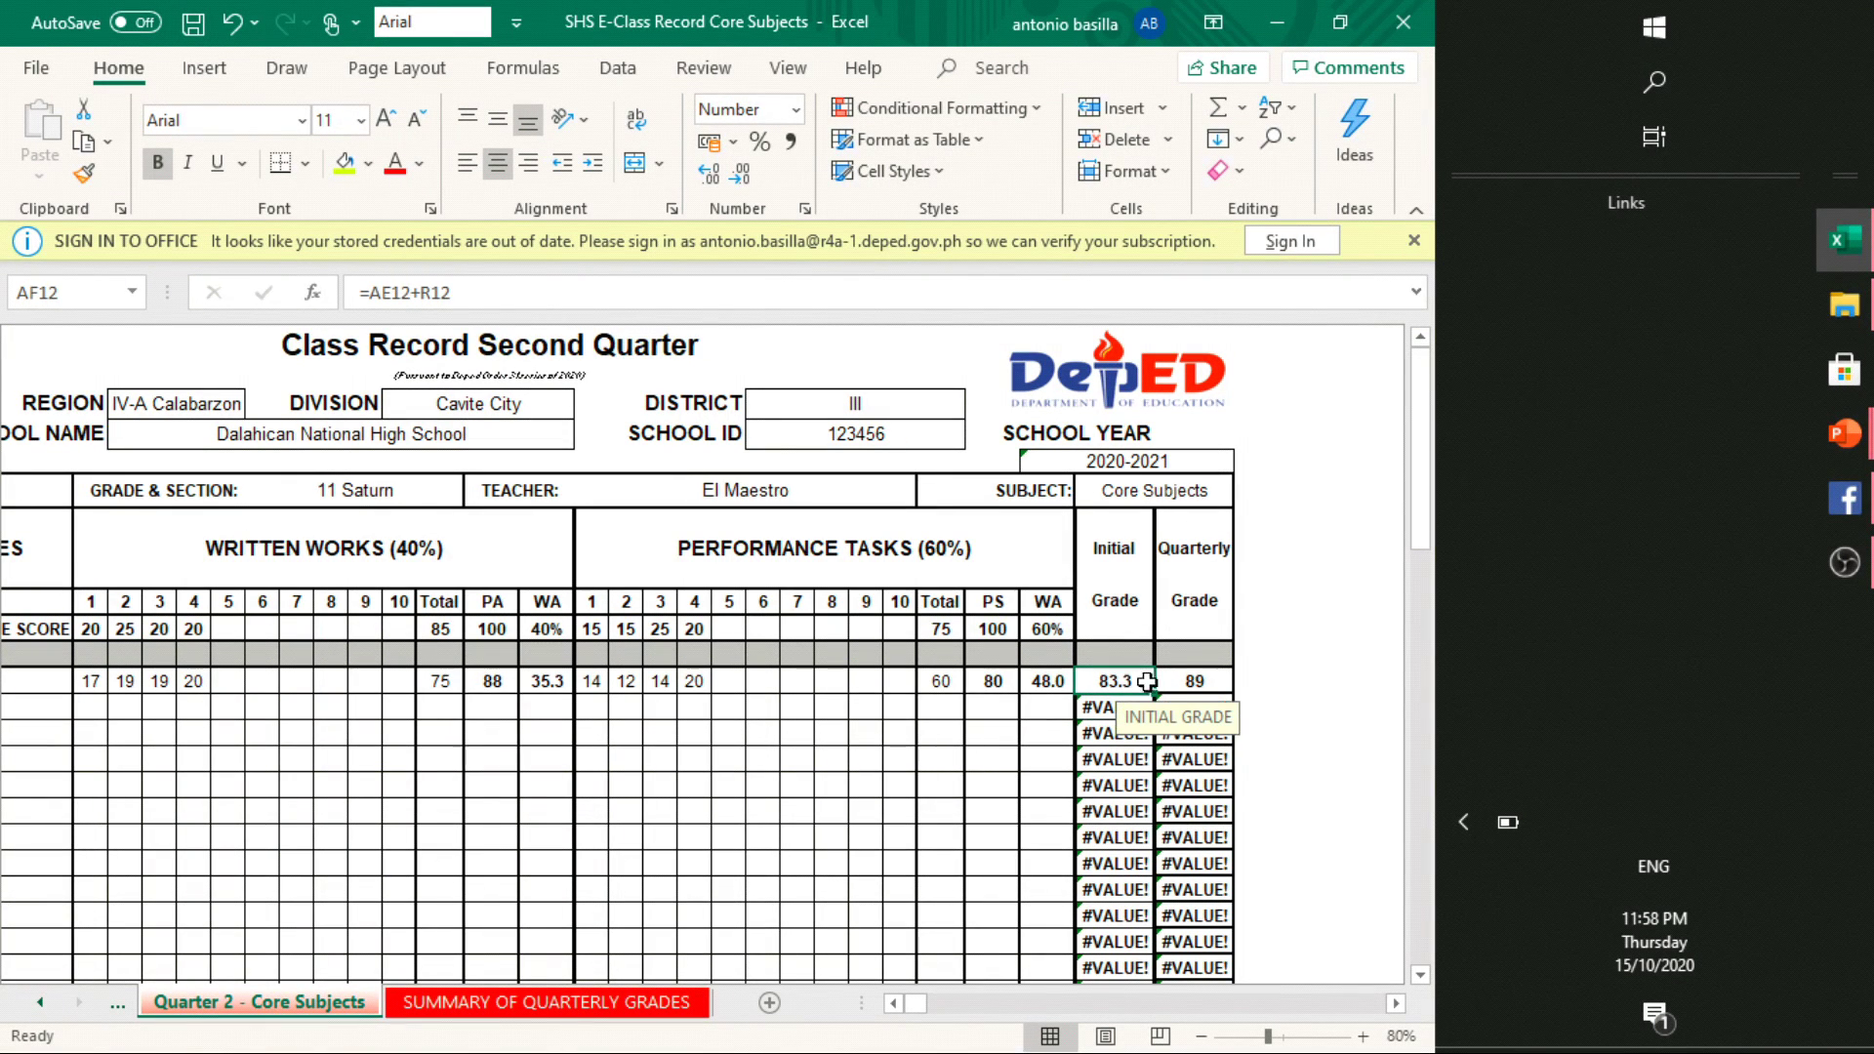
click(1201, 681)
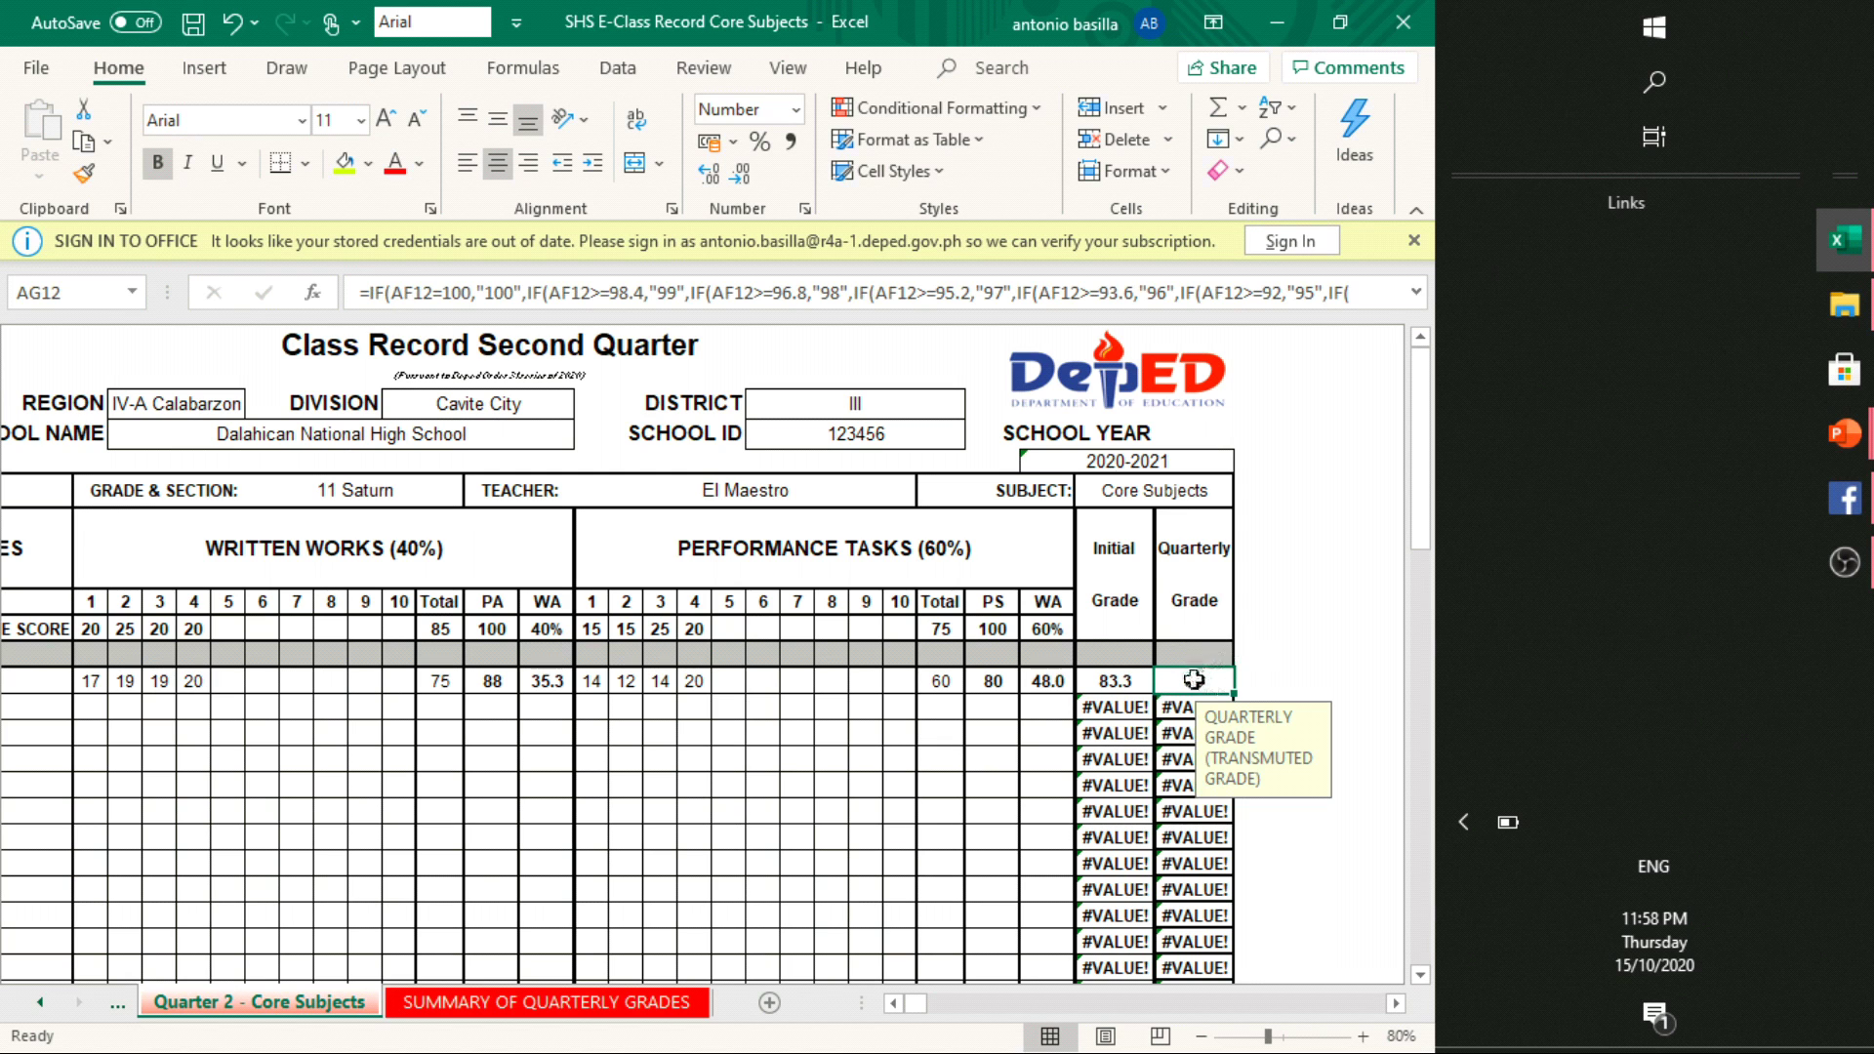
Review the first learner's final grade and remark on the Summary of Quarterly Grades sheet, and return to the Quarter 1 - Core Subjects sheet
click(620, 1005)
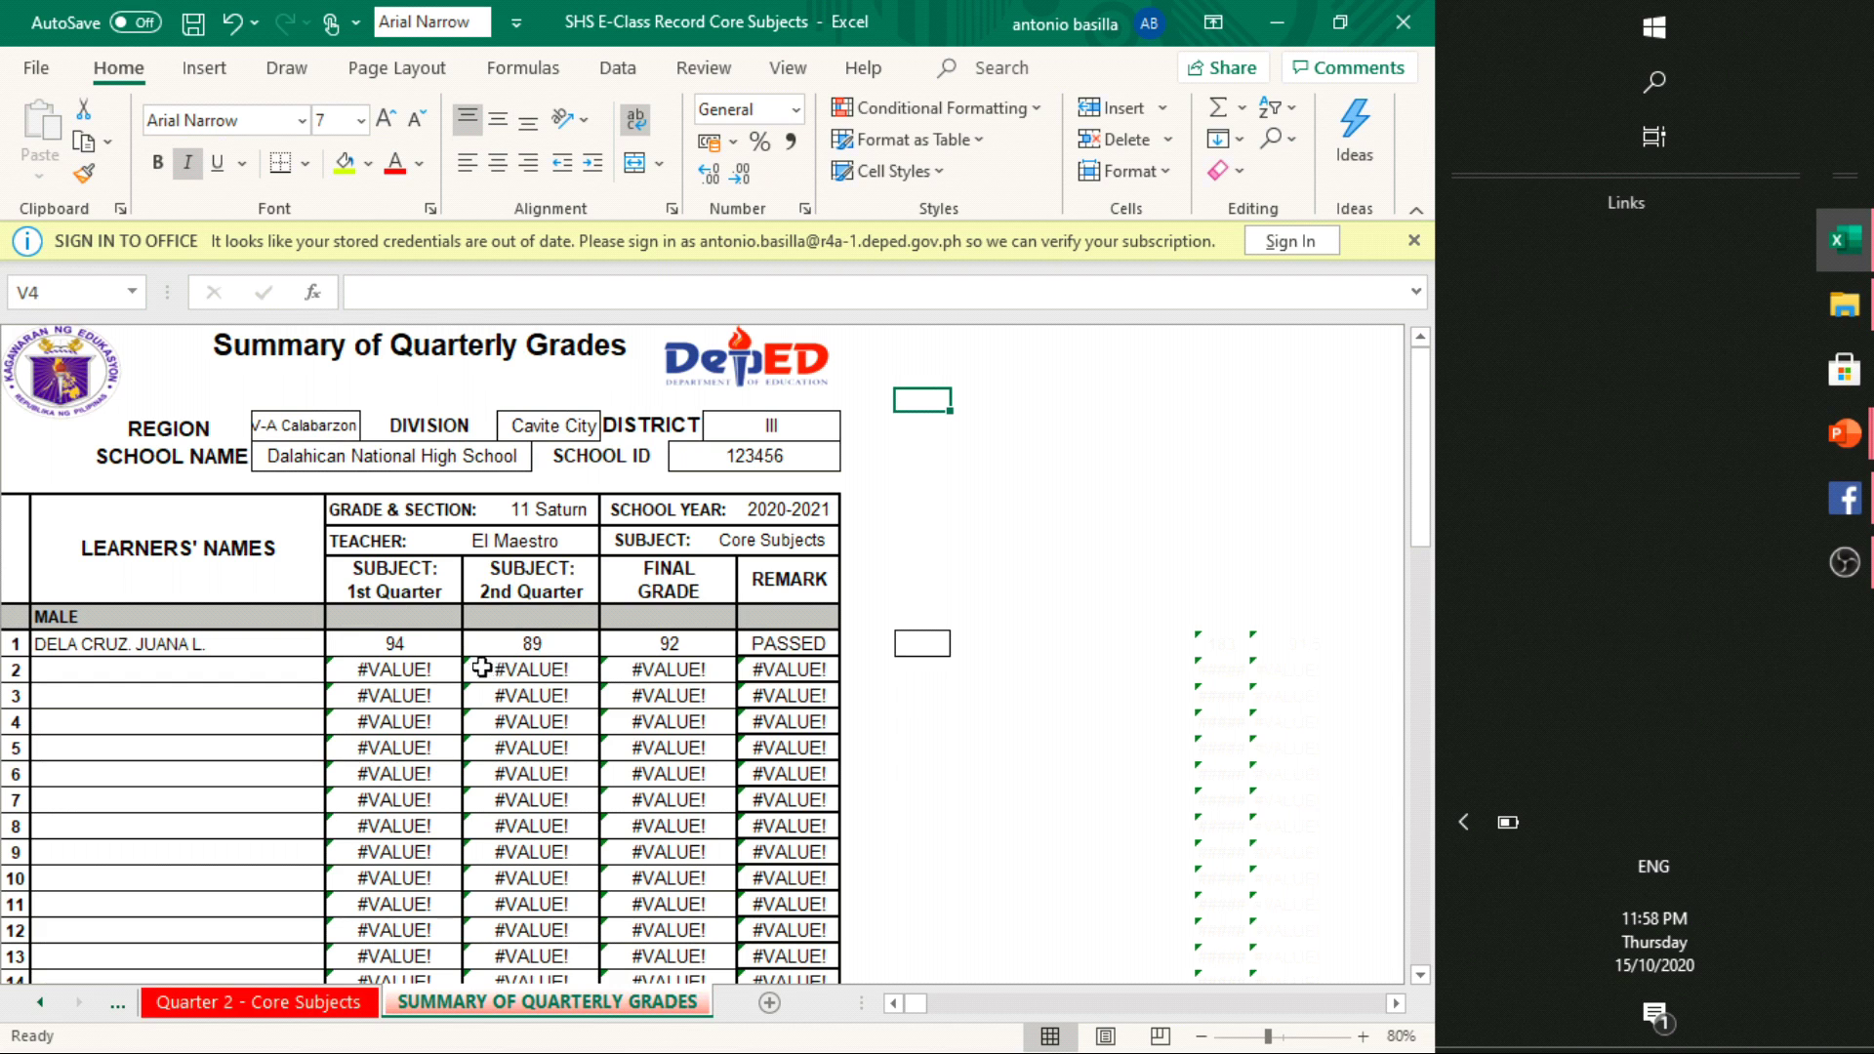
click(663, 651)
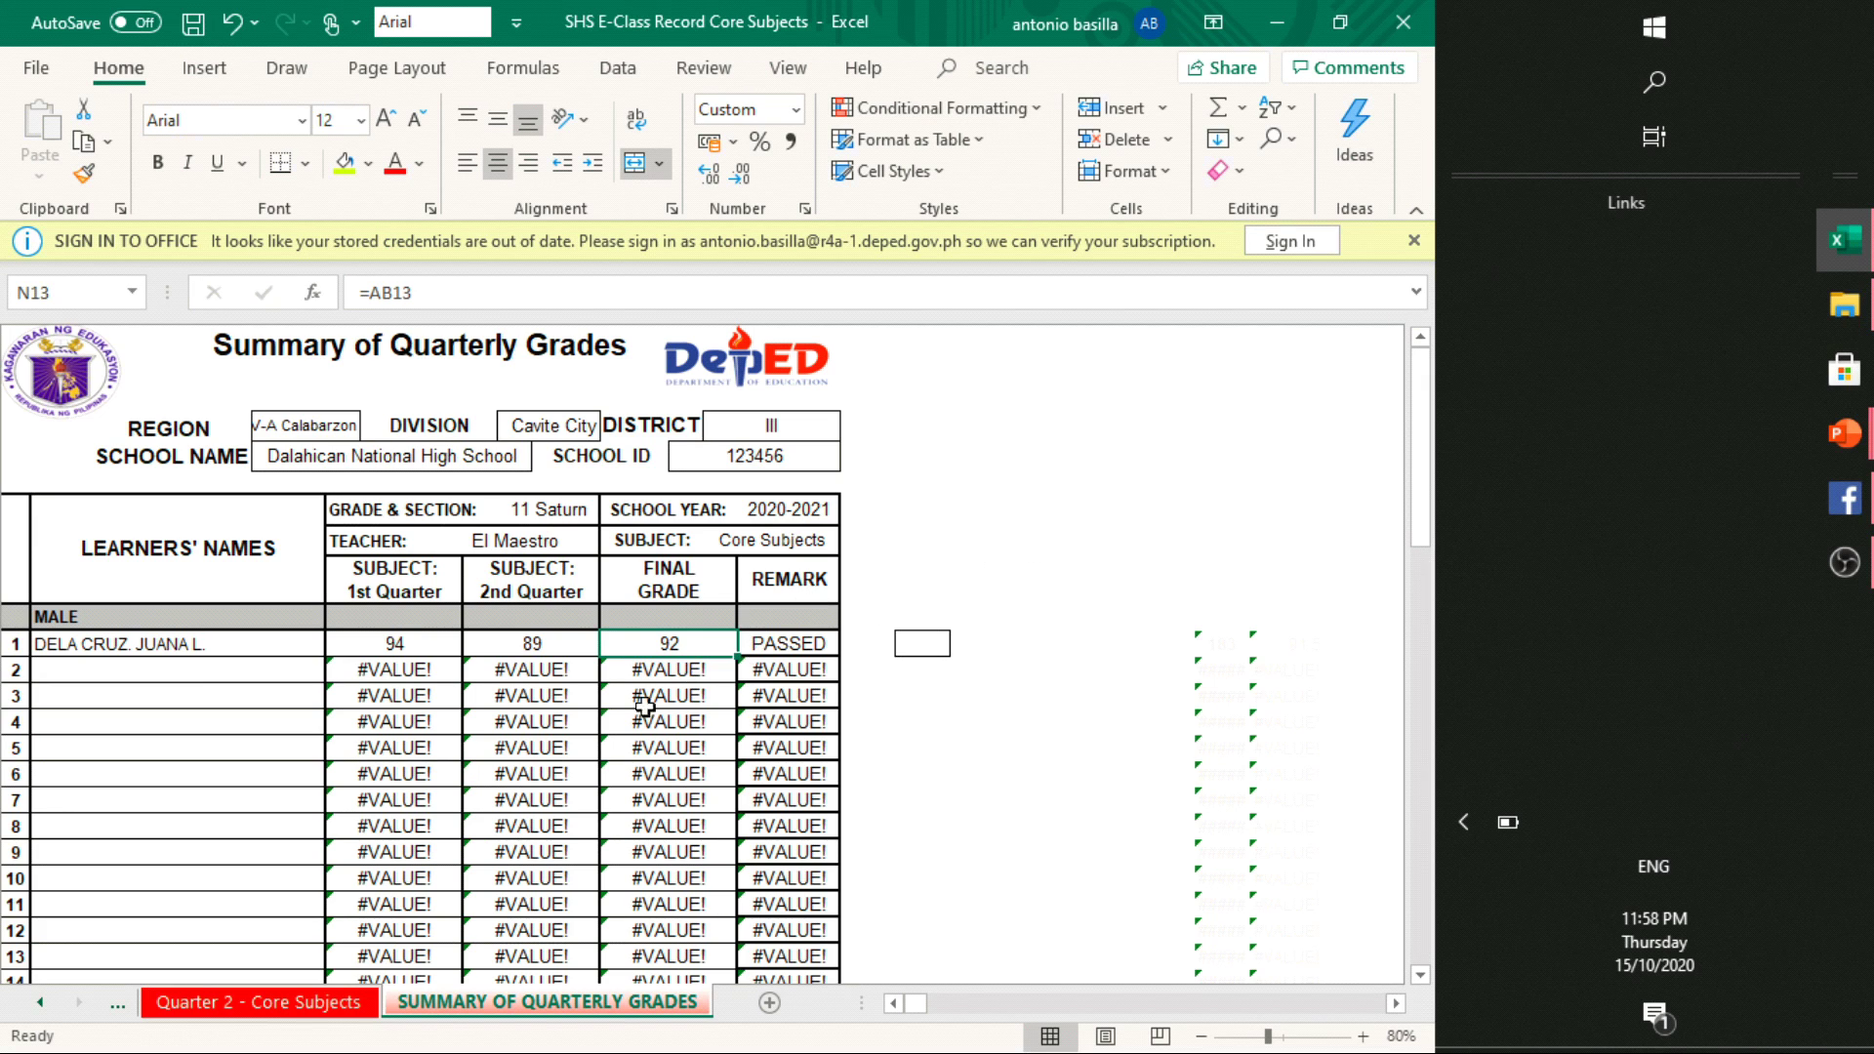
click(777, 641)
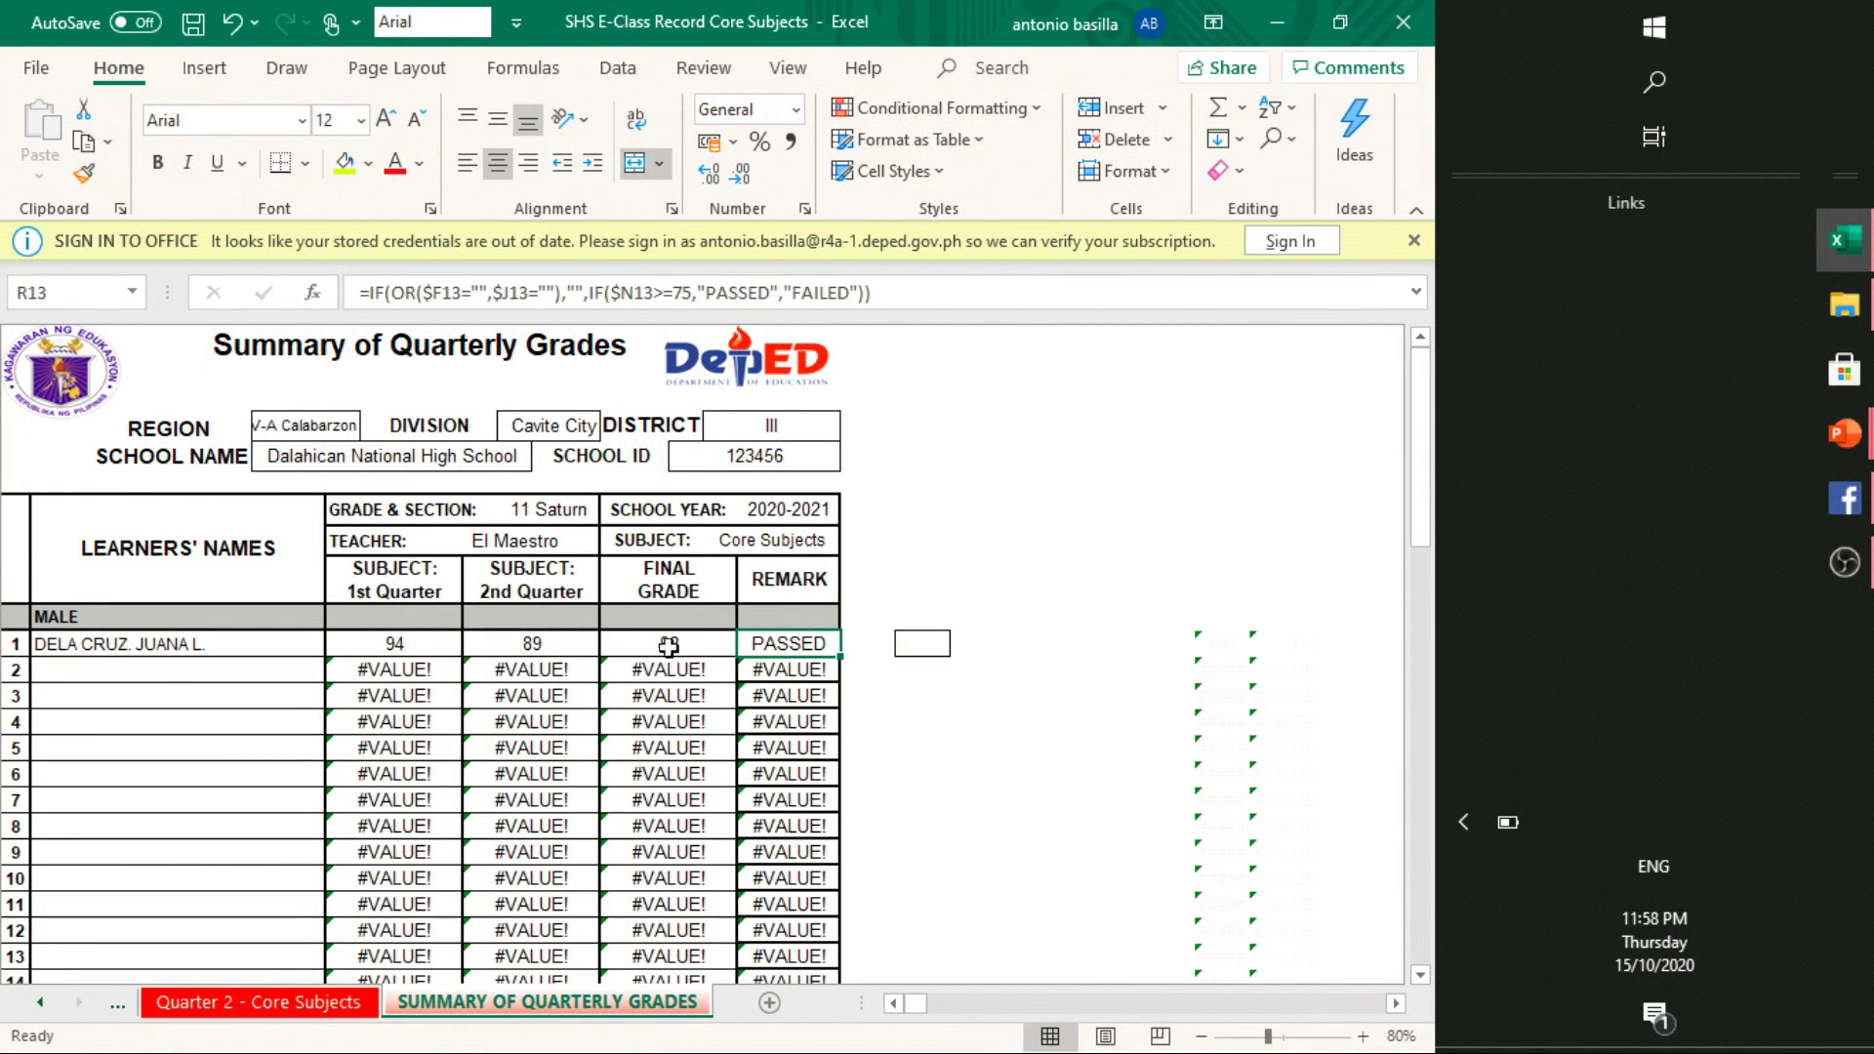
click(958, 566)
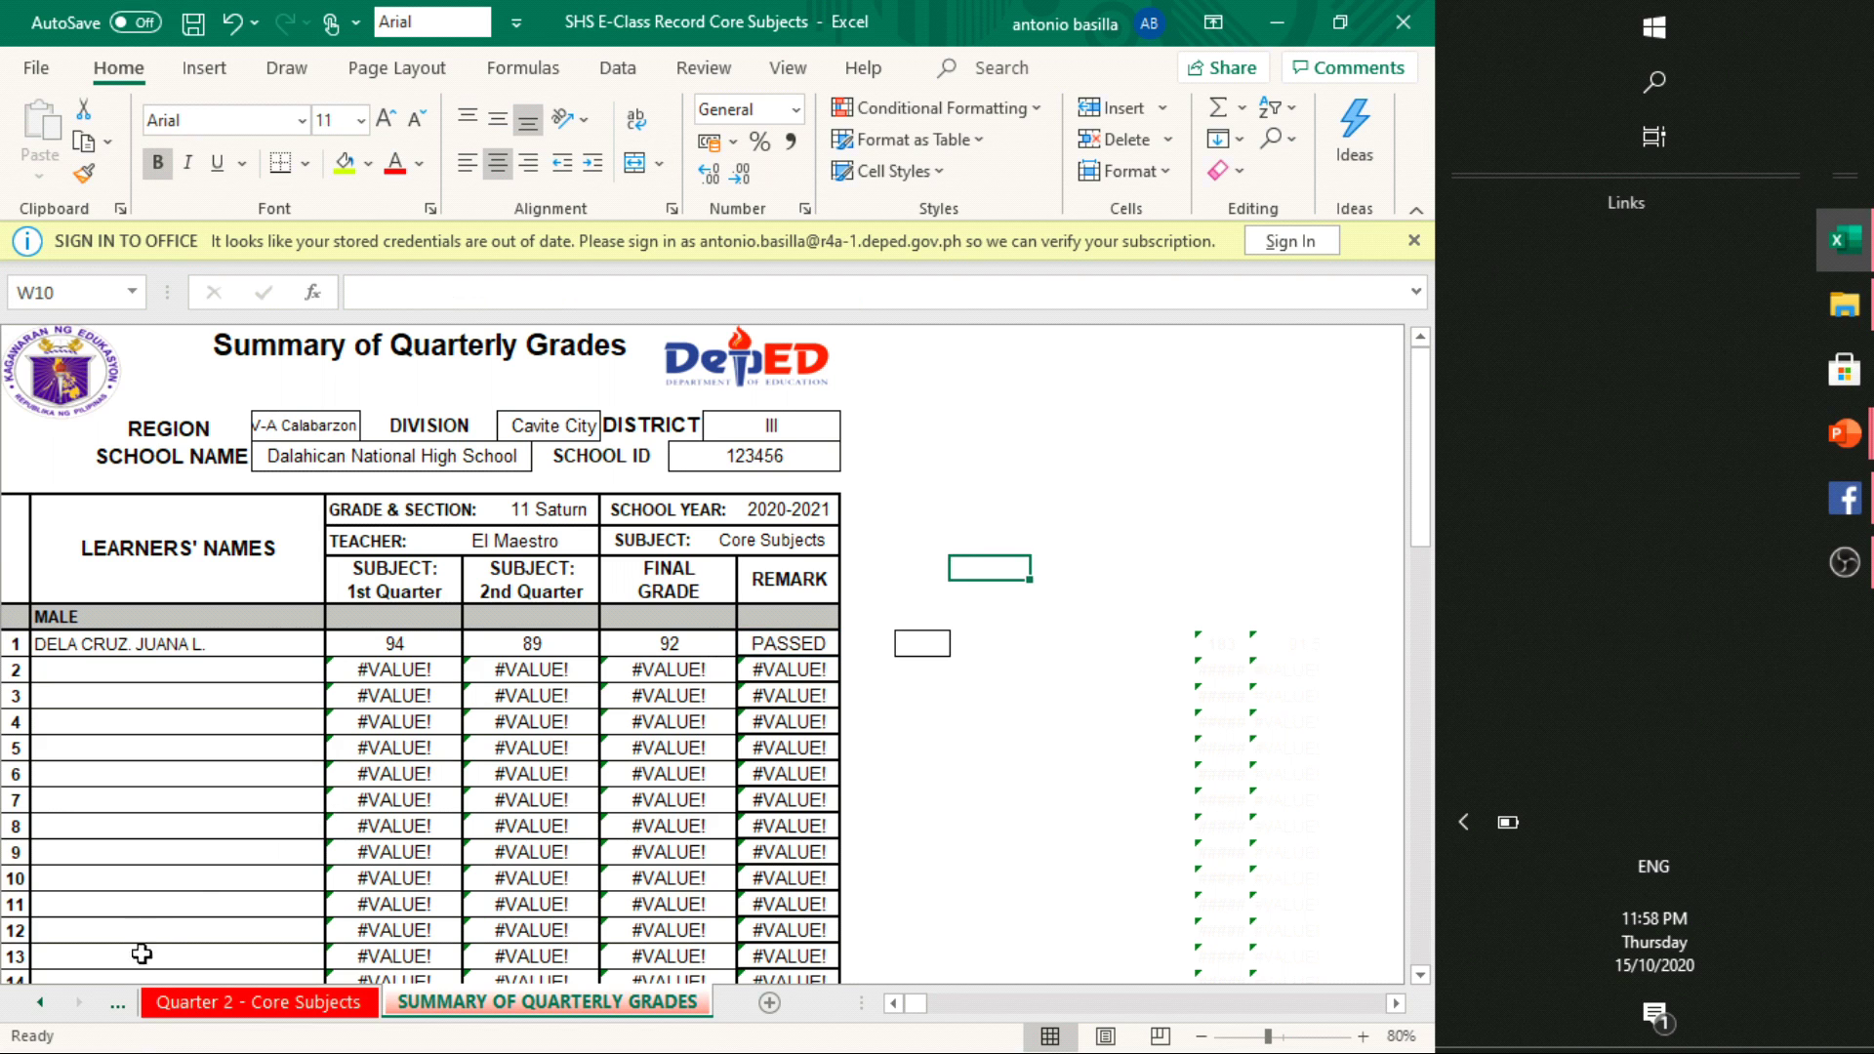
click(115, 1004)
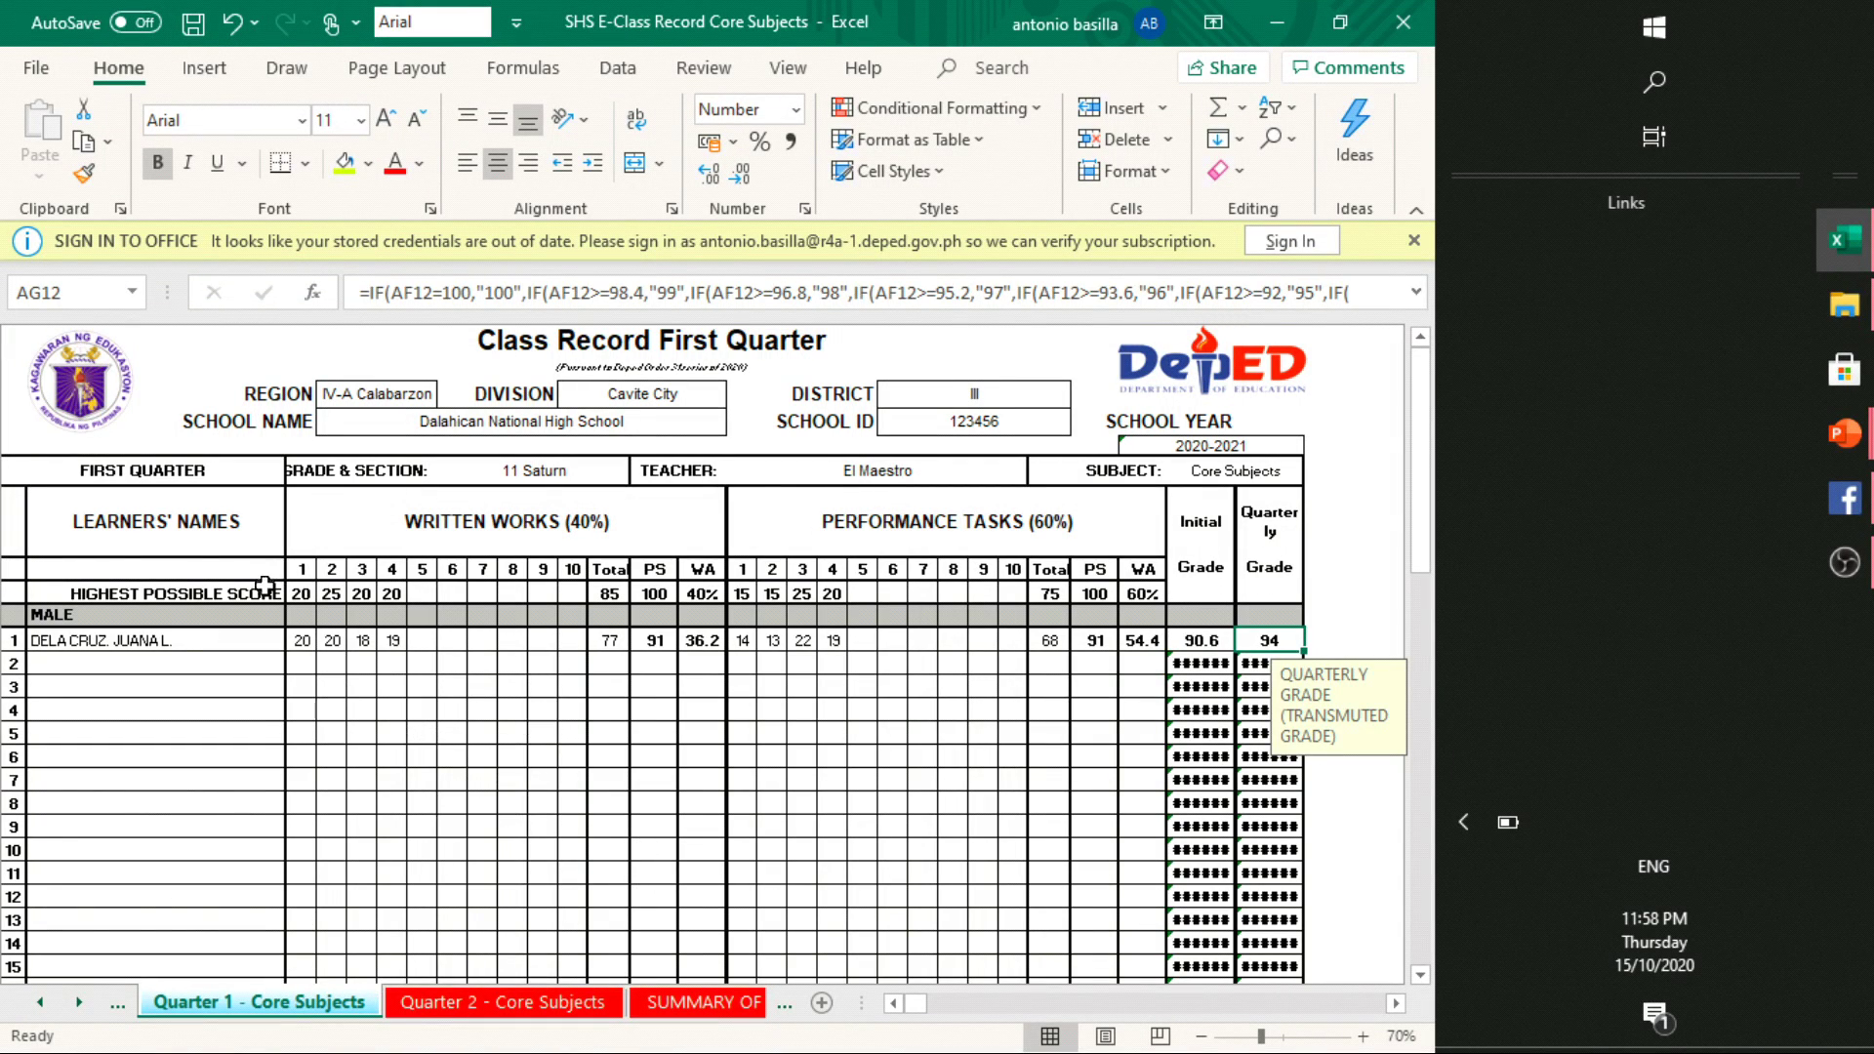
click(720, 778)
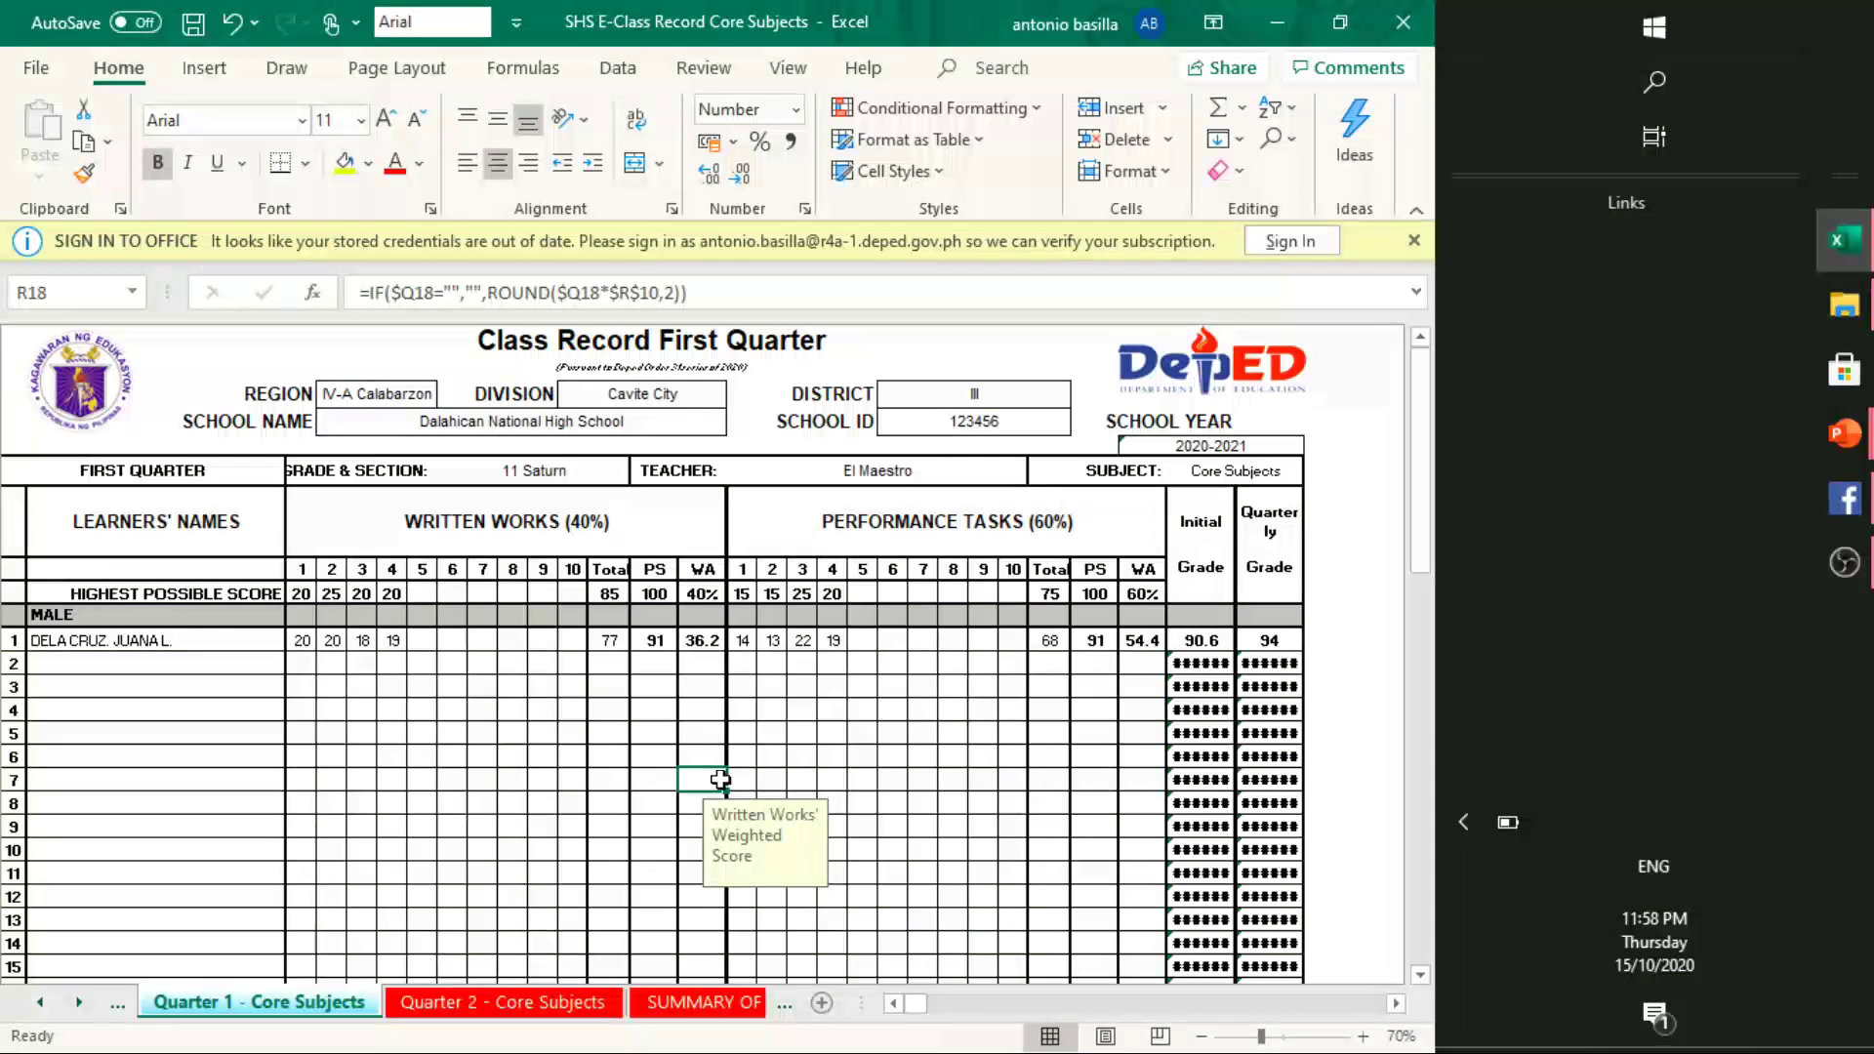
Switch to File Explorer, open the SHS E-Class Record Academic Track workbook from Data (D:), and go to its Encoding sheet
key(alt+Tab)
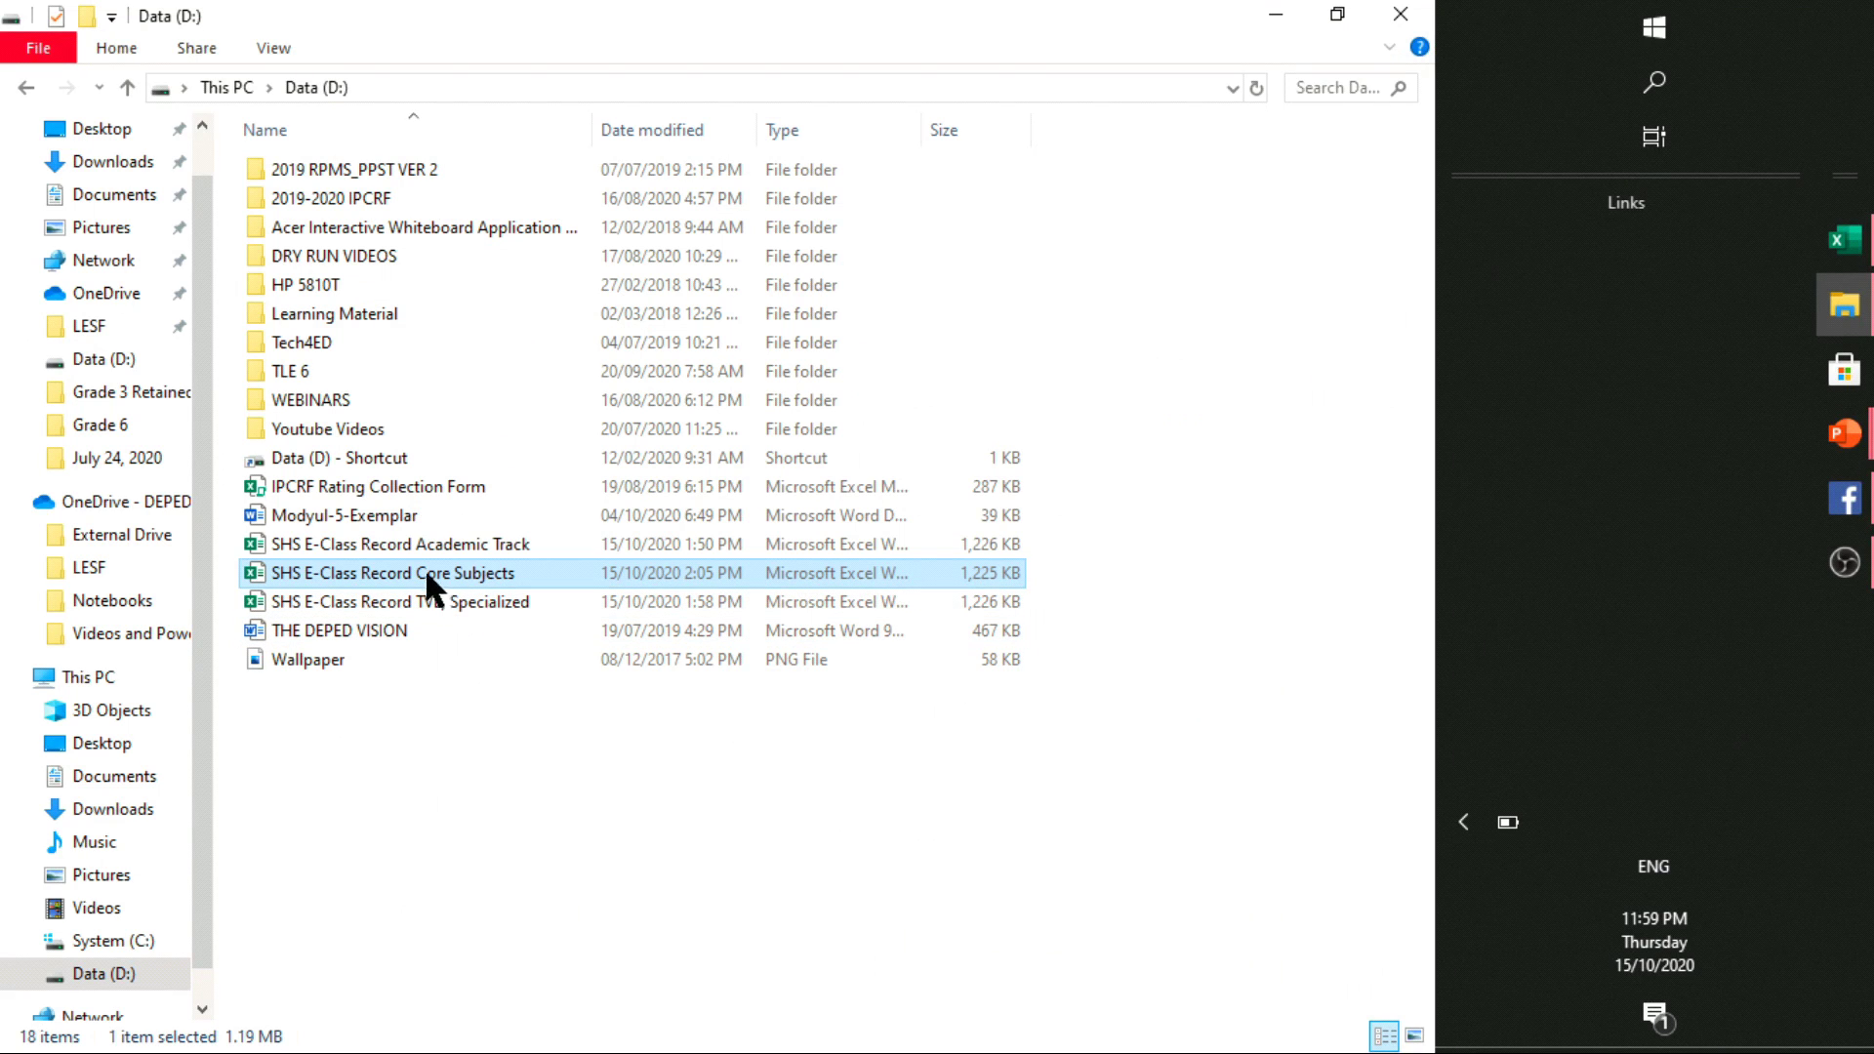
double_click(431, 566)
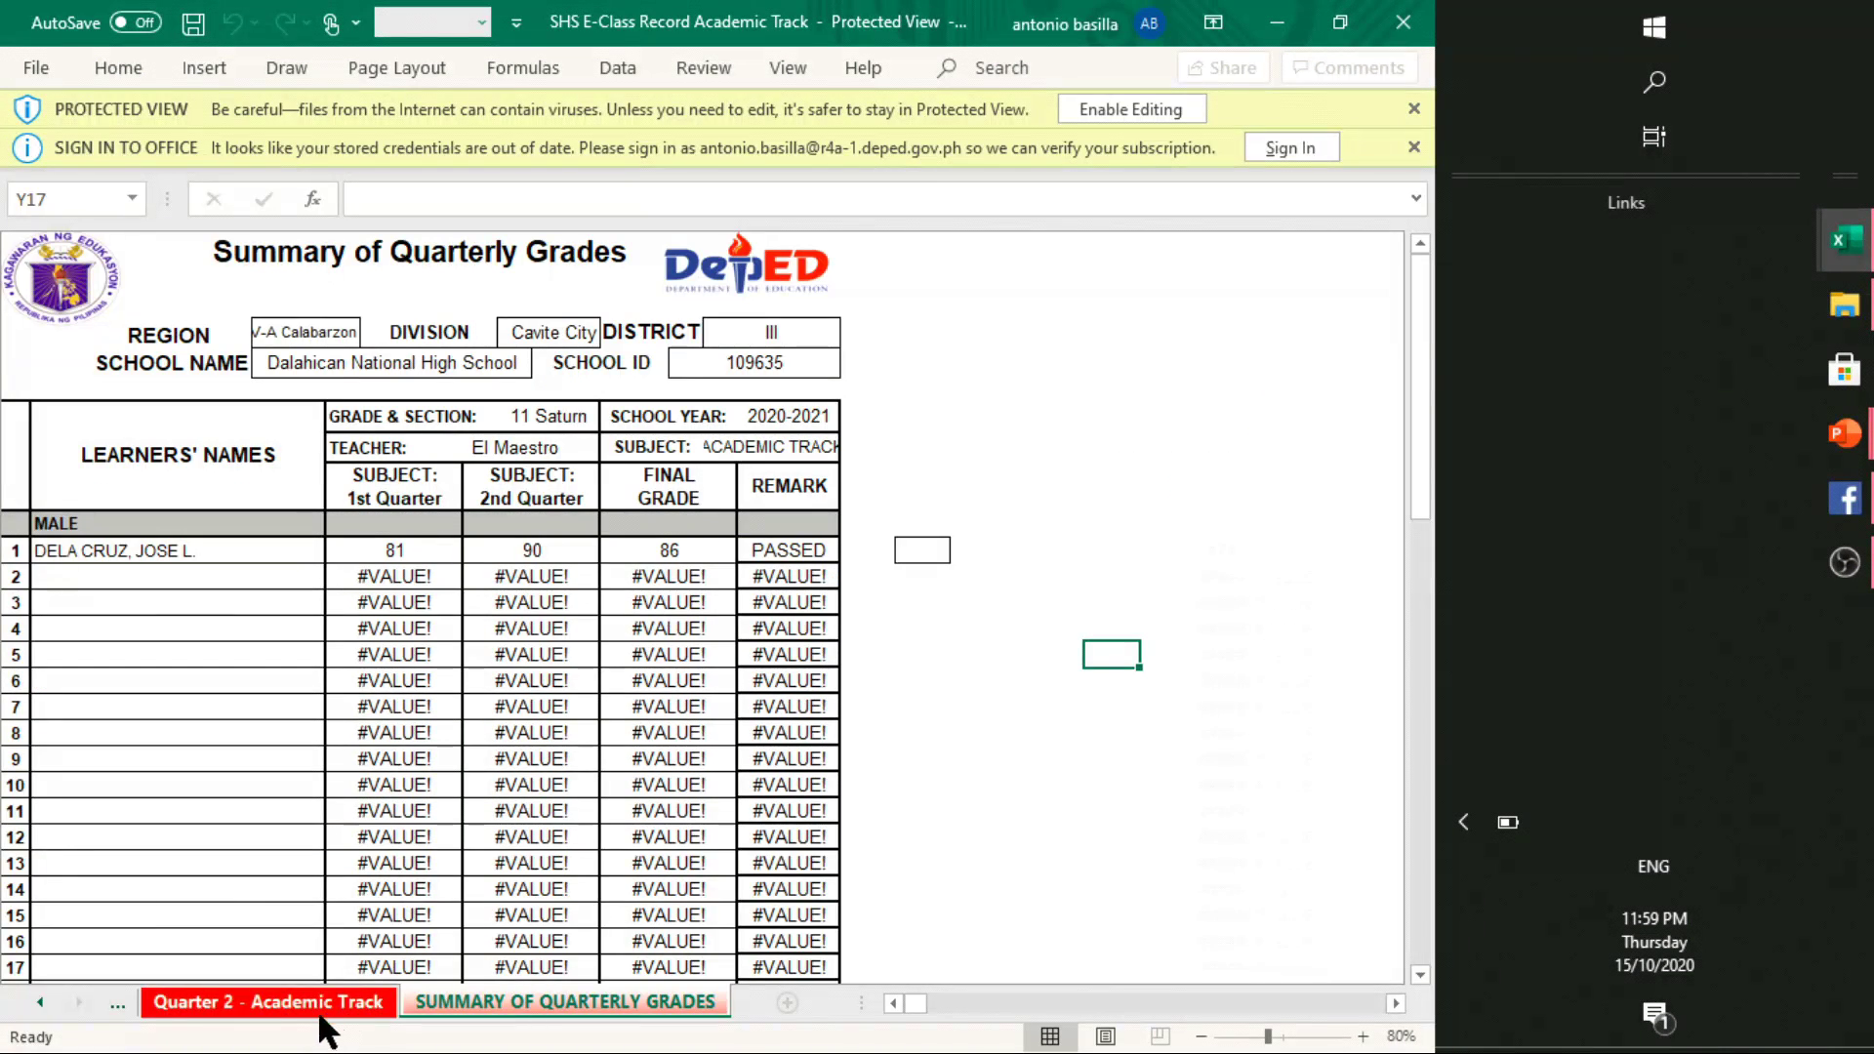
click(116, 1004)
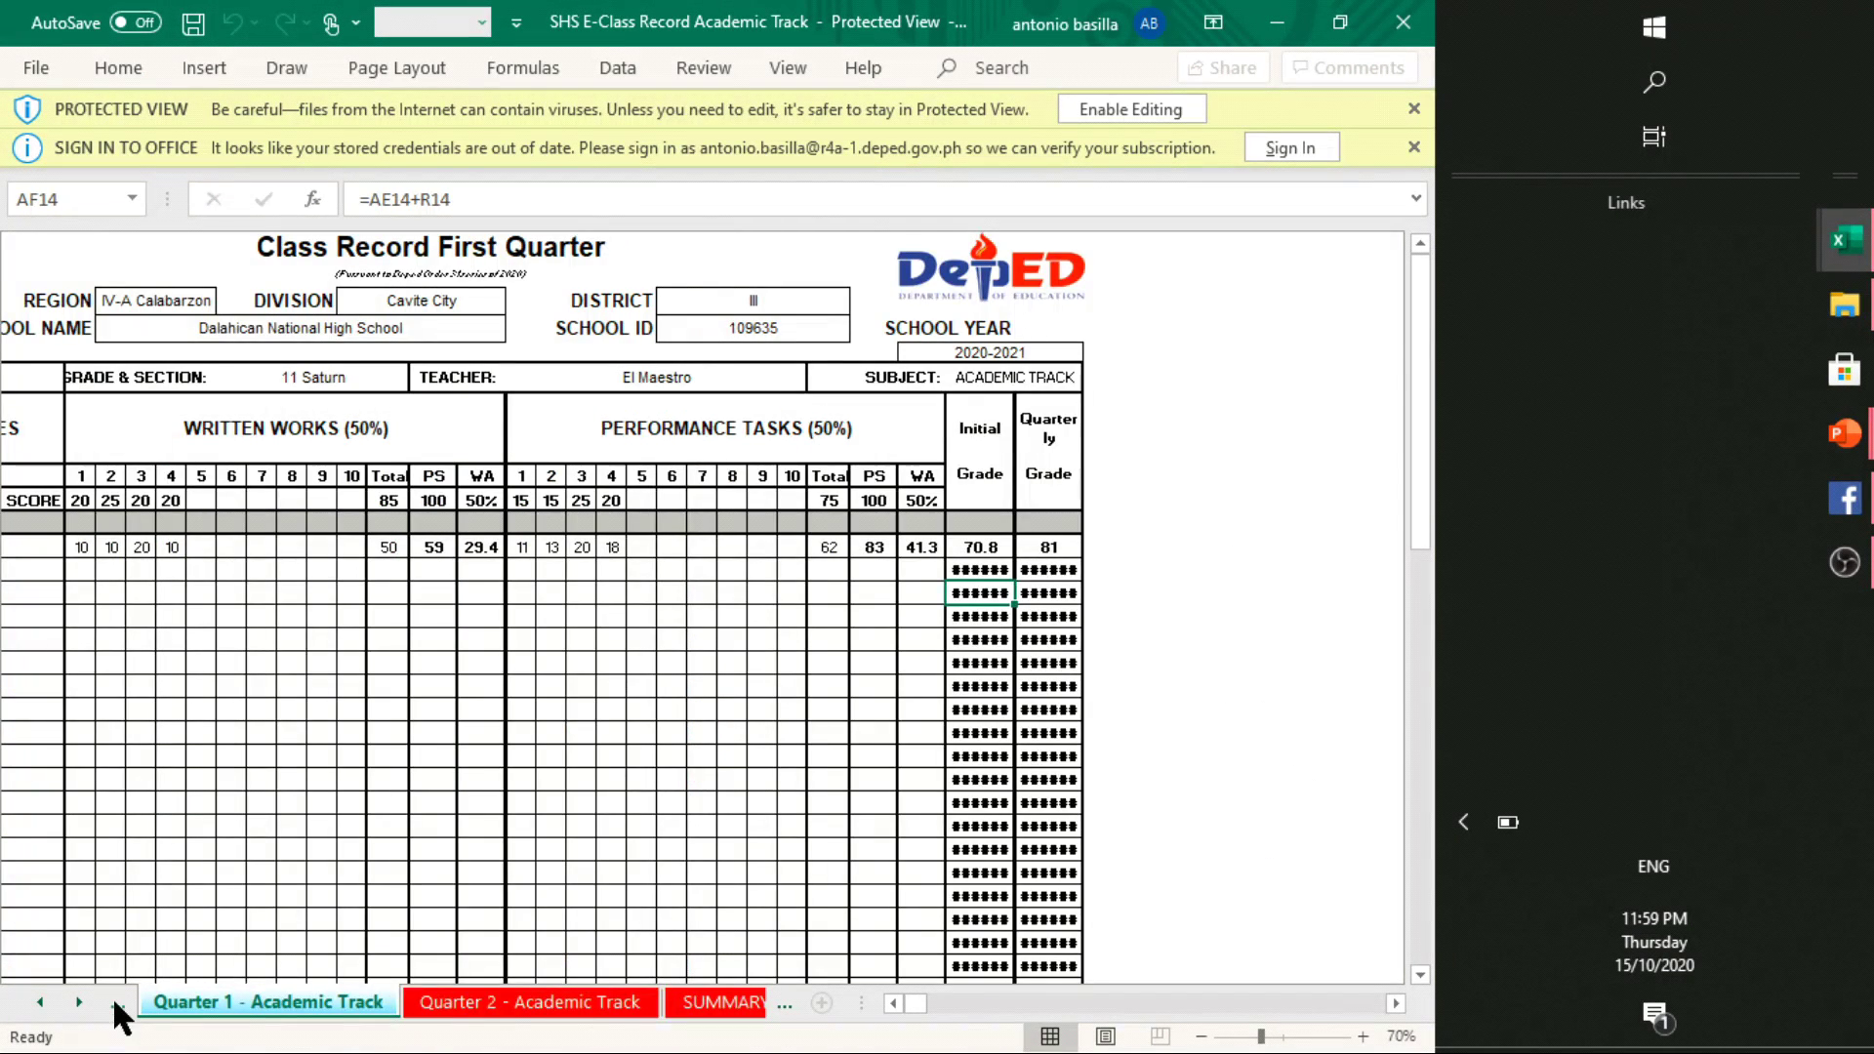
click(114, 1002)
Review the basic class information and the learners' names list on the Encoding sheet
click(436, 693)
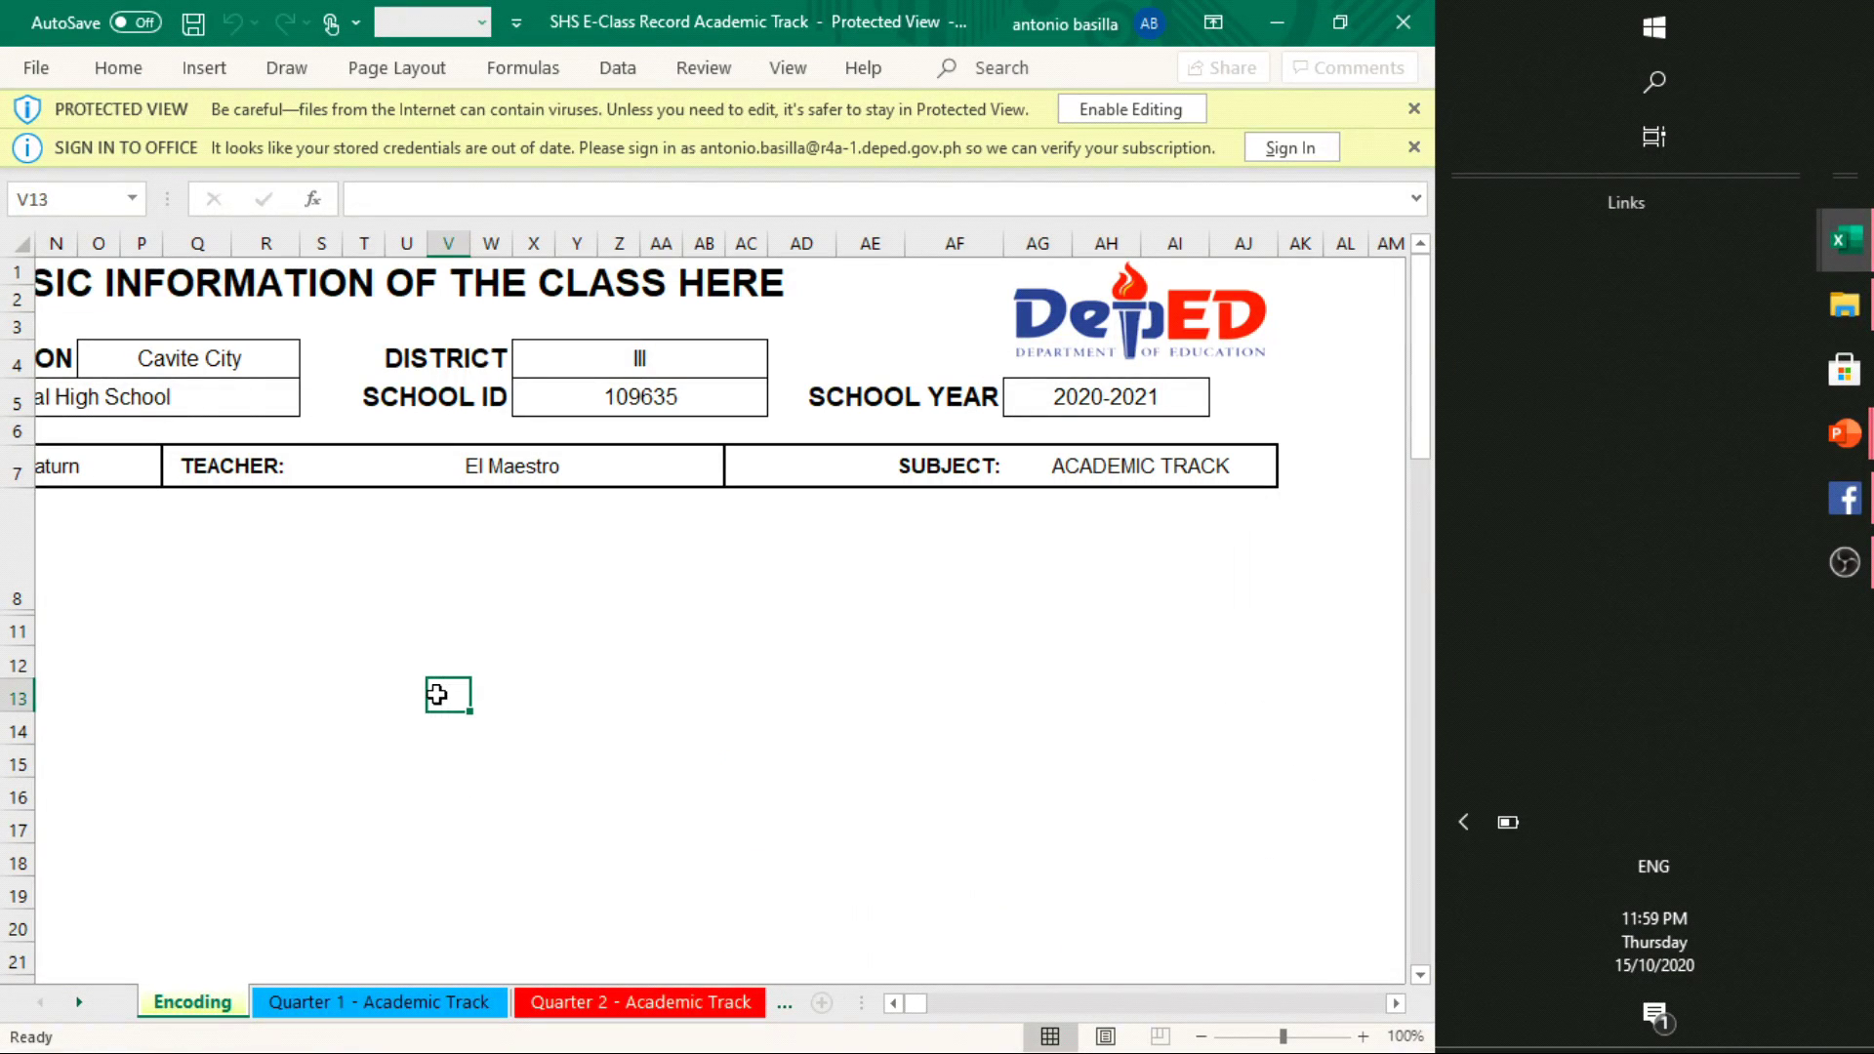
key(Left)
key(Left)
key(Left)
key(Home)
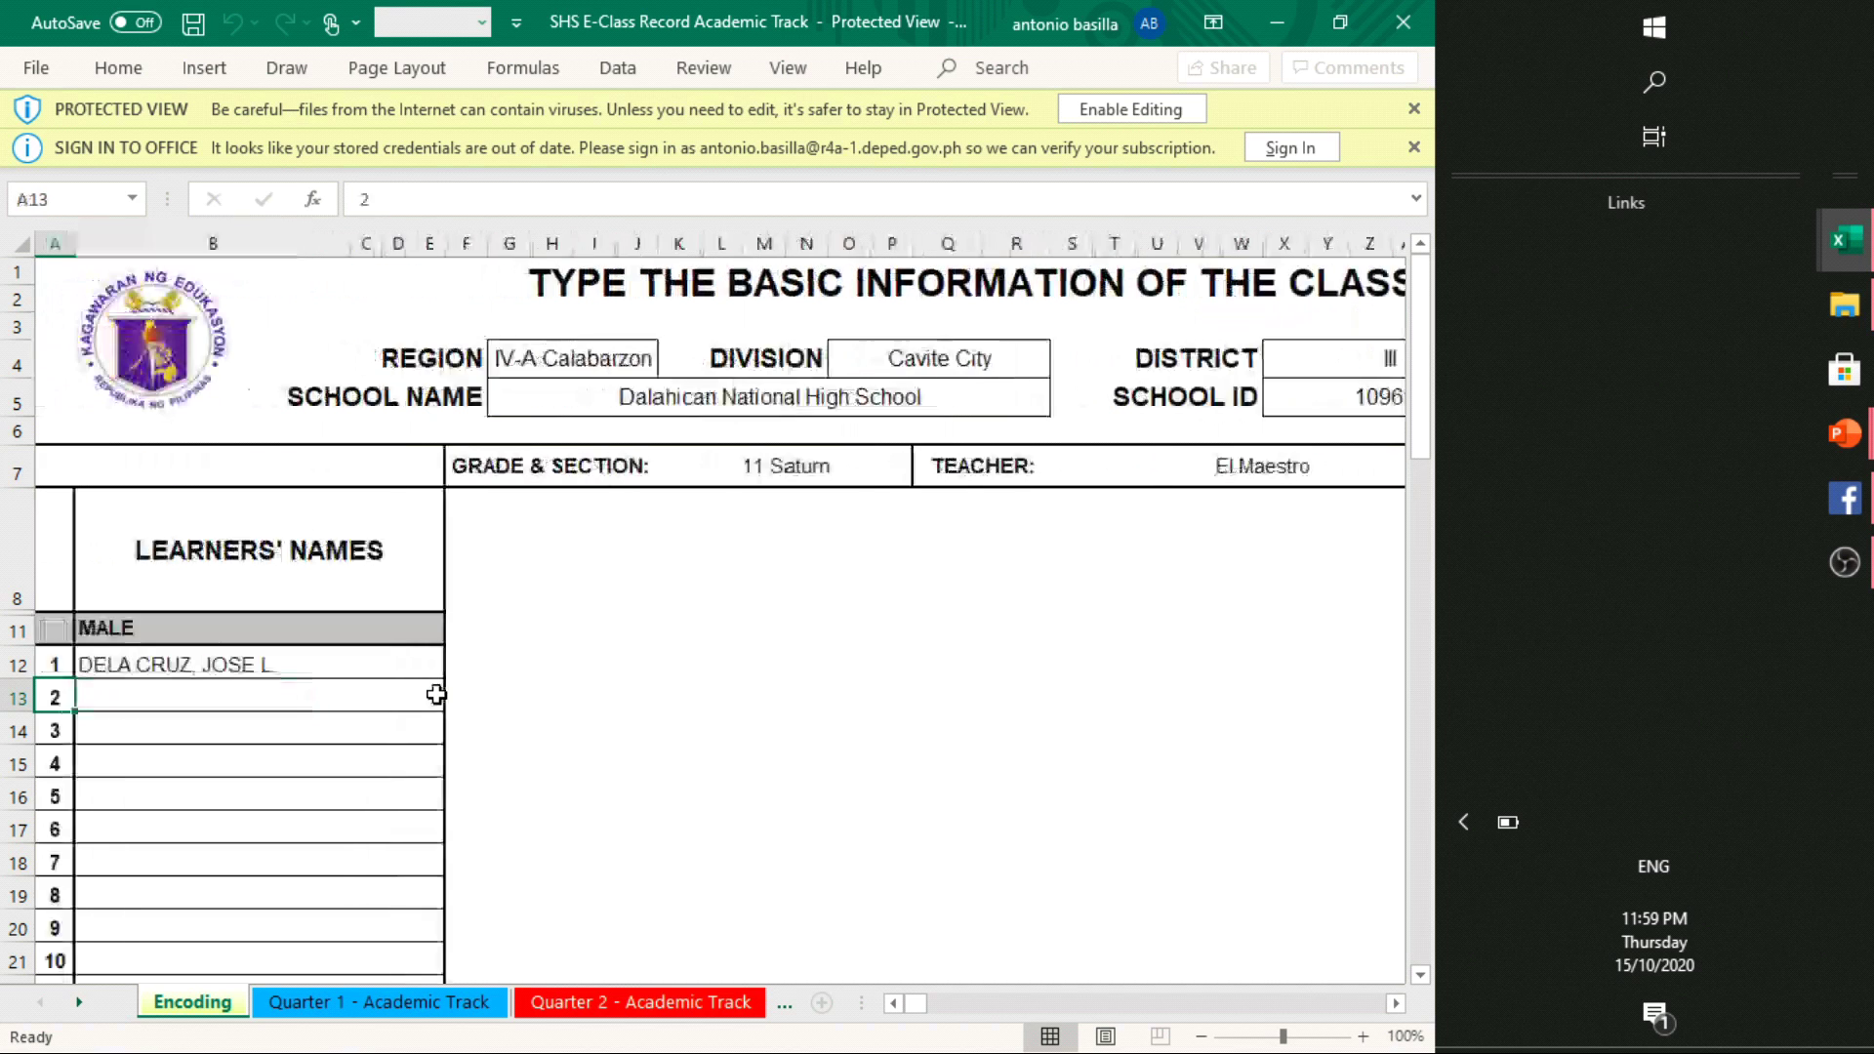
click(643, 592)
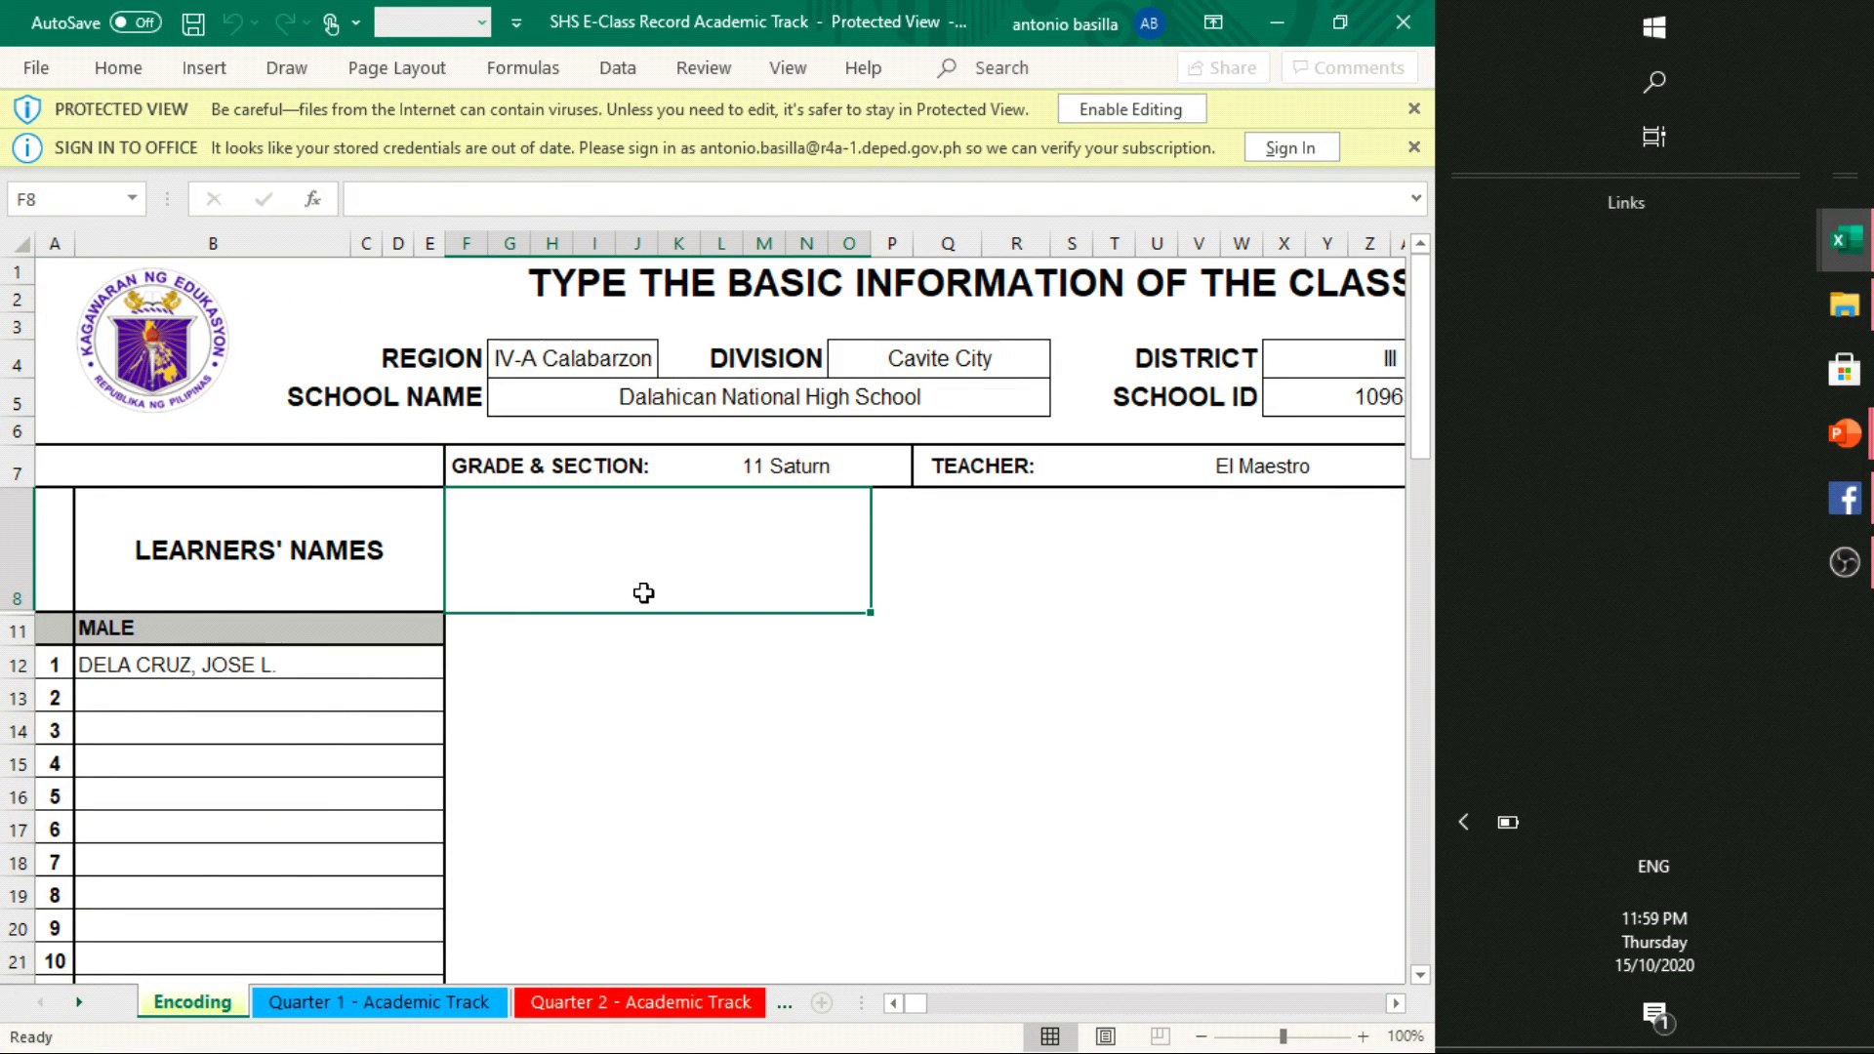
On the Quarter 1 - Academic Track sheet, examine the Written Works weight heading and the class record from the learners' names onward
click(381, 1001)
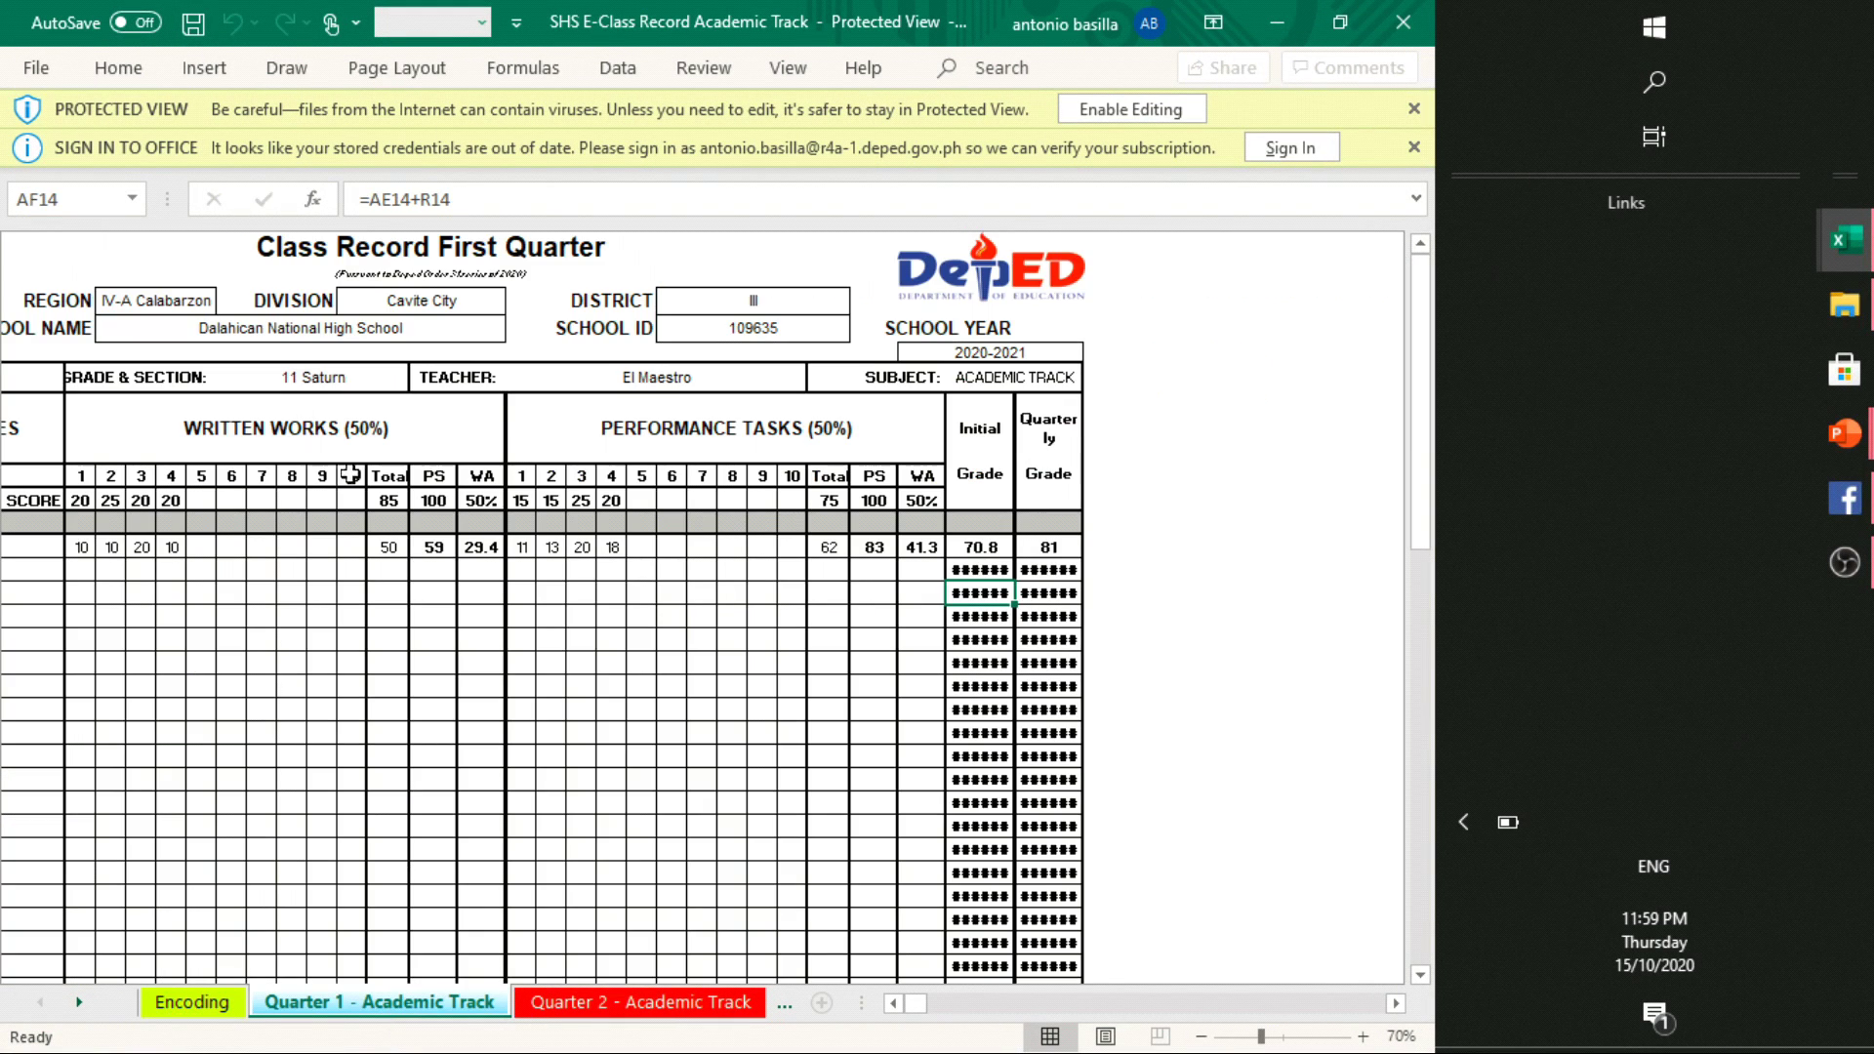
click(328, 448)
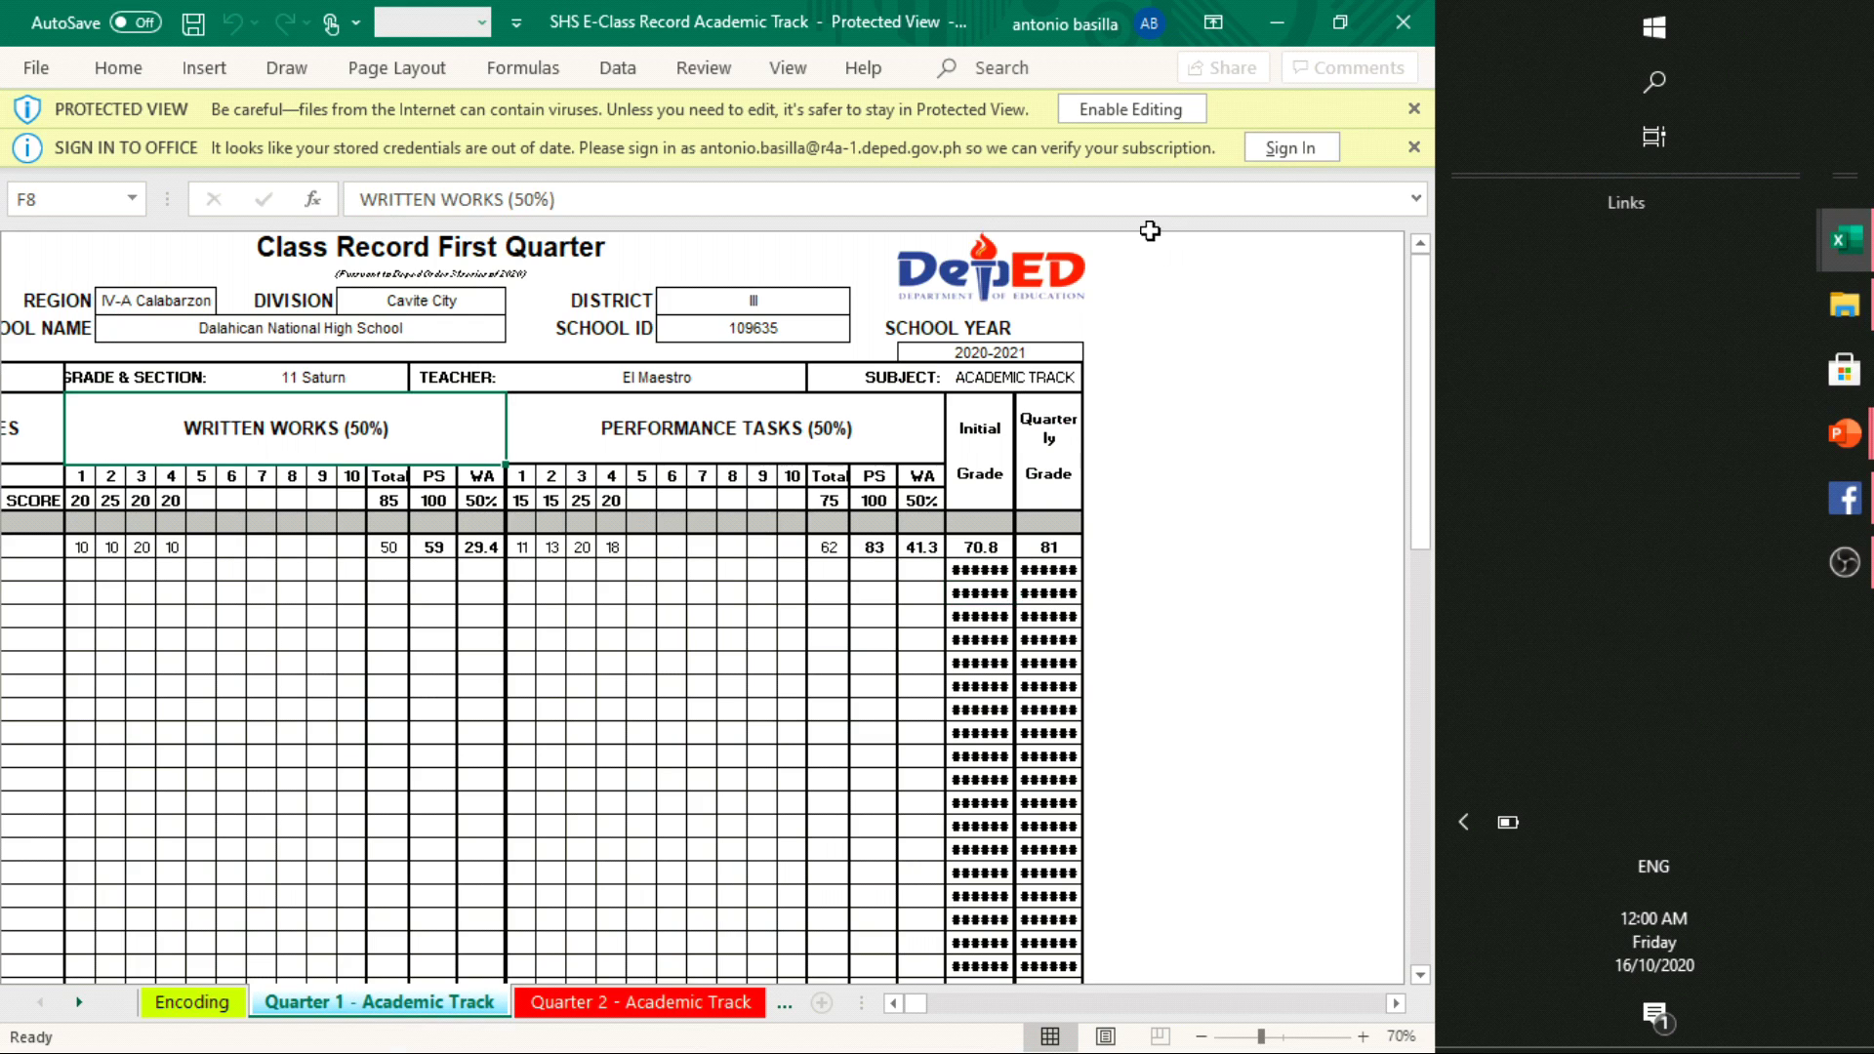
click(346, 683)
key(Left)
key(Left)
key(Left)
key(Left)
key(Left)
key(Left)
key(Left)
key(Left)
key(Left)
key(Left)
key(Left)
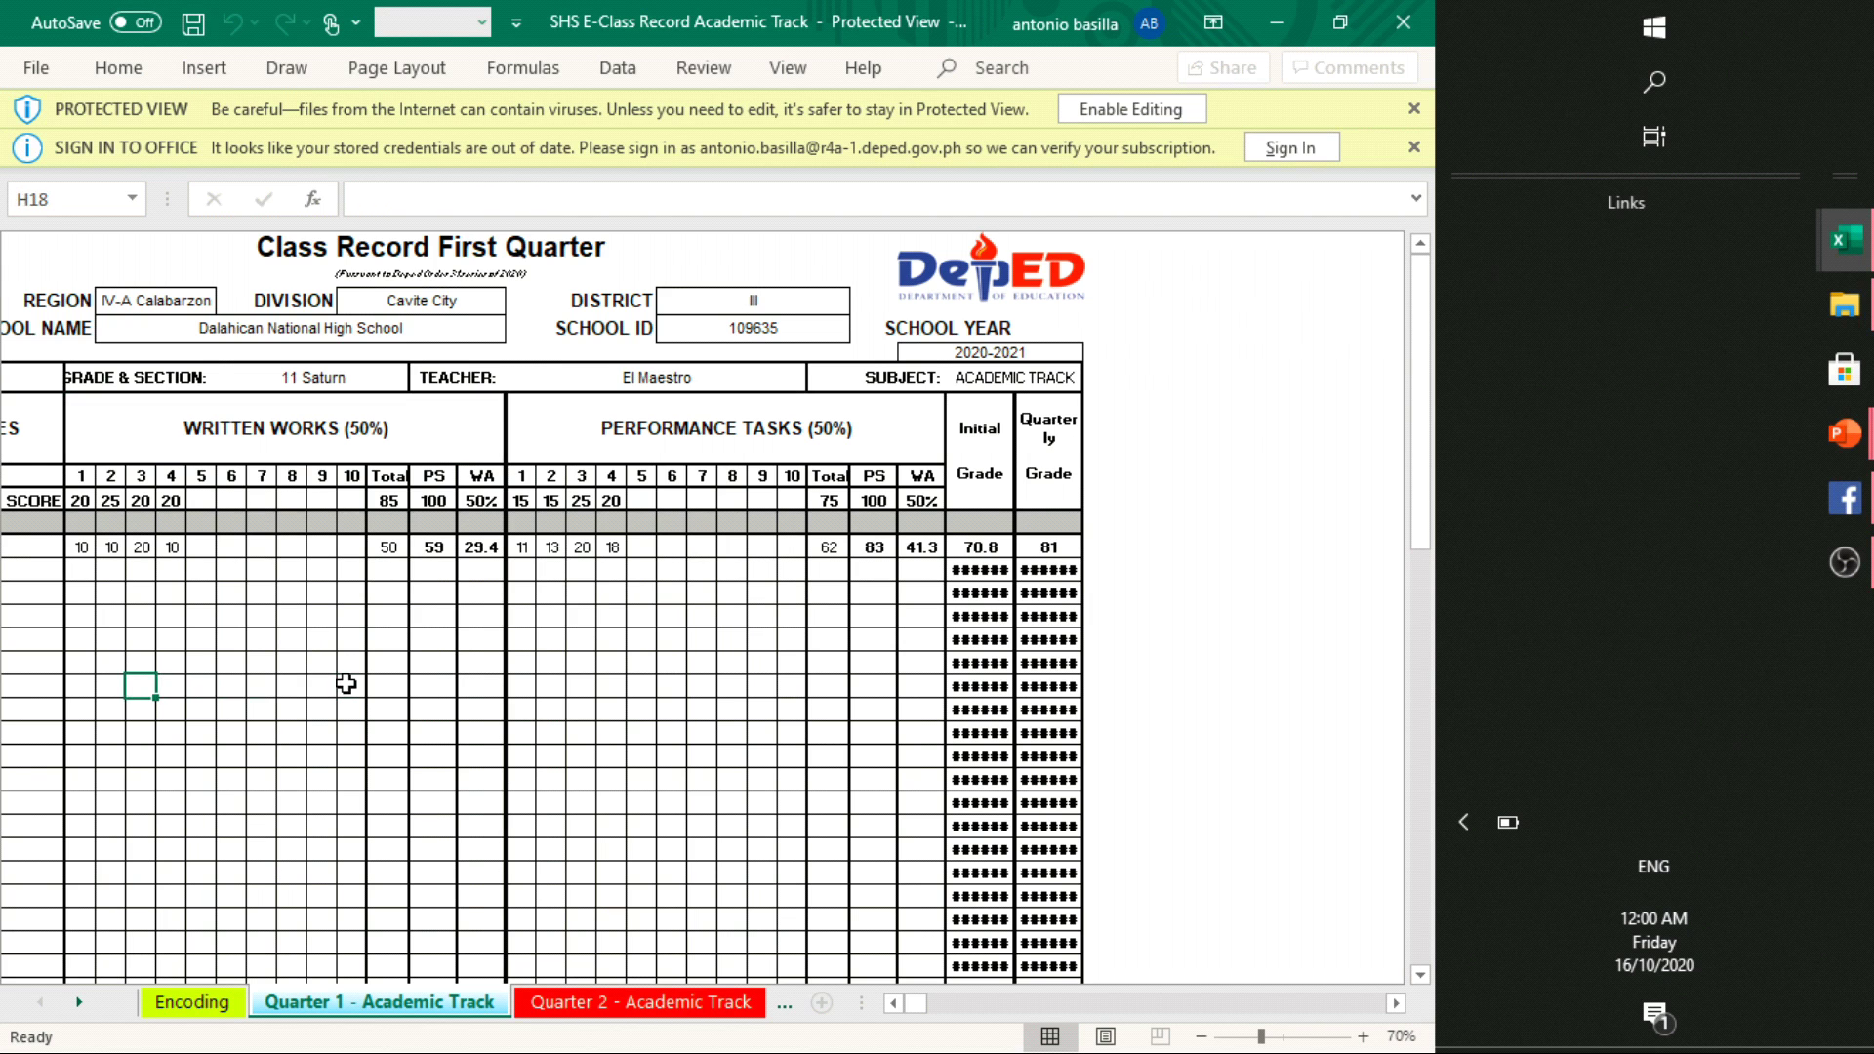
click(346, 683)
key(Right)
key(Right)
key(Right)
click(347, 683)
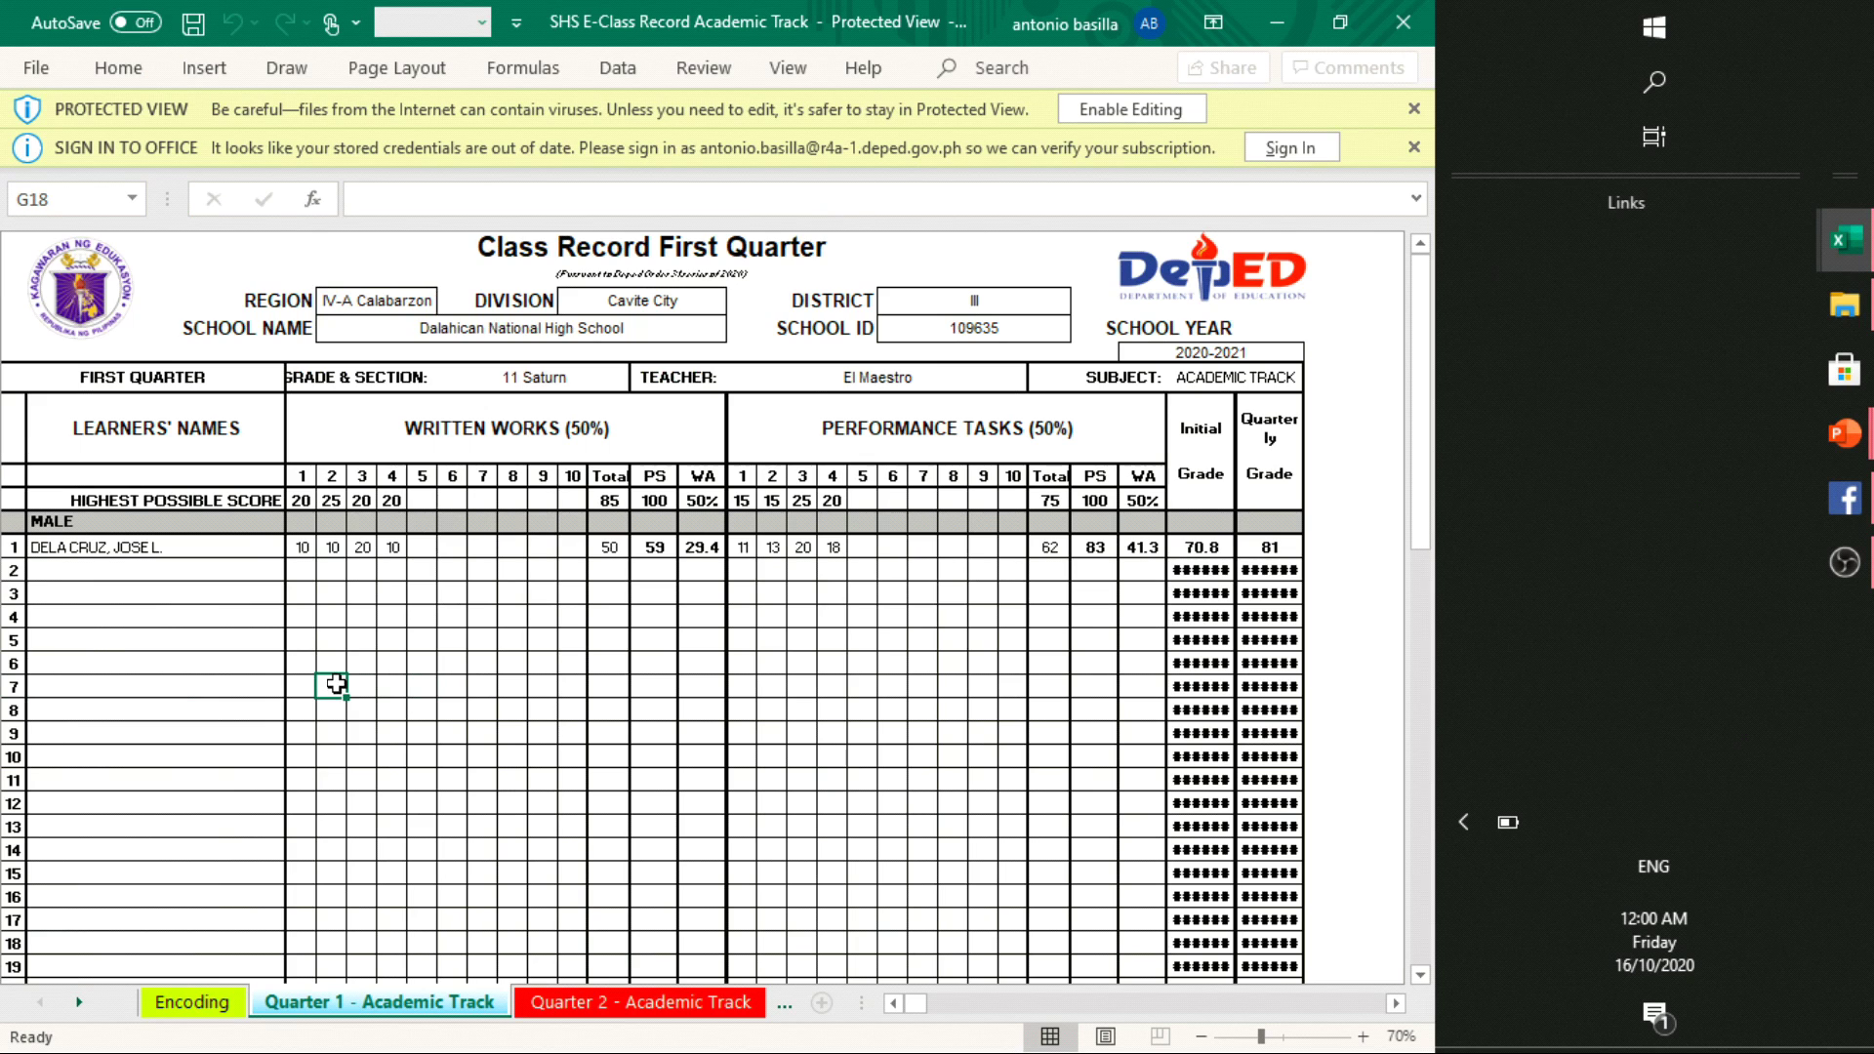
Look over the name and score cells of the first-quarter record and enable editing for the protected Academic Track workbook
click(91, 635)
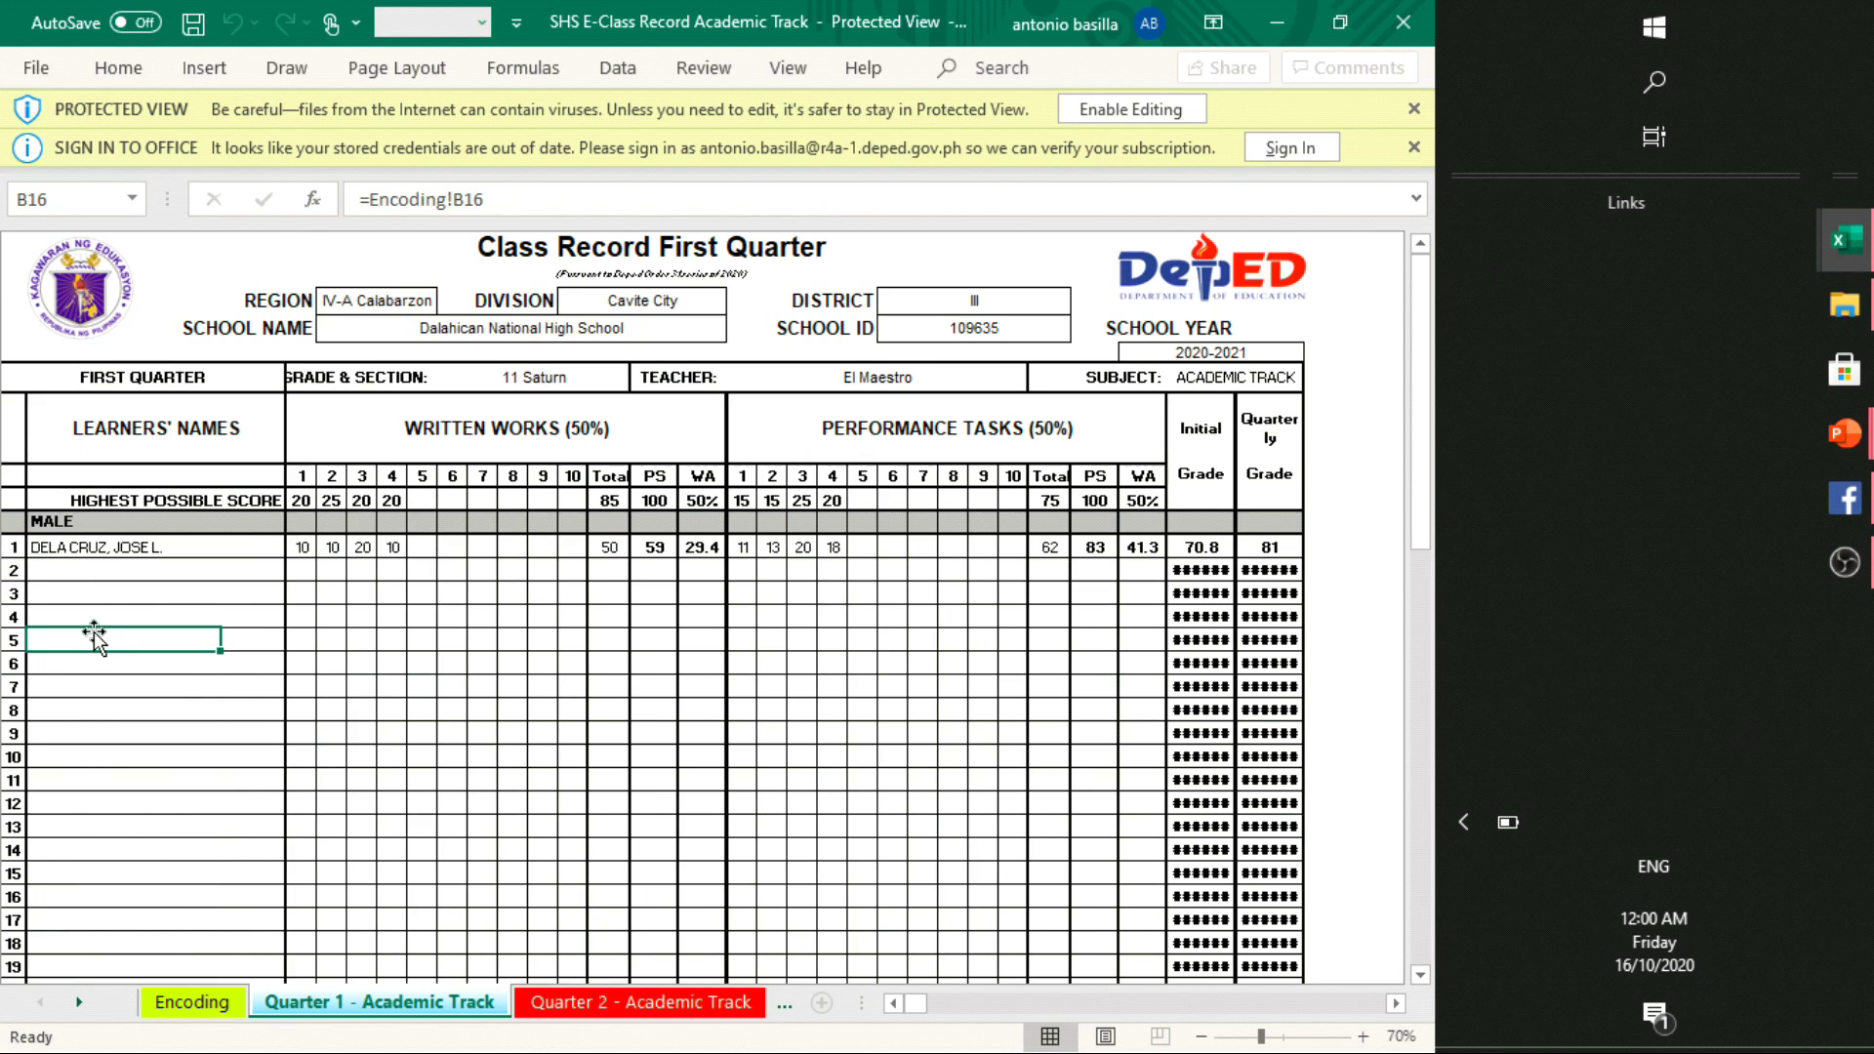
click(311, 648)
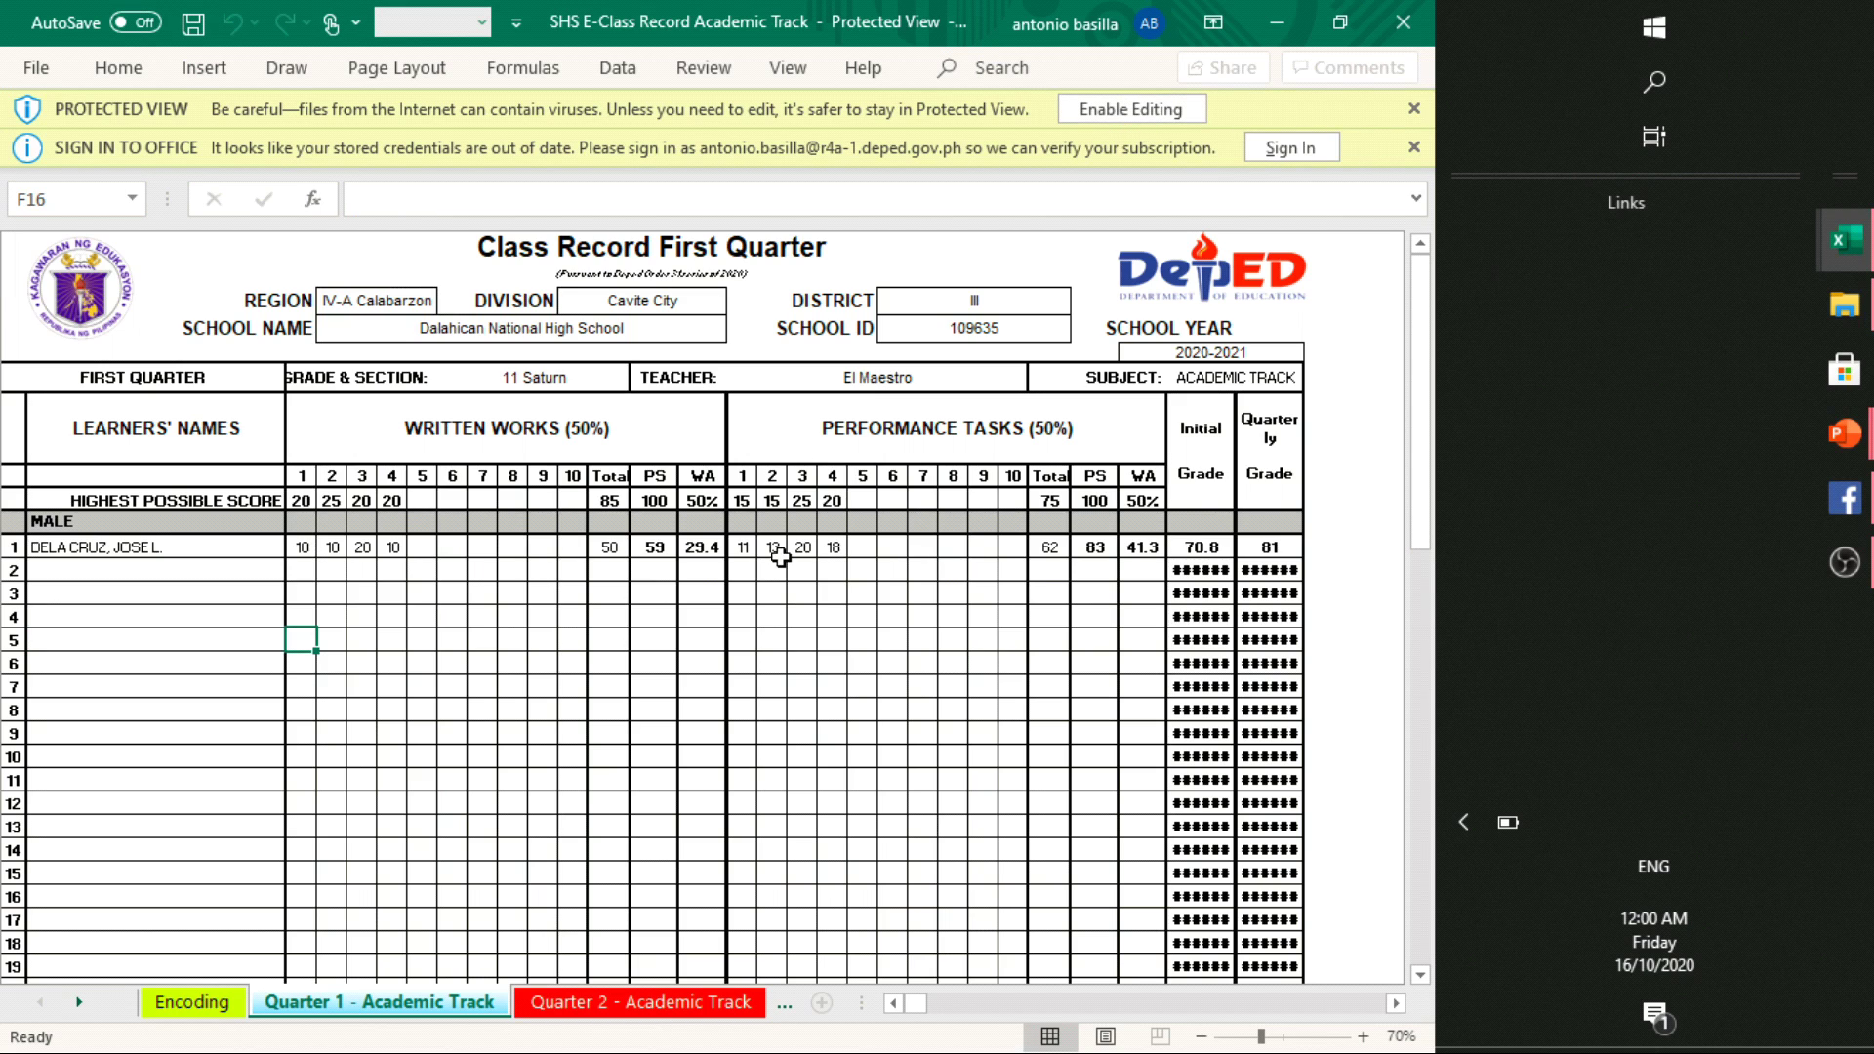
click(976, 644)
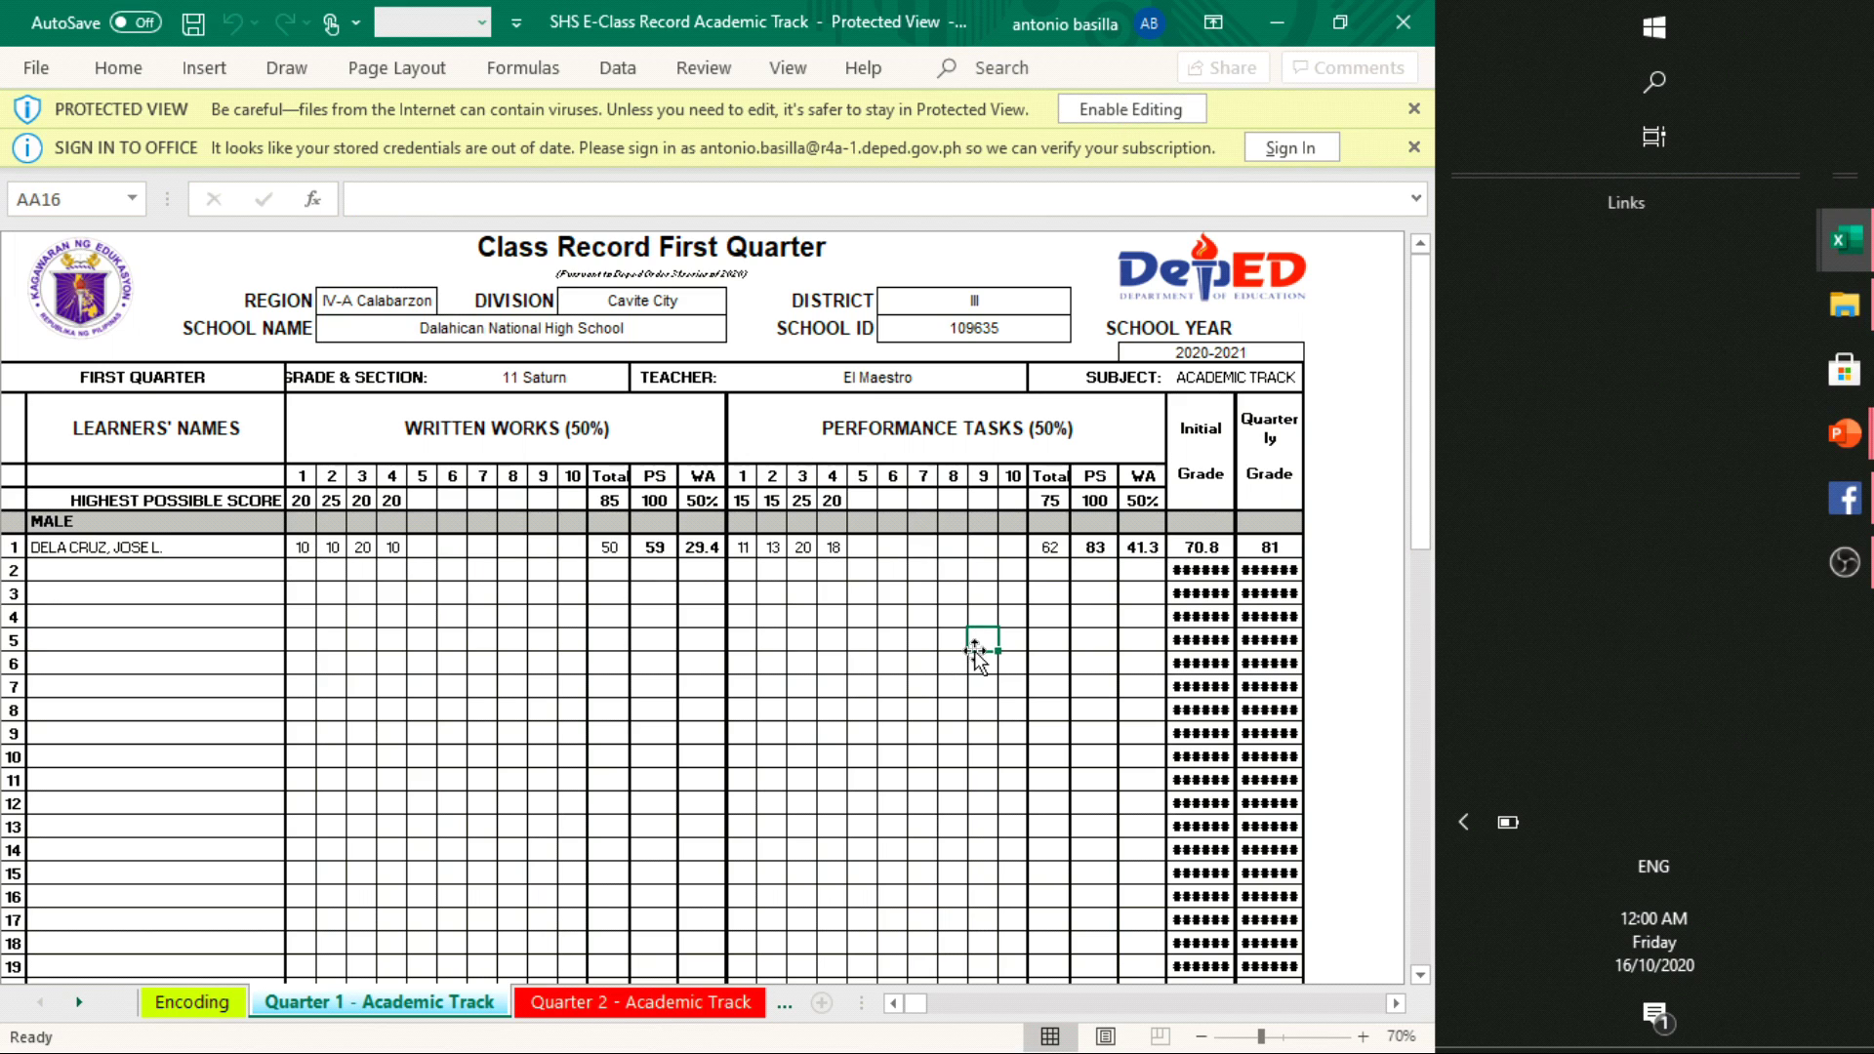
click(1114, 110)
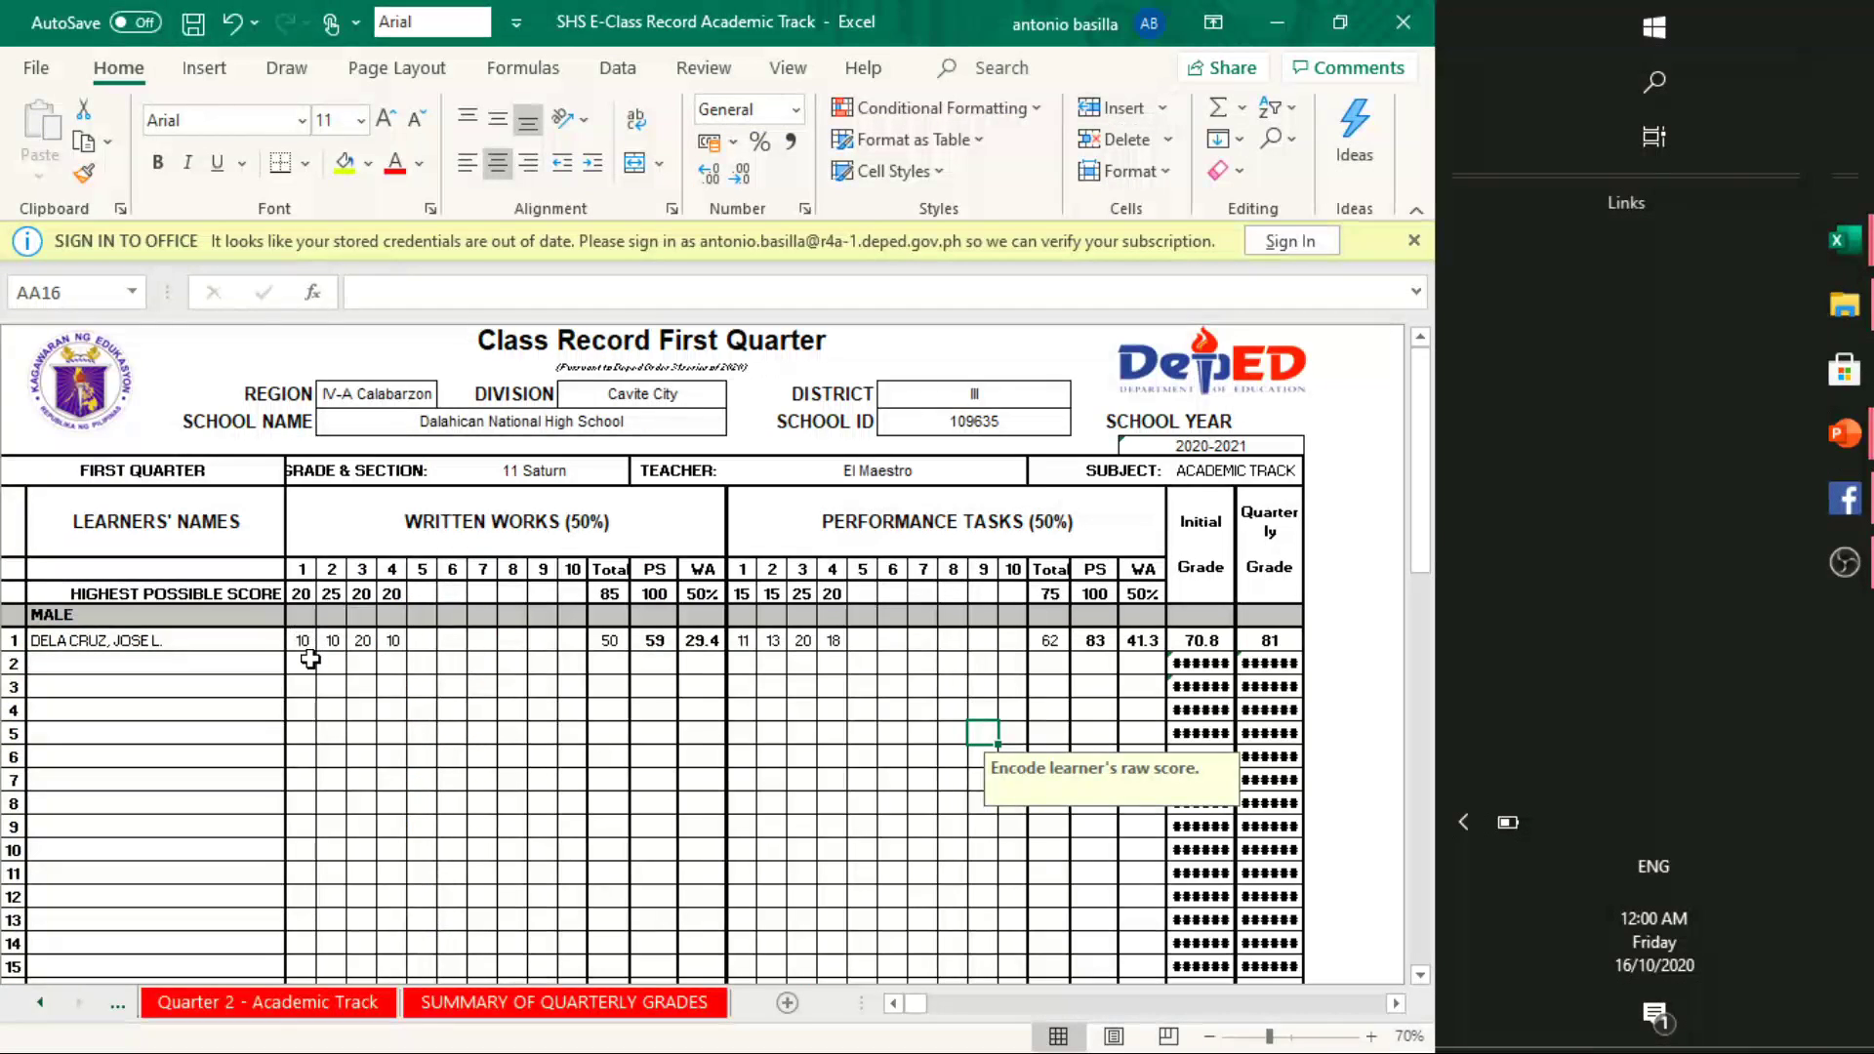
Inspect the Written Works and Performance Tasks weight headings for the first quarter, and open the Quarter 2 - Academic Track sheet
click(310, 660)
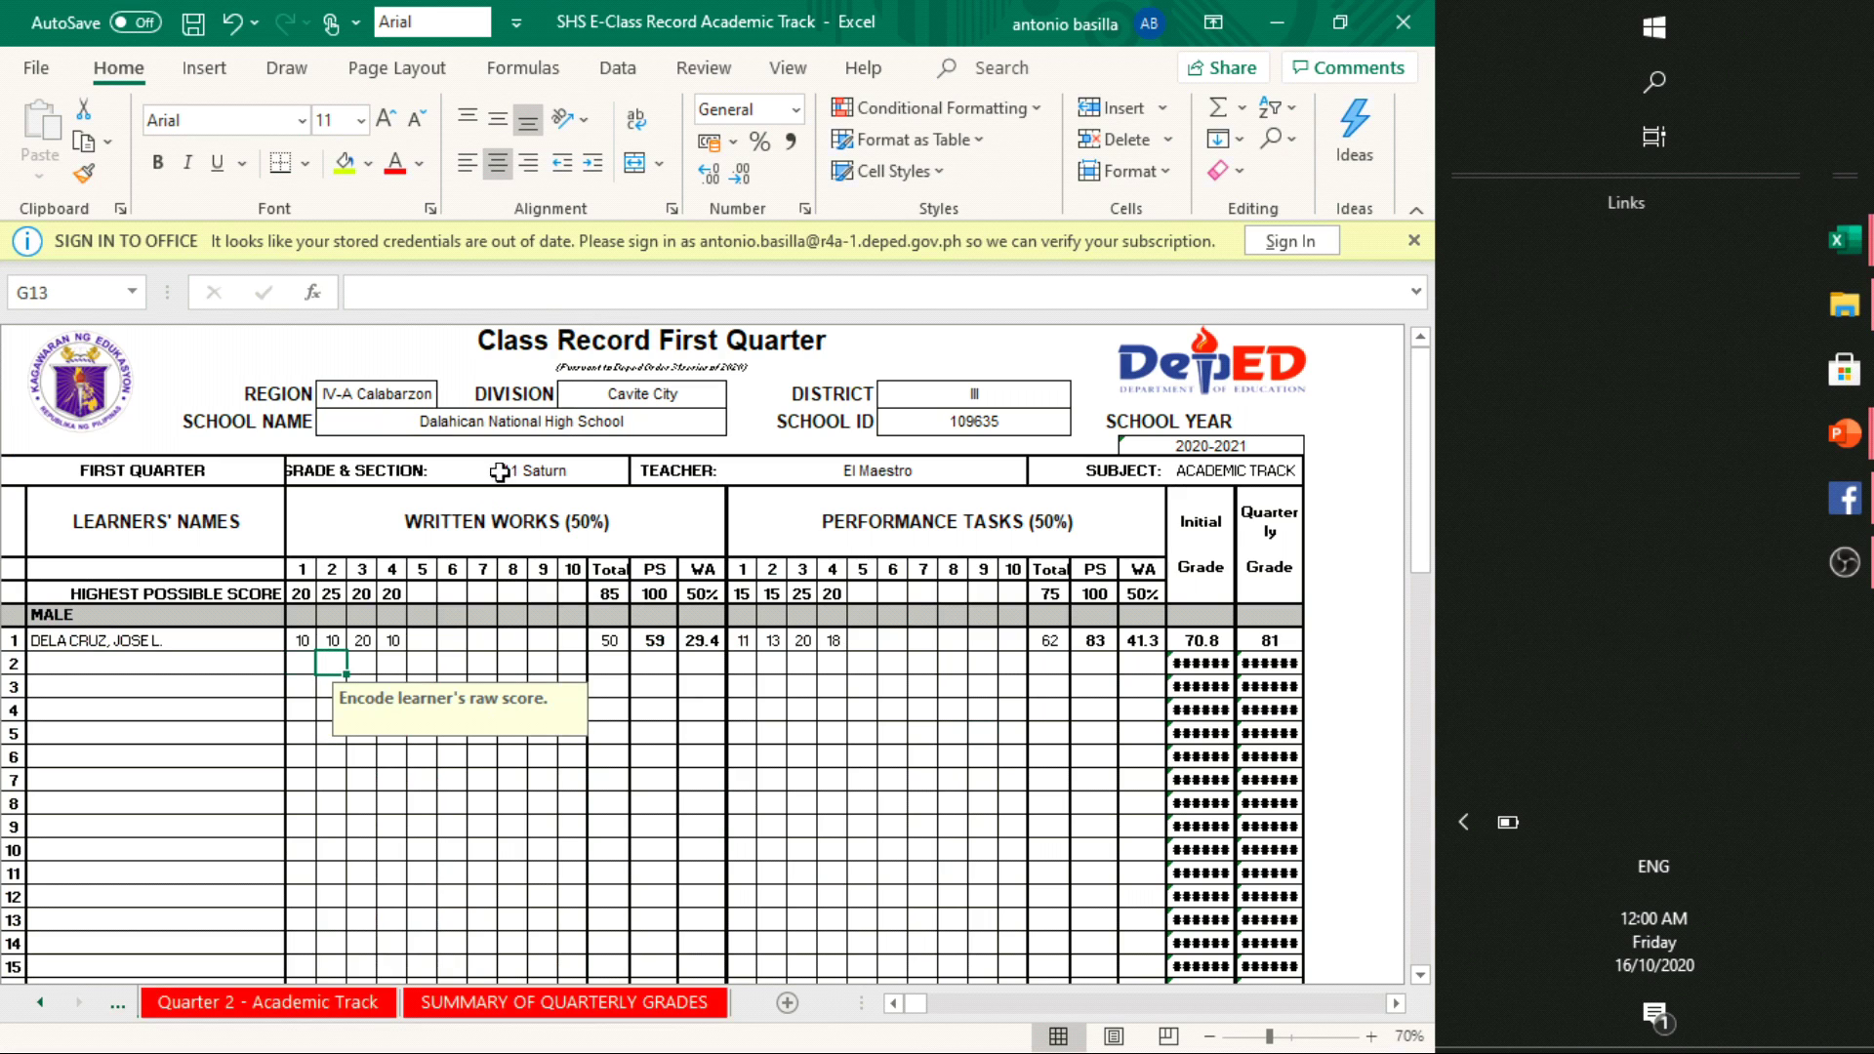
click(529, 524)
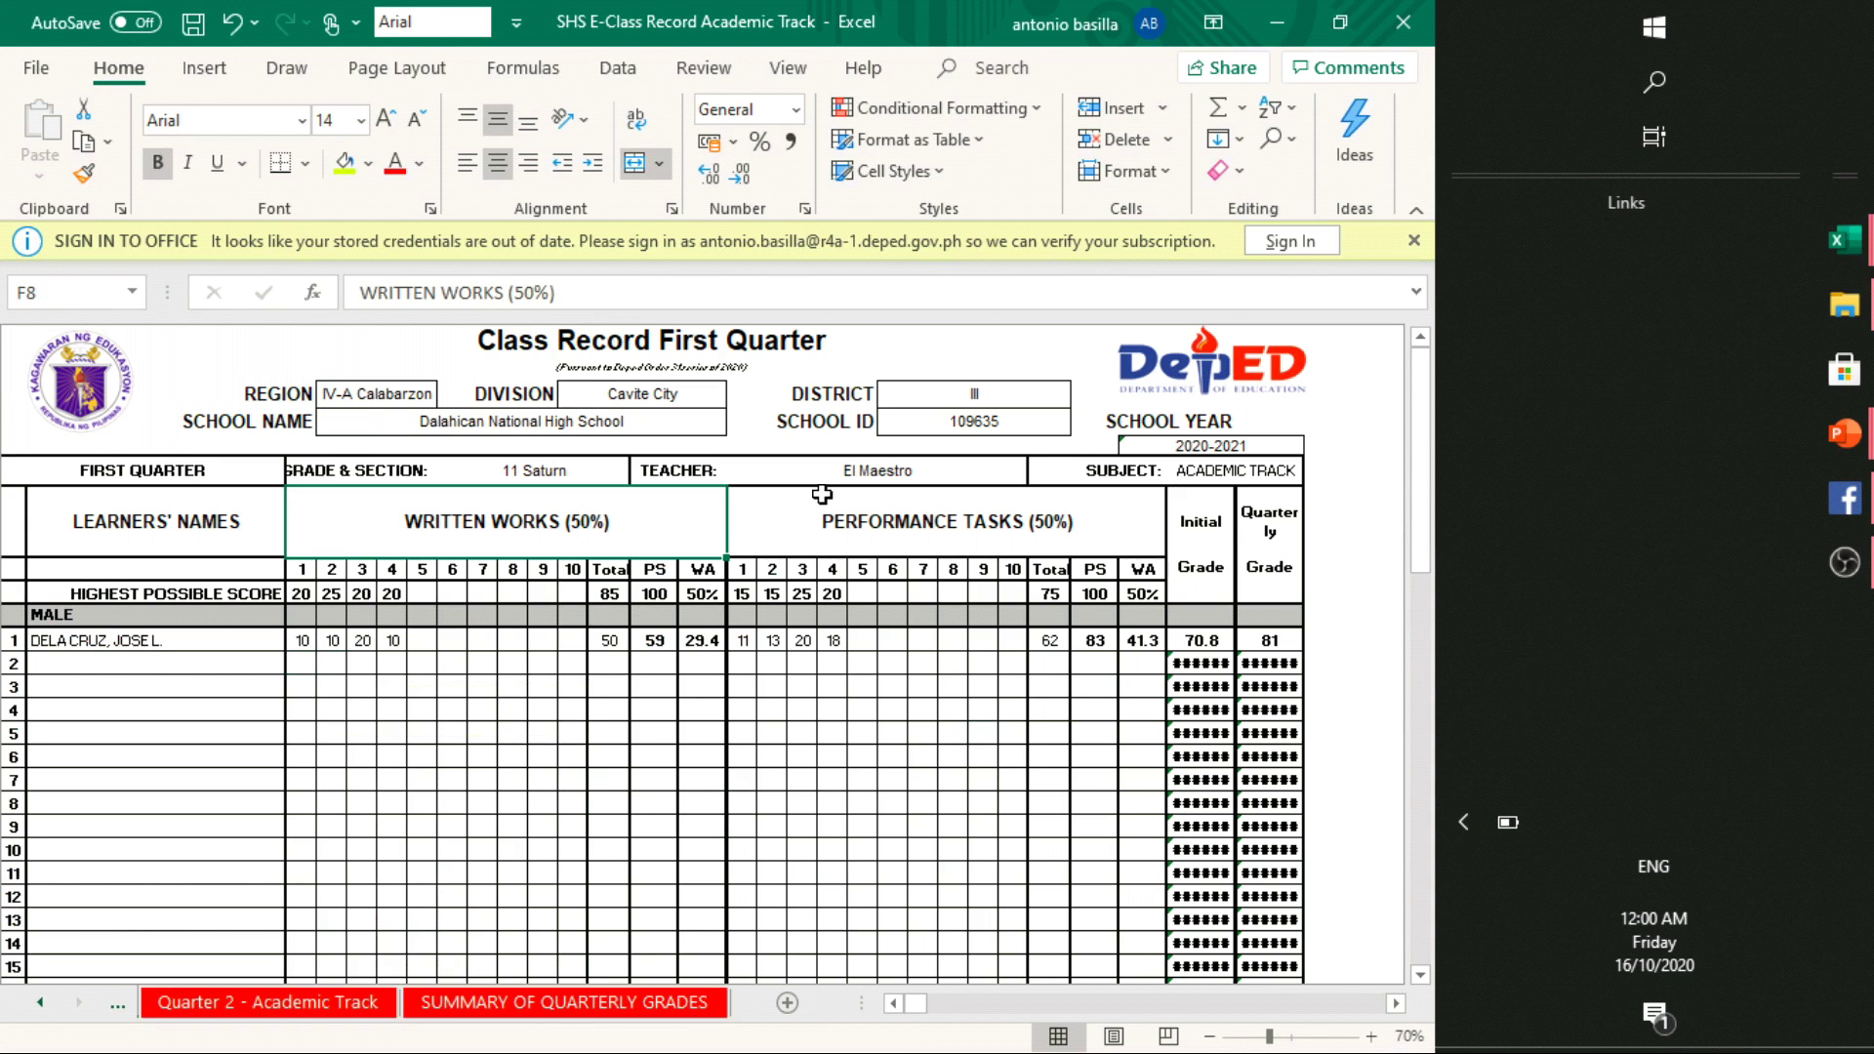
click(1026, 517)
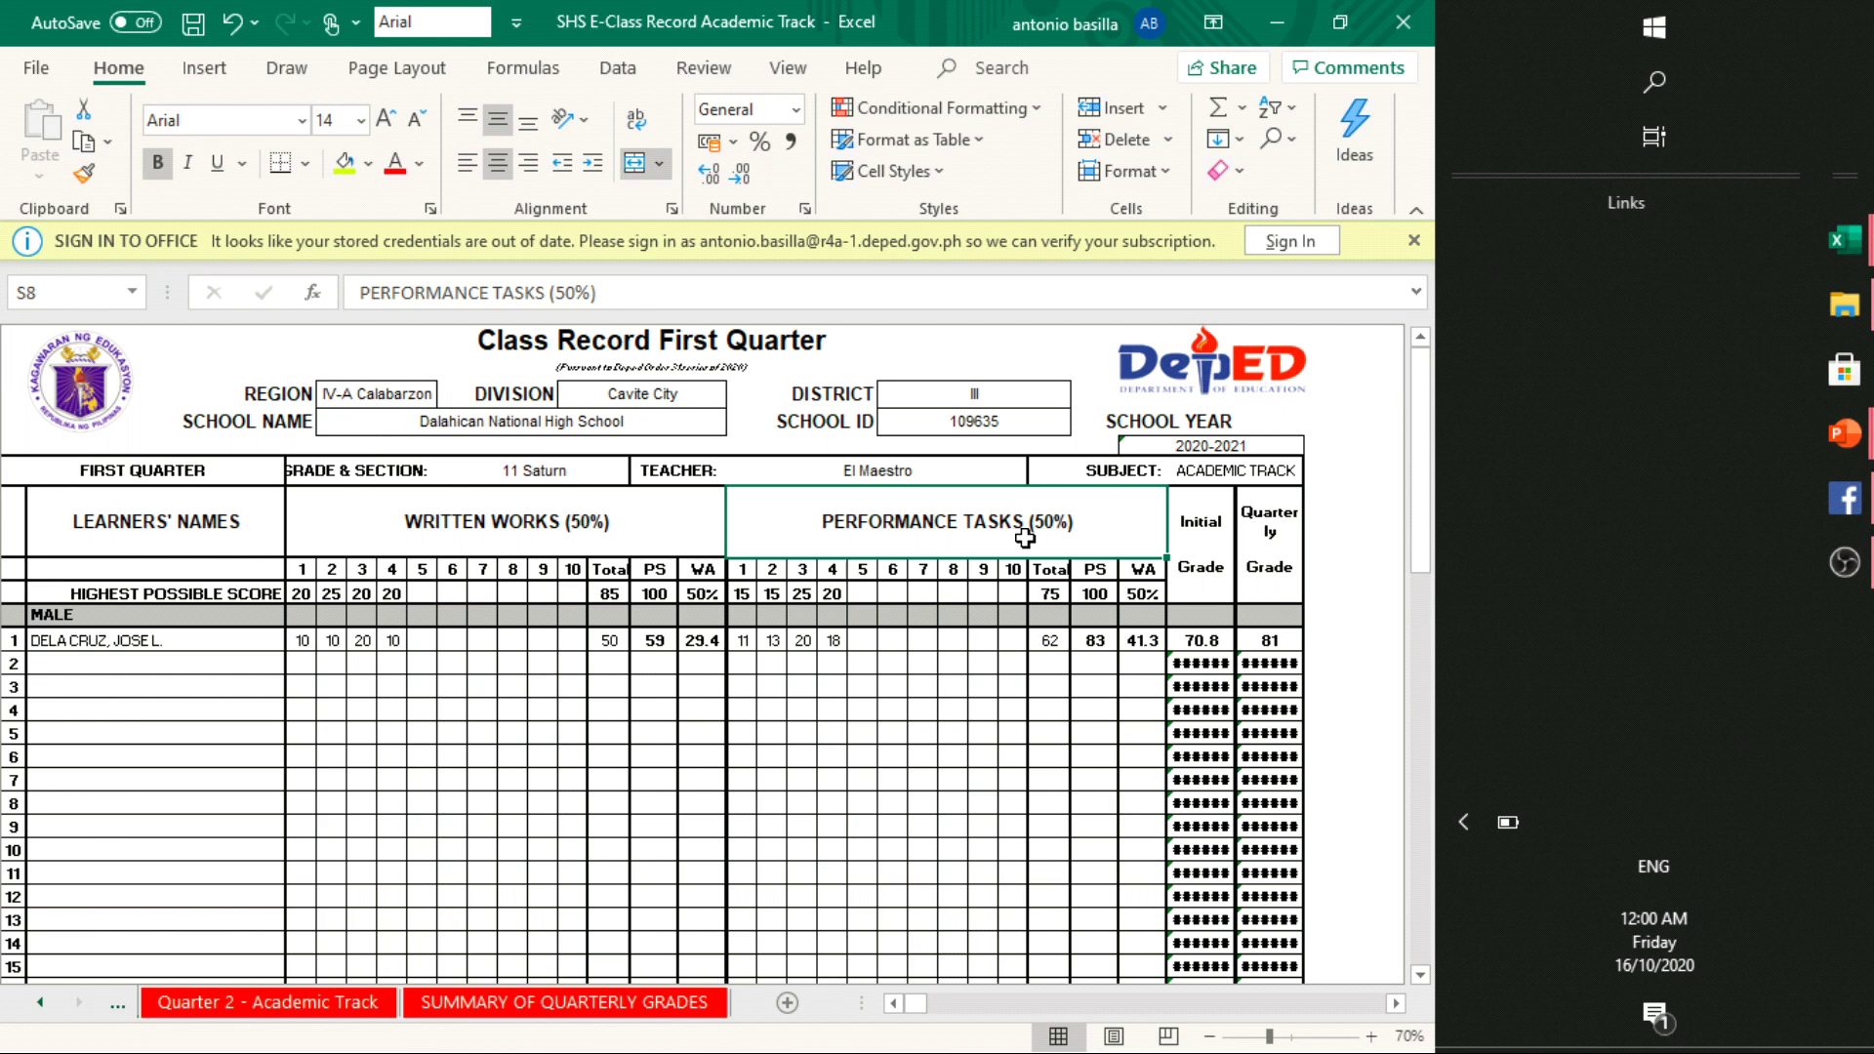
click(312, 1005)
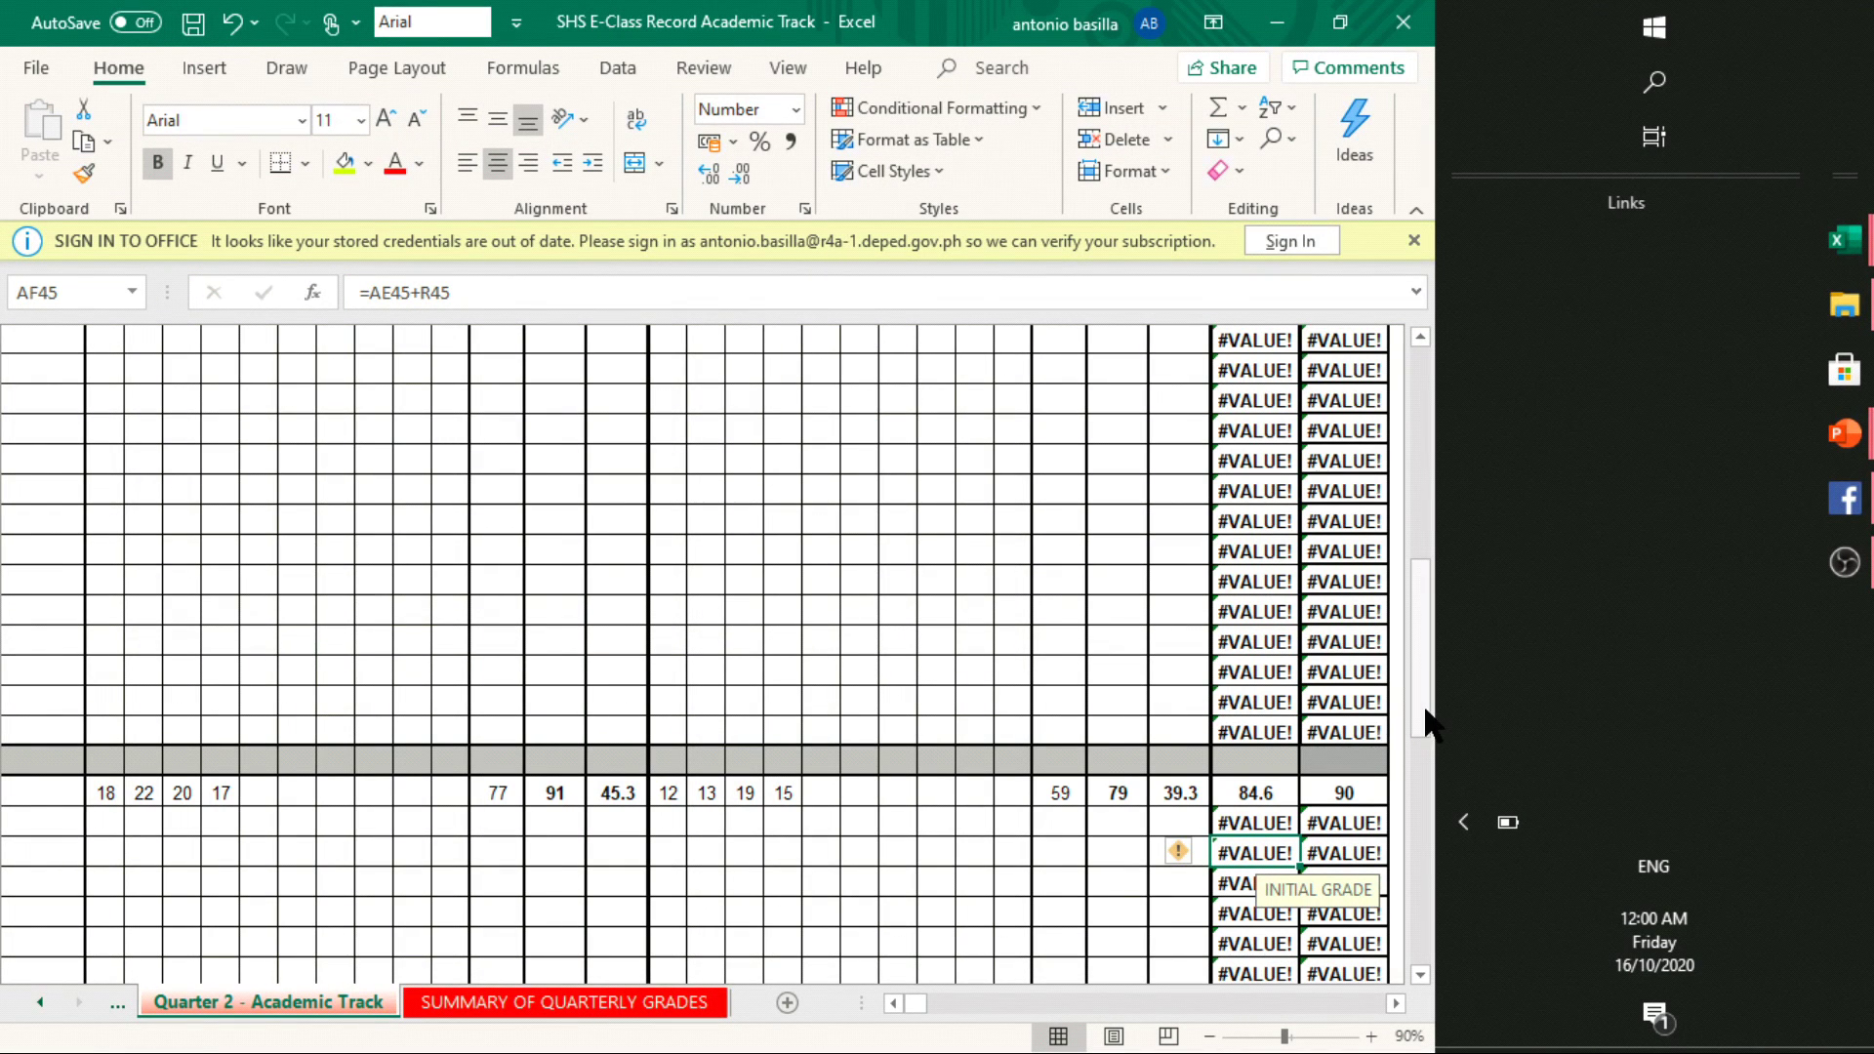
Review the component weights at the top of the second-quarter Academic Track record, and open the Summary of Quarterly Grades sheet
drag(1427, 722, 1409, 452)
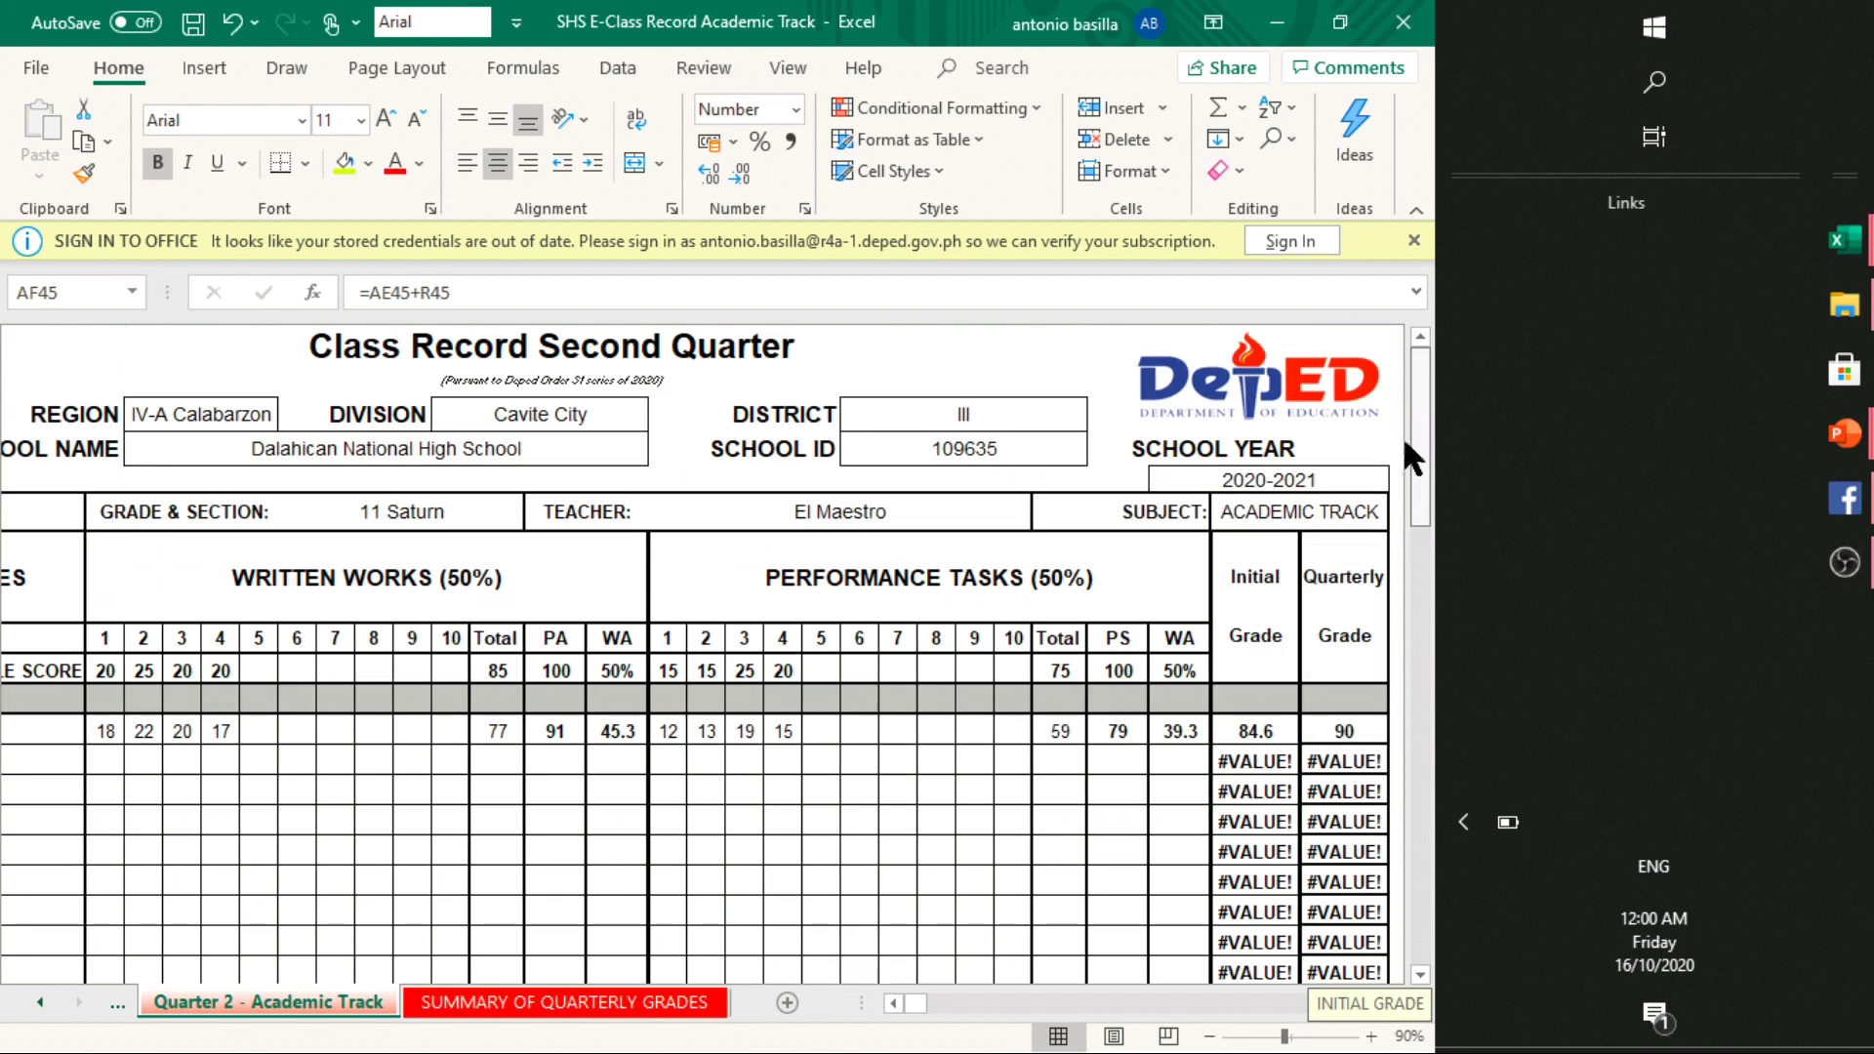
click(468, 1005)
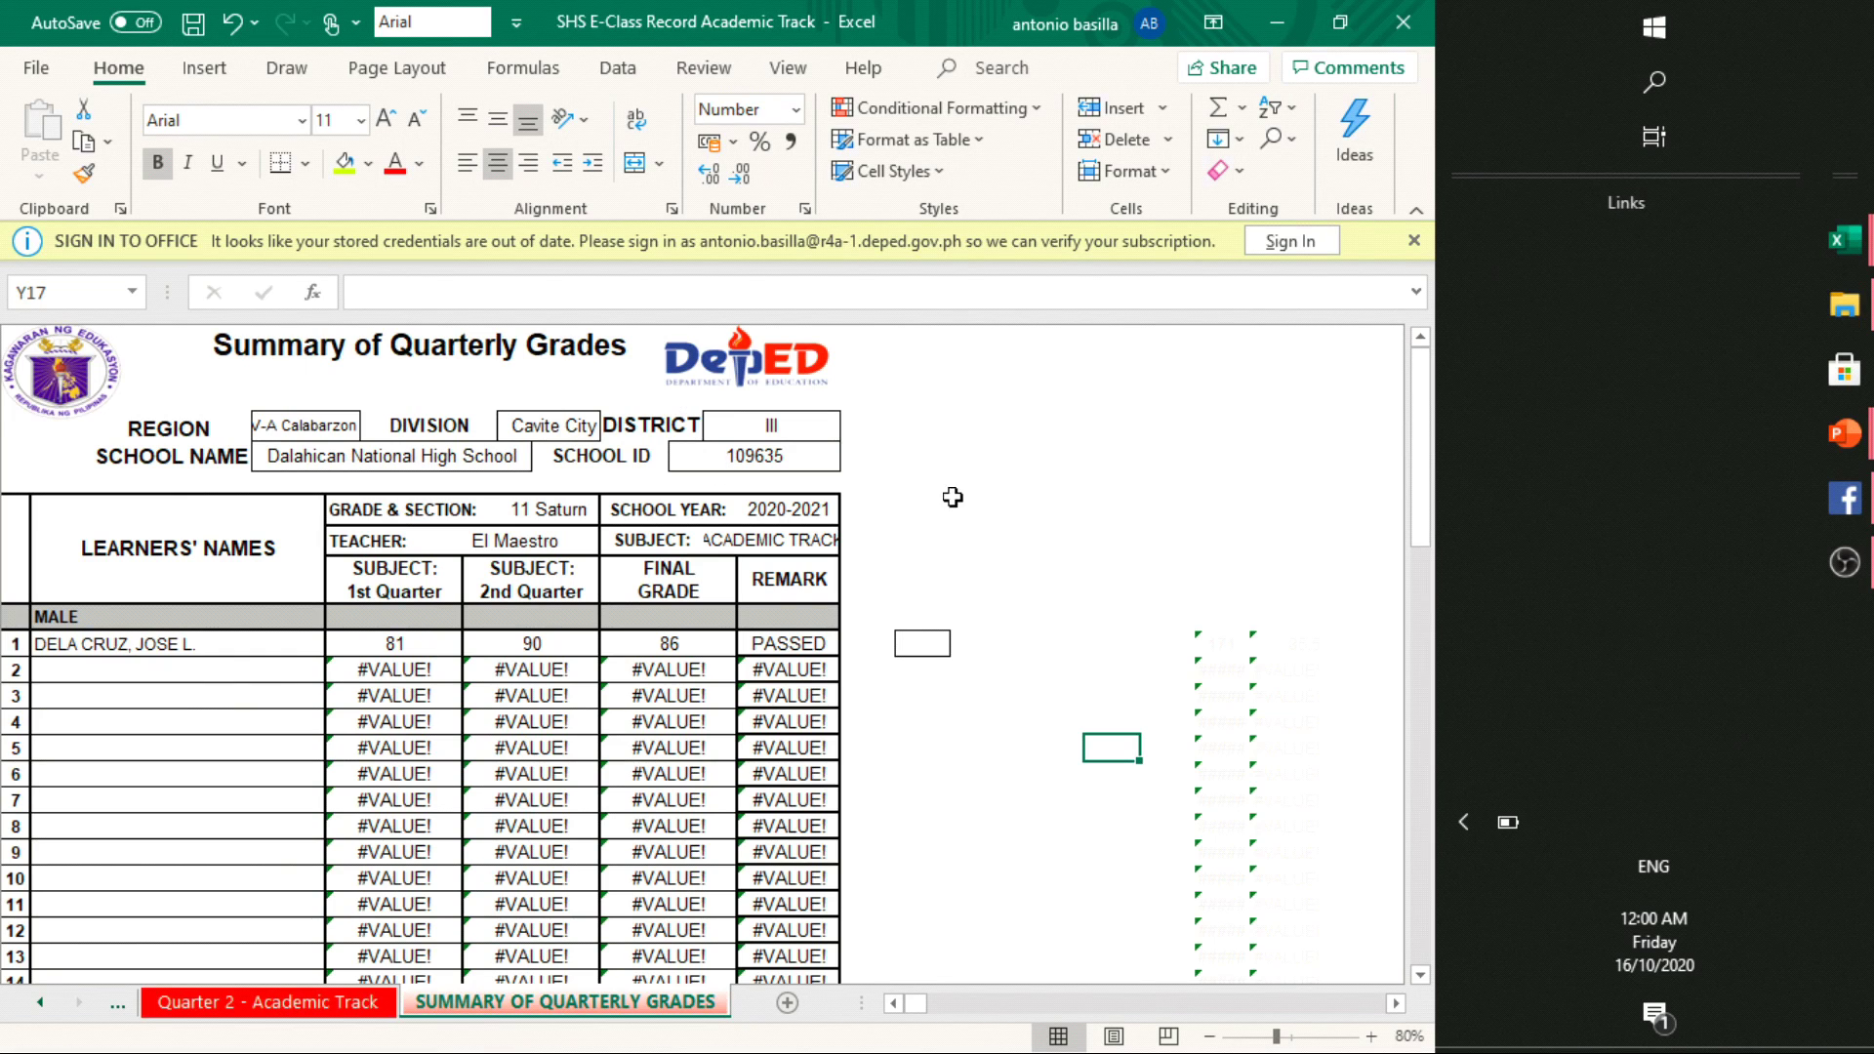
Open the SHS E-Class Record TVL, Specialized workbook from the Data (D:) drive, go to its Encoding sheet, and enable editing
click(1845, 310)
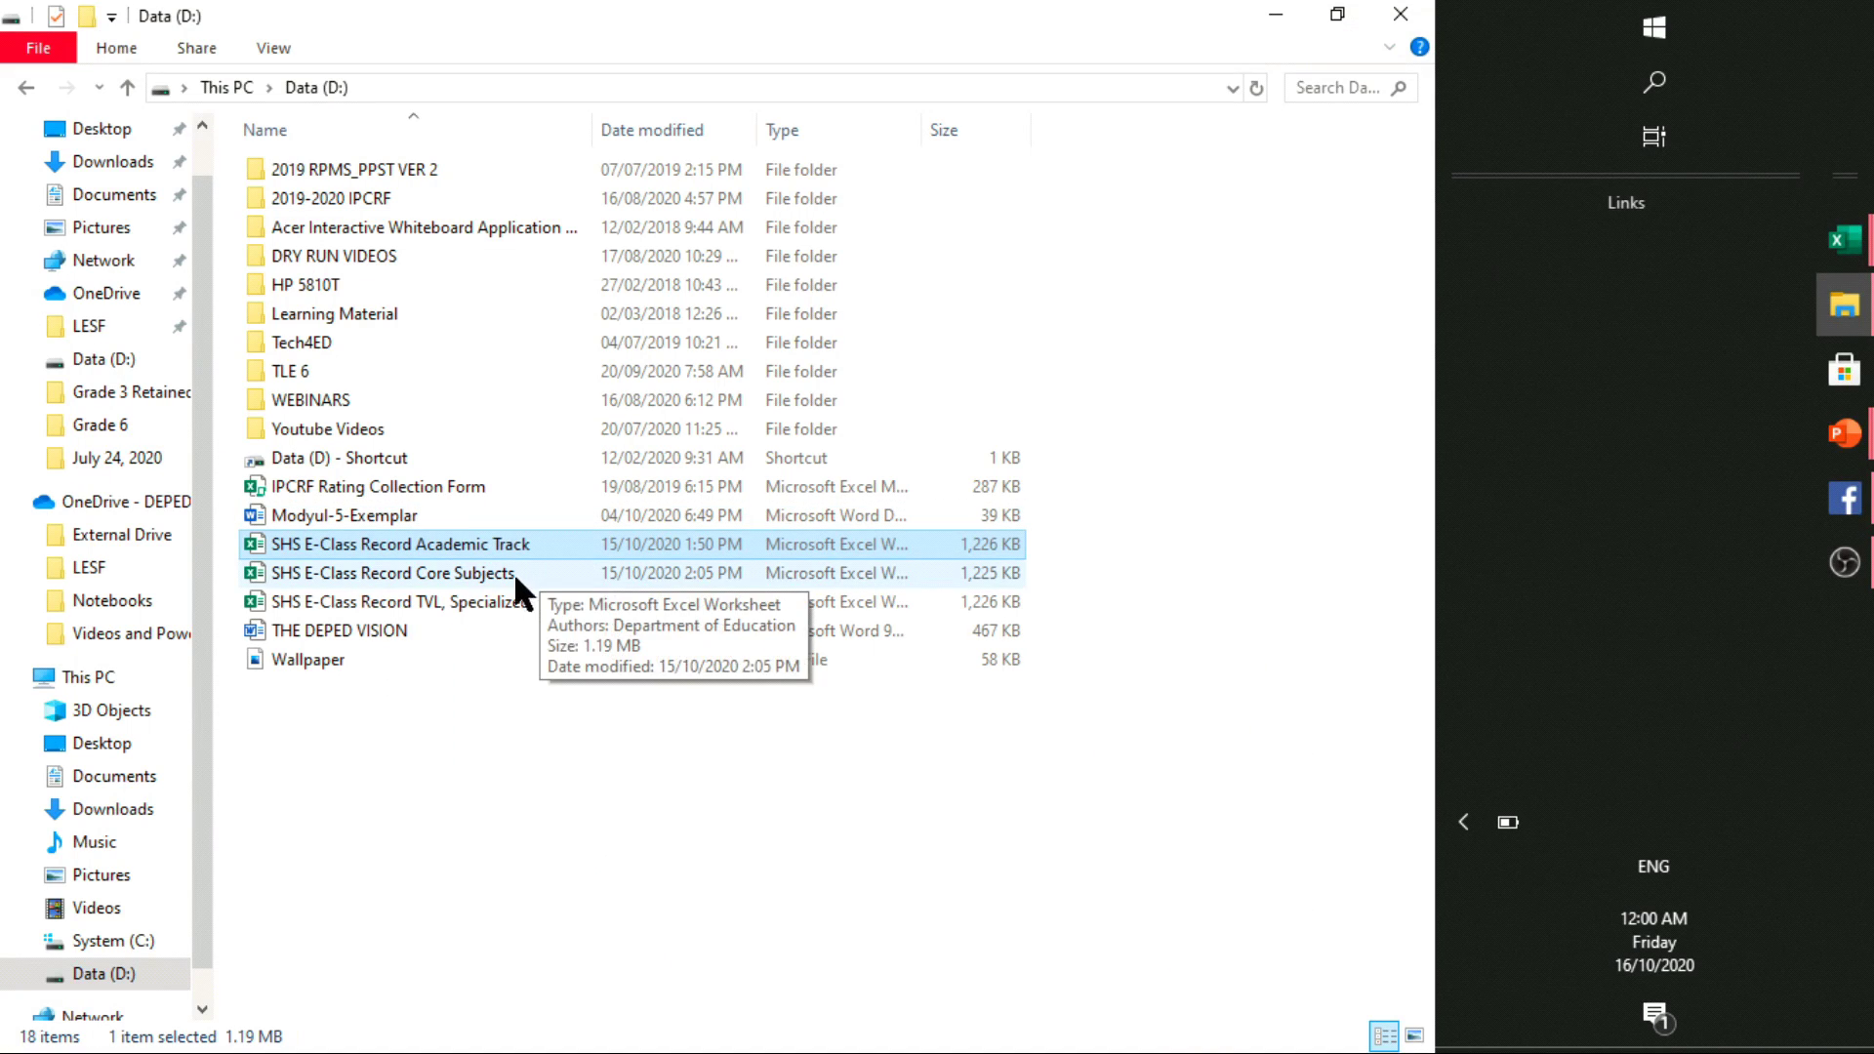
double_click(454, 598)
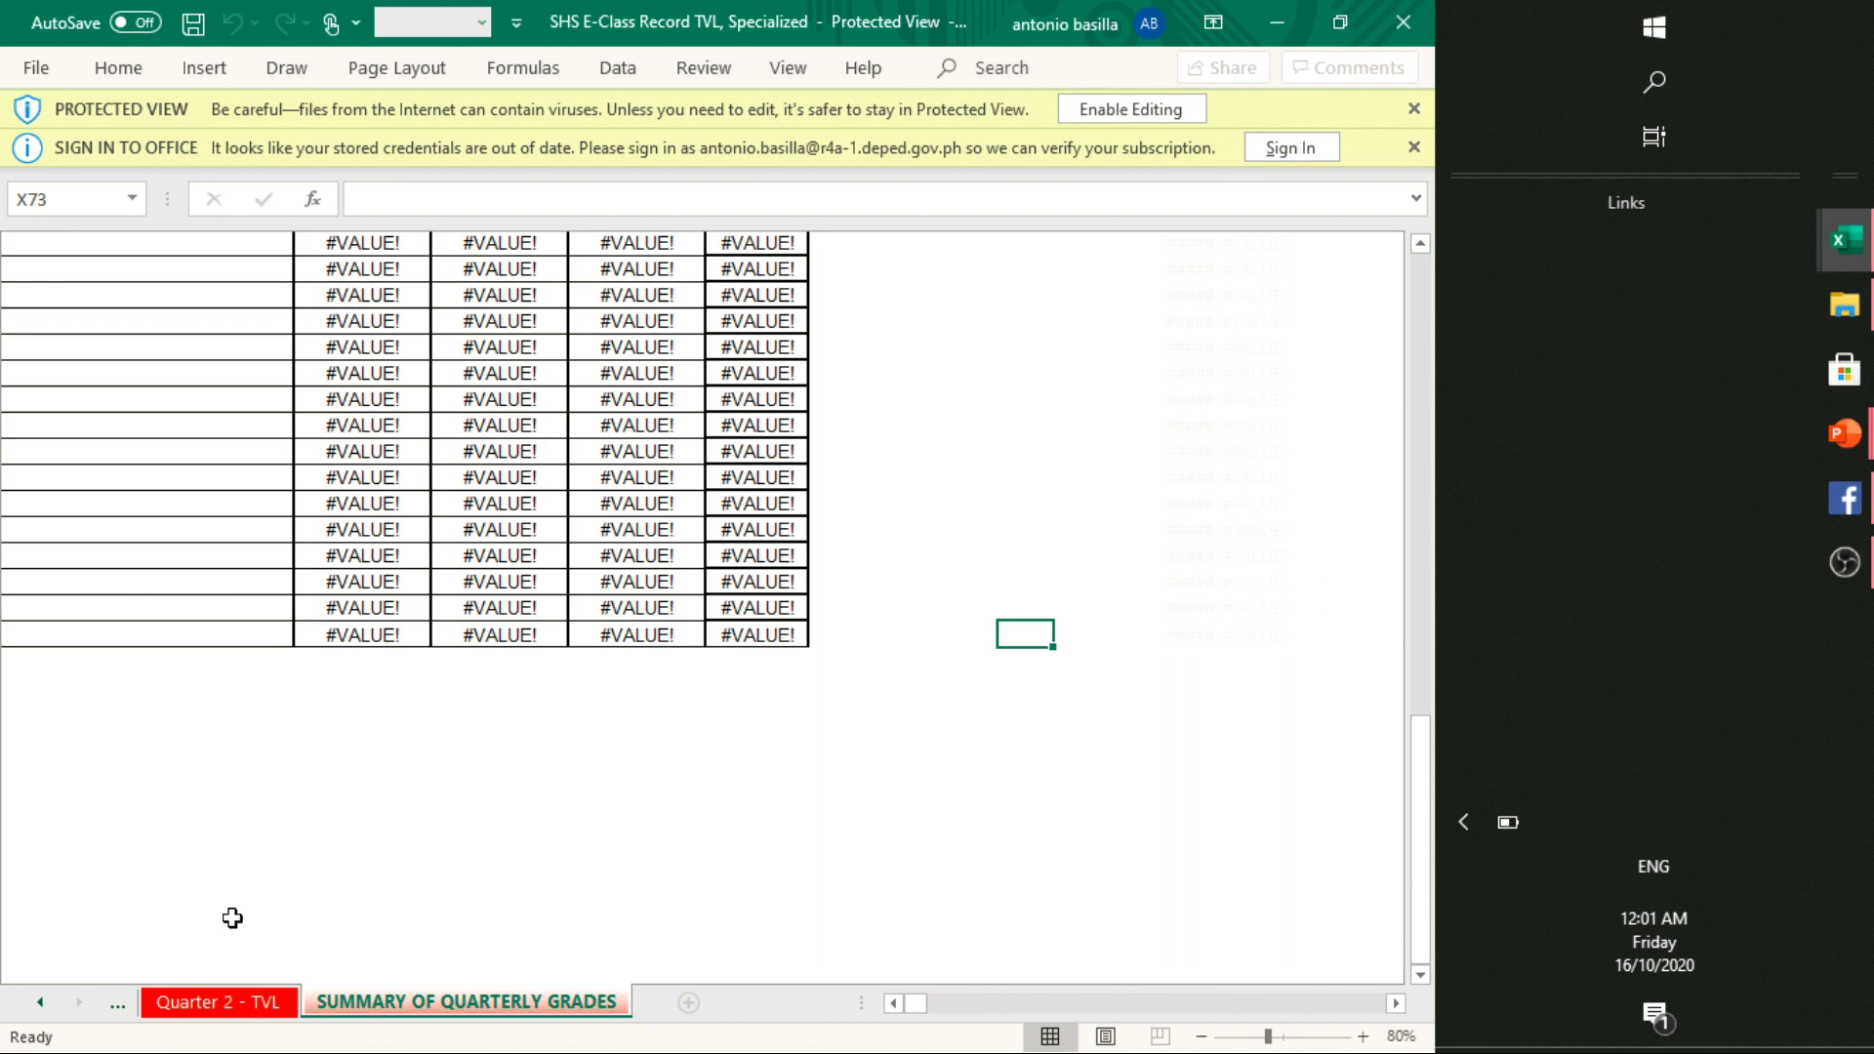
click(116, 1007)
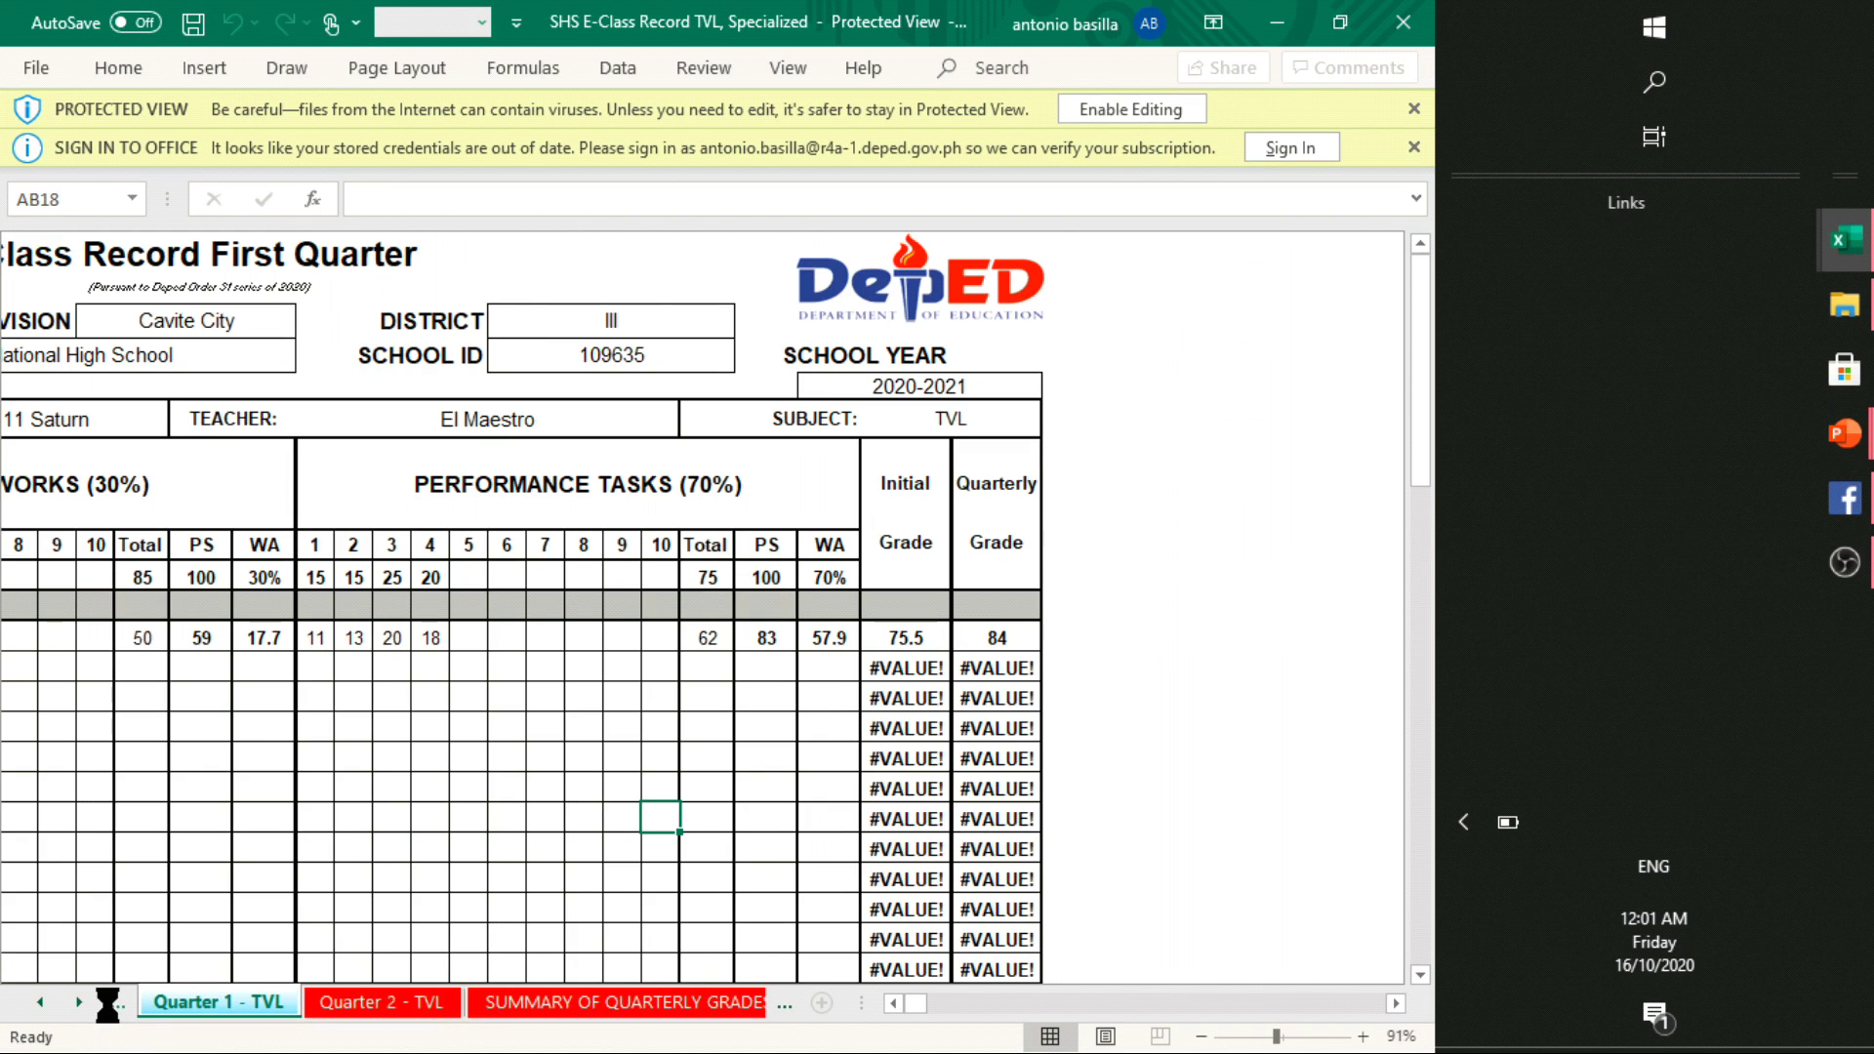
click(118, 1004)
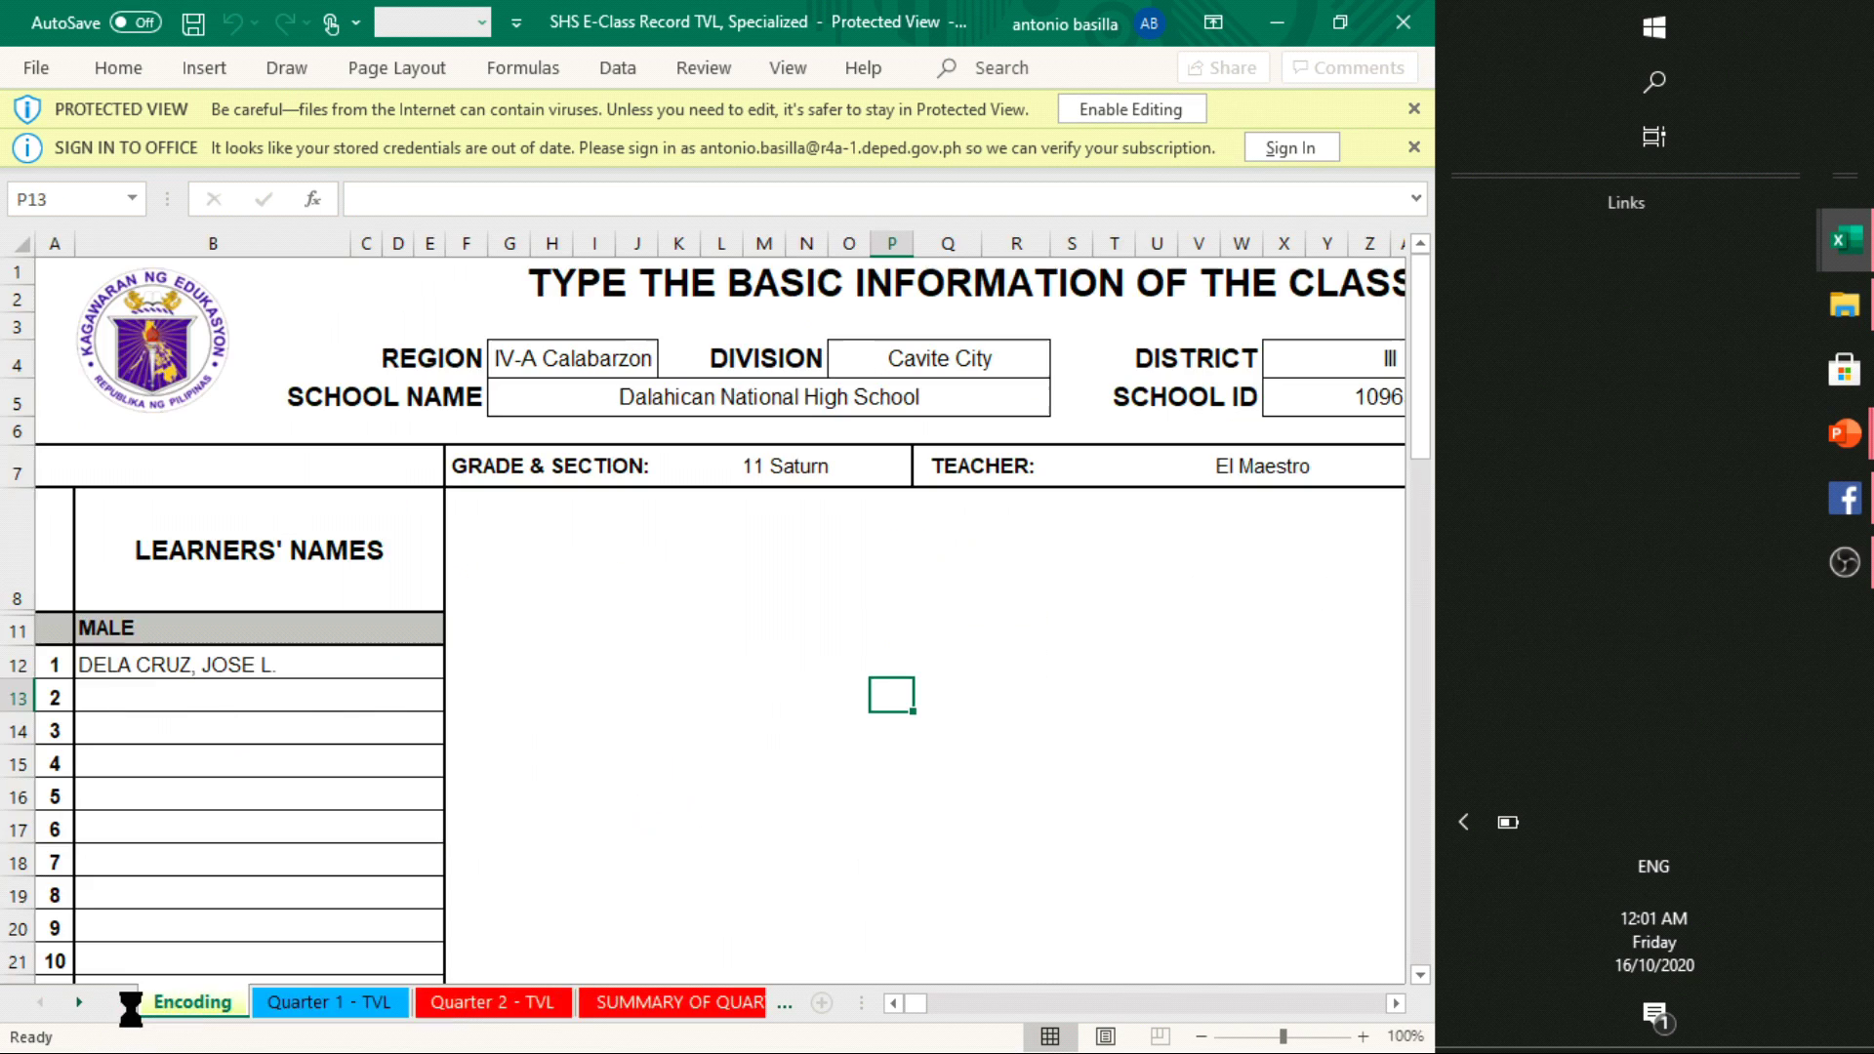
click(427, 795)
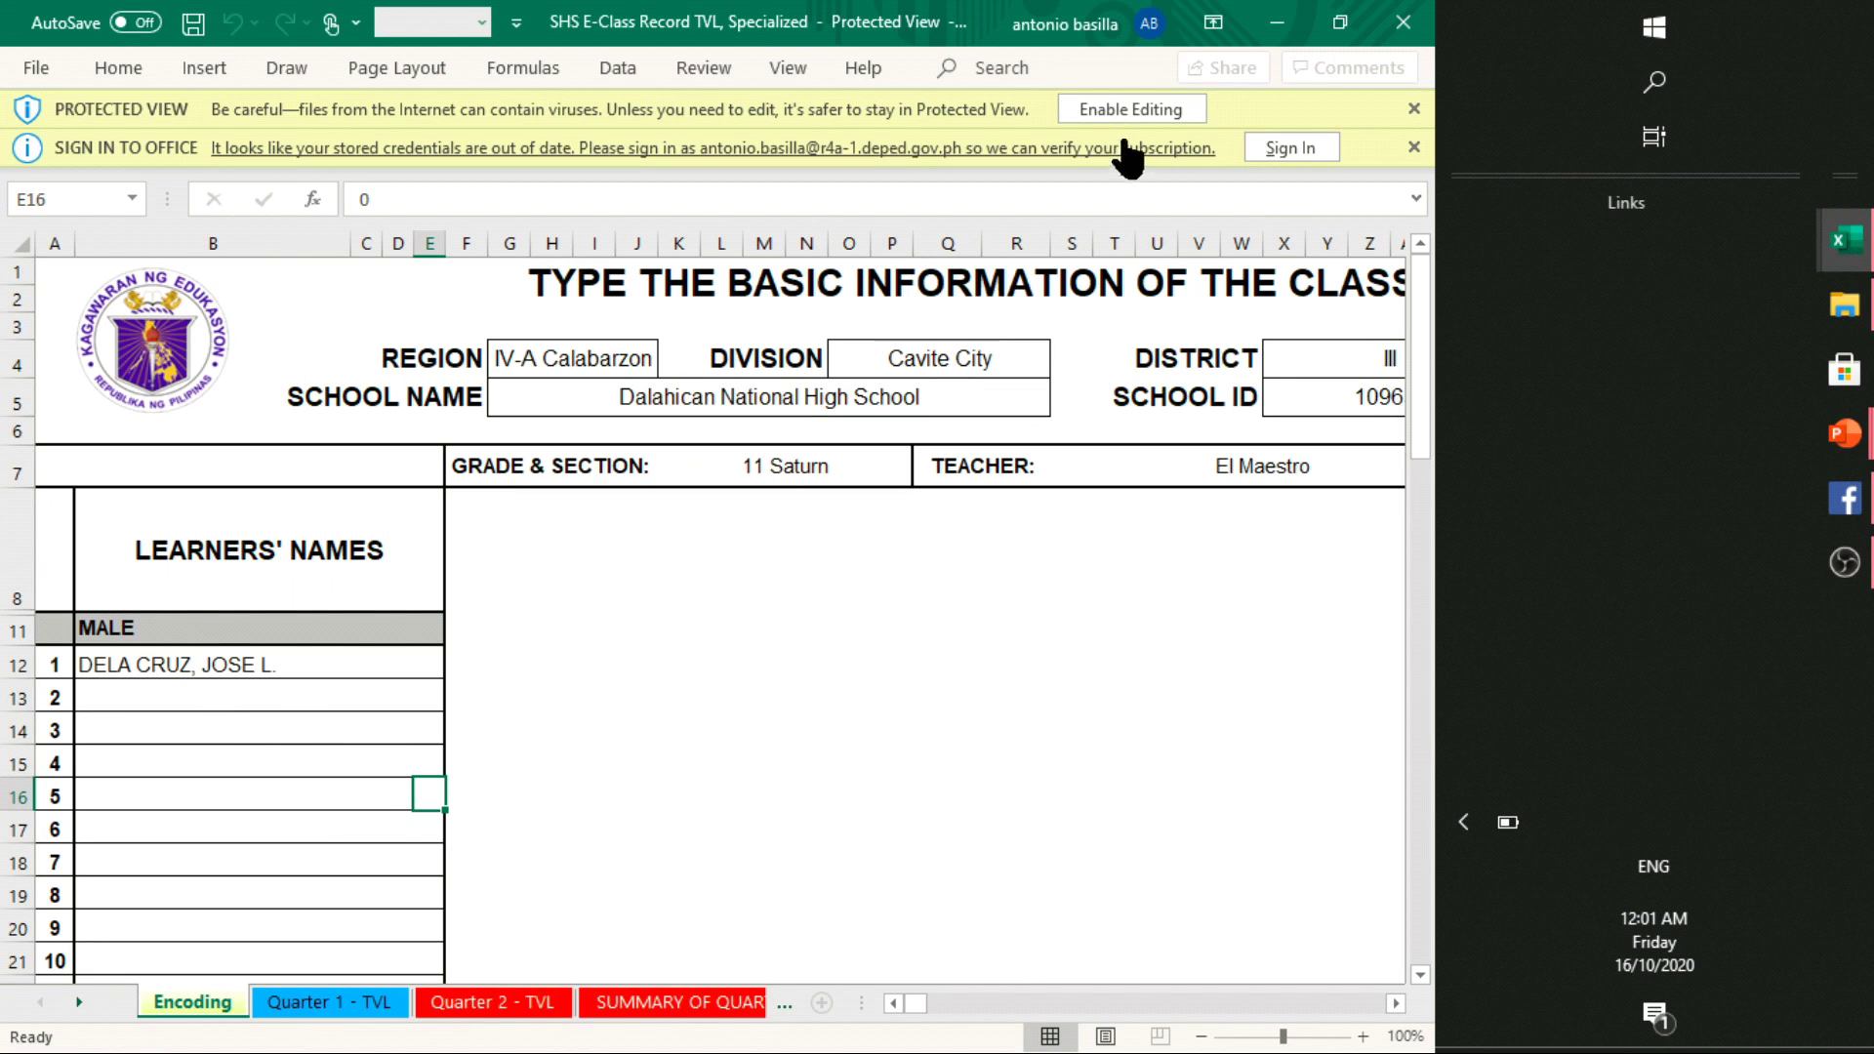
click(1138, 107)
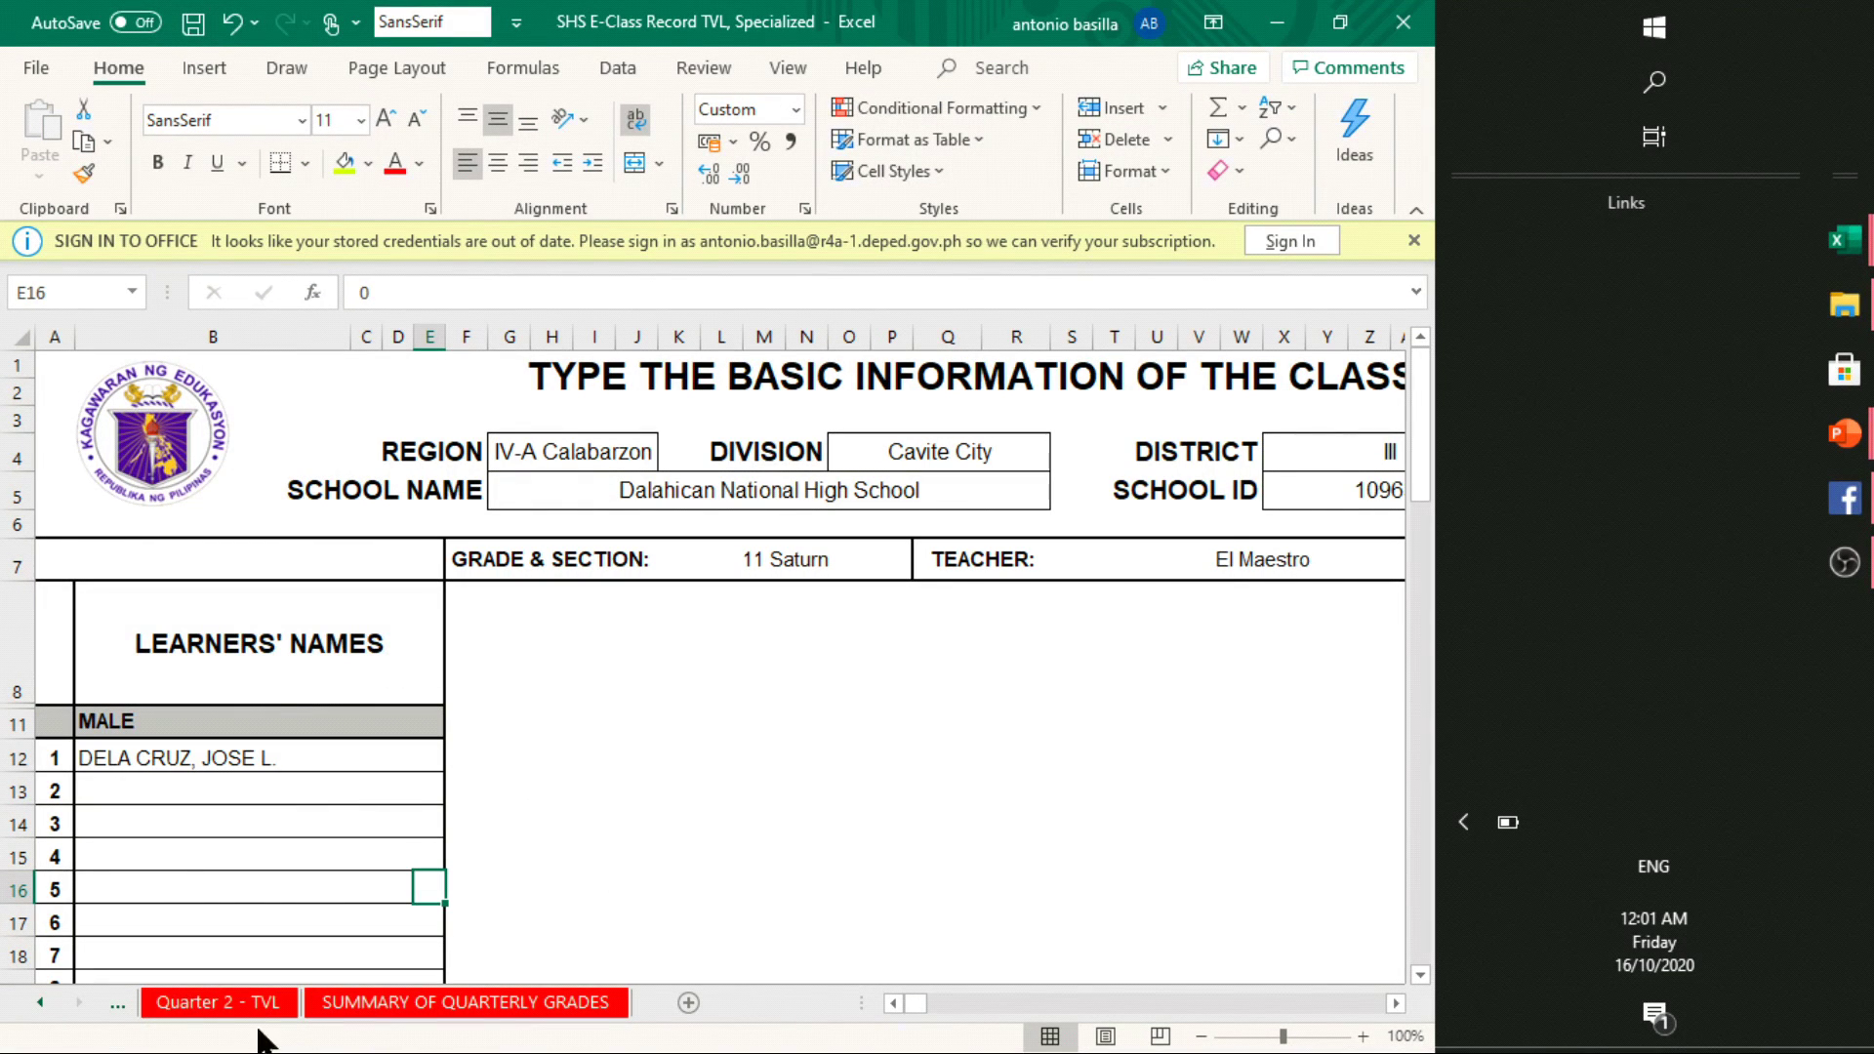
Compare the class records on the Quarter 1 - TVL and Quarter 2 - TVL sheets, ending on the first quarter
click(117, 1003)
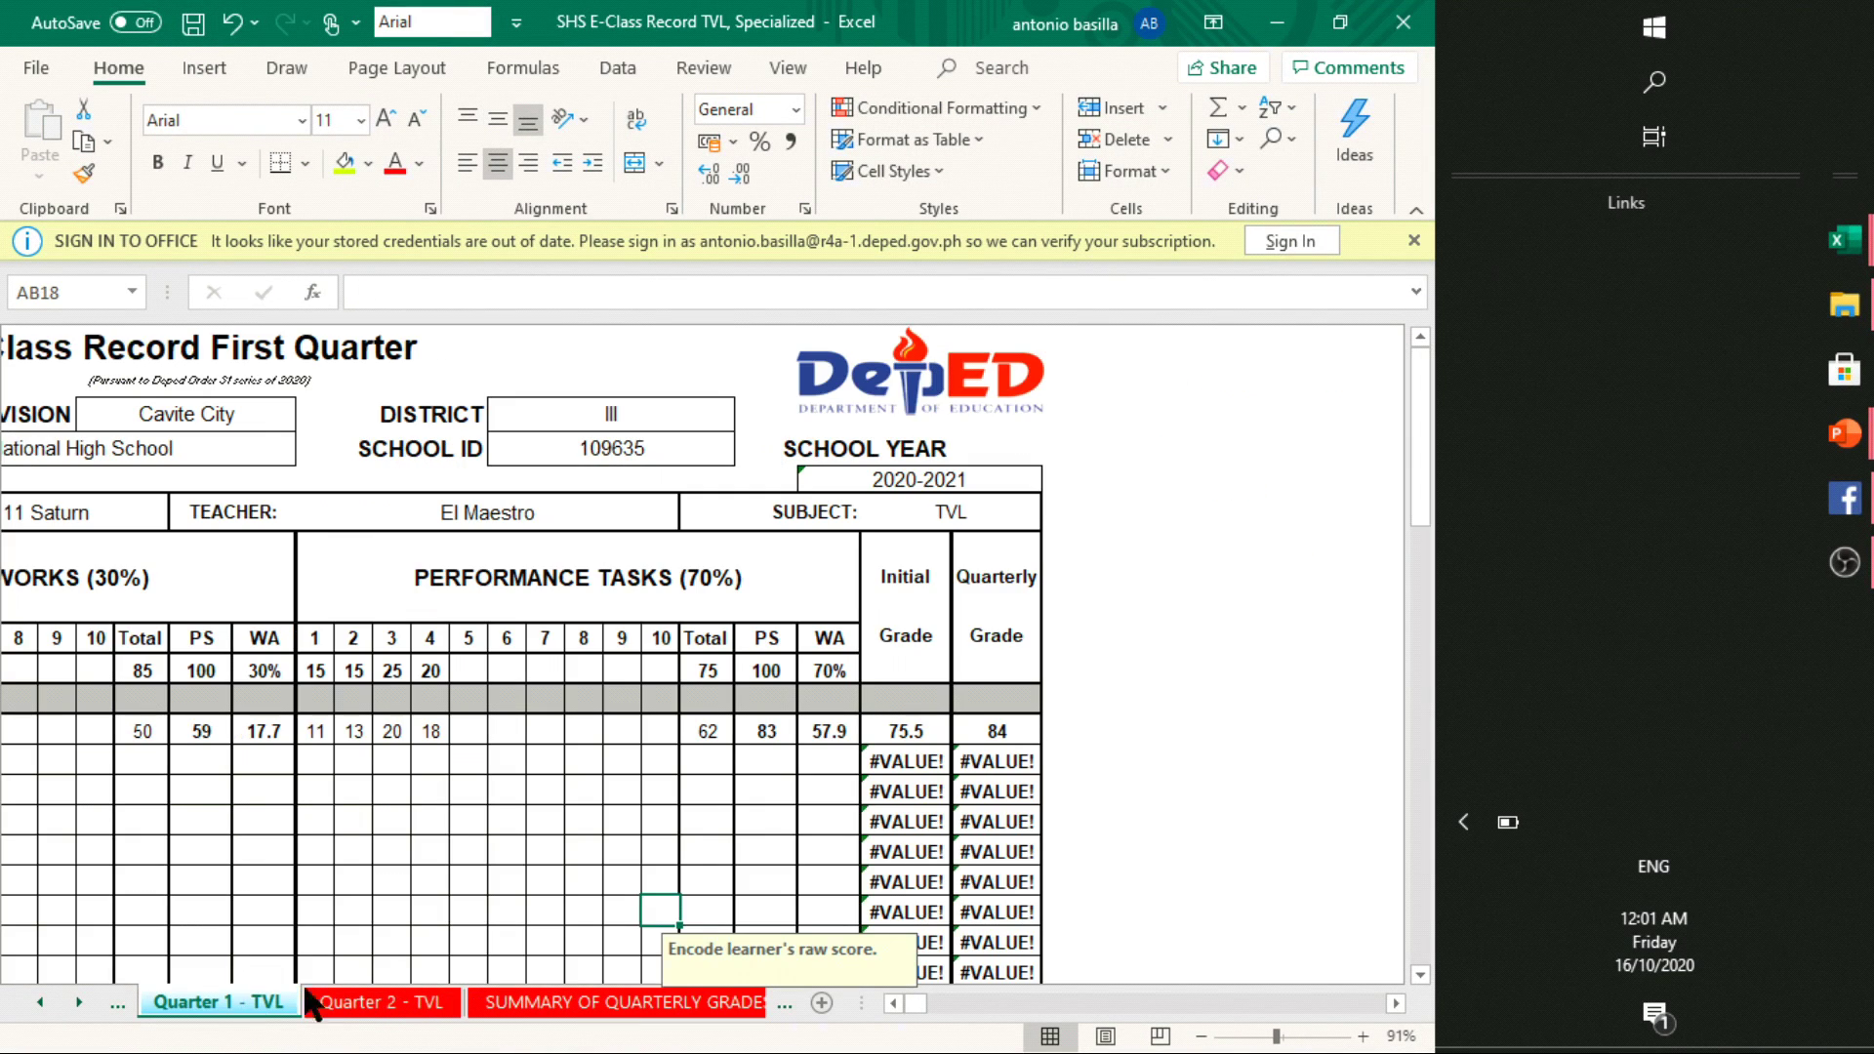
click(371, 1003)
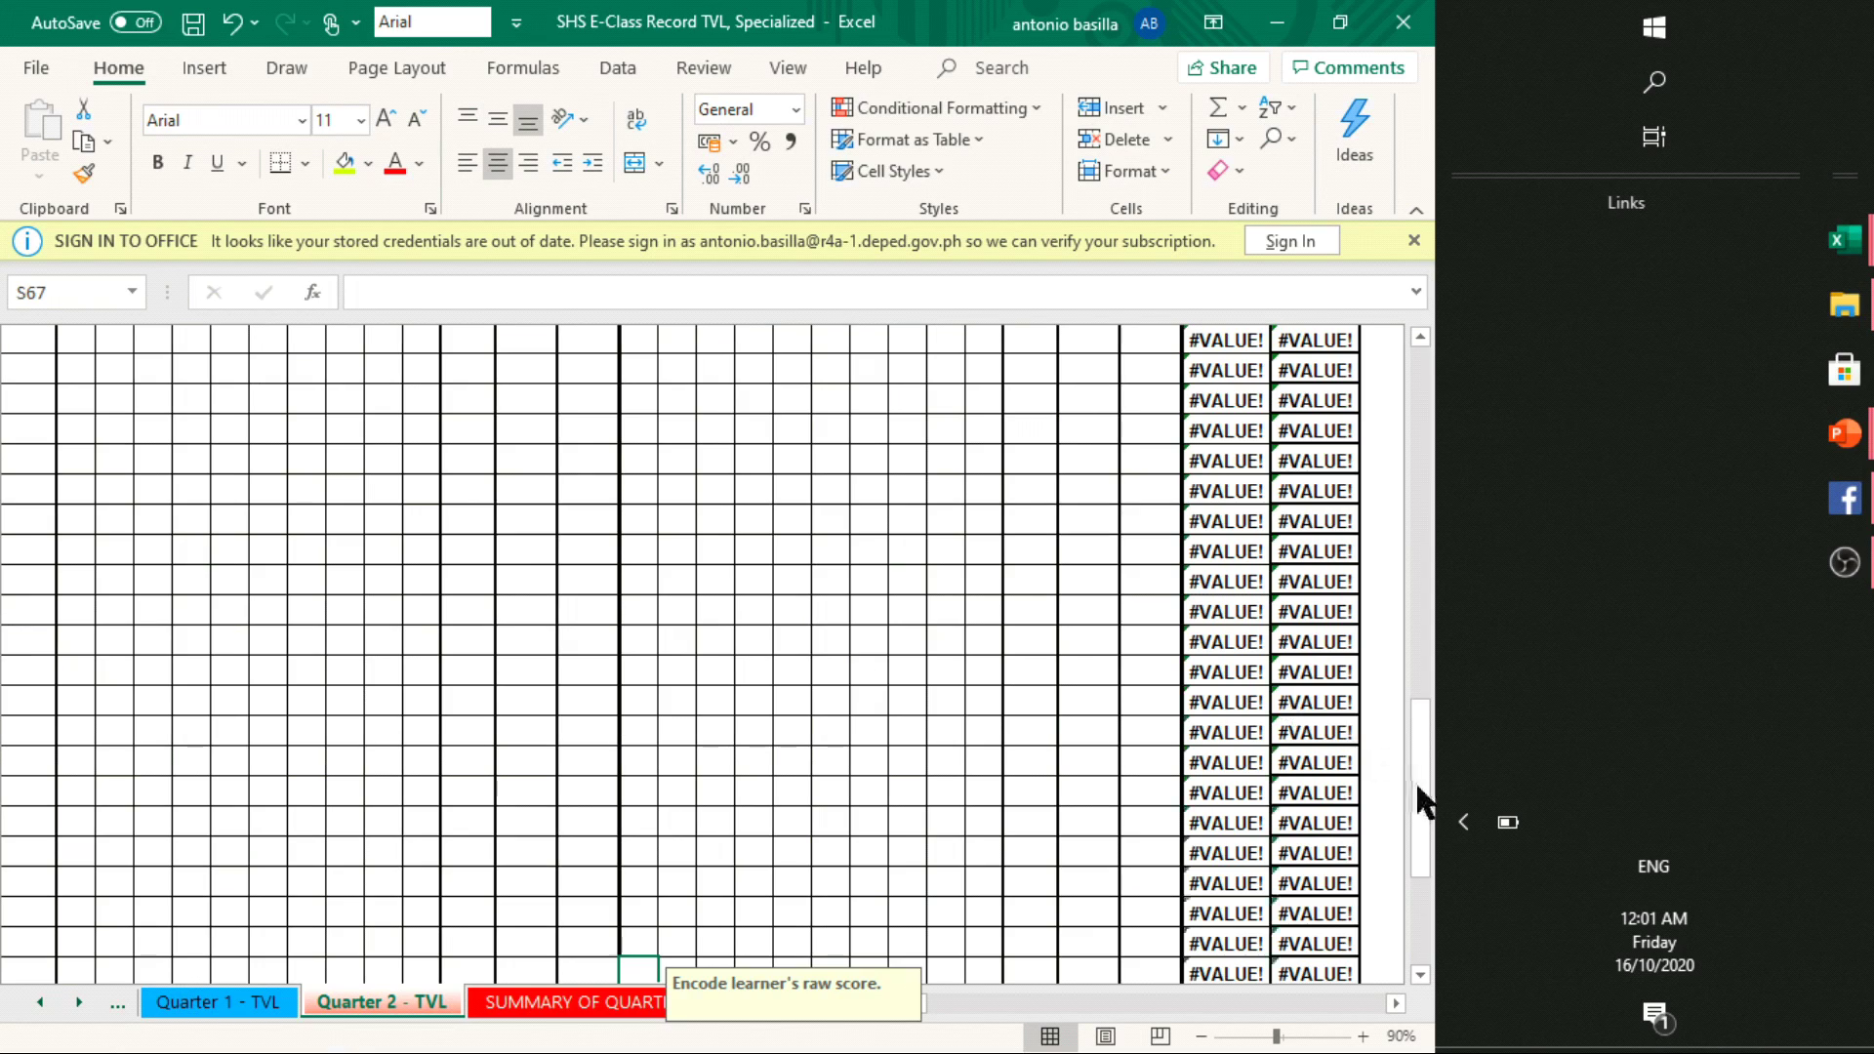
drag(1425, 794, 1358, 465)
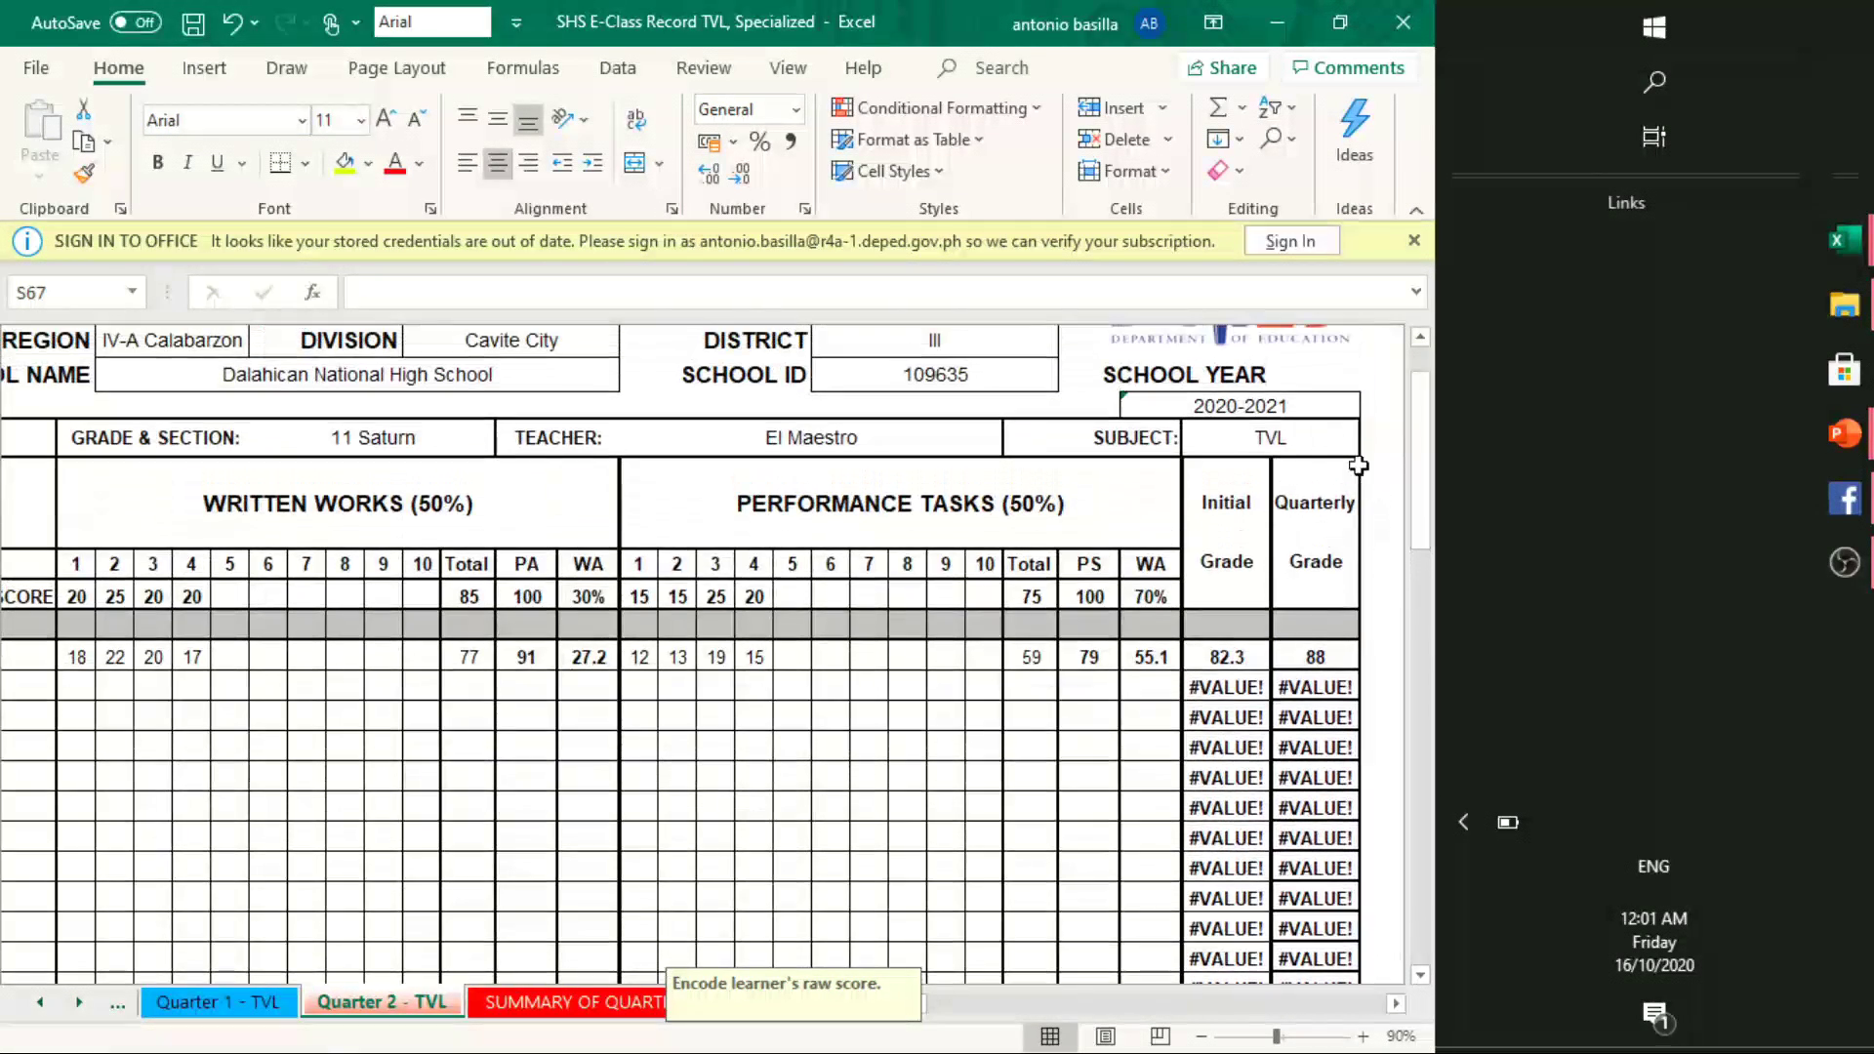
click(231, 1003)
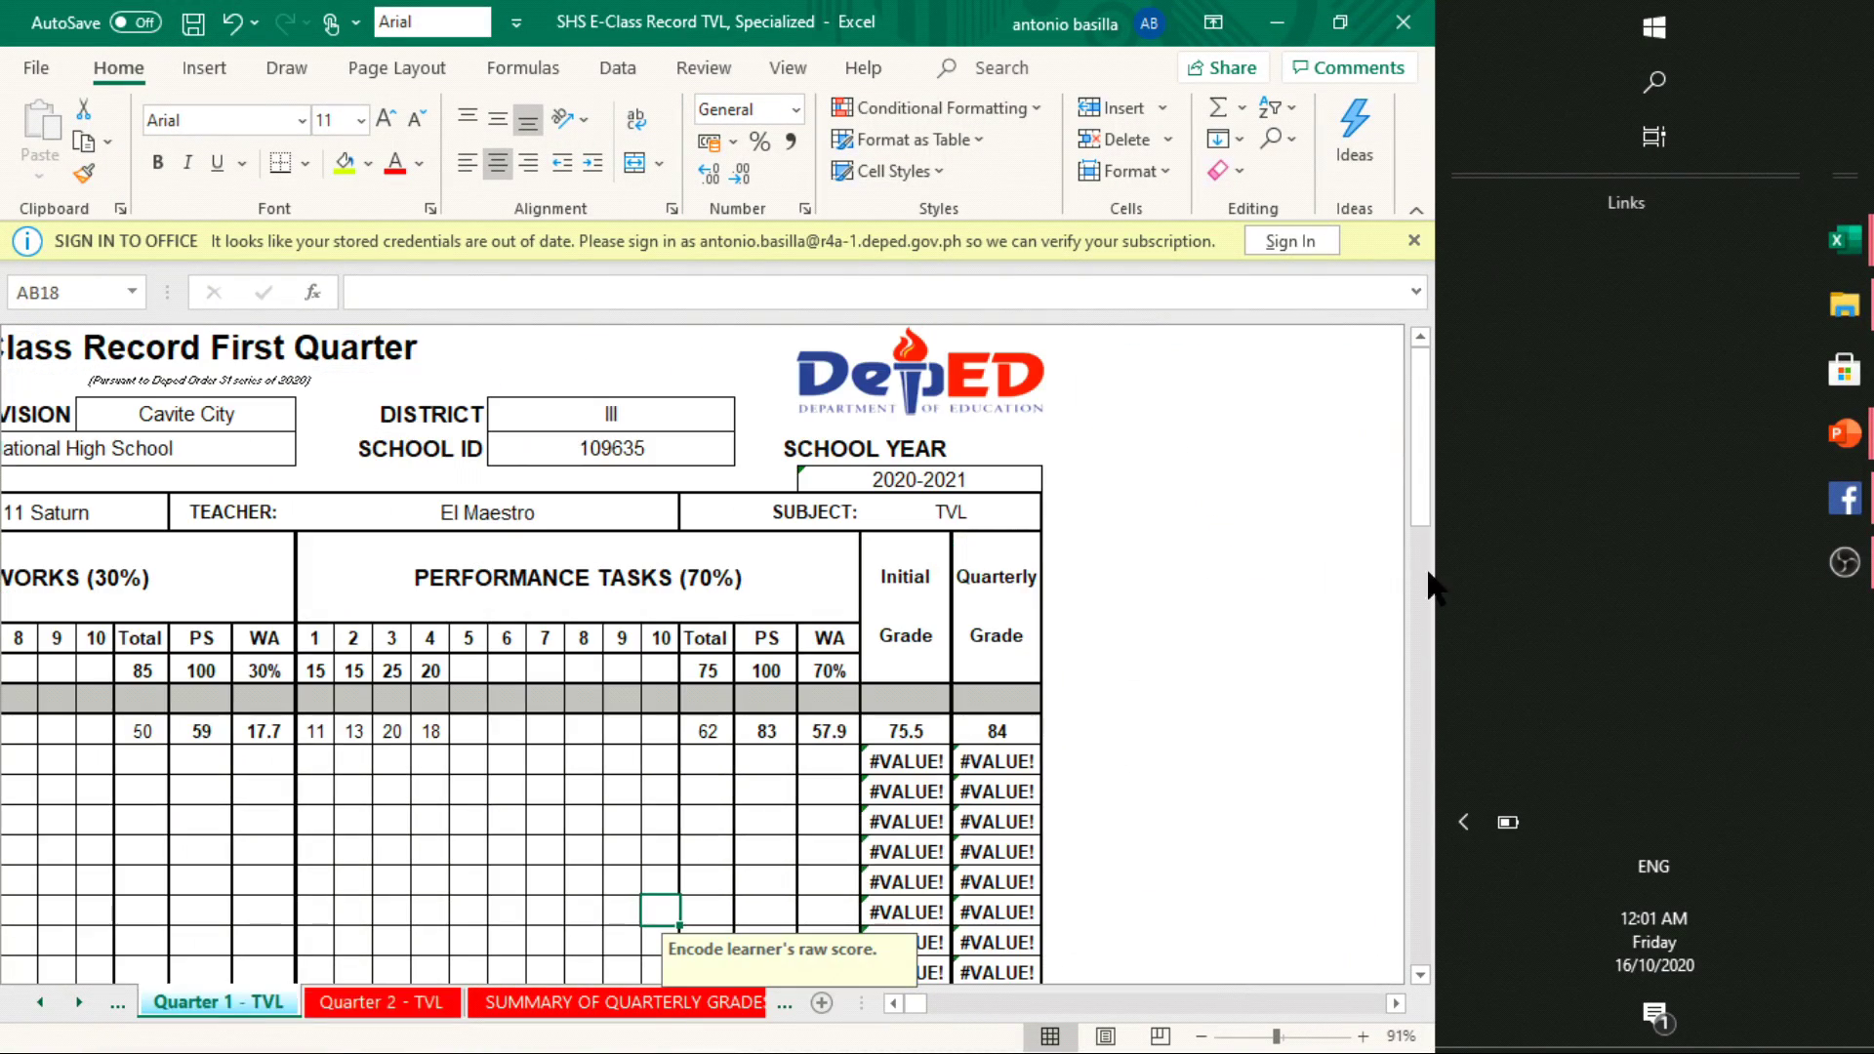
Inspect the Written Works and Performance Tasks weight headings, the weighted-score percentages and the grade headings of the first-quarter TVL record
click(906, 1003)
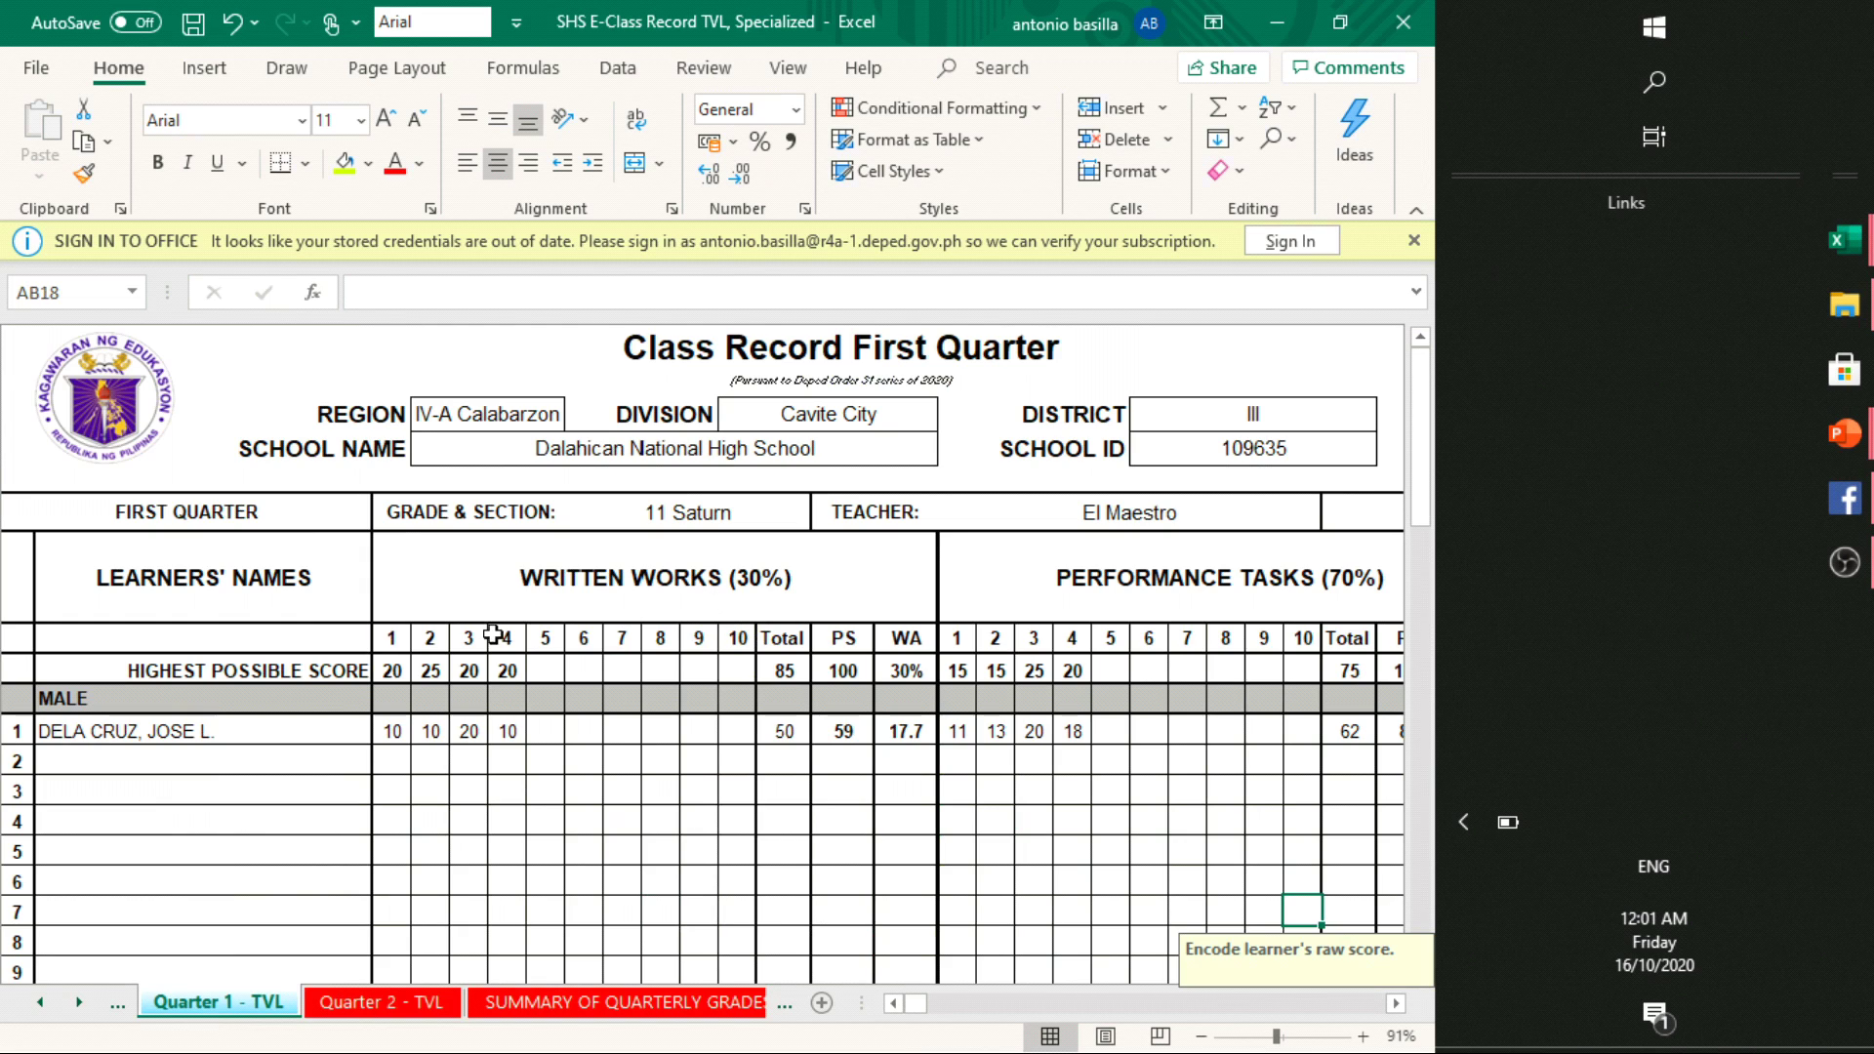
click(747, 595)
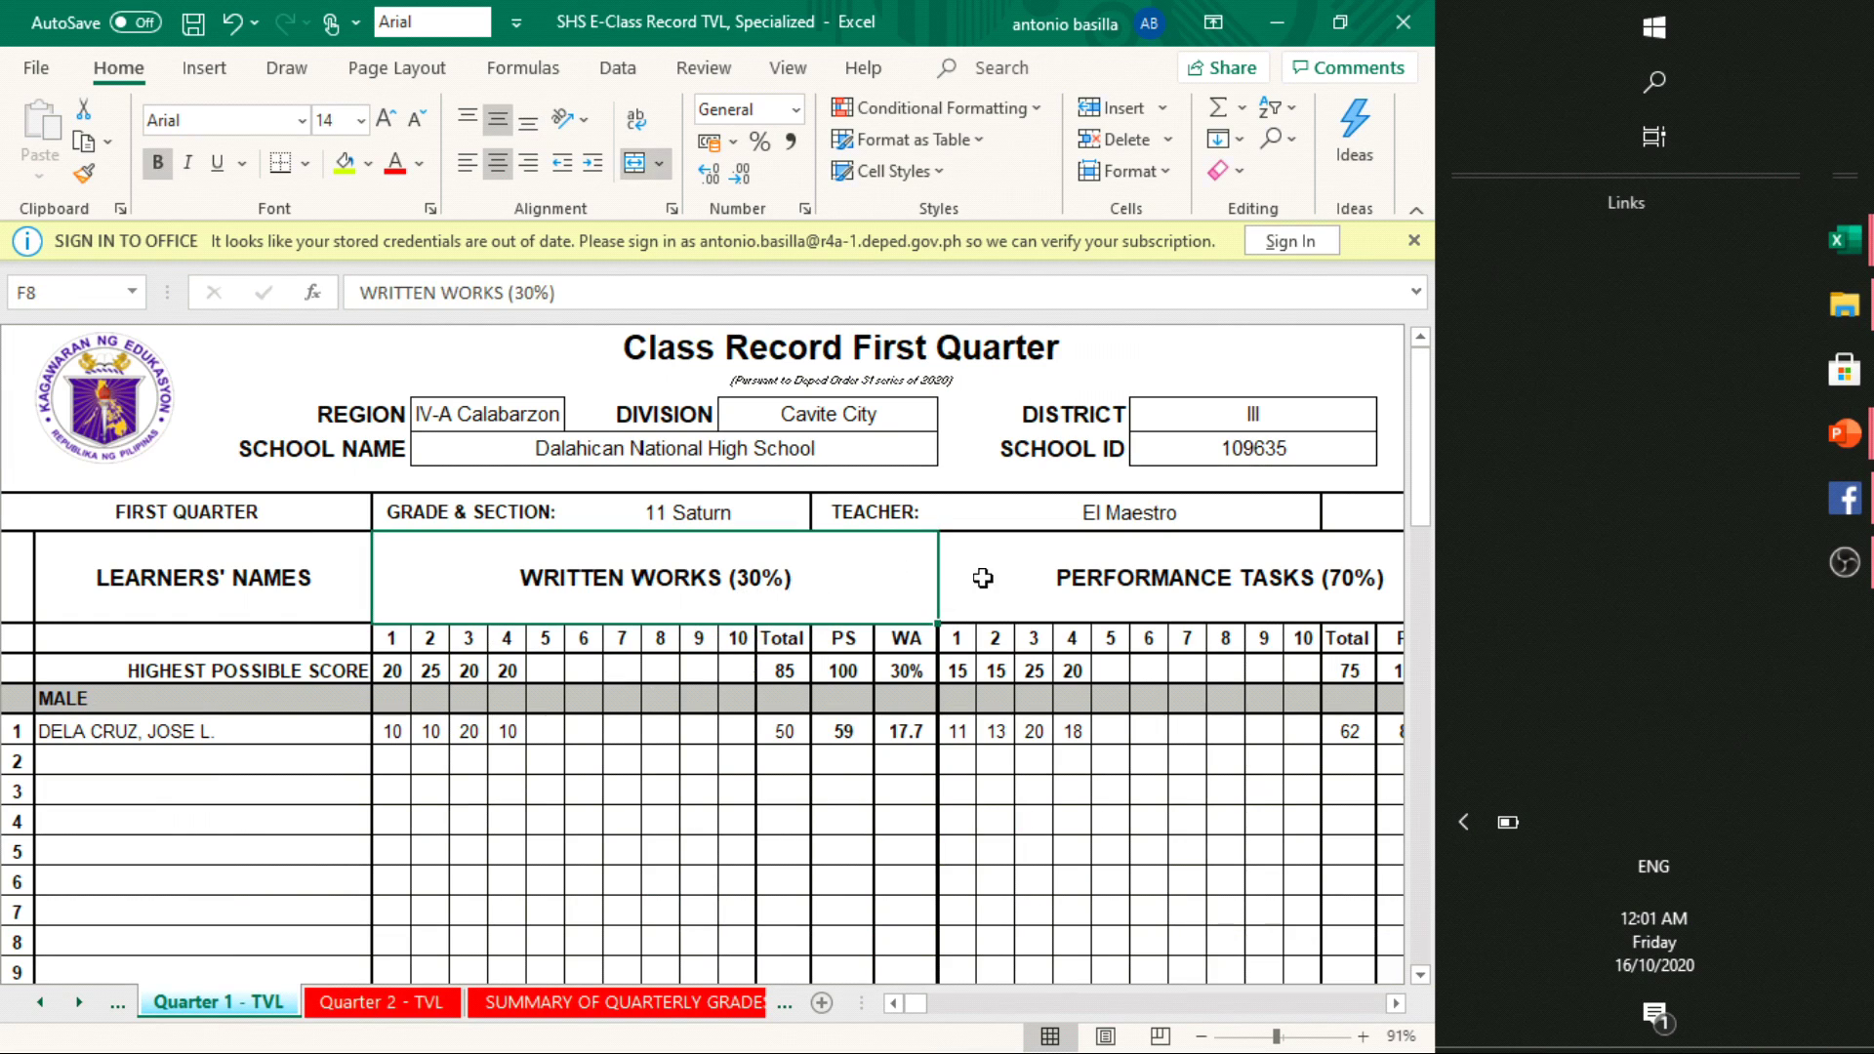
click(1095, 583)
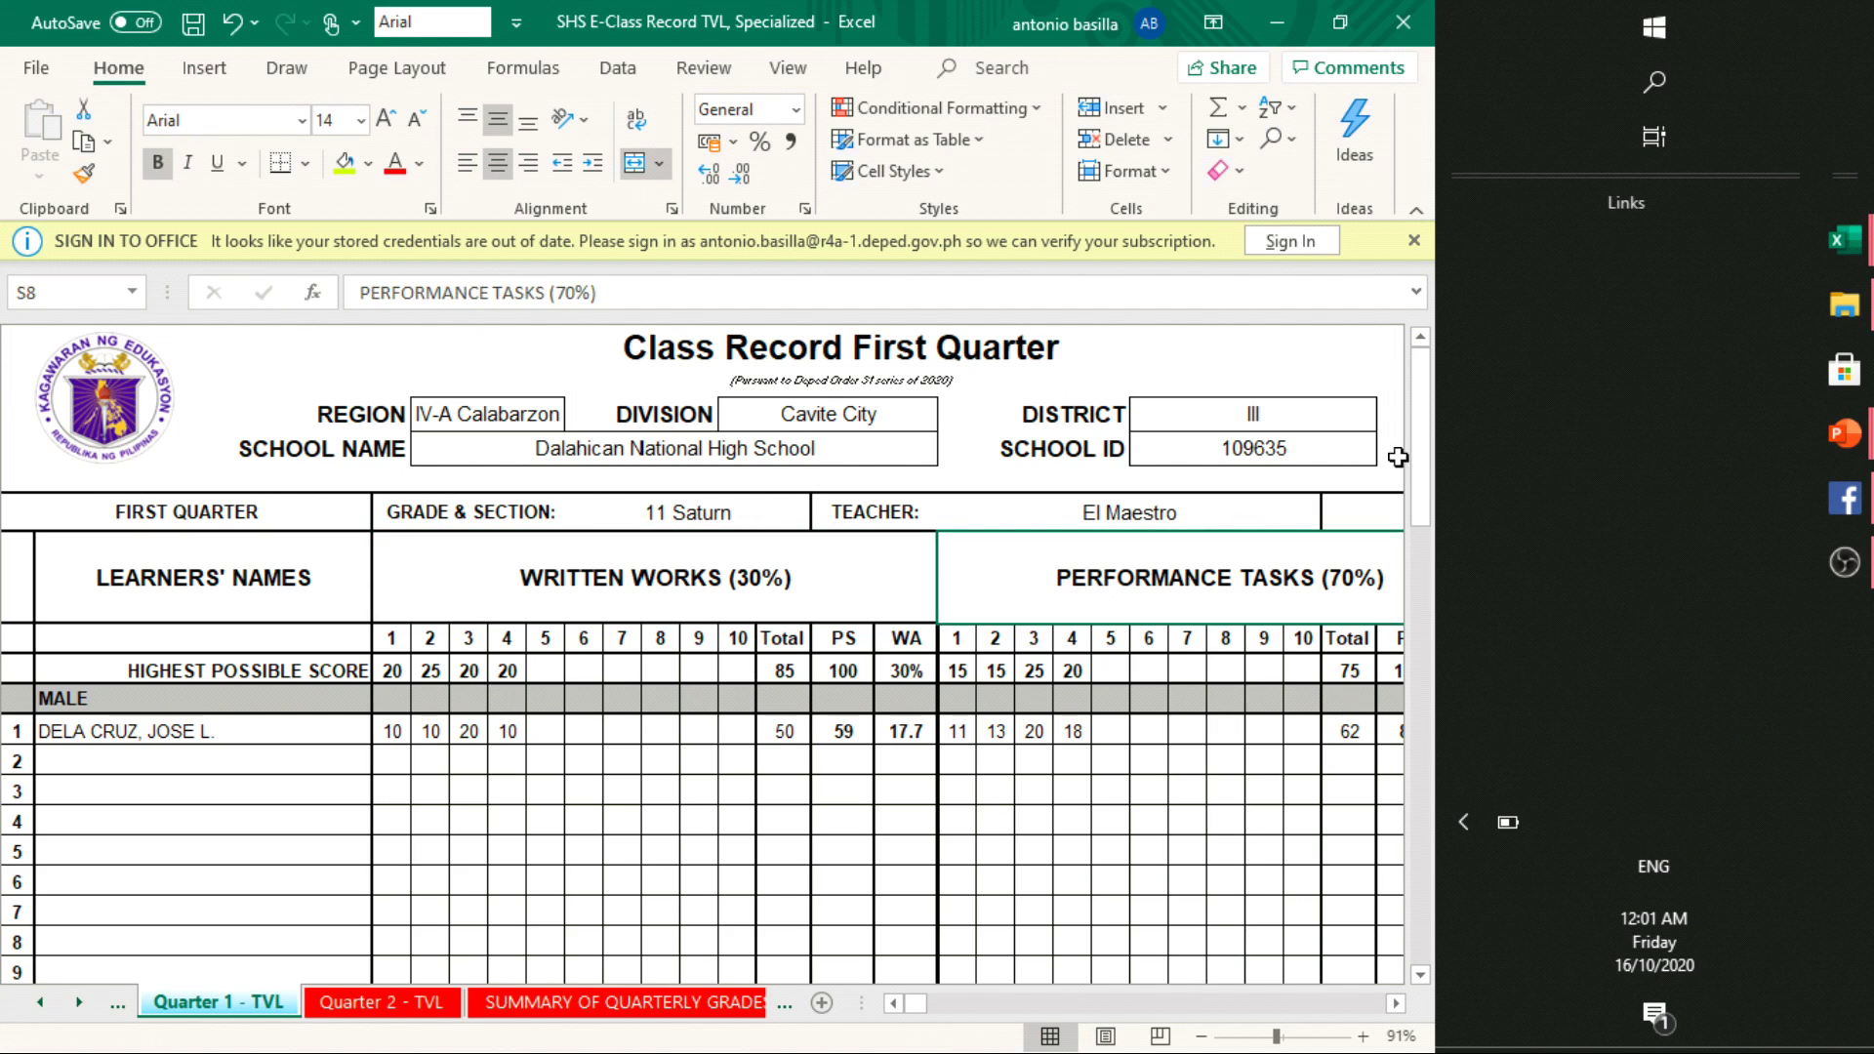
click(904, 676)
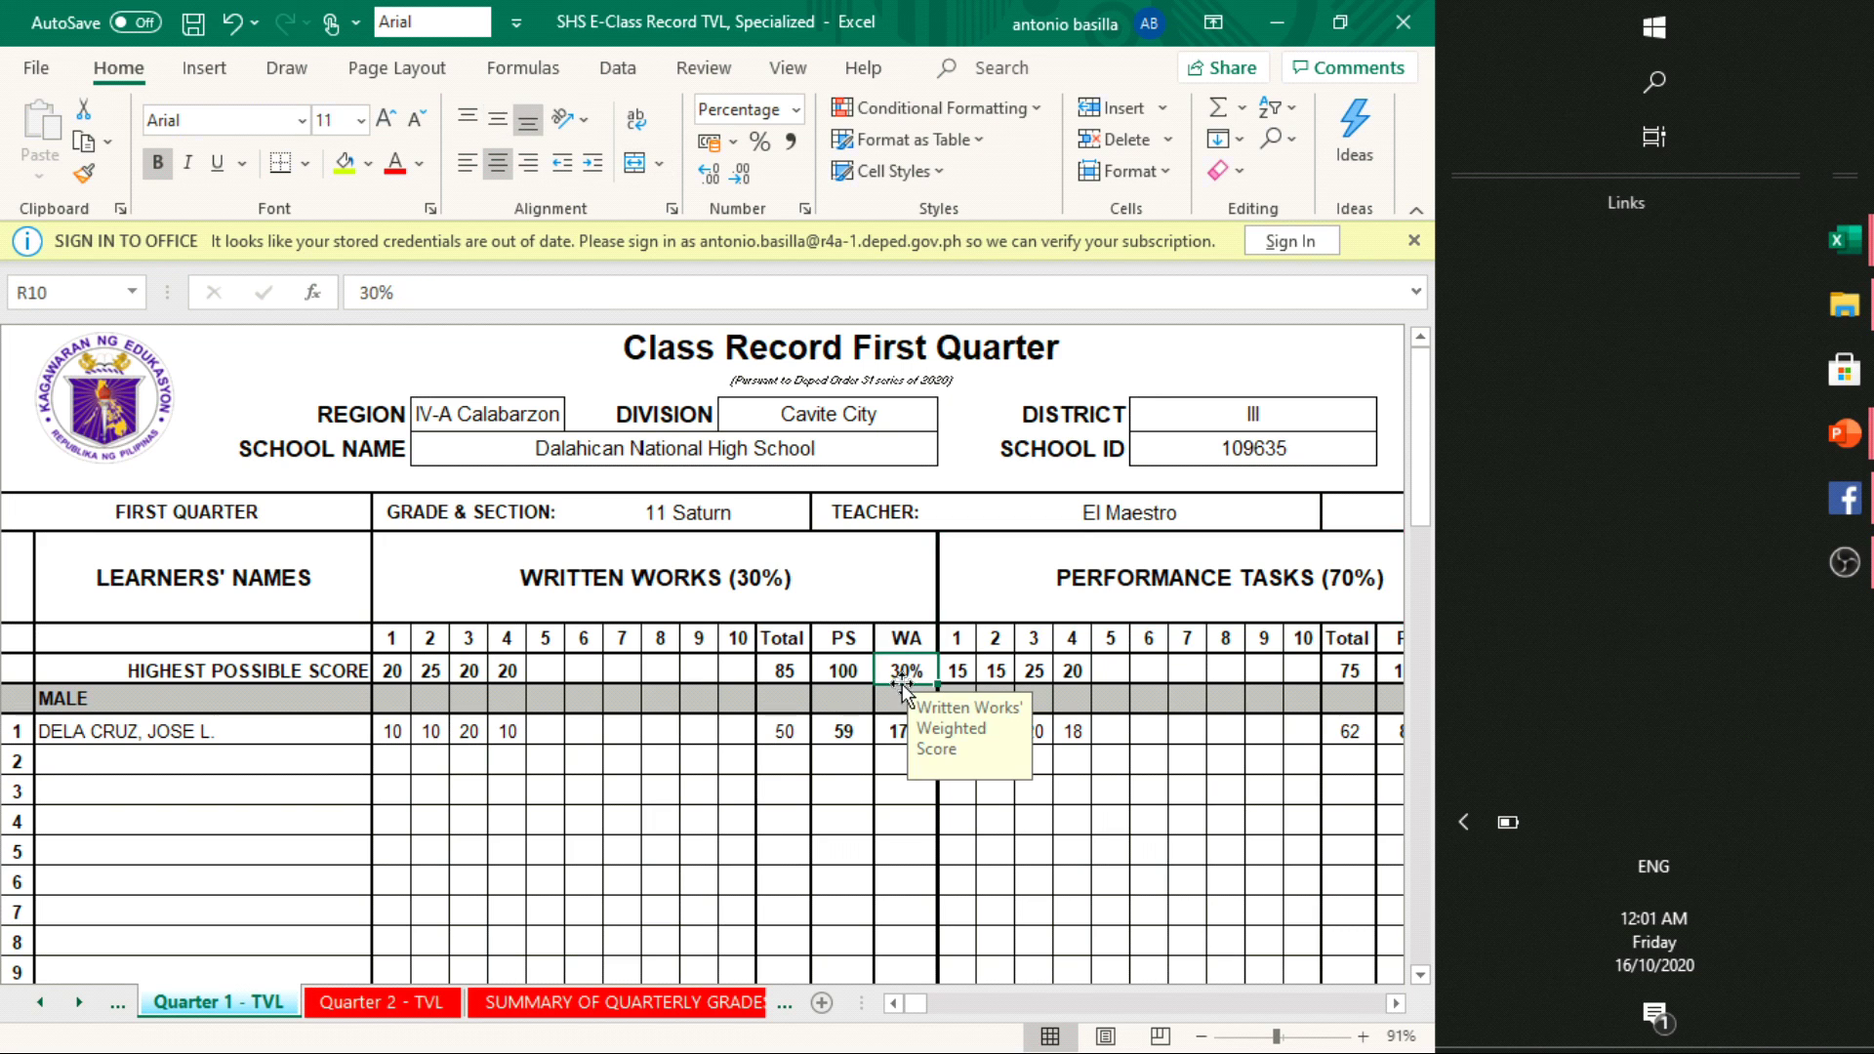
click(1327, 671)
key(Right)
key(Right)
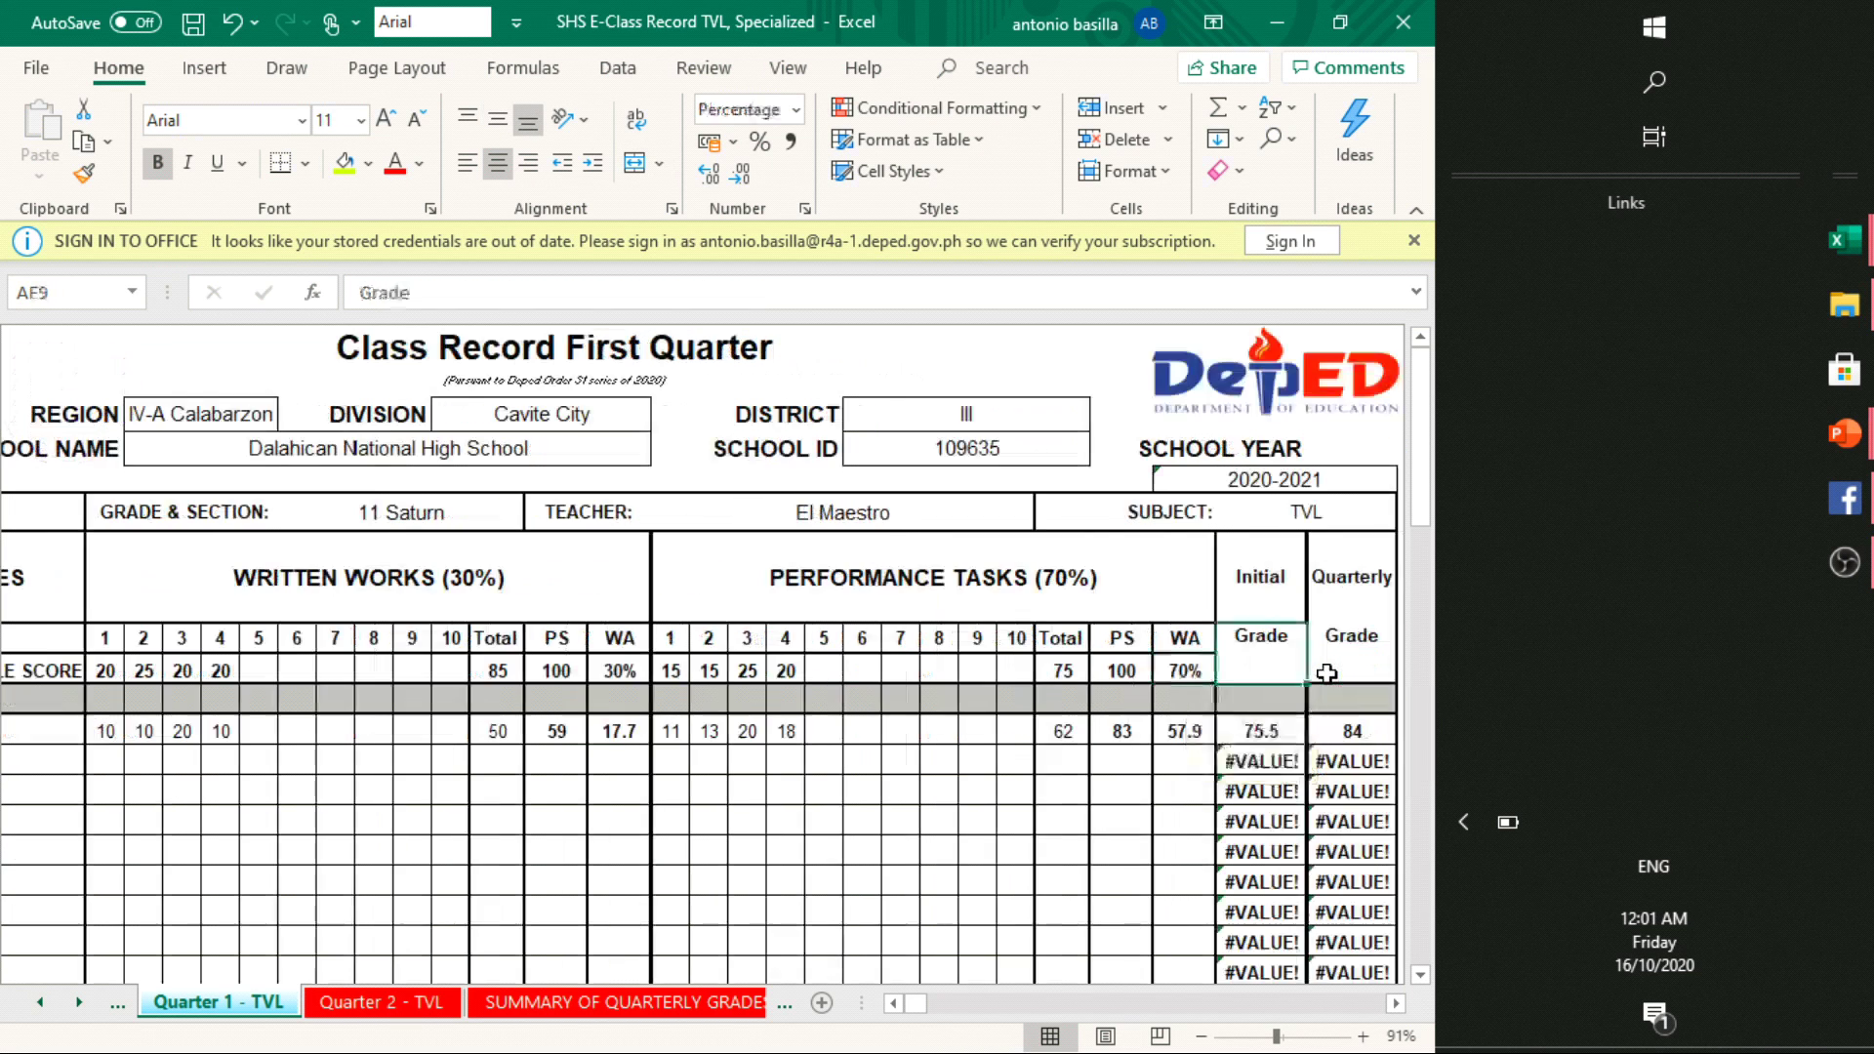
click(1327, 673)
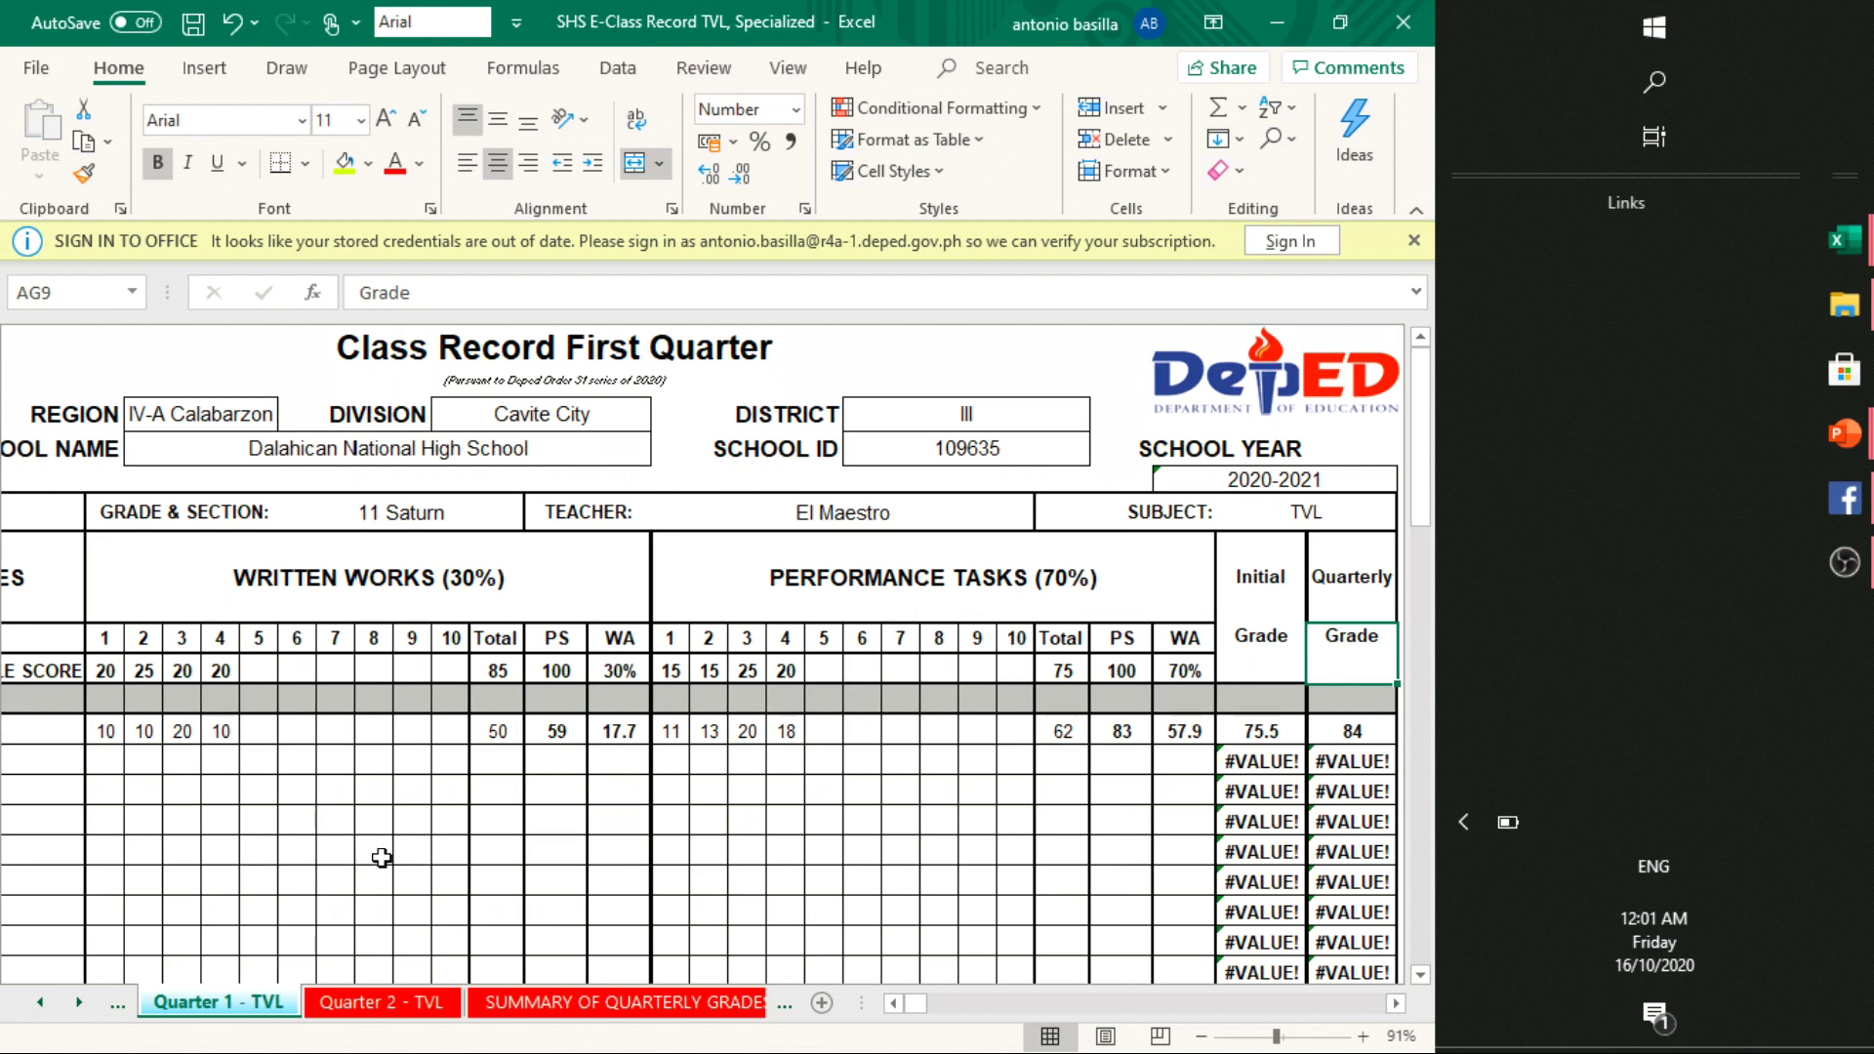
Review the learner's quarterly grades, final grade and remark on the TVL workbook's Summary of Quarterly Grades sheet
click(627, 1005)
drag(1425, 912, 1425, 429)
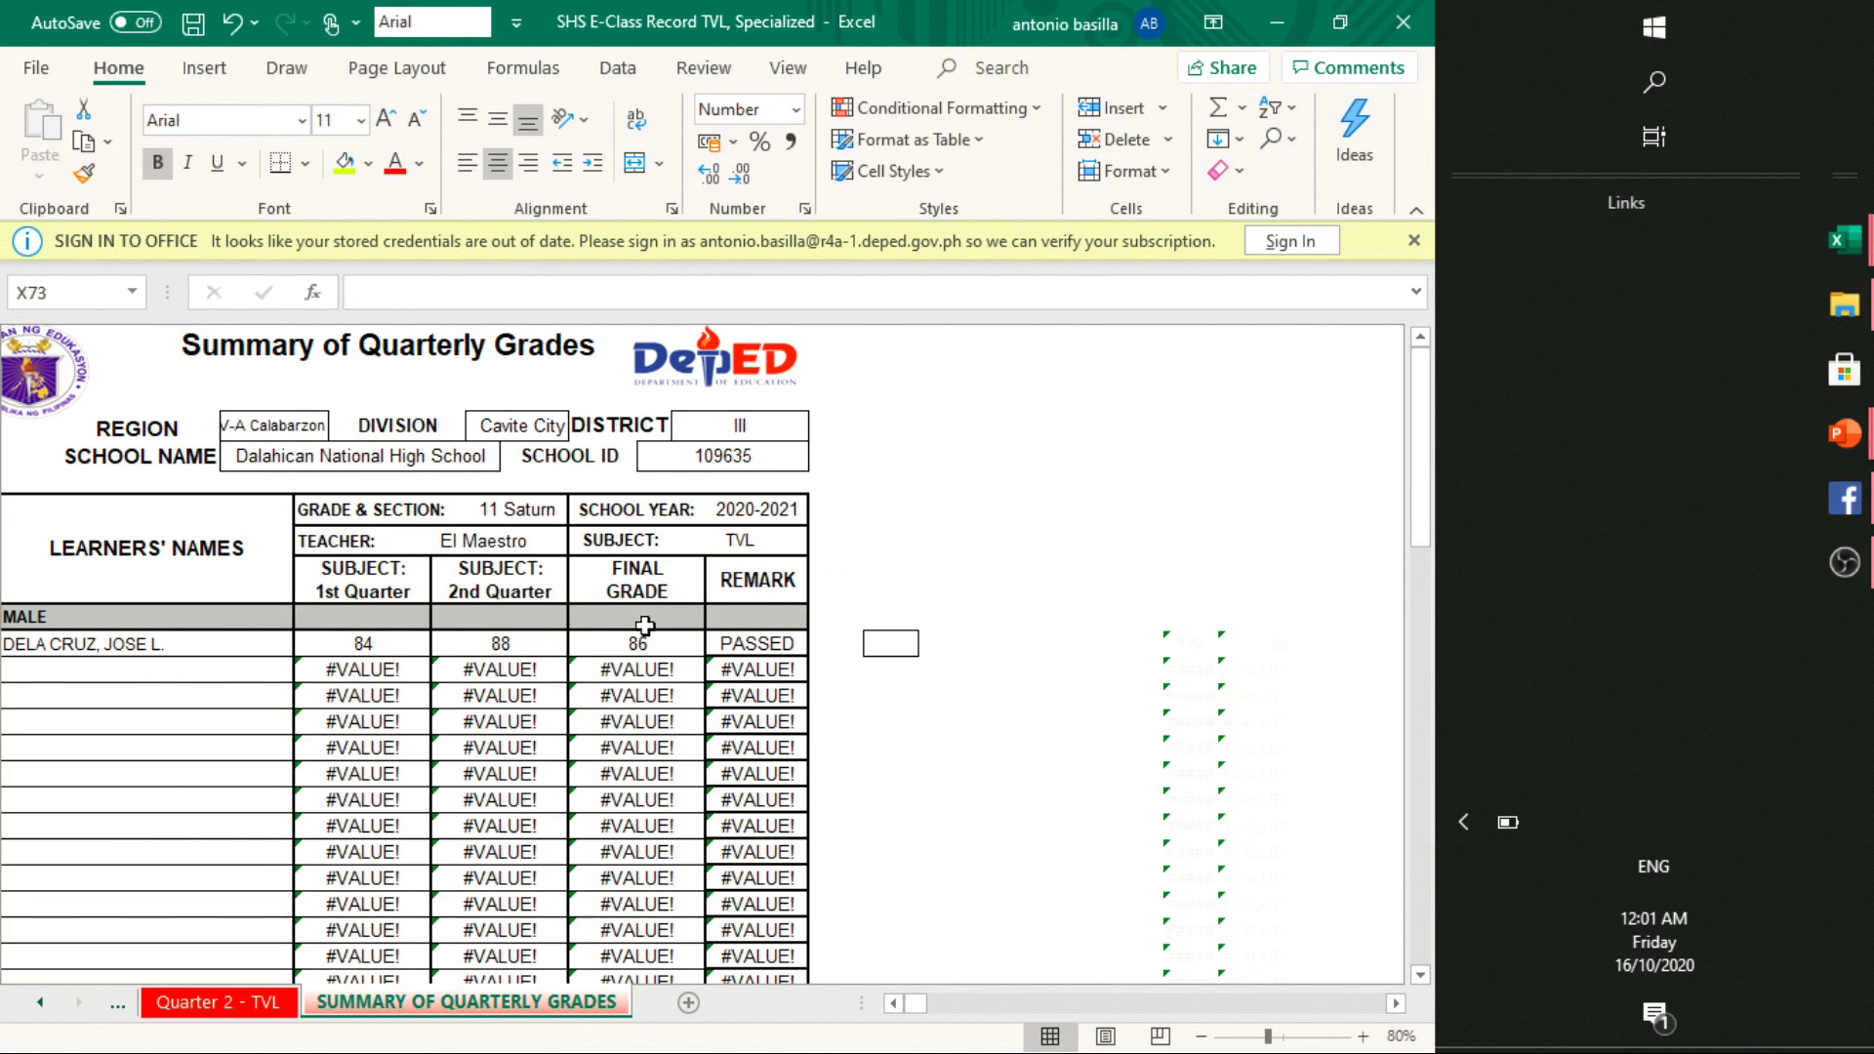
click(41, 1003)
click(41, 1003)
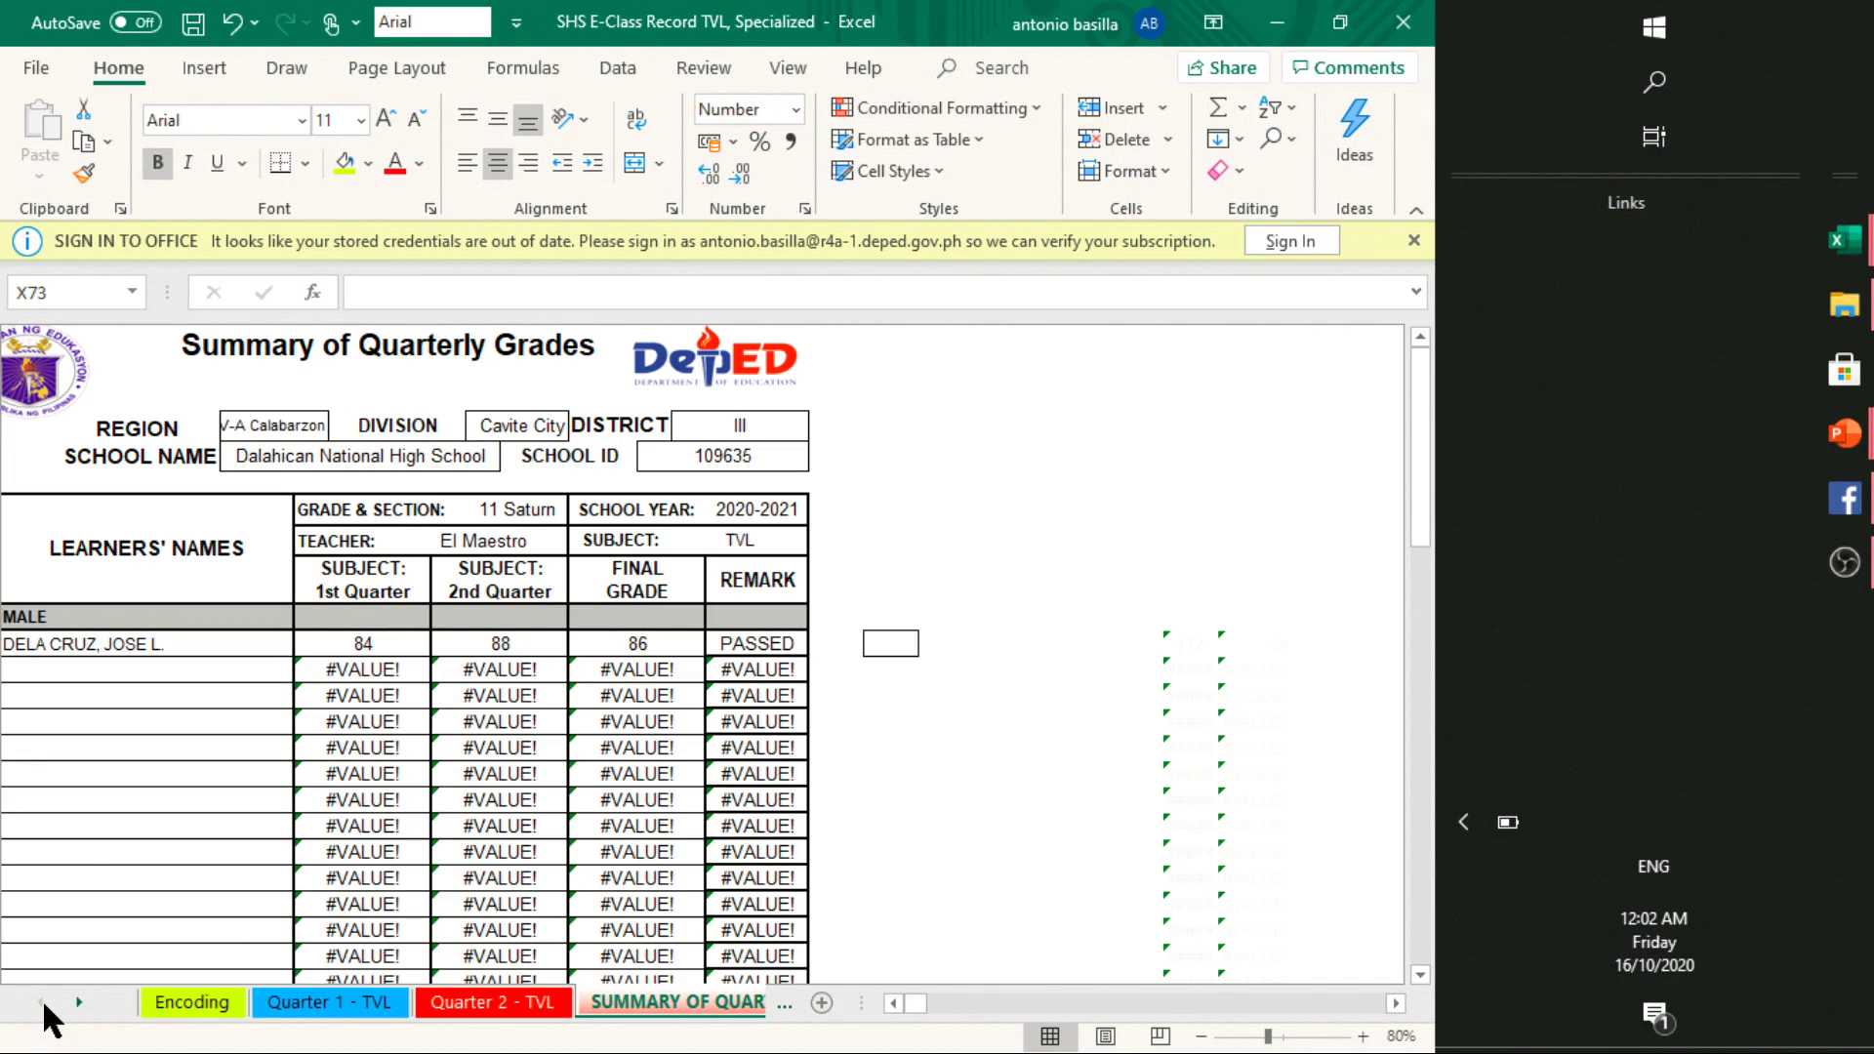
click(771, 878)
click(1025, 851)
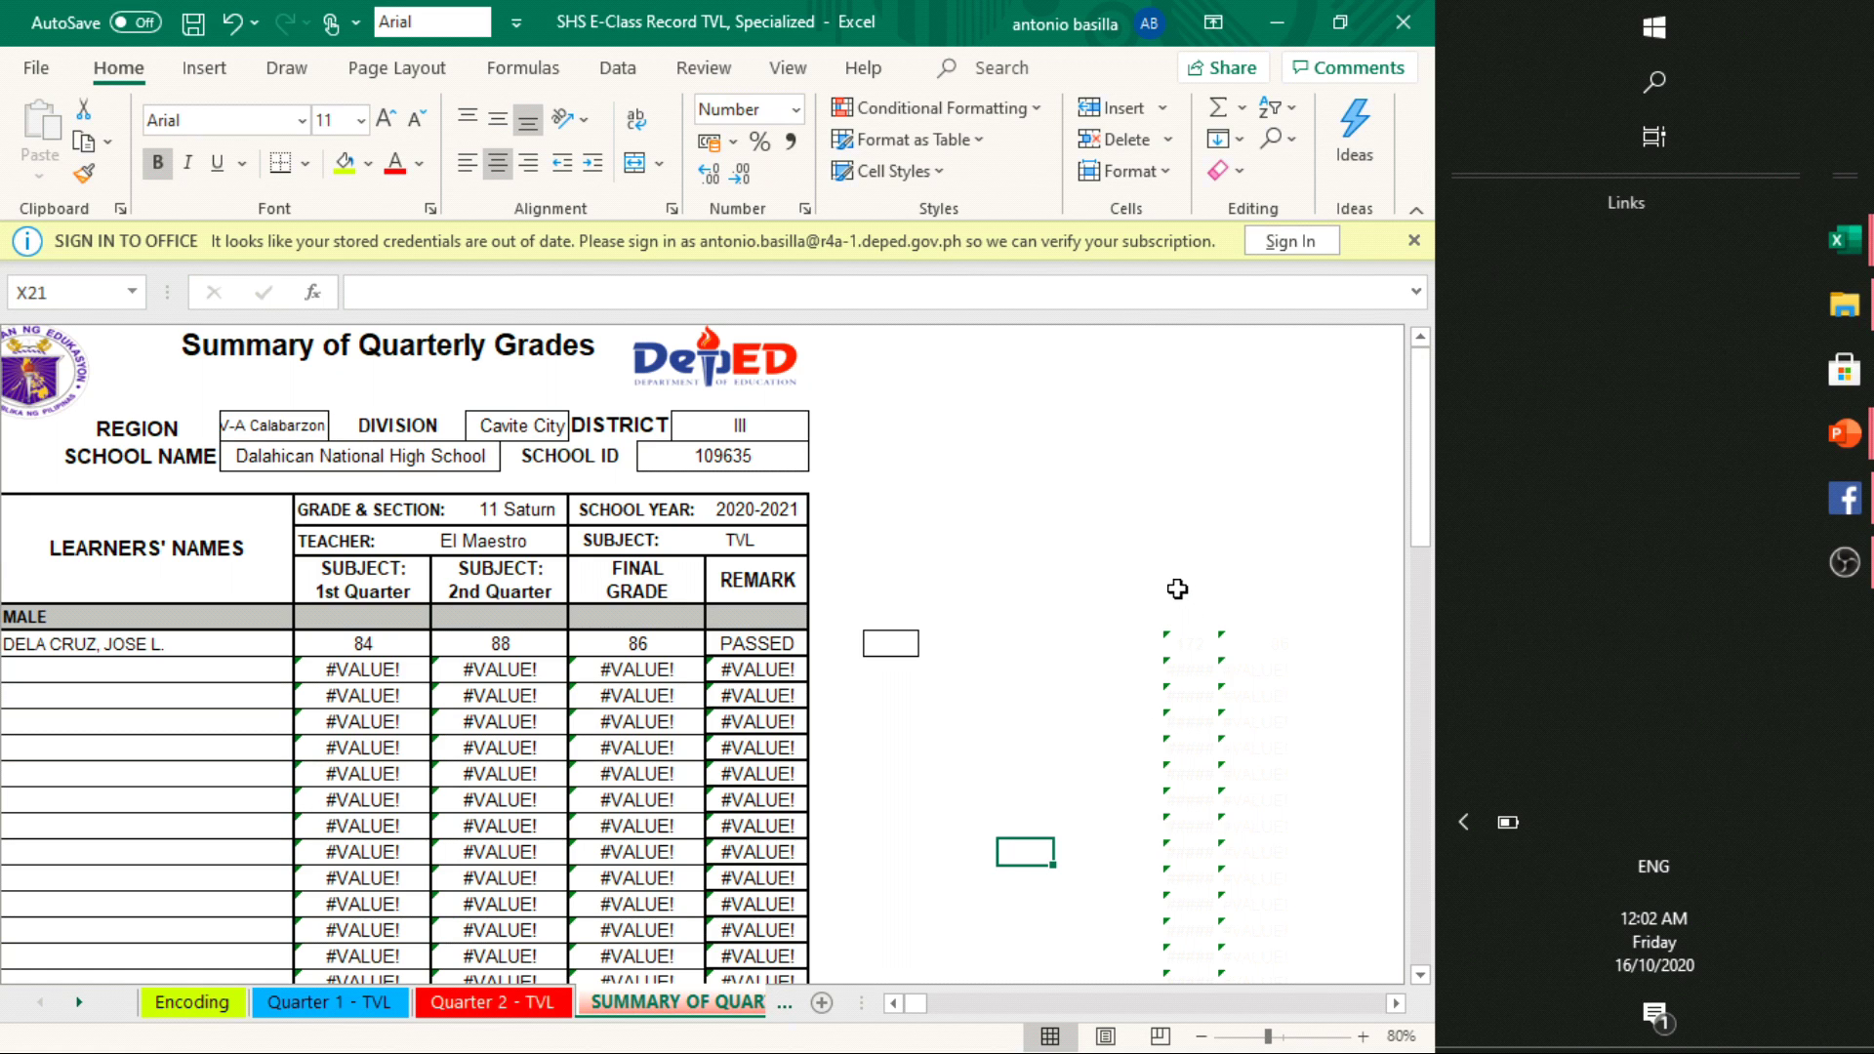
click(1422, 539)
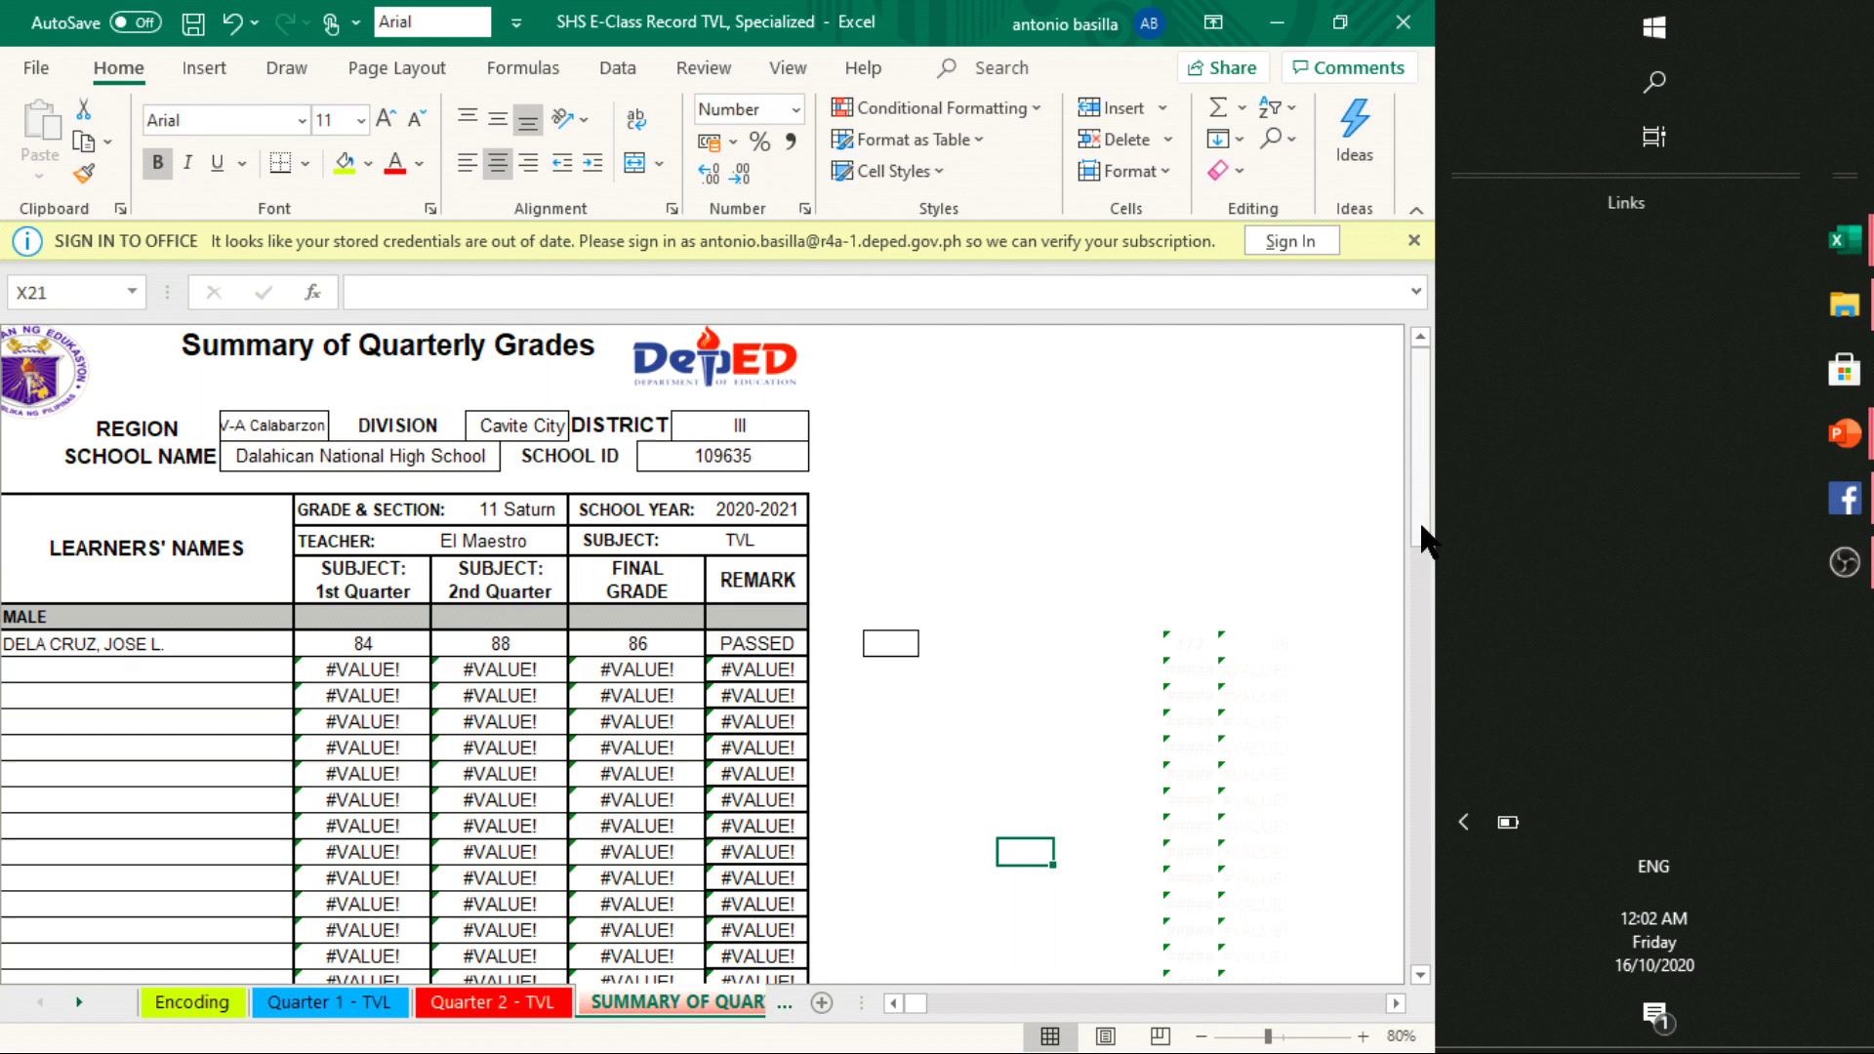